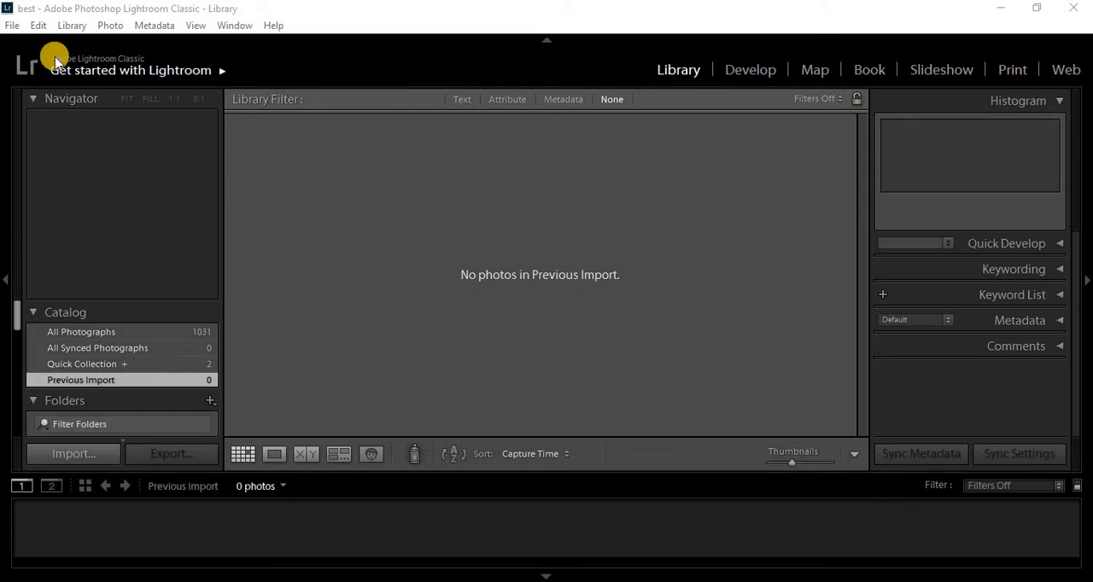
{"action": "left_click", "coordinate": [13, 27]}
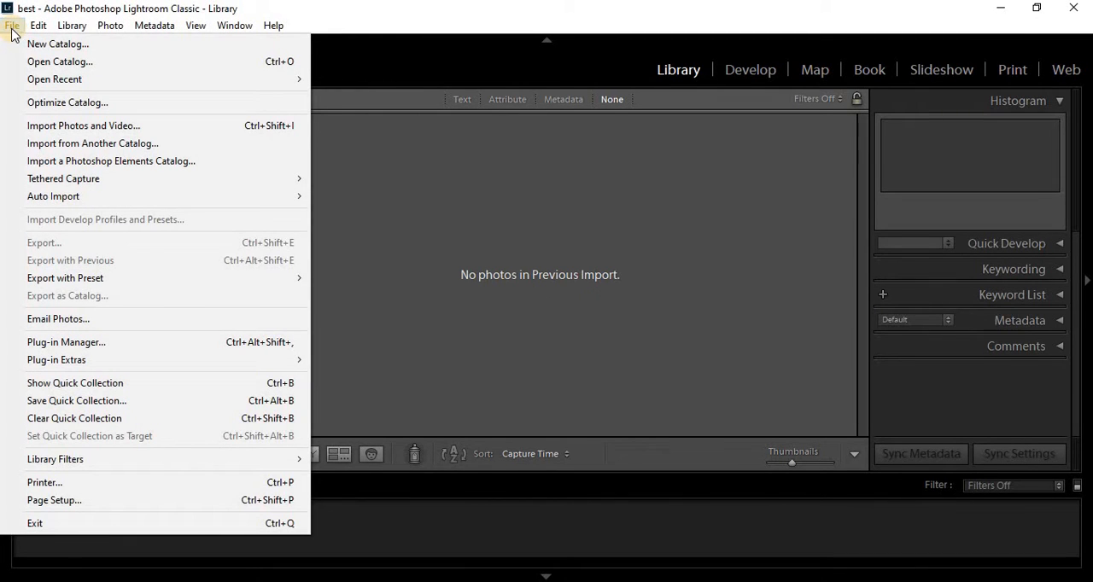
{"action": "left_click", "coordinate": [73, 128]}
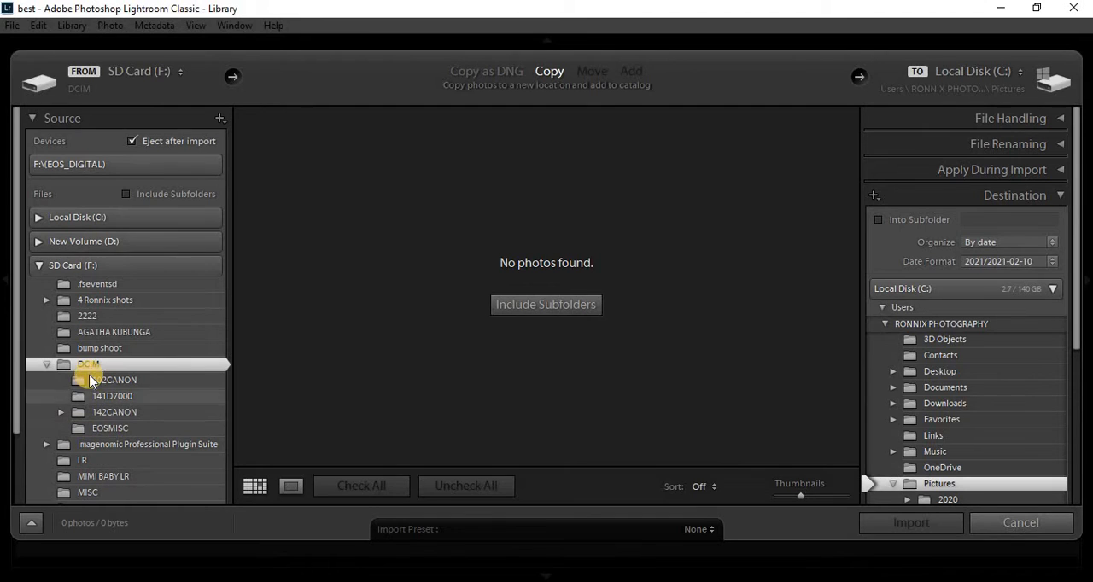
{"action": "left_click", "coordinate": [1014, 527]}
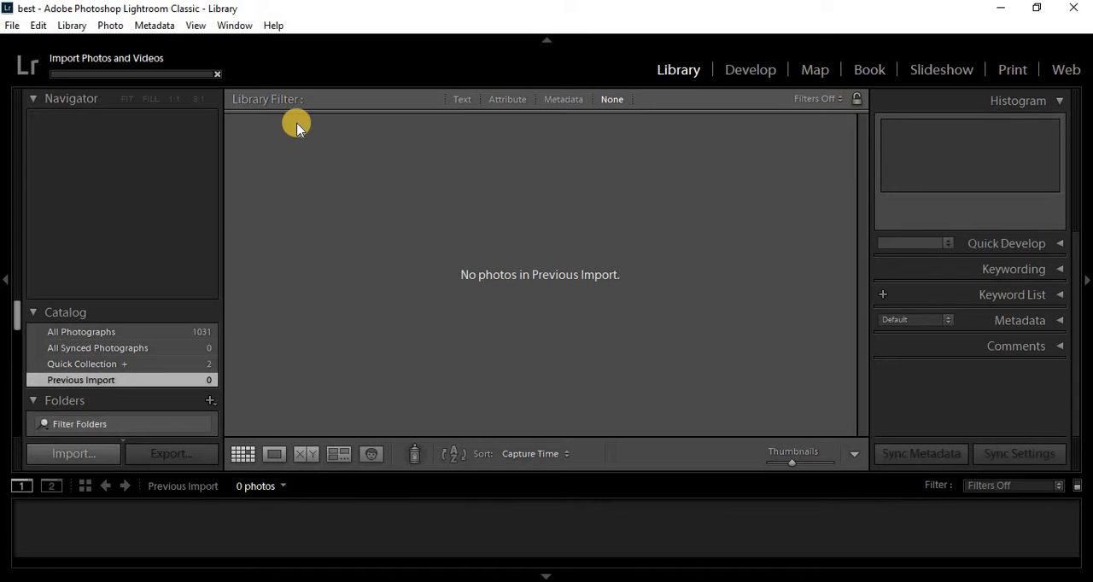
{"action": "left_click", "coordinate": [219, 75]}
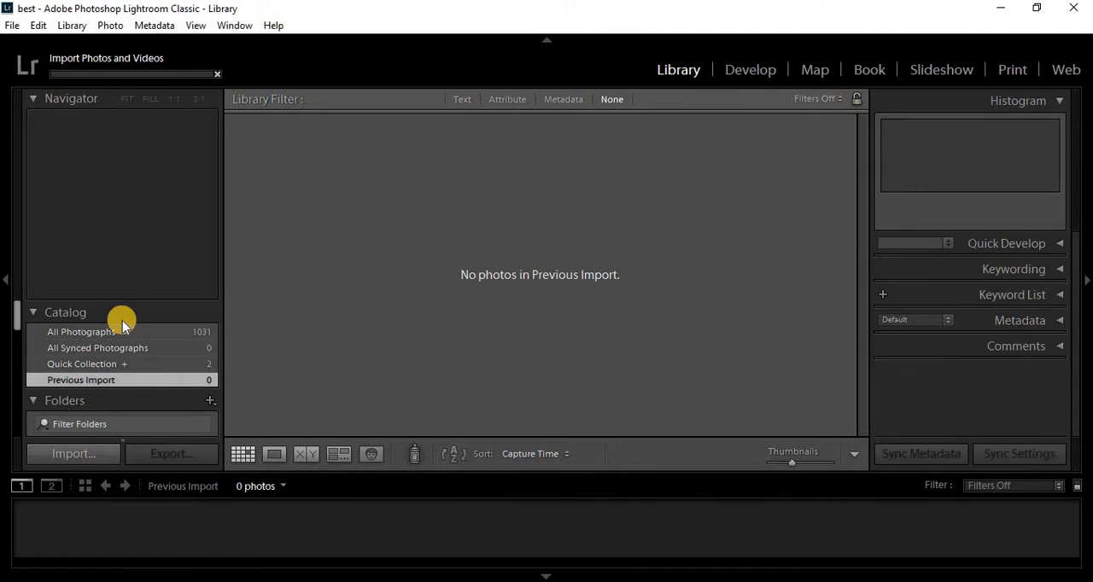
- Open the photo import and choose the client's shoot folder with the "edited" subfolder on New Volume (D:) as the source
{"action": "left_click", "coordinate": [68, 457]}
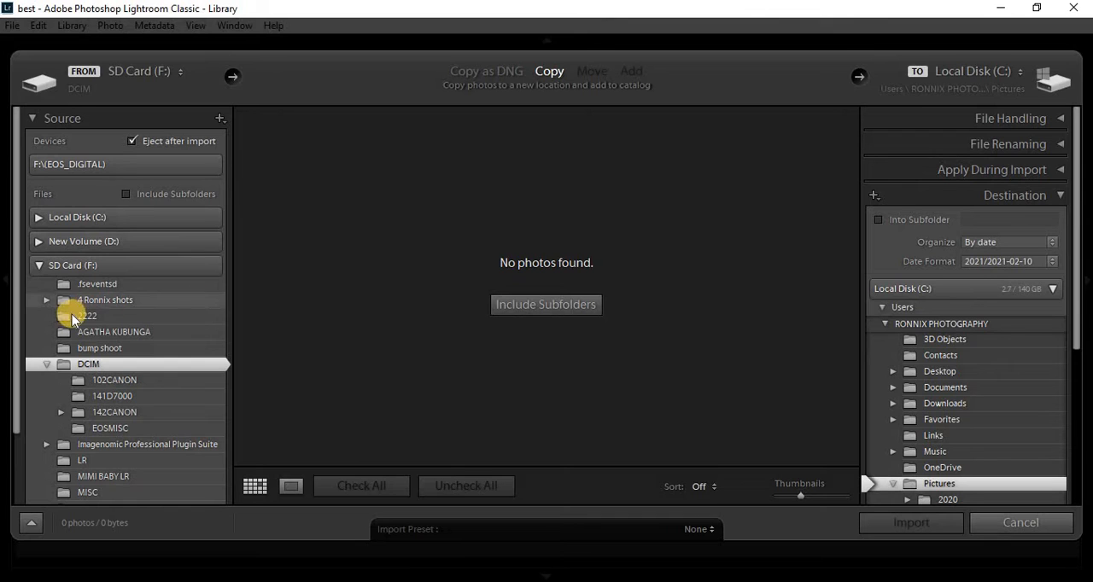
{"action": "left_click", "coordinate": [38, 266]}
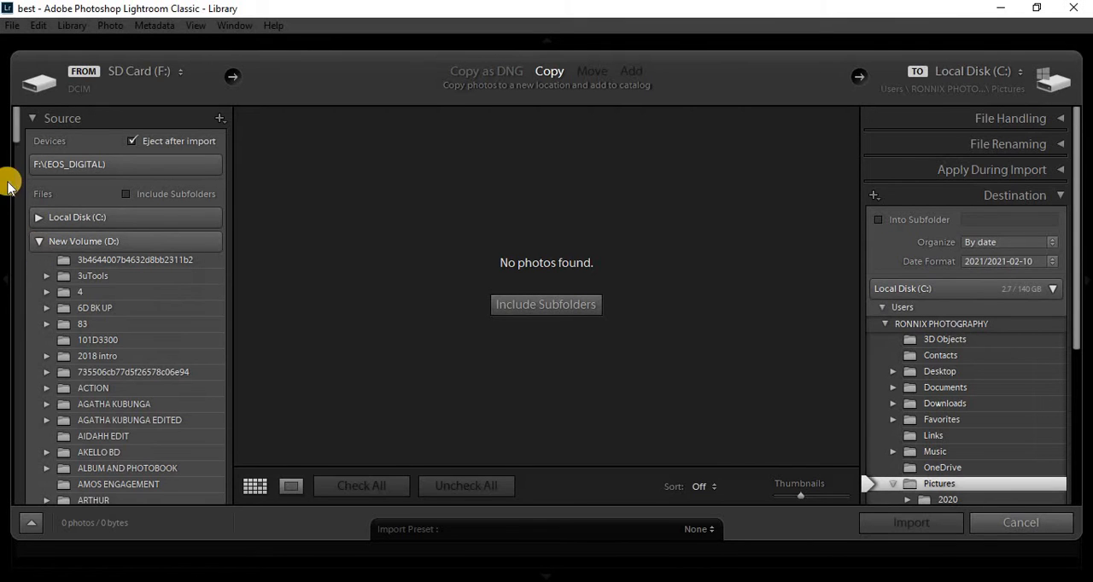
{"action": "left_click_drag", "start_coordinate": [20, 136], "coordinate": [29, 276]}
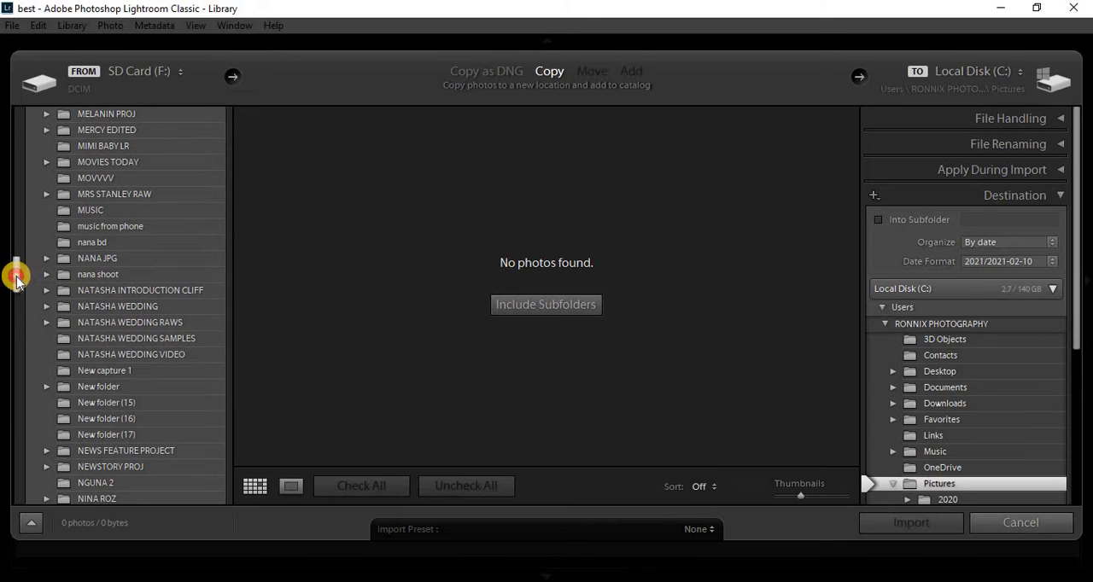
{"action": "left_click_drag", "start_coordinate": [19, 274], "coordinate": [15, 314]}
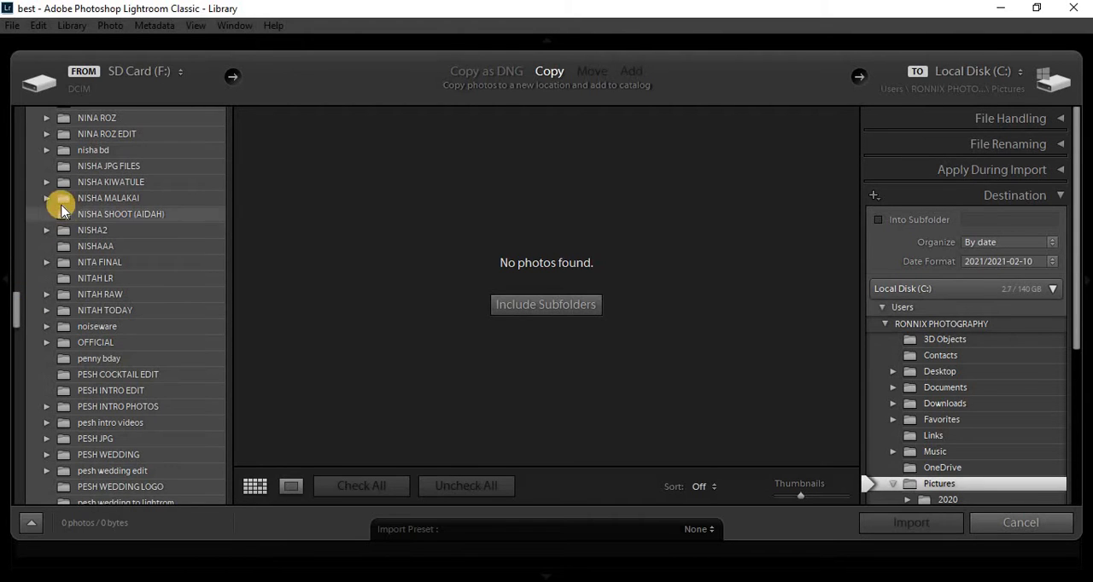
{"action": "left_click", "coordinate": [47, 199]}
{"action": "left_click", "coordinate": [47, 198]}
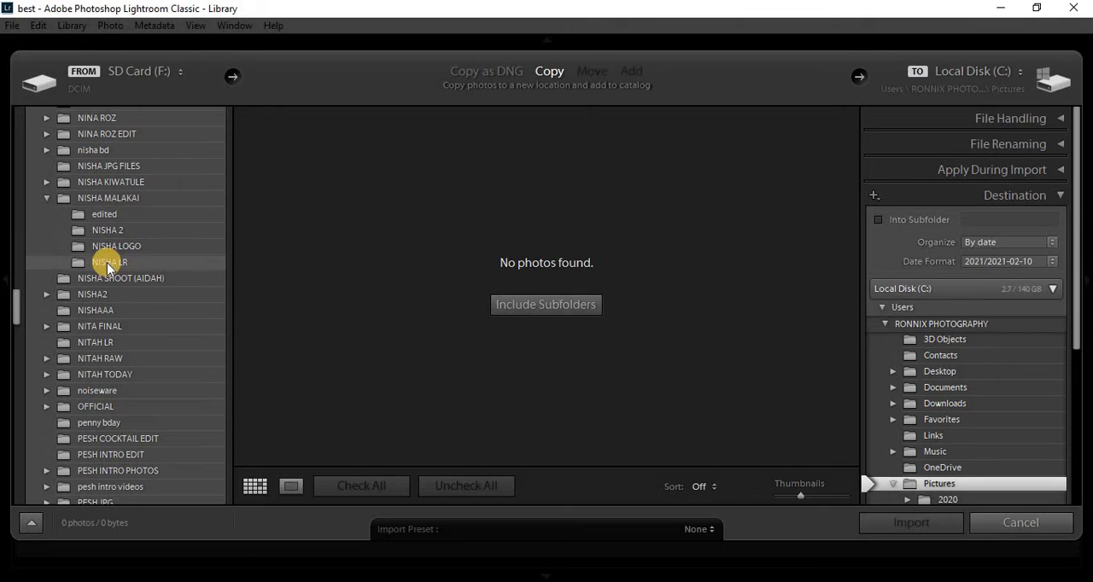
{"action": "left_click", "coordinate": [111, 199]}
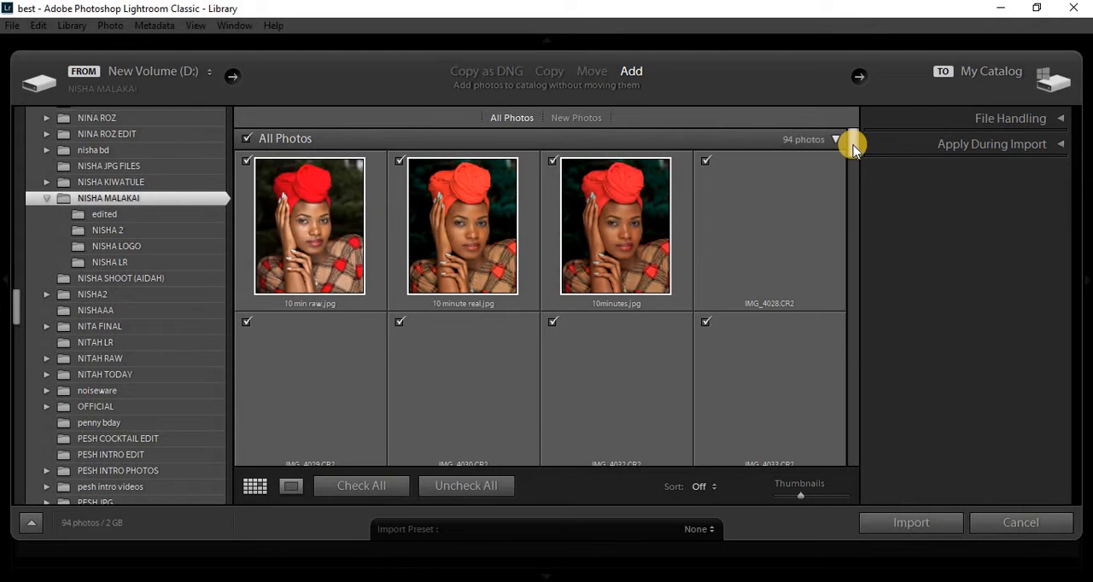
- Try marking only IMG_4070.CR2 for import, and check all photos again
{"action": "left_click_drag", "start_coordinate": [852, 145], "coordinate": [859, 236]}
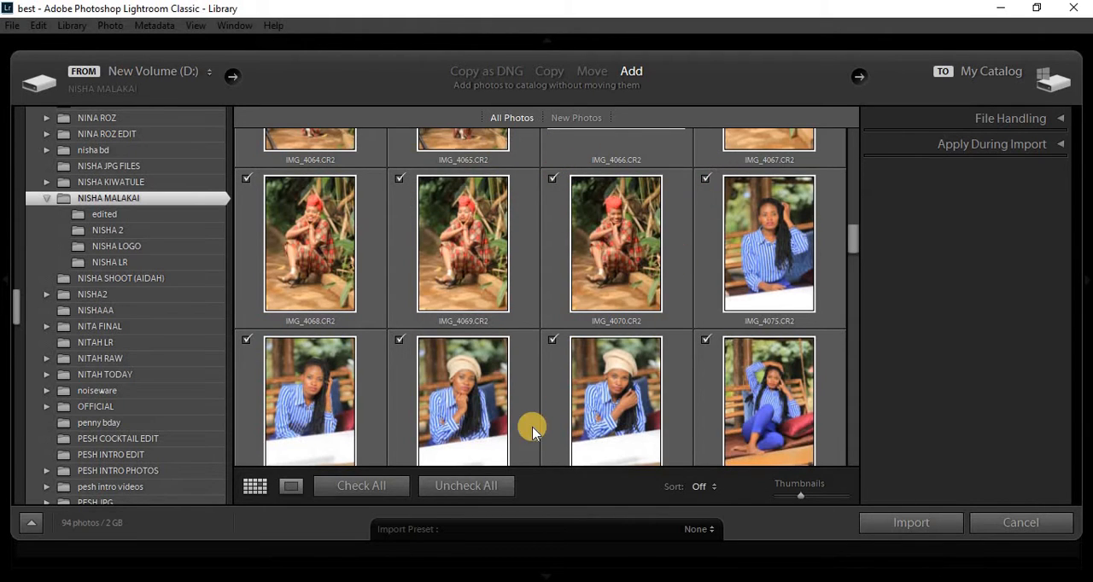
{"action": "left_click", "coordinate": [459, 484]}
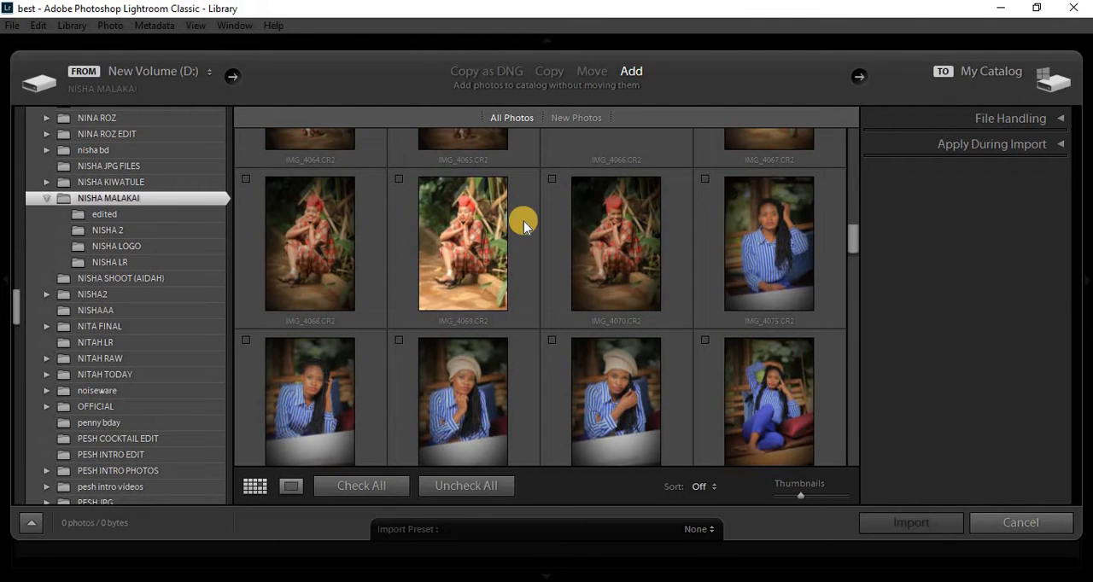
{"action": "left_click", "coordinate": [553, 180]}
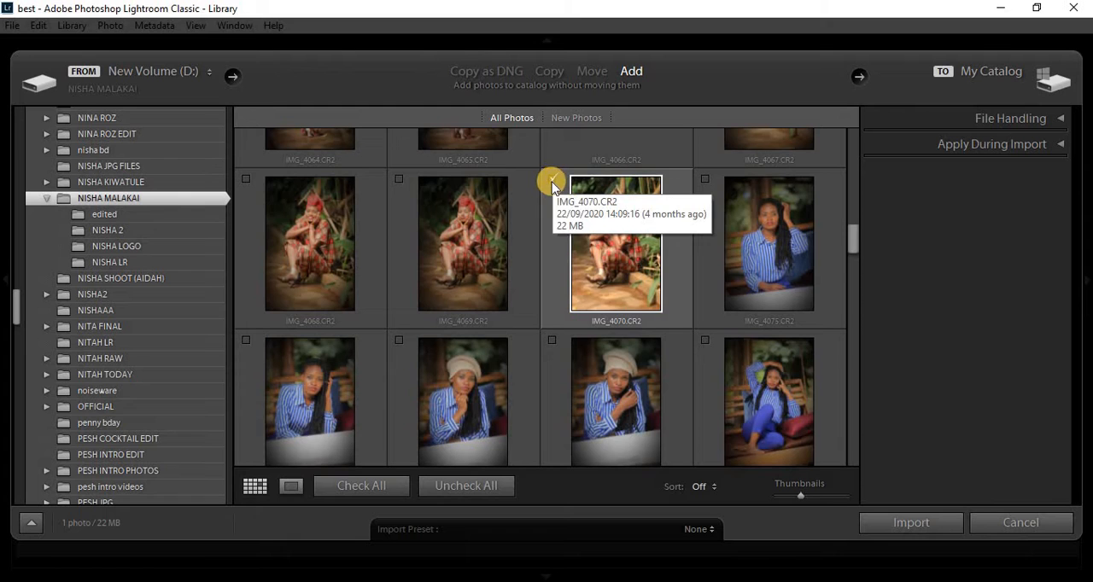
{"action": "left_click", "coordinate": [552, 180]}
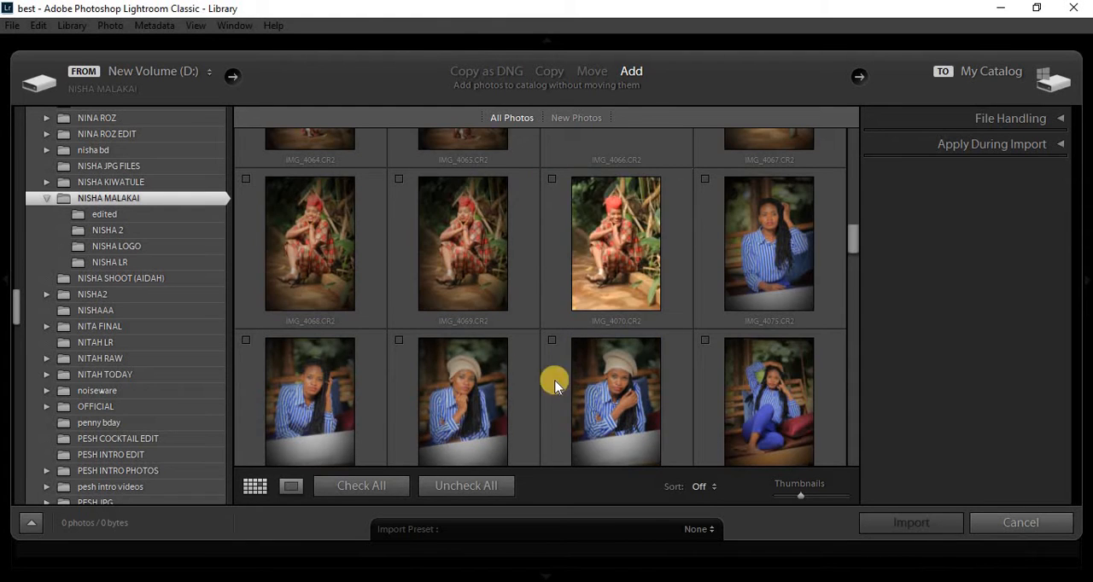
{"action": "left_click", "coordinate": [357, 488]}
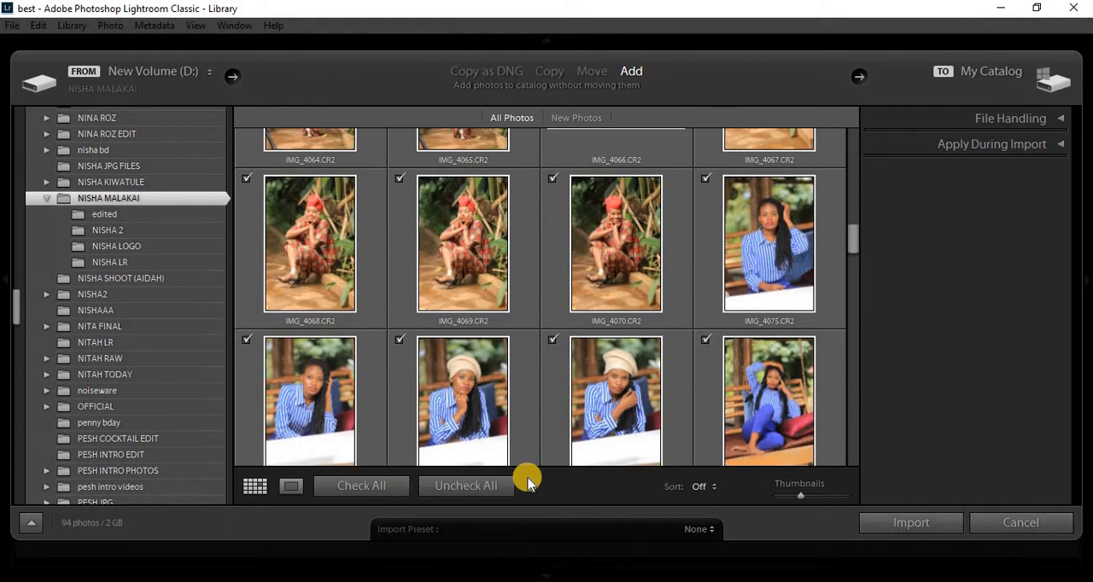
- Import only IMG_4099.CR2 into the catalog, leaving all other photos unchecked
{"action": "left_click", "coordinate": [468, 488]}
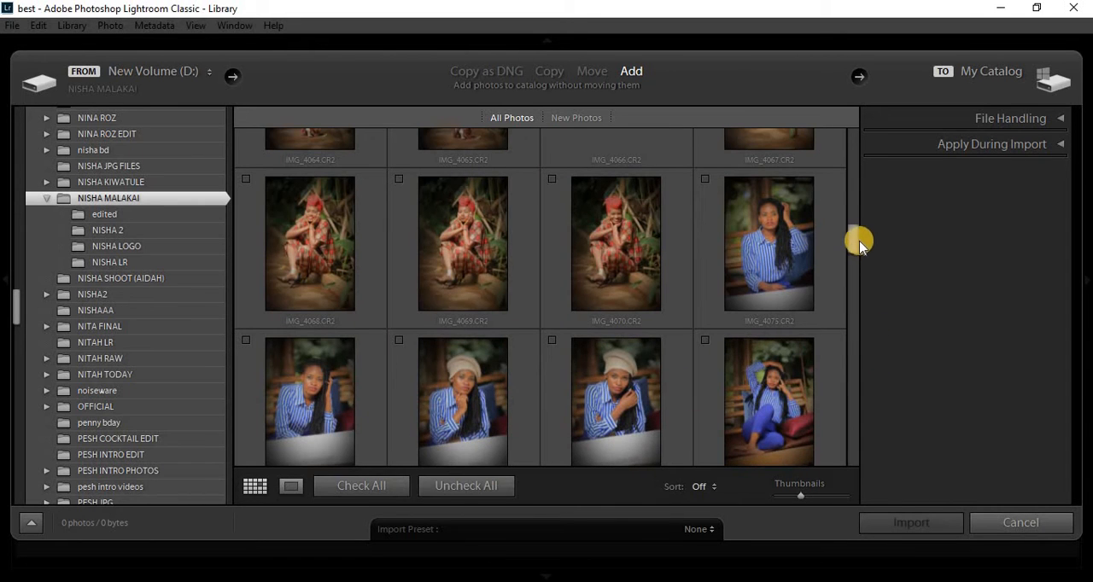
{"action": "left_click_drag", "start_coordinate": [854, 242], "coordinate": [854, 286]}
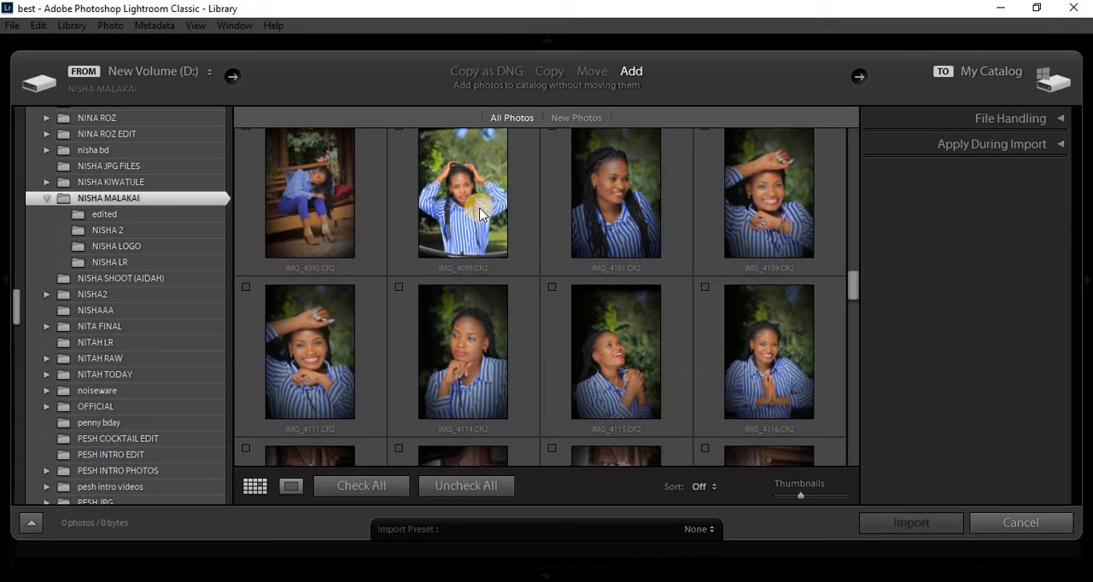
{"action": "left_click", "coordinate": [480, 214]}
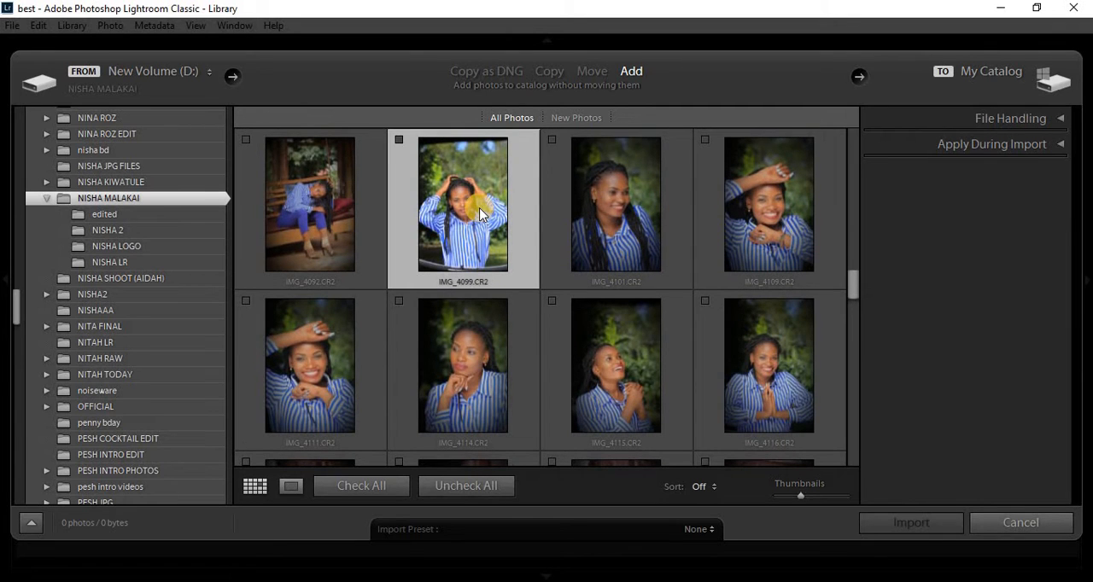
{"action": "left_click", "coordinate": [399, 140]}
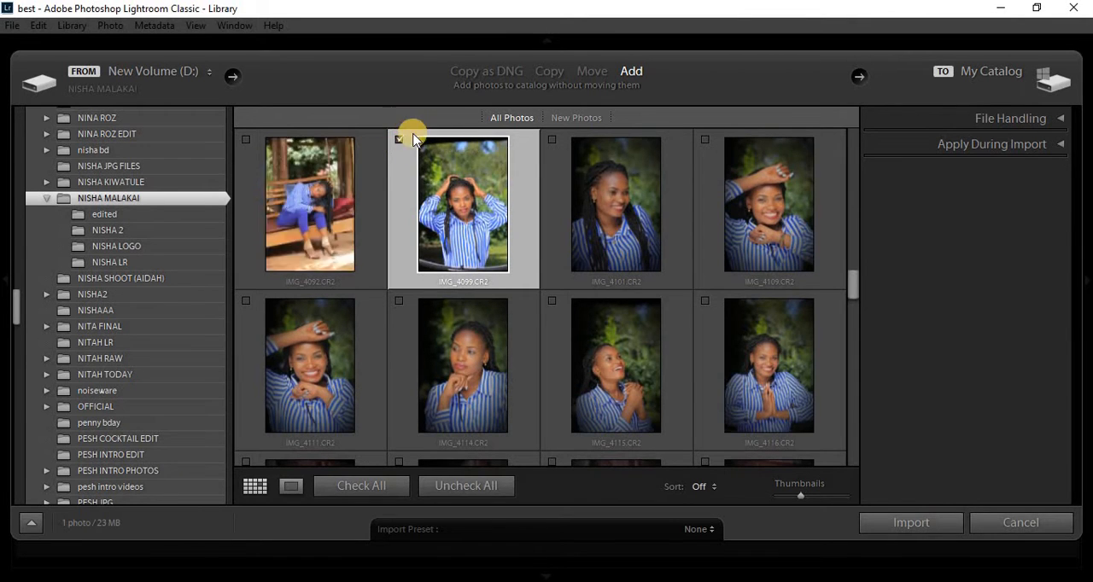
{"action": "left_click", "coordinate": [910, 524]}
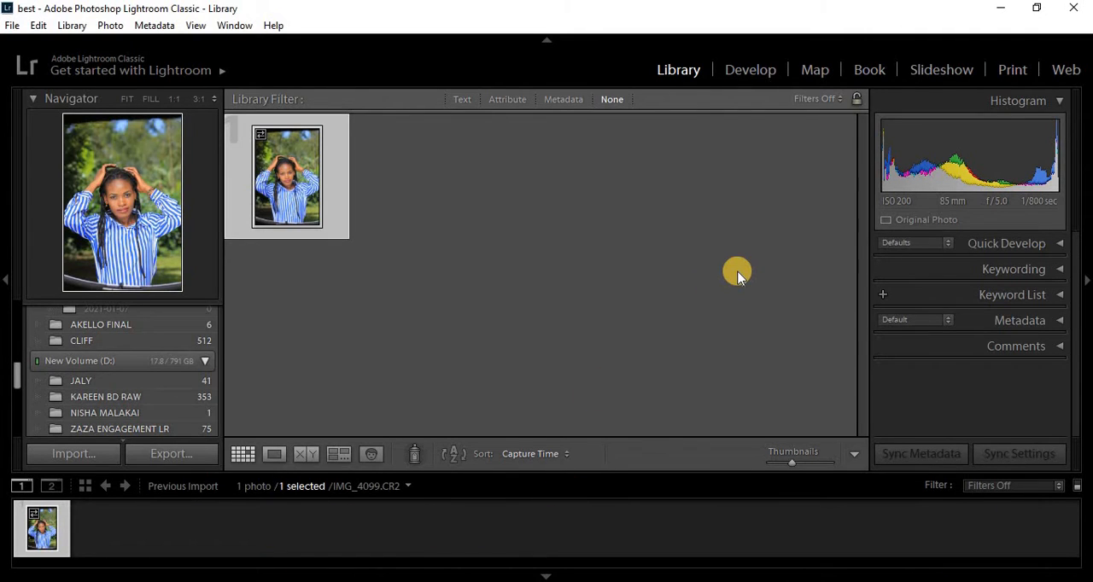
- Open IMG_4099.CR2 in the Develop module and set its profile to Adobe Landscape
{"action": "left_click", "coordinate": [746, 72]}
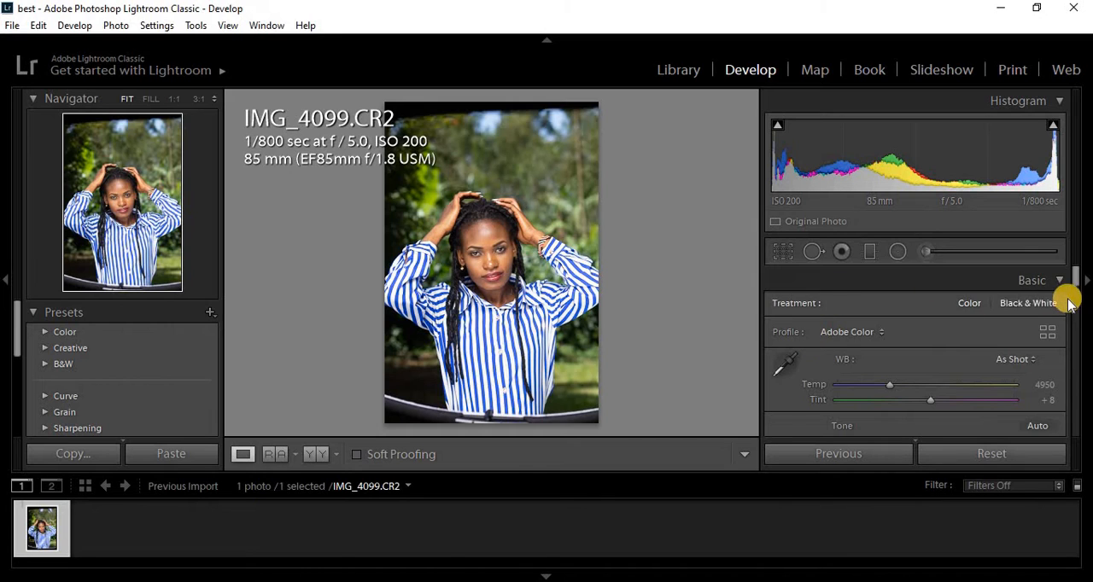
{"action": "mouse_move", "coordinate": [1075, 279]}
{"action": "left_mouse_down"}
{"action": "mouse_move", "coordinate": [1069, 312]}
{"action": "mouse_move", "coordinate": [1064, 288]}
{"action": "left_mouse_up"}
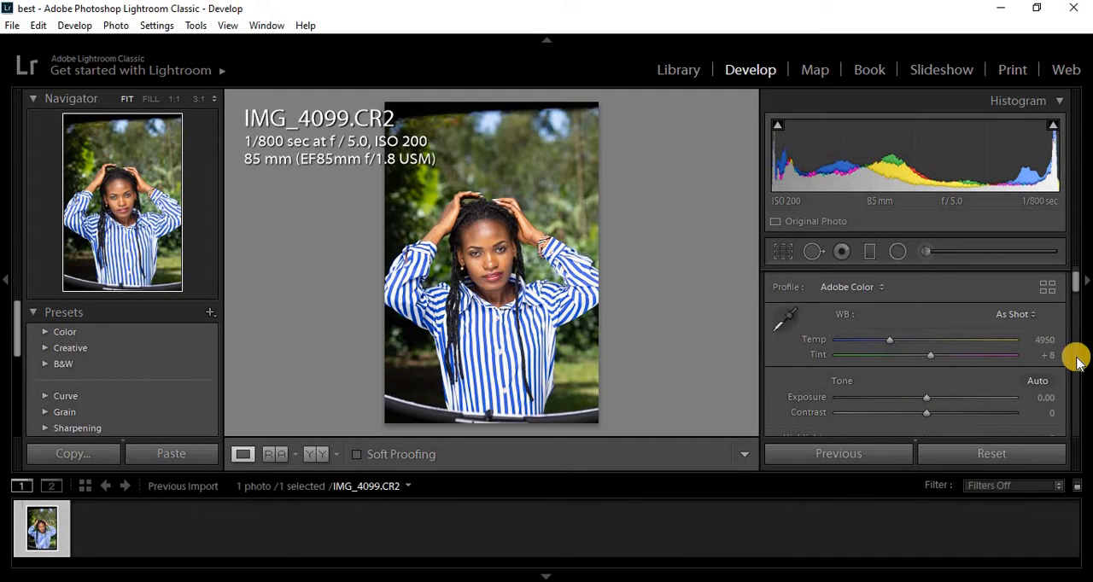
{"action": "left_click_drag", "start_coordinate": [1075, 283], "coordinate": [1077, 281]}
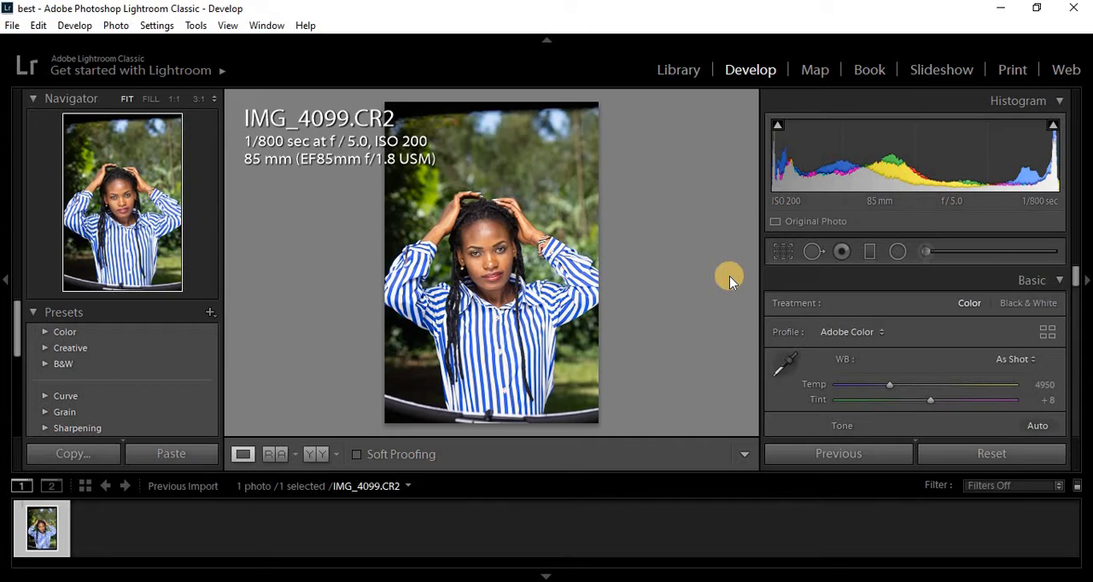
{"action": "left_click", "coordinate": [880, 335]}
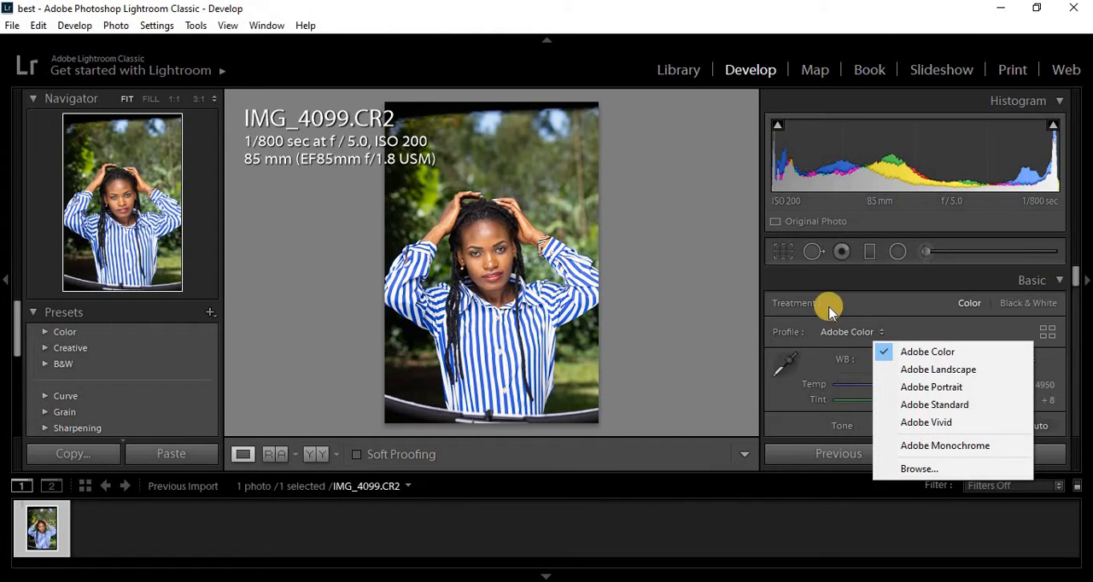
{"action": "left_click", "coordinate": [910, 371]}
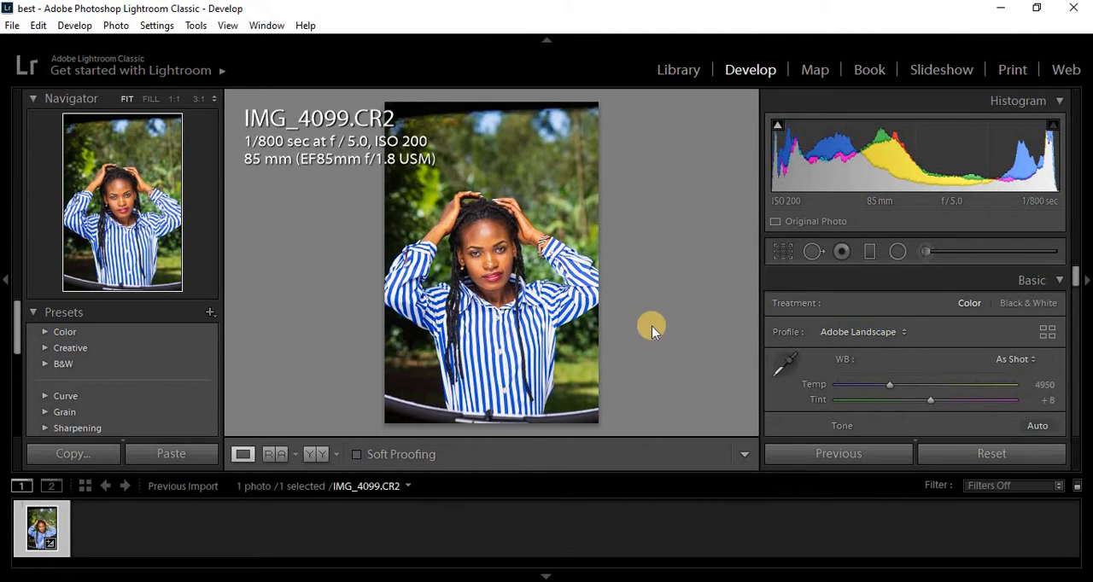
- Inspect the woman's face up close, and hide the photo info overlay
{"action": "left_click", "coordinate": [531, 247]}
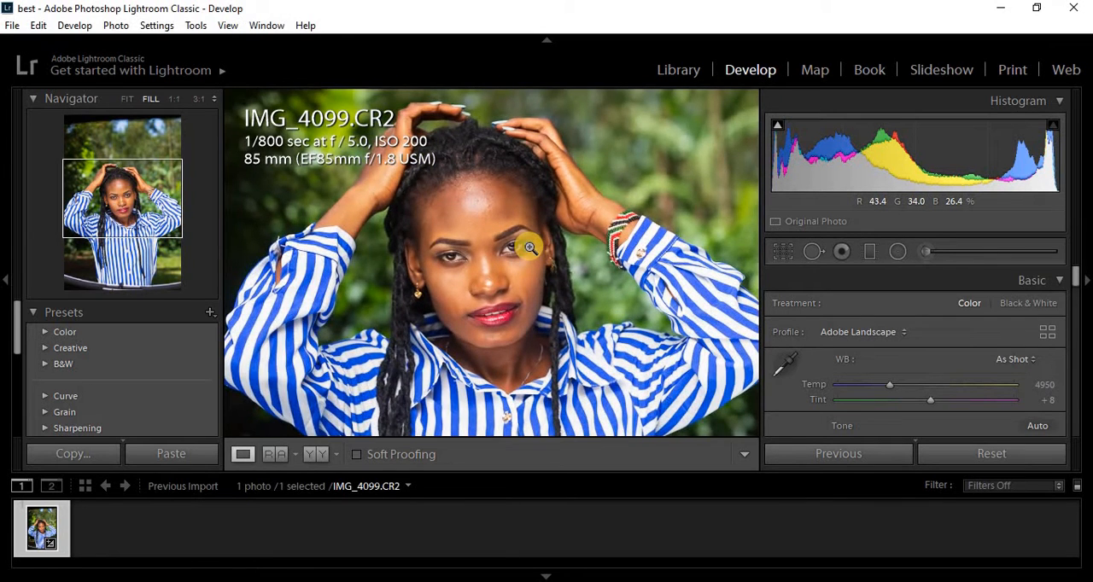
{"action": "left_click", "coordinate": [530, 248]}
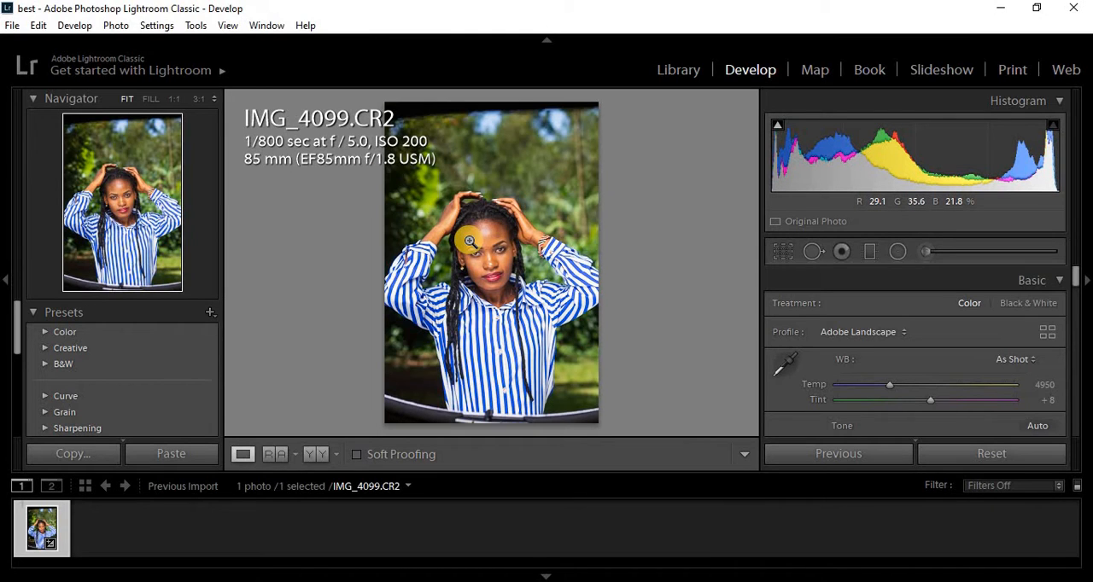
{"action": "key", "text": "i"}
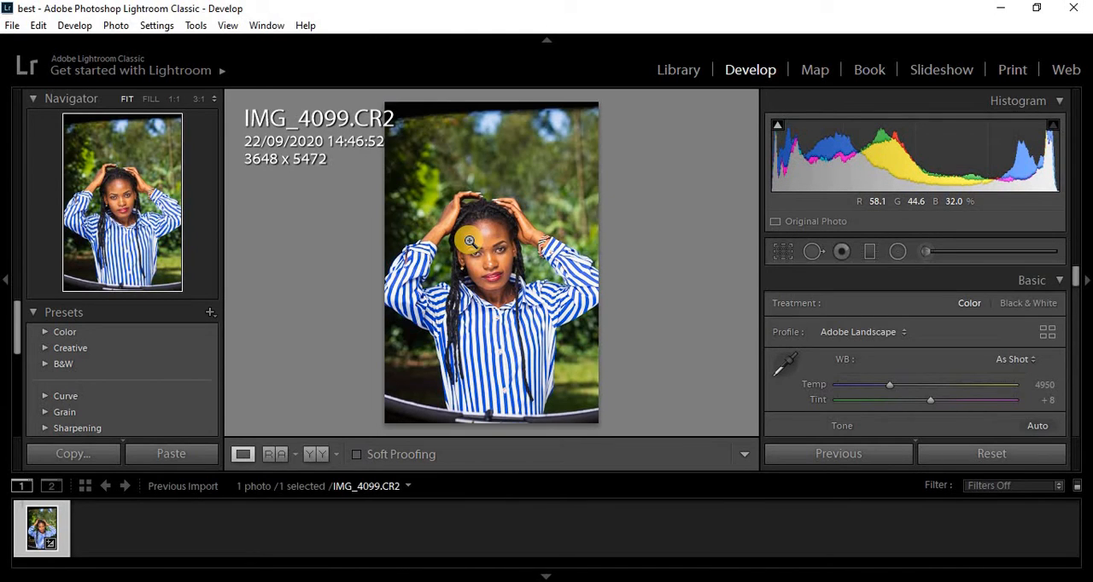
{"action": "key", "text": "i"}
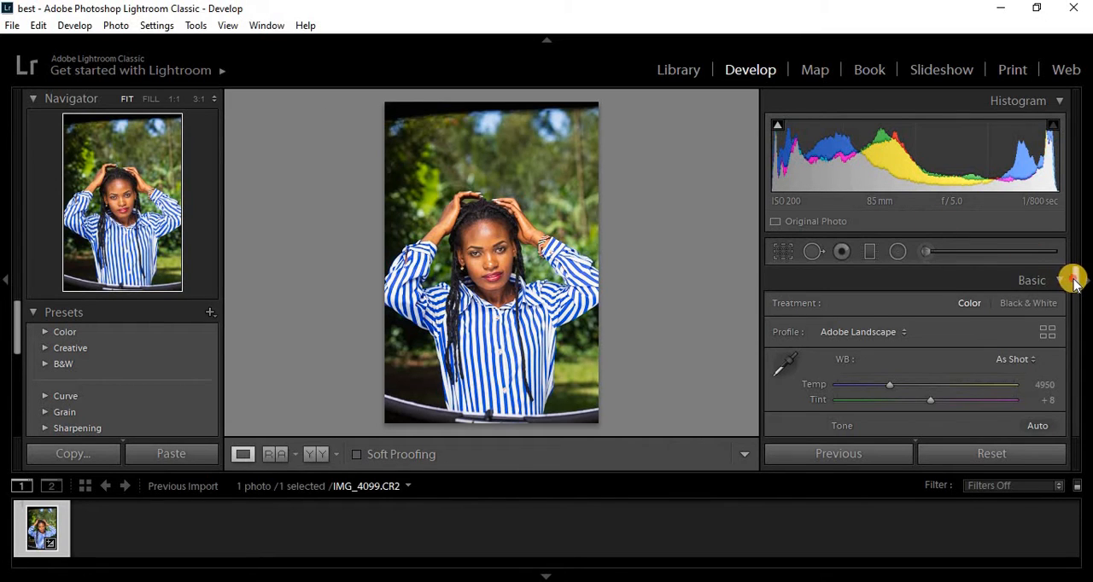
- Try the white balance temperature at 3403 and 41855, and reset it to its default
{"action": "left_click_drag", "start_coordinate": [1075, 279], "coordinate": [1075, 286]}
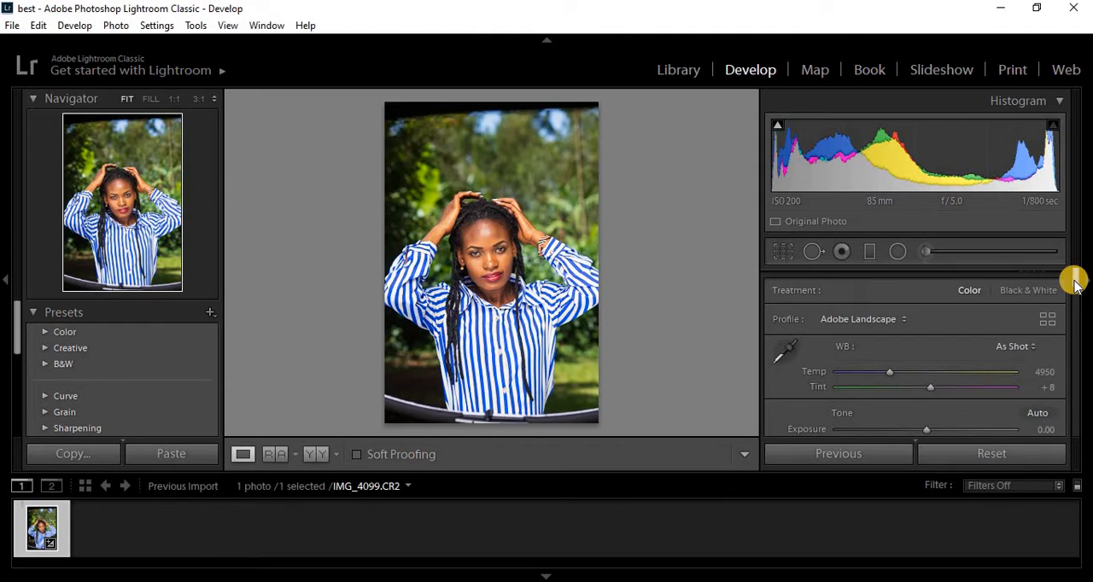
{"action": "scroll", "coordinate": [1074, 282], "scroll_direction": "down", "scroll_amount": 2}
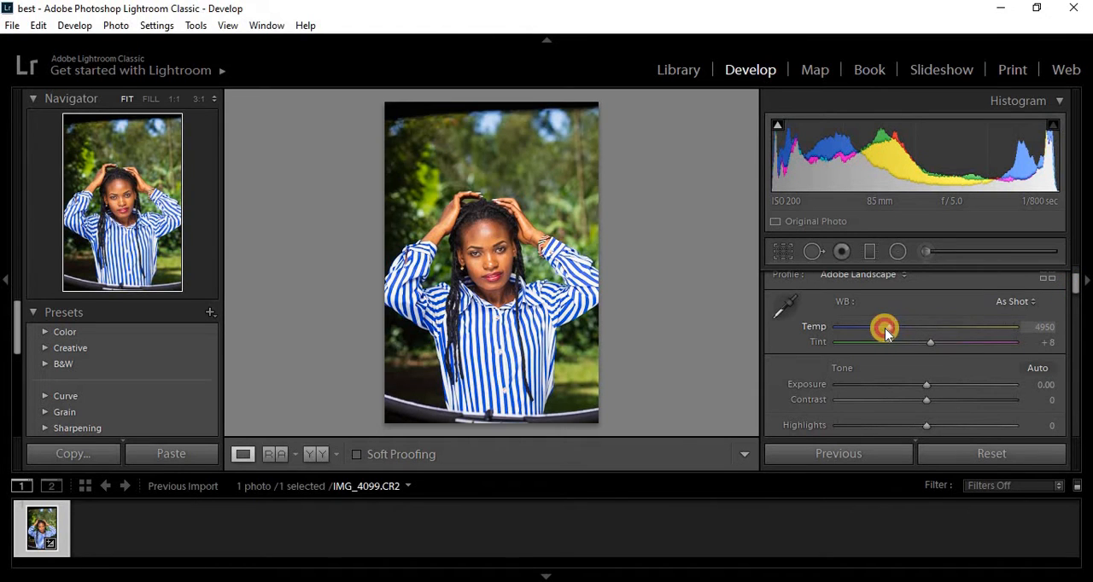
{"action": "left_click_drag", "start_coordinate": [885, 332], "coordinate": [871, 333]}
{"action": "left_click_drag", "start_coordinate": [866, 333], "coordinate": [863, 333]}
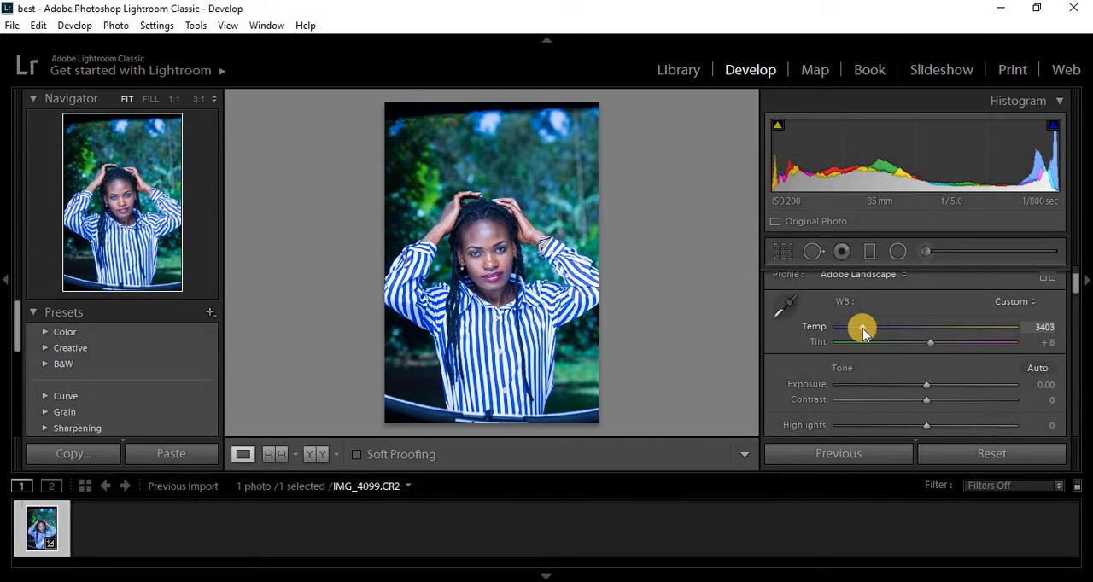
{"action": "left_click_drag", "start_coordinate": [862, 329], "coordinate": [1008, 332]}
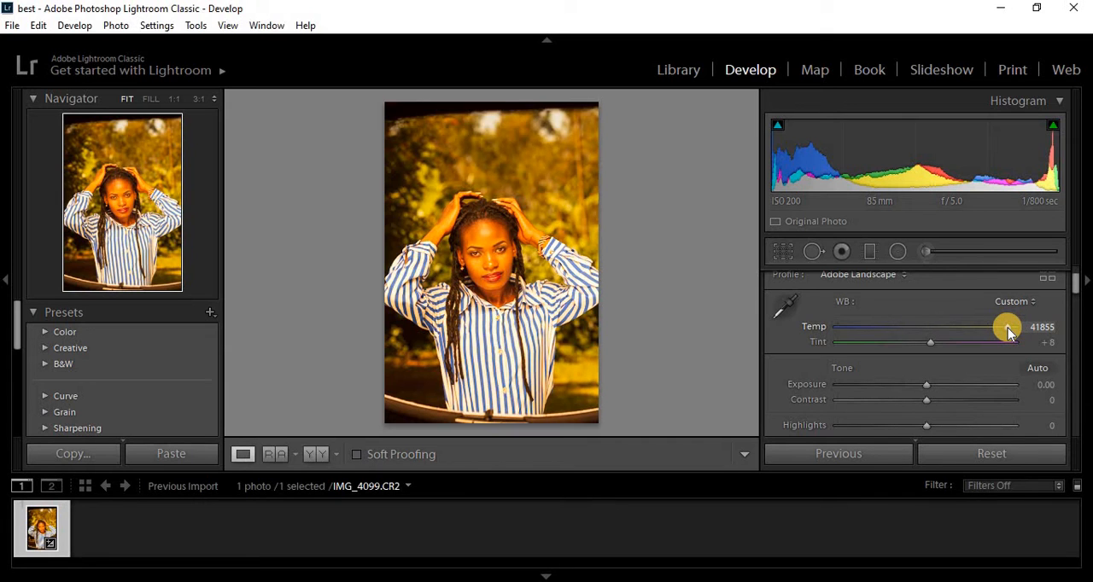
{"action": "double_click", "coordinate": [1007, 328]}
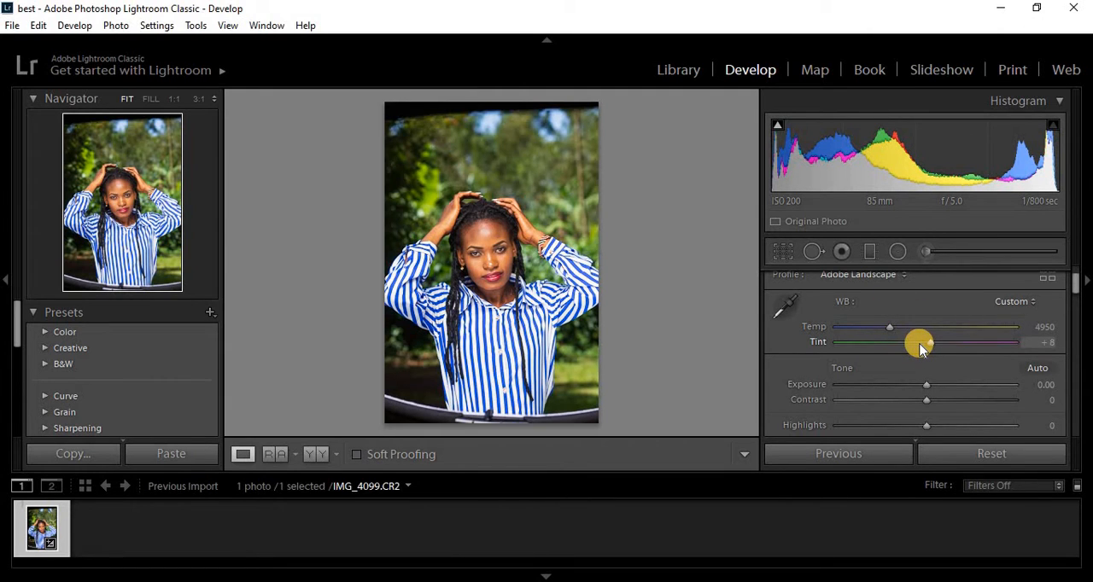
- Try to sample the white balance from a white part of the shirt sleeve with the White Balance Selector
{"action": "left_click", "coordinate": [780, 314]}
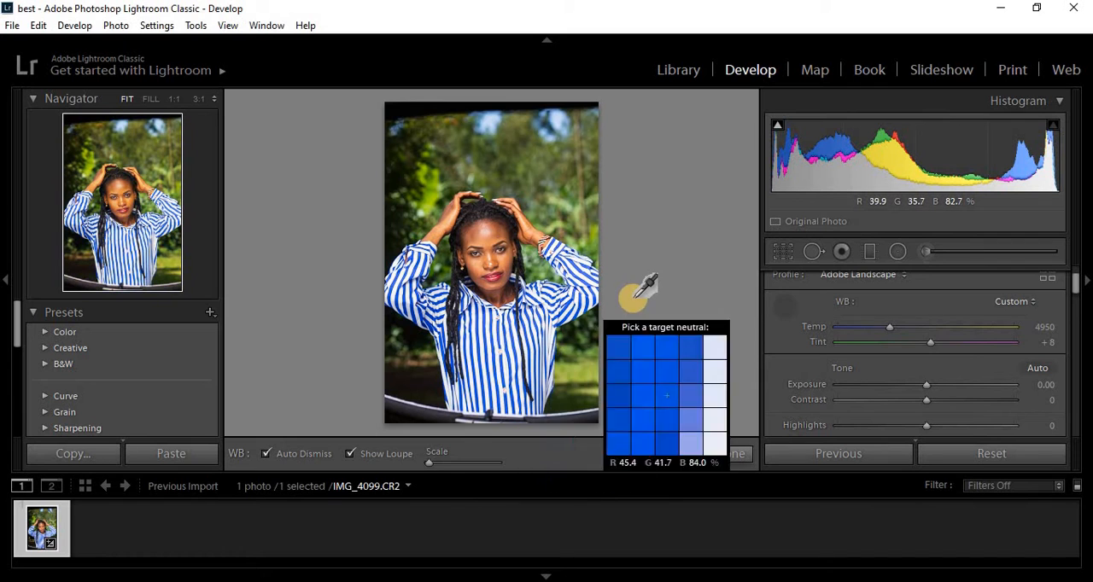
{"action": "key", "text": "z"}
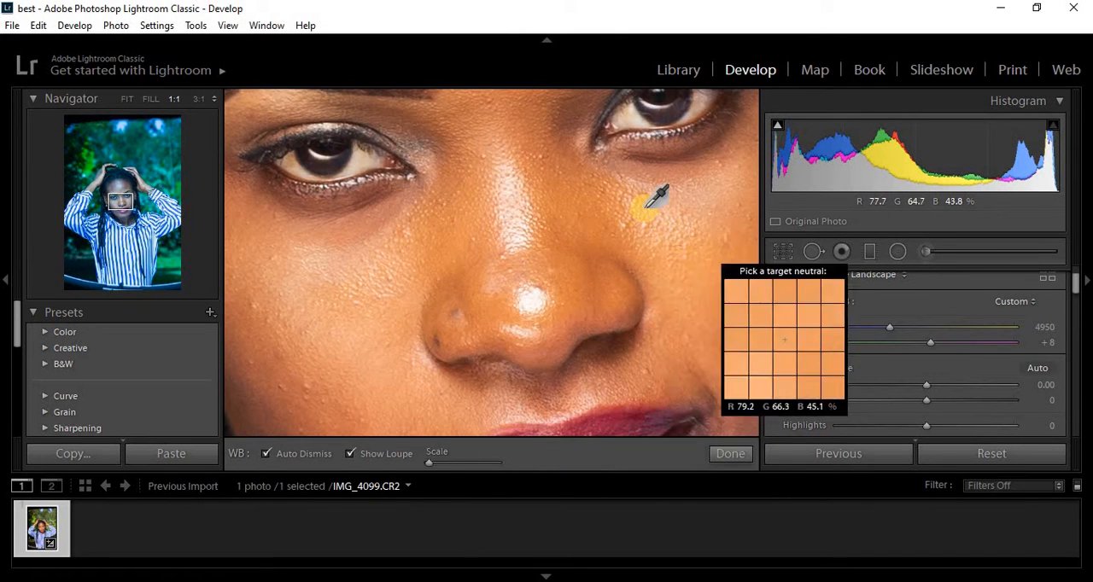
{"action": "key", "text": "z"}
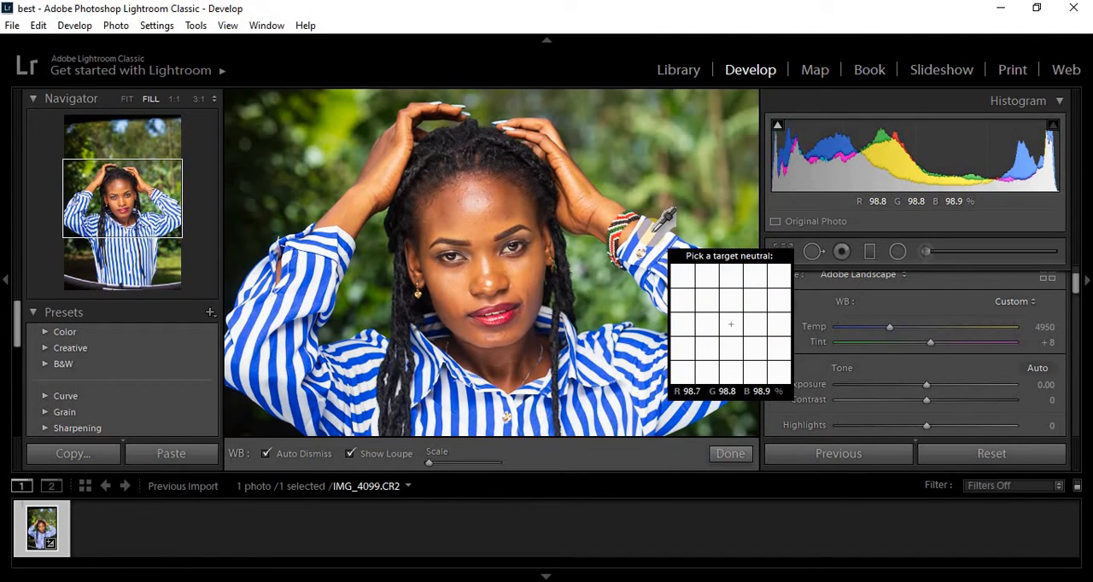
{"action": "left_click", "coordinate": [654, 231]}
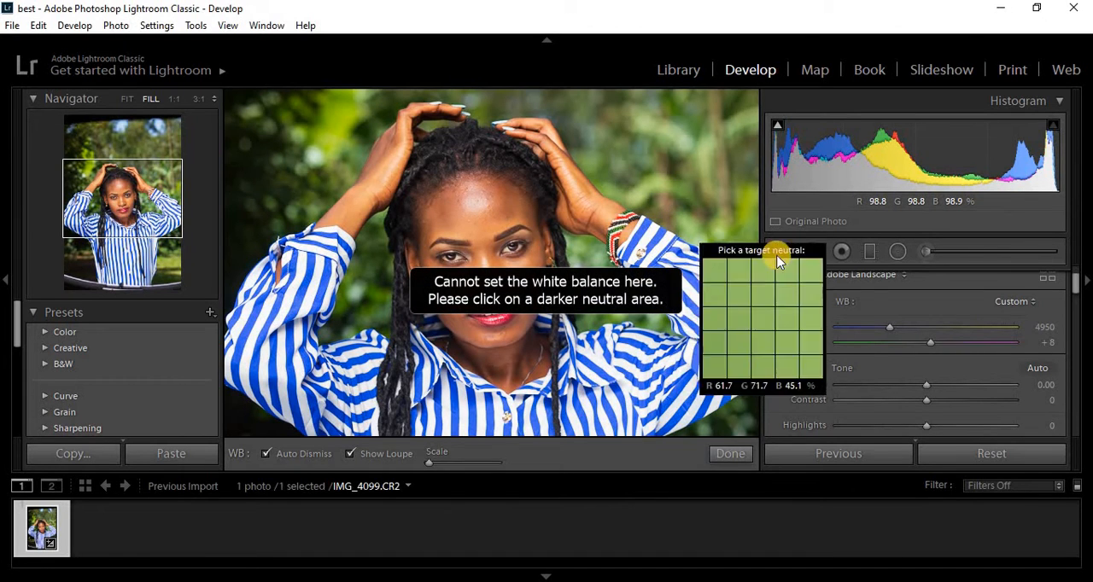
{"action": "left_click", "coordinate": [836, 294]}
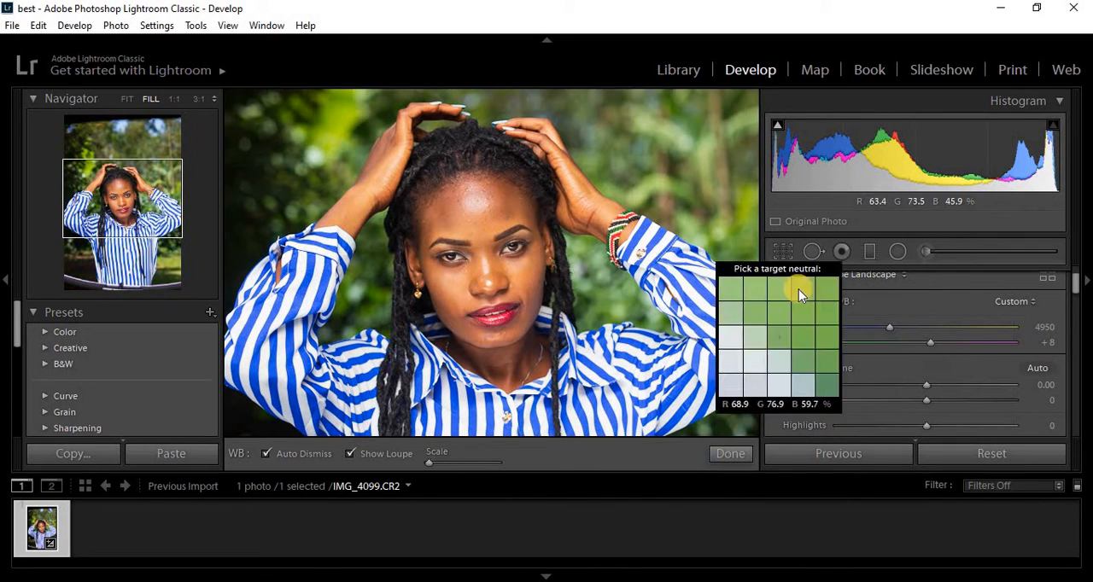
{"action": "left_click", "coordinate": [789, 304]}
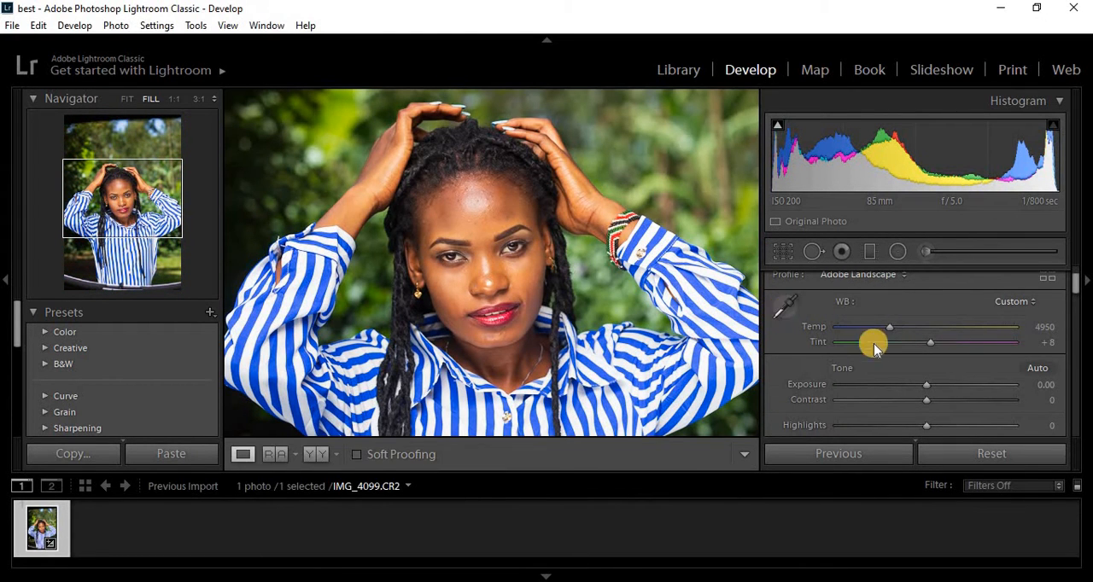
- Set the white balance temperature to 4986
{"action": "key", "text": "ctrl+minus"}
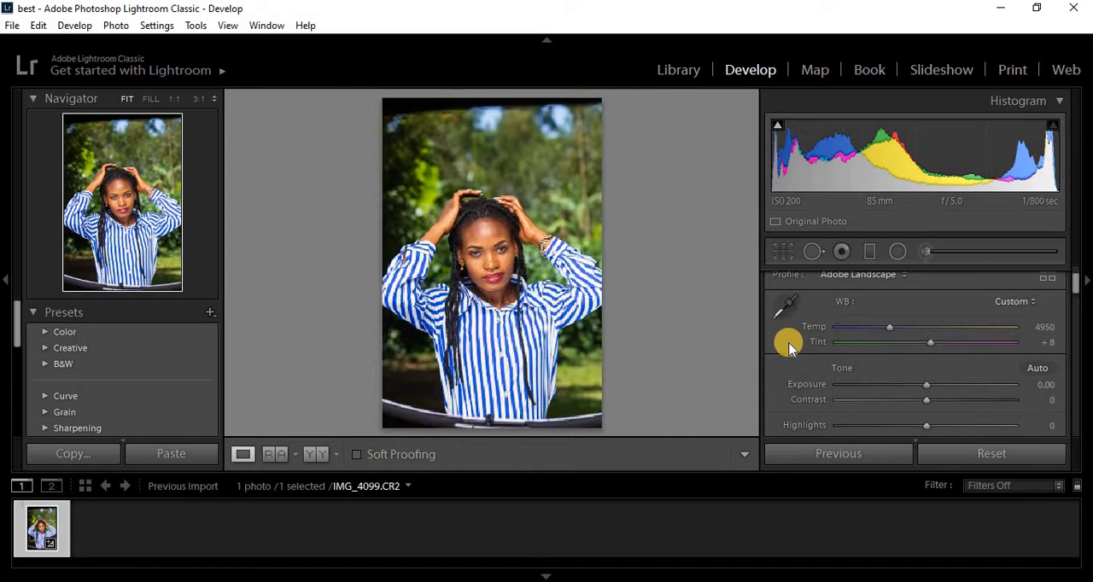
{"action": "key", "text": "ctrl+equal"}
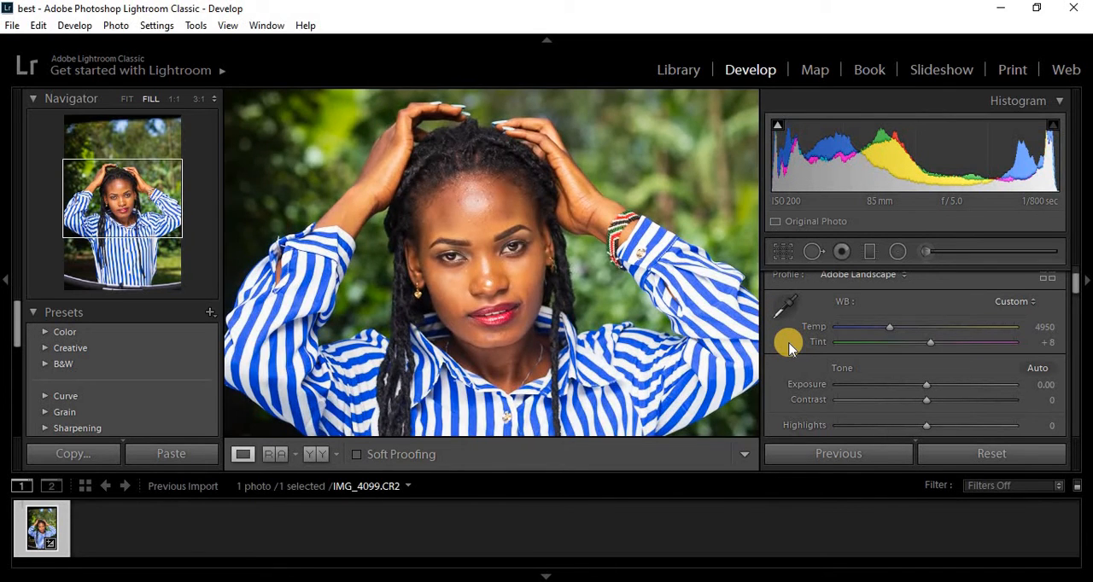
{"action": "key", "text": "ctrl+minus"}
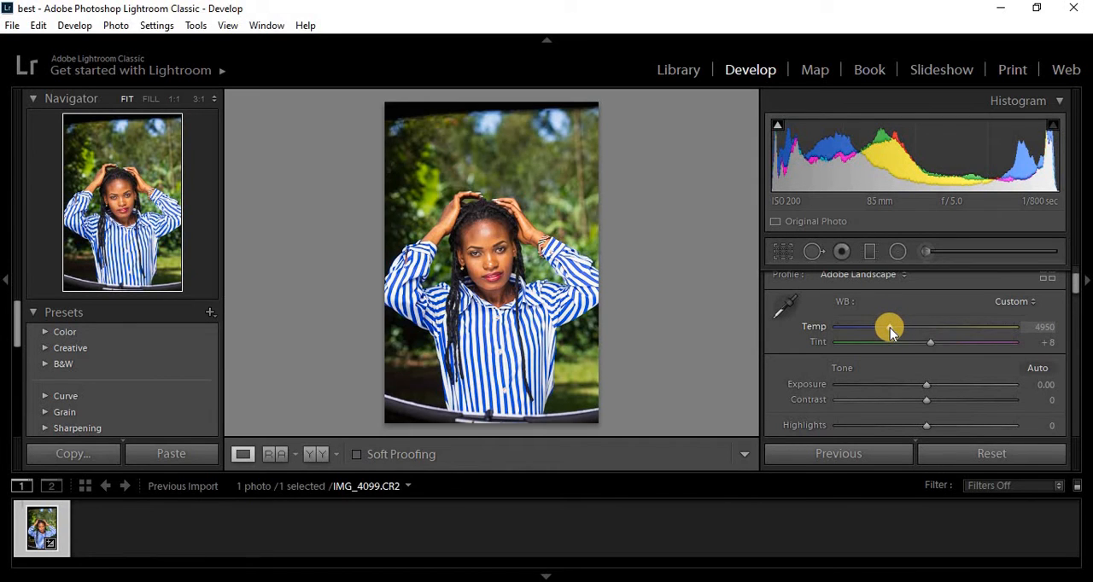
{"action": "left_click_drag", "start_coordinate": [890, 328], "coordinate": [892, 329]}
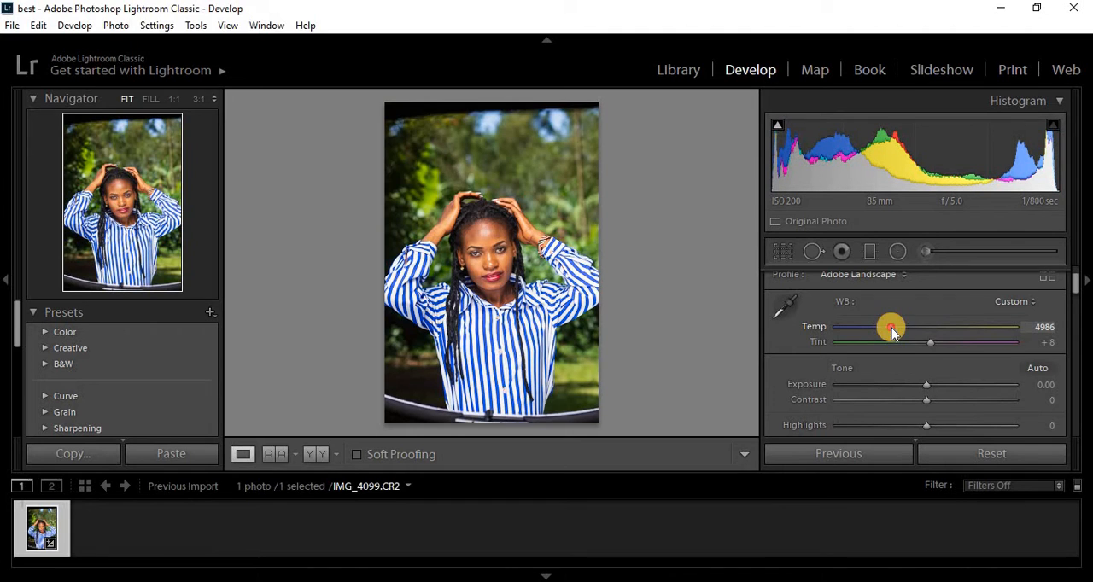
{"action": "left_click", "coordinate": [614, 358]}
{"action": "left_click", "coordinate": [613, 358]}
- Try the white balance tint at +77 and −112, reset it, and set it to −7
{"action": "left_click_drag", "start_coordinate": [934, 347], "coordinate": [976, 350]}
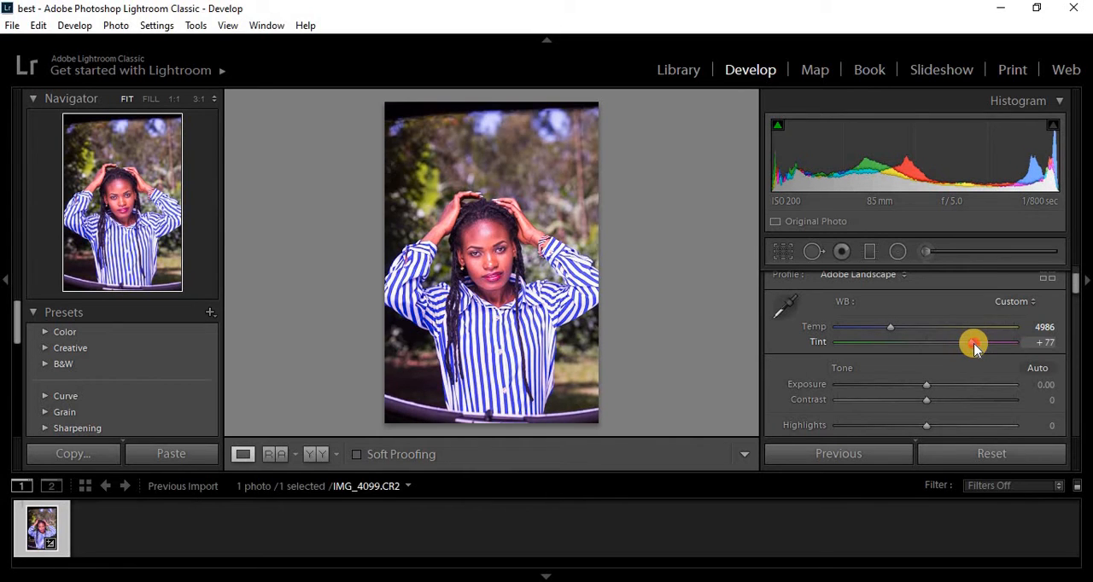
{"action": "left_click_drag", "start_coordinate": [976, 347], "coordinate": [862, 346]}
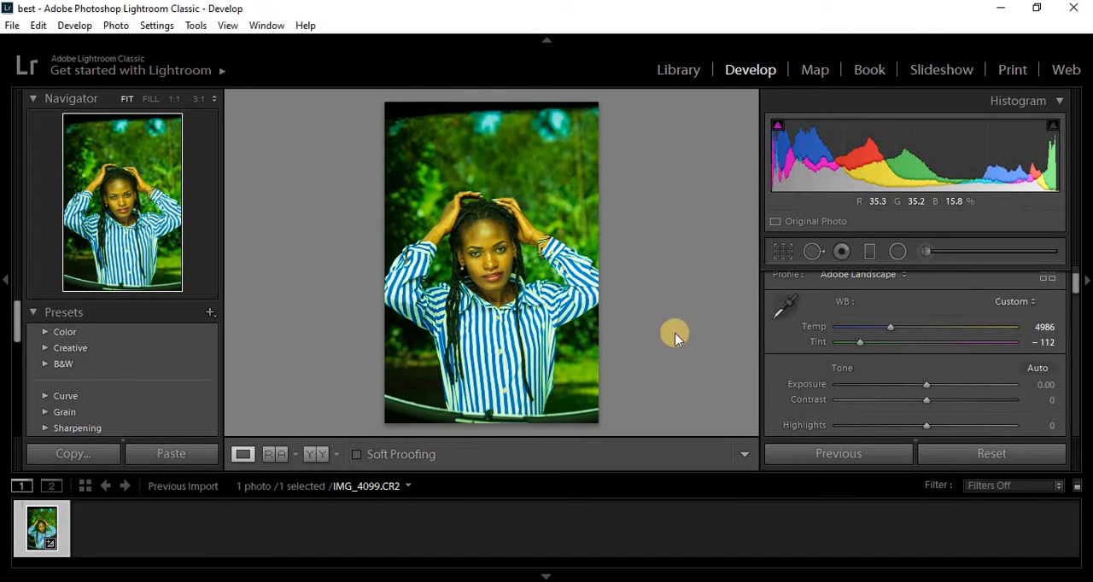
{"action": "double_click", "coordinate": [859, 342]}
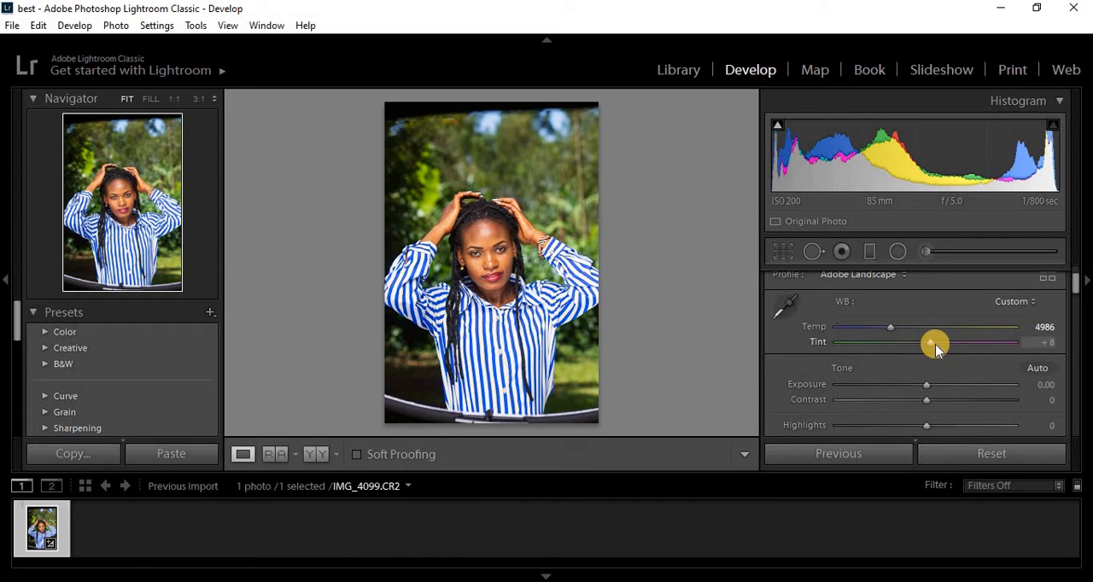
{"action": "left_click_drag", "start_coordinate": [931, 343], "coordinate": [923, 347]}
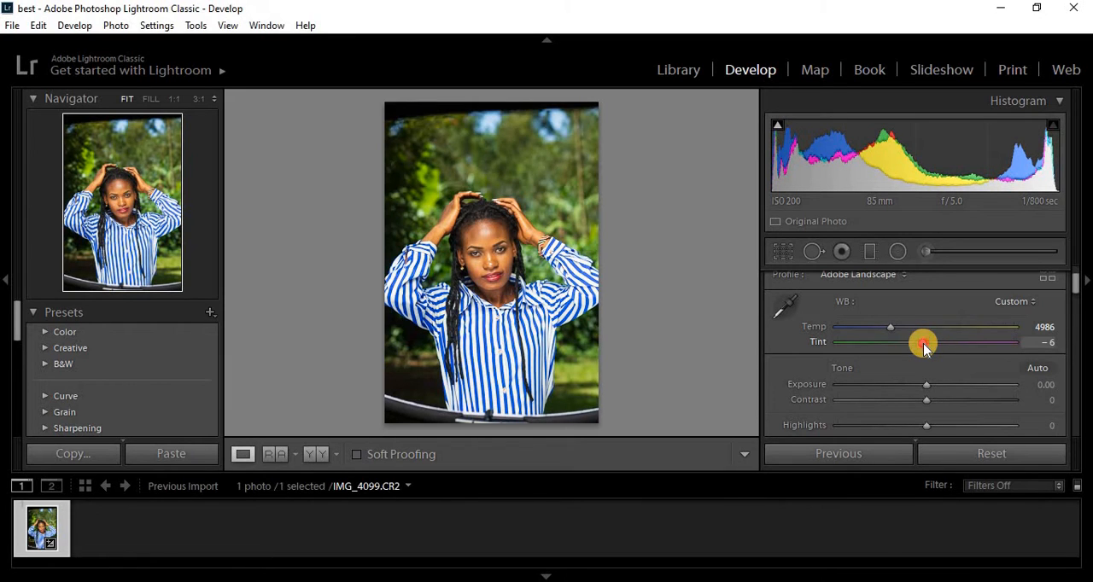
{"action": "left_click_drag", "start_coordinate": [923, 347], "coordinate": [922, 348]}
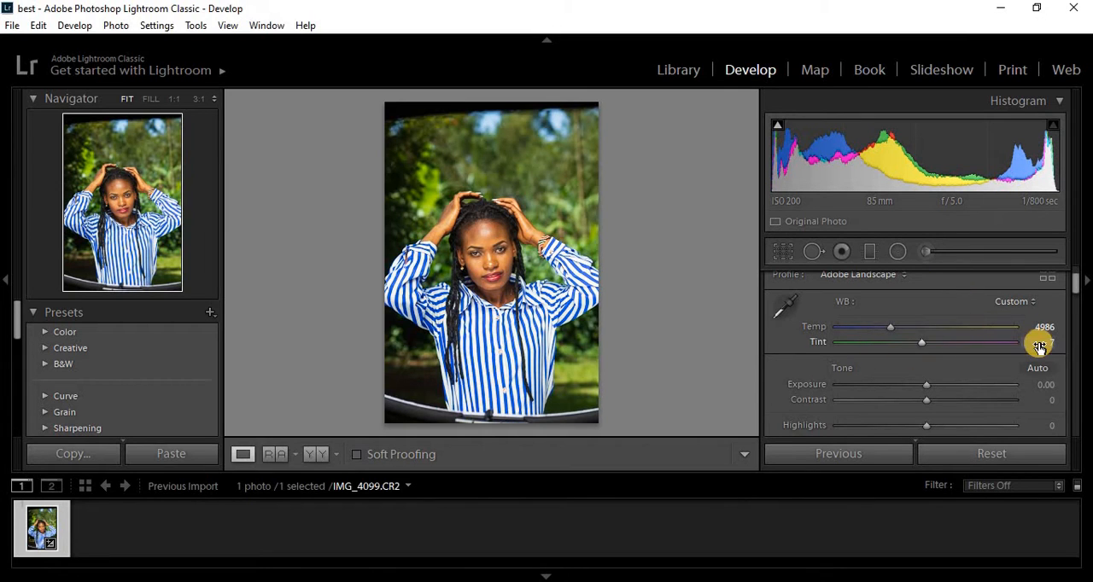
- Enlarge the photo preview area slightly, try a strongly reduced exposure, and set the exposure to +0.18
{"action": "scroll", "coordinate": [1075, 289], "scroll_direction": "down", "scroll_amount": 2}
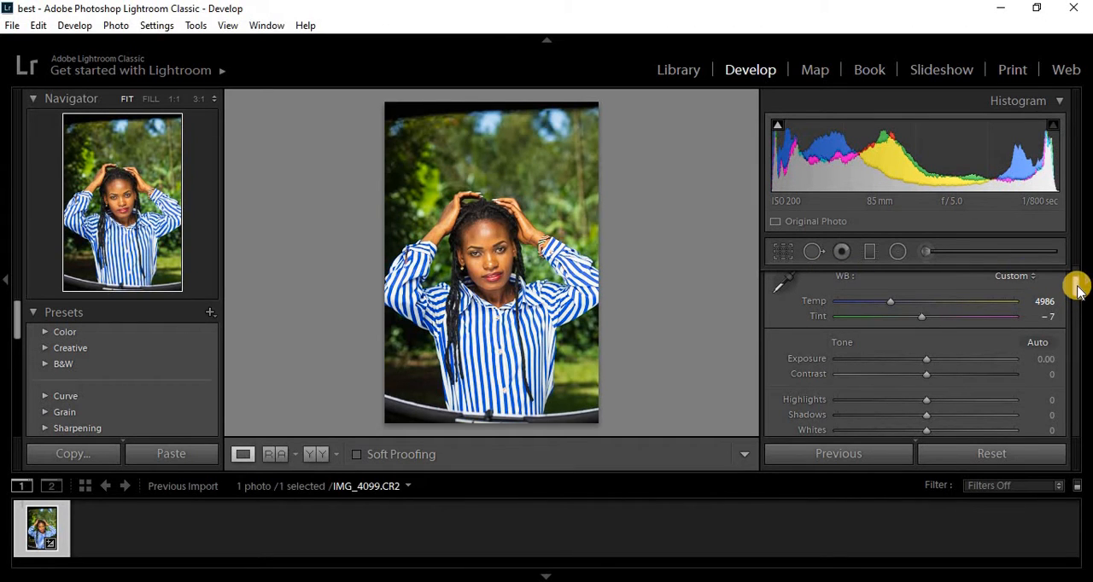
{"action": "left_click_drag", "start_coordinate": [1076, 289], "coordinate": [1076, 298]}
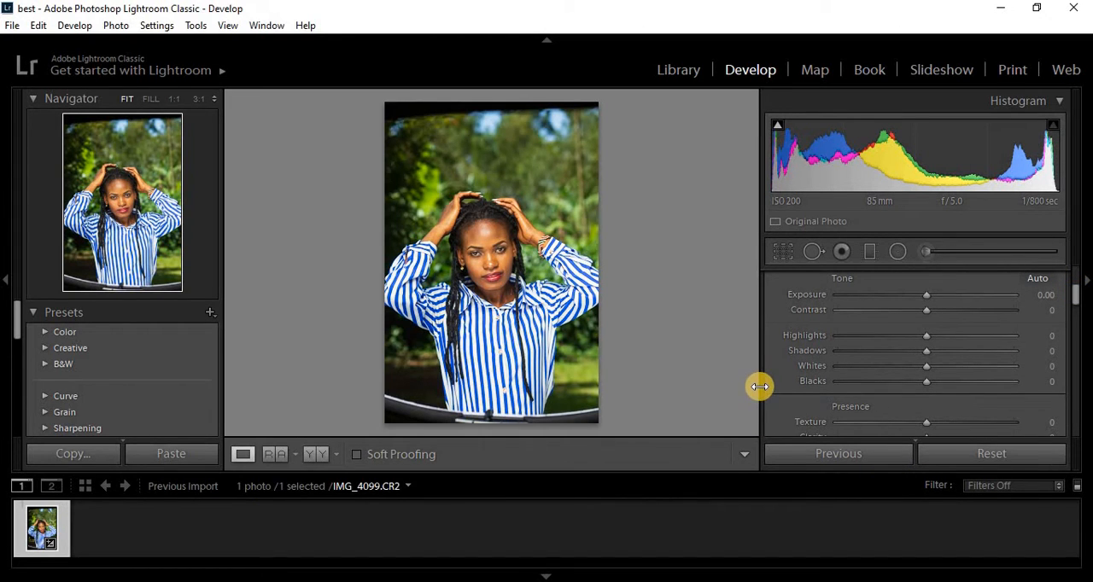
{"action": "mouse_move", "coordinate": [760, 387]}
{"action": "left_mouse_down"}
{"action": "mouse_move", "coordinate": [852, 385]}
{"action": "mouse_move", "coordinate": [777, 385]}
{"action": "left_mouse_up"}
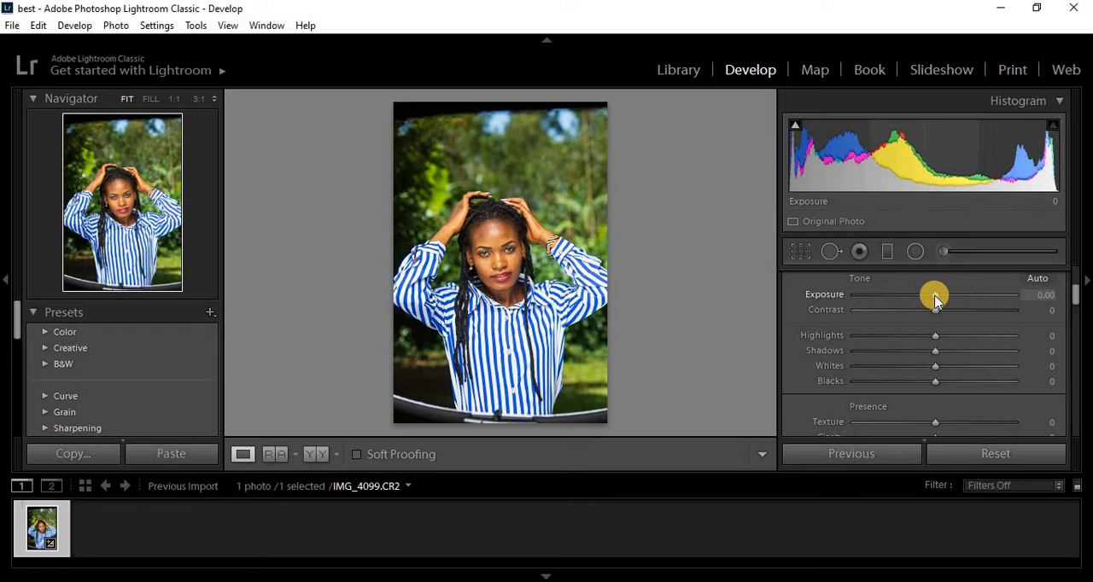
{"action": "left_click_drag", "start_coordinate": [935, 298], "coordinate": [875, 296]}
{"action": "double_click", "coordinate": [875, 297]}
{"action": "left_click_drag", "start_coordinate": [936, 297], "coordinate": [939, 297]}
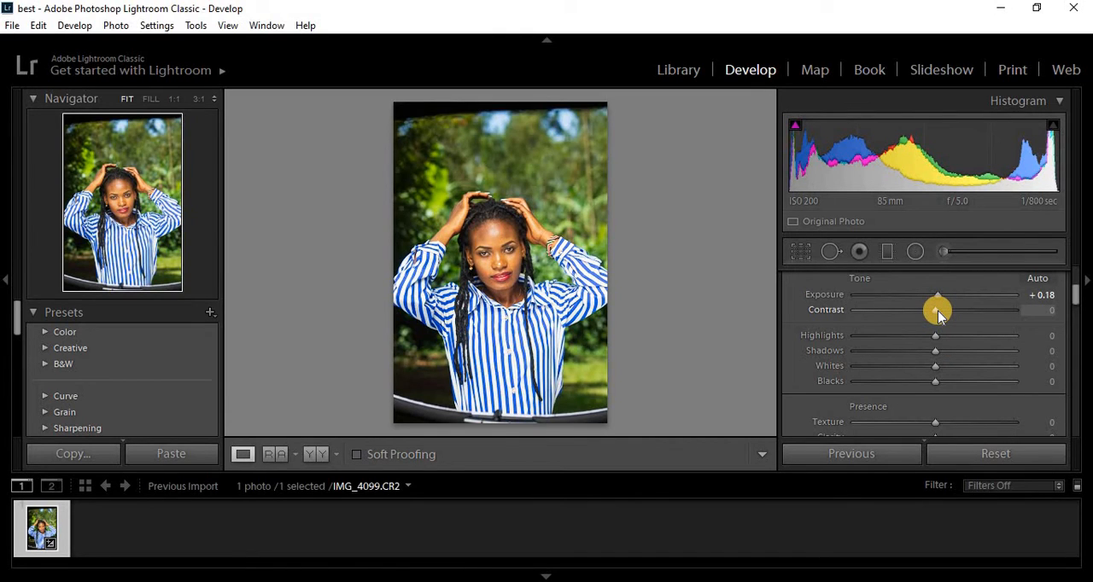
- Try the contrast at +41 and −98, reset it, and set it to +8
{"action": "left_click_drag", "start_coordinate": [937, 312], "coordinate": [970, 313]}
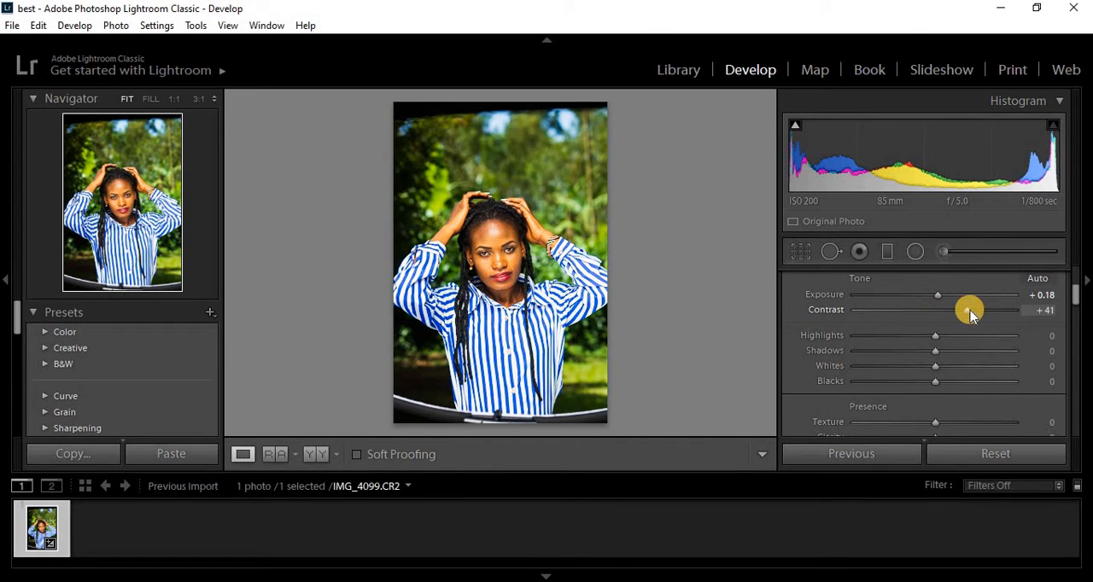
{"action": "left_click_drag", "start_coordinate": [970, 312], "coordinate": [857, 313]}
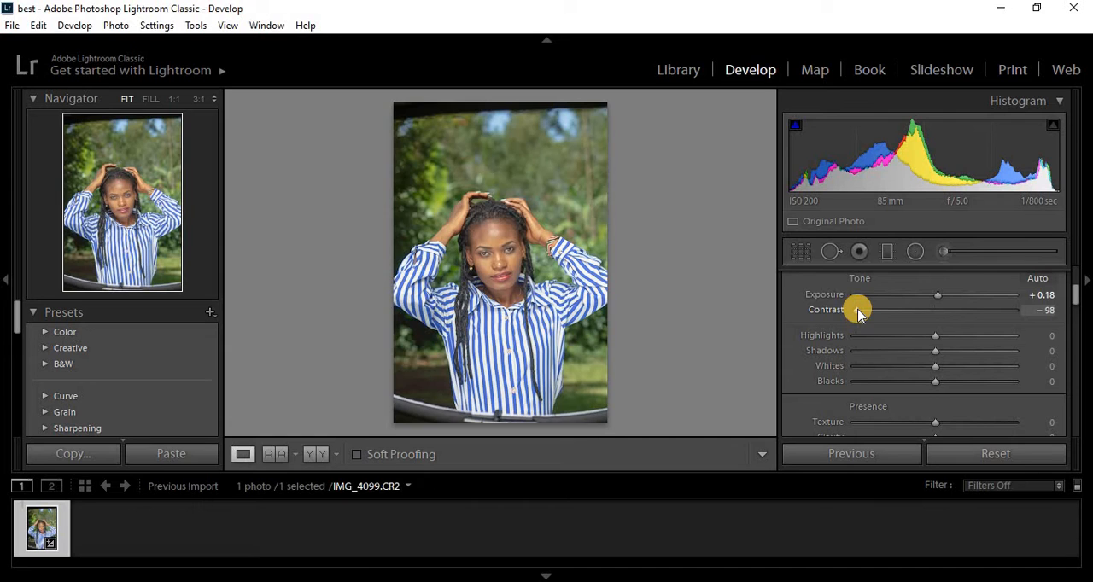
{"action": "double_click", "coordinate": [858, 311]}
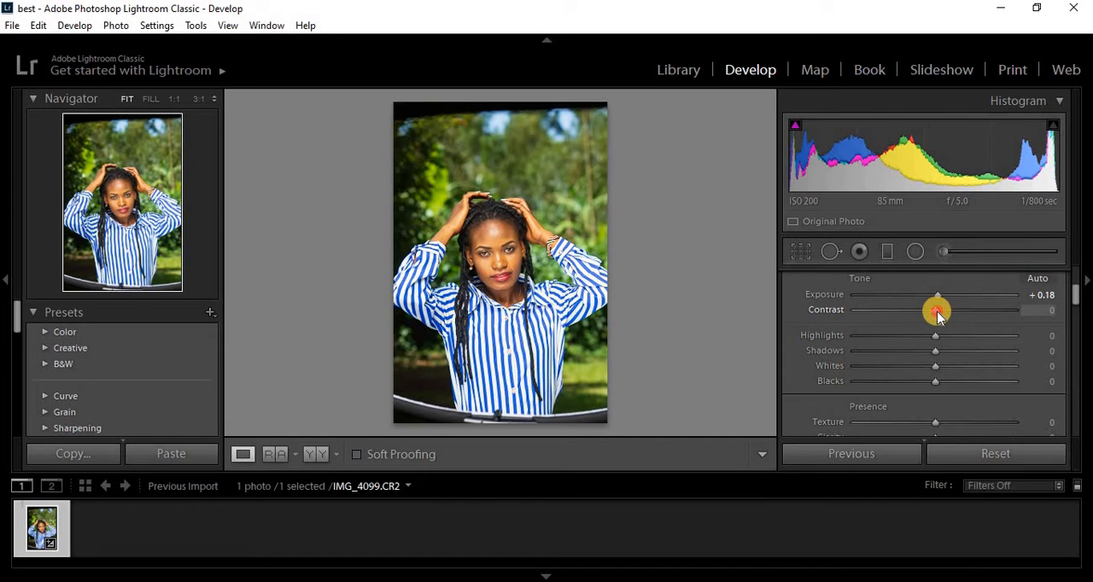
{"action": "left_click_drag", "start_coordinate": [936, 314], "coordinate": [943, 313]}
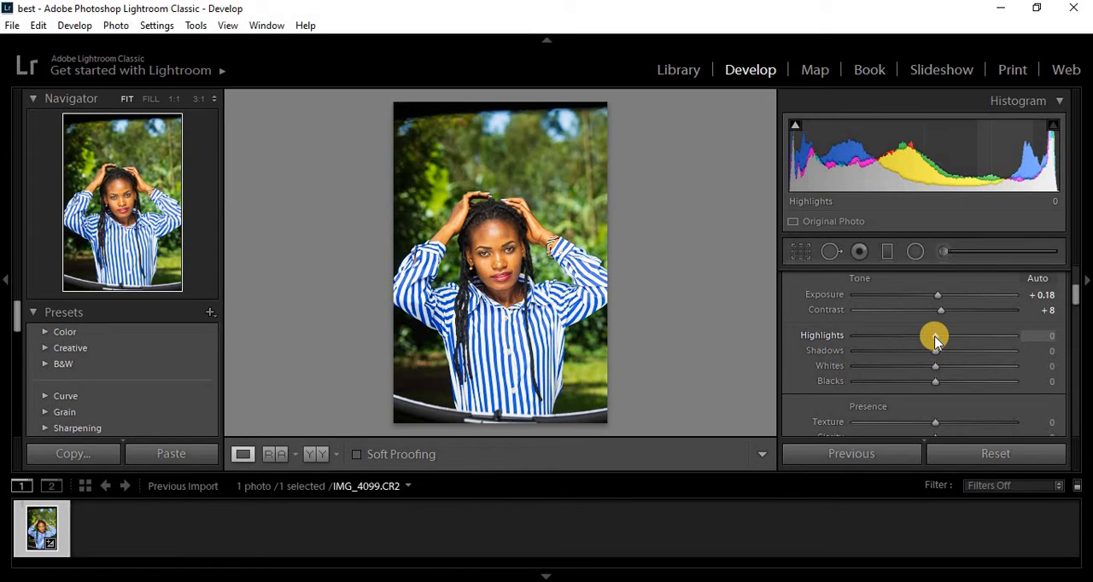
- Try the highlights at −12, −100 and +100 while viewing the bright sky patches up close
{"action": "mouse_move", "coordinate": [935, 340]}
{"action": "left_mouse_down"}
{"action": "mouse_move", "coordinate": [839, 333]}
{"action": "mouse_move", "coordinate": [926, 334]}
{"action": "left_mouse_up"}
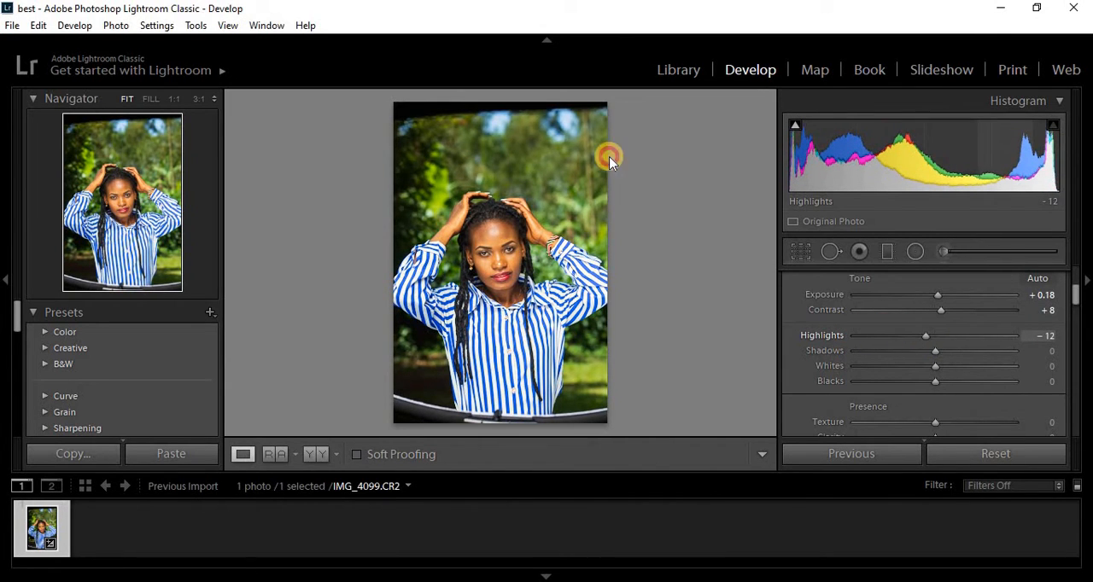
{"action": "left_click", "coordinate": [550, 127]}
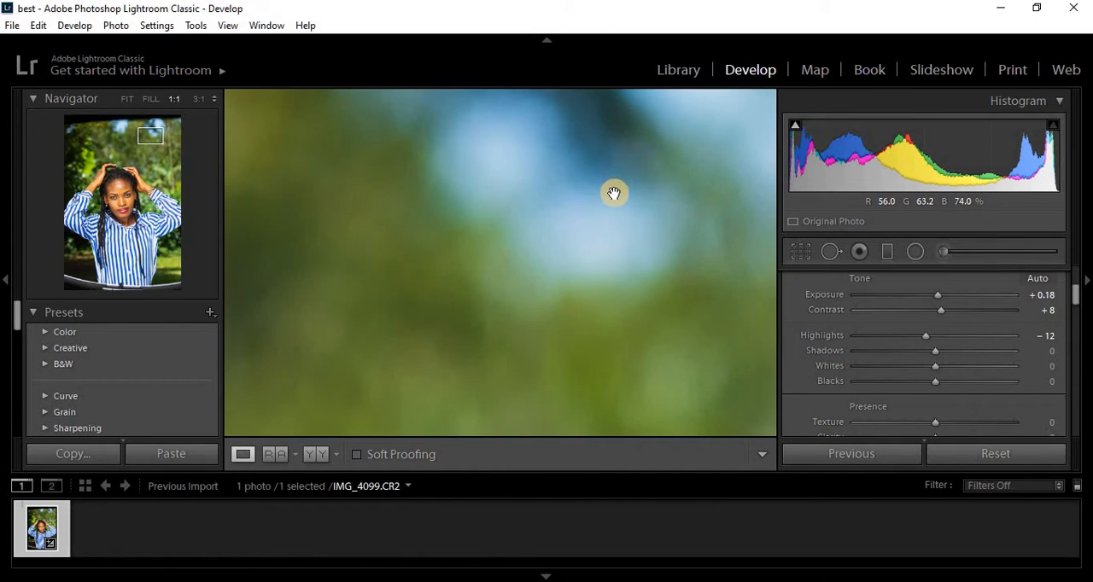
{"action": "left_click_drag", "start_coordinate": [614, 202], "coordinate": [546, 290]}
{"action": "left_click_drag", "start_coordinate": [588, 243], "coordinate": [453, 310]}
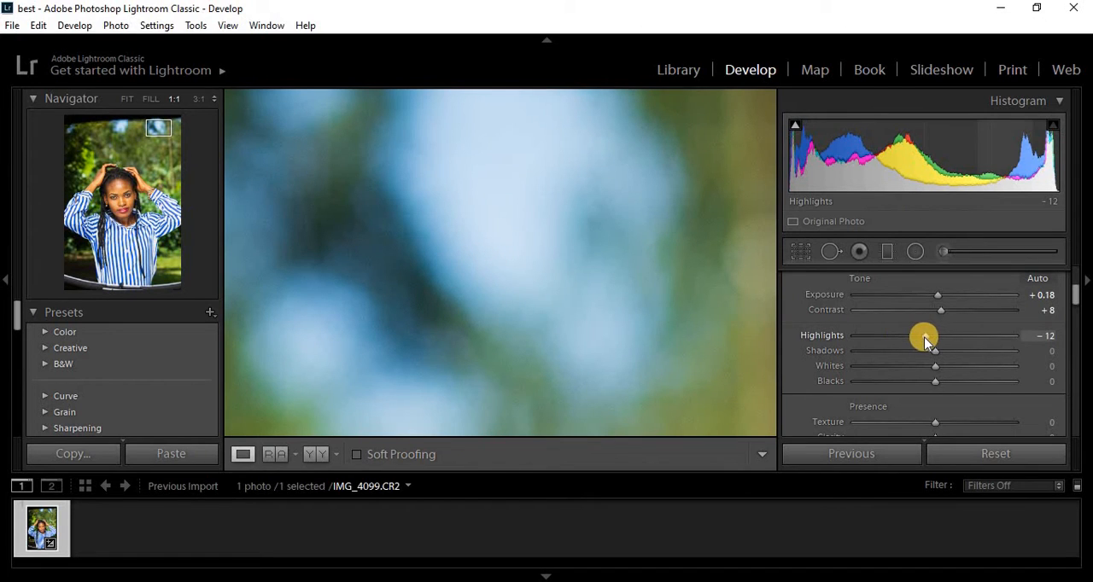
{"action": "left_click_drag", "start_coordinate": [925, 337], "coordinate": [753, 333]}
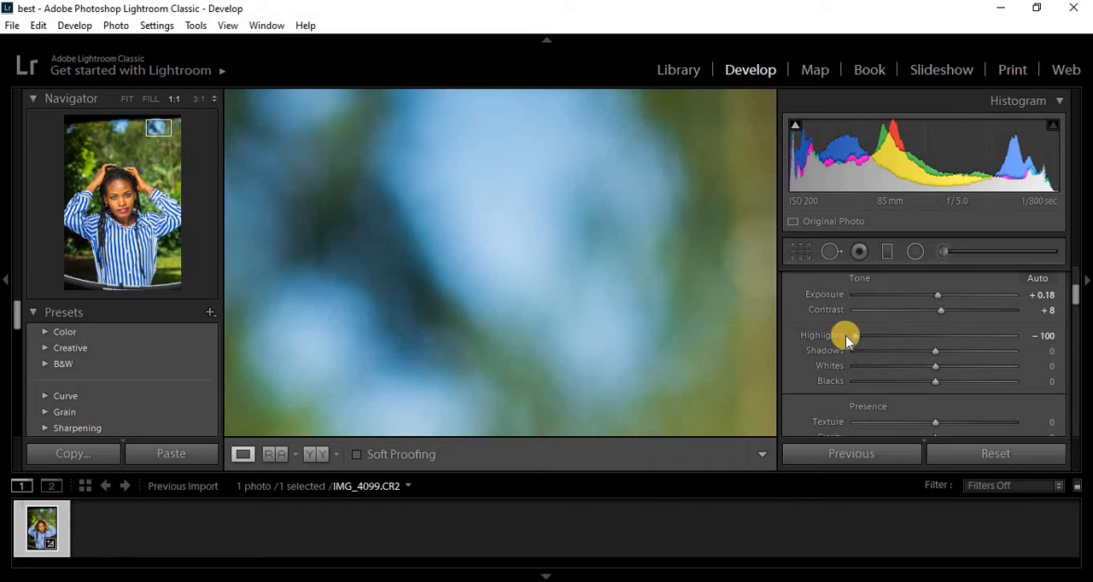
{"action": "left_click_drag", "start_coordinate": [854, 336], "coordinate": [1044, 344]}
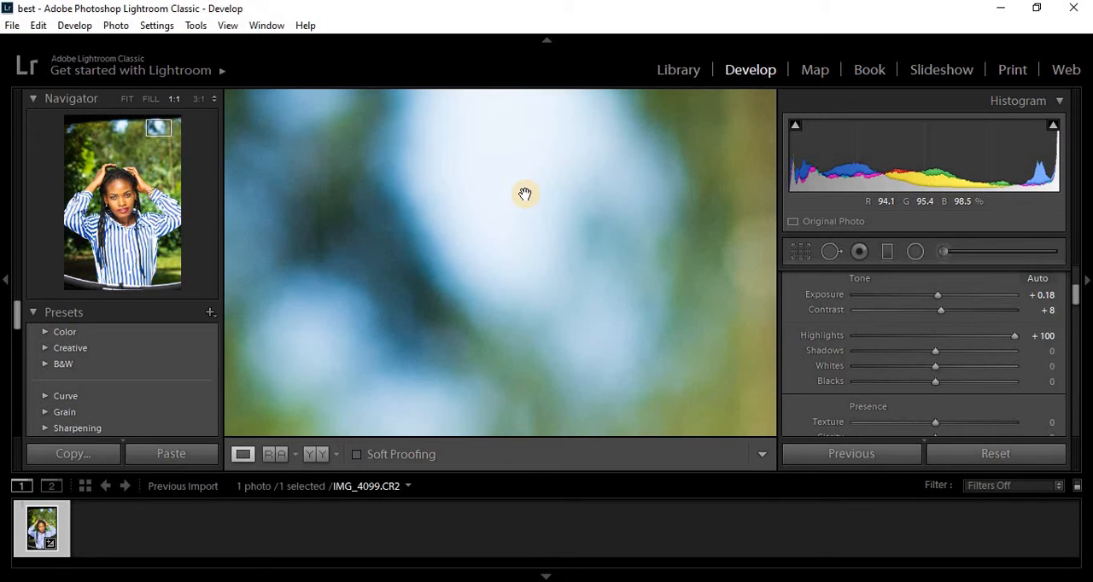
- Check the whole photo and the face up close, and set the highlights to −74
{"action": "left_click", "coordinate": [519, 250]}
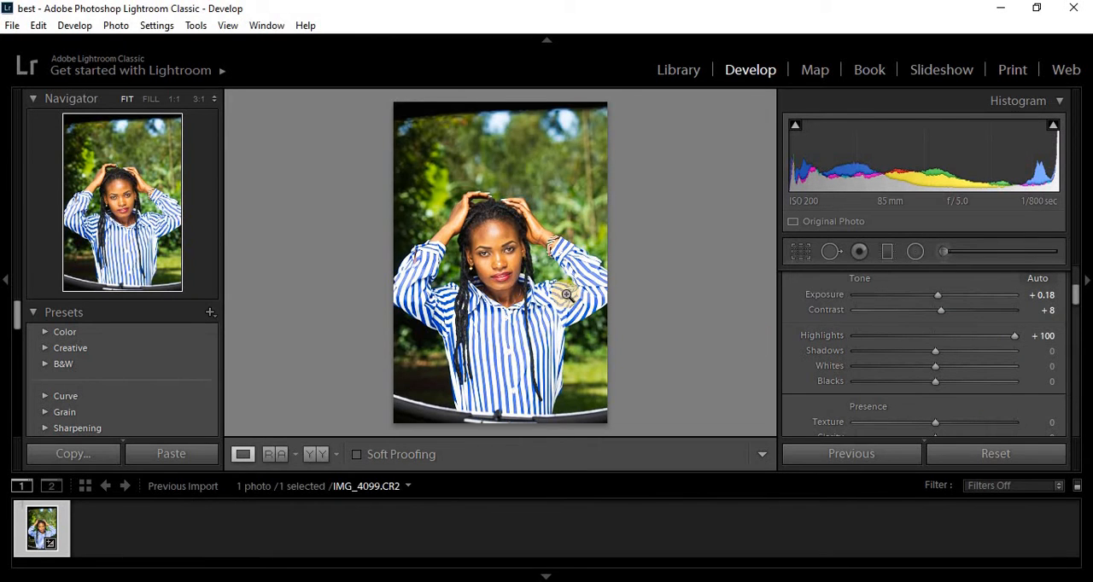
{"action": "left_click", "coordinate": [520, 257]}
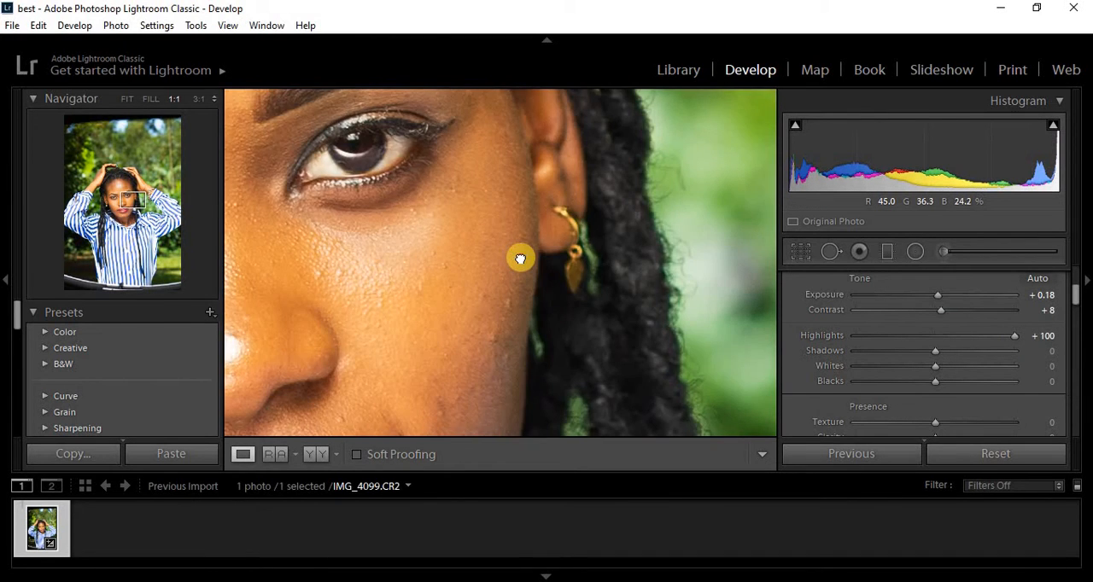
{"action": "left_click", "coordinate": [520, 257]}
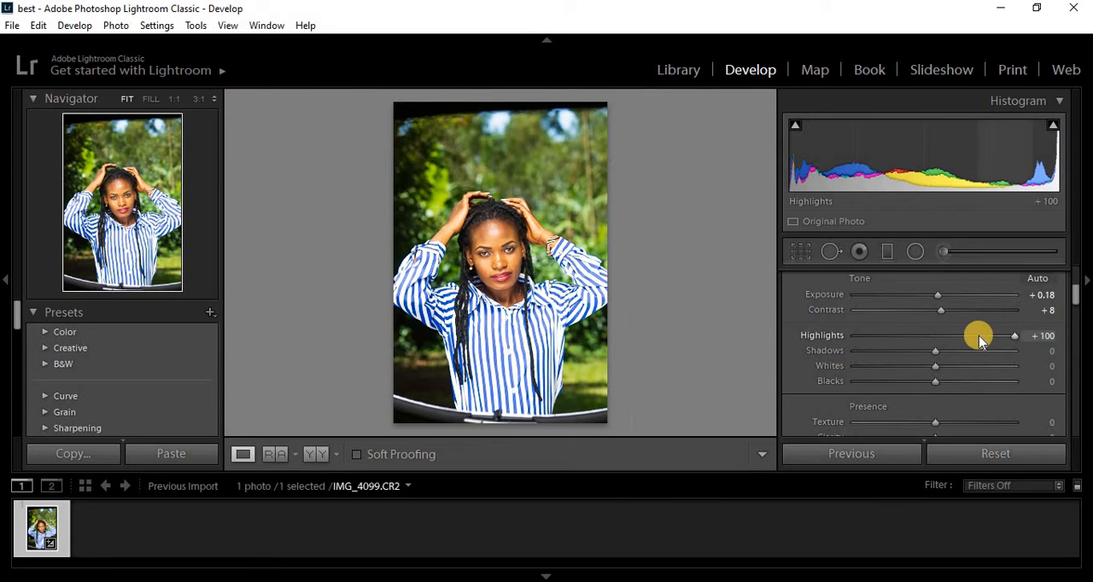
{"action": "left_click_drag", "start_coordinate": [973, 335], "coordinate": [873, 336]}
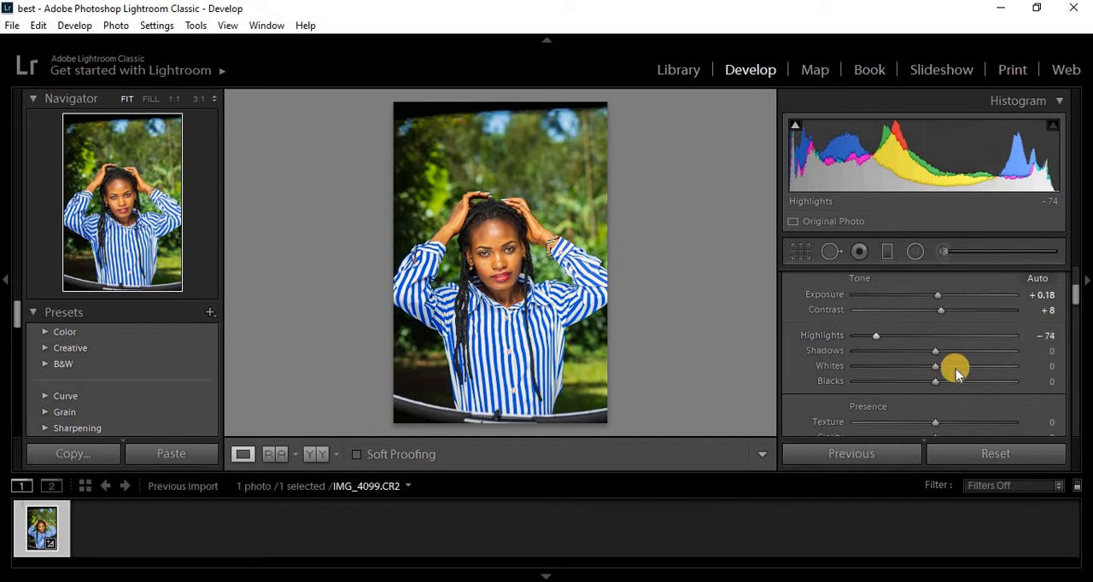
- Raise the shadows to +71 and inspect the woman's hairline and dark hair up close
{"action": "left_click_drag", "start_coordinate": [944, 356], "coordinate": [936, 356]}
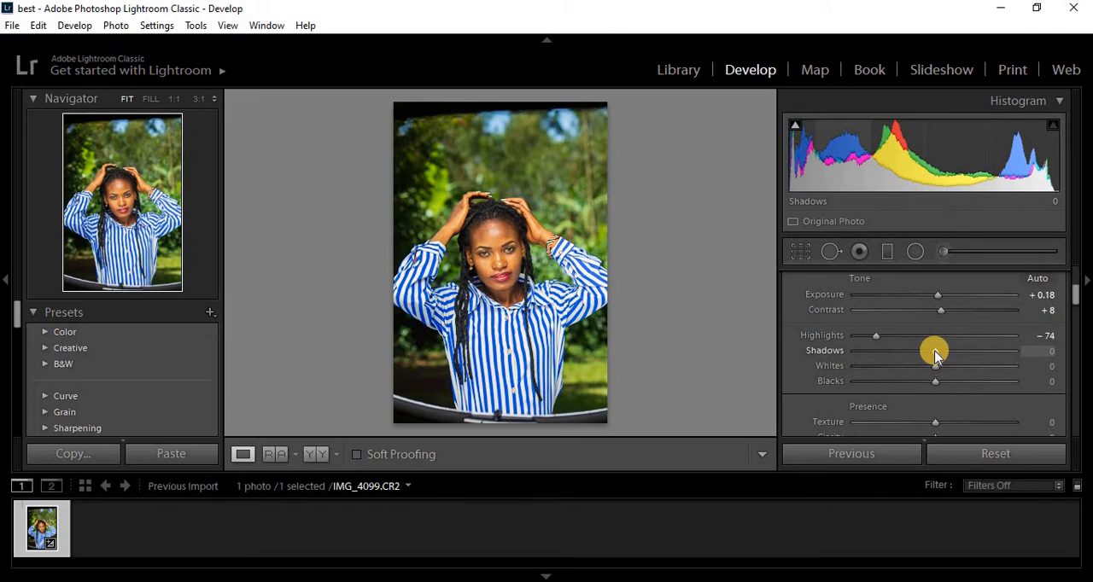
{"action": "left_click_drag", "start_coordinate": [935, 354], "coordinate": [992, 352]}
{"action": "left_click", "coordinate": [493, 219]}
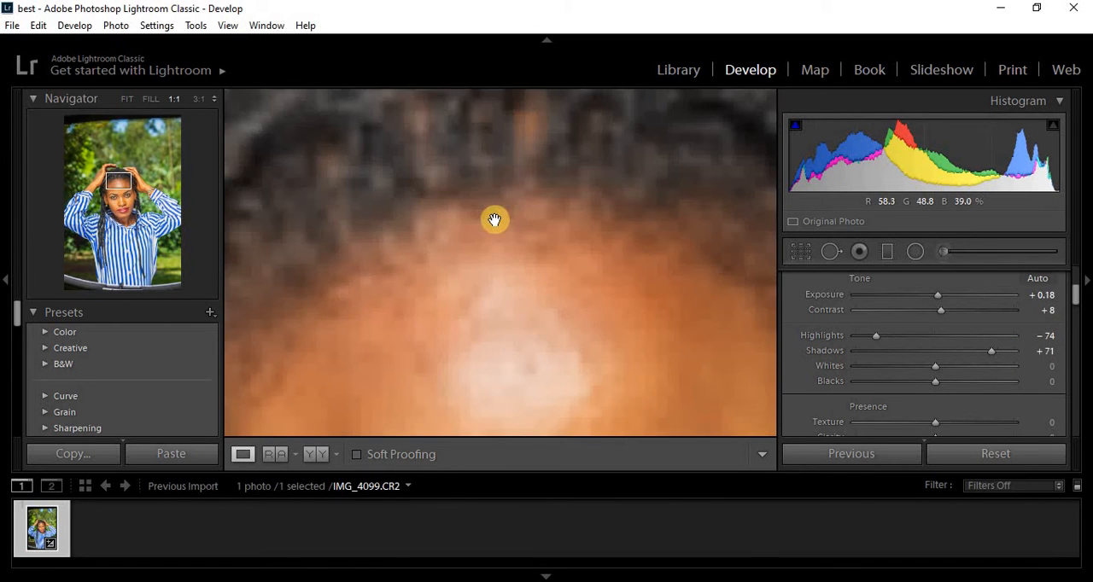
{"action": "left_click_drag", "start_coordinate": [509, 225], "coordinate": [516, 372]}
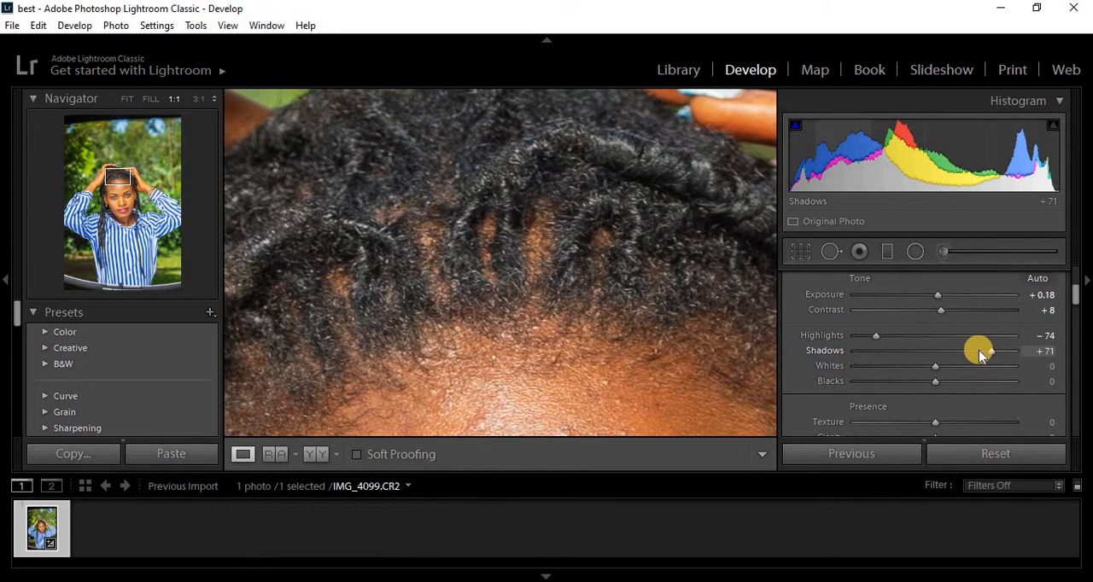
- Try the shadows at +55 and −100, check the whole photo, and set the shadows to +24
{"action": "left_click", "coordinate": [979, 350]}
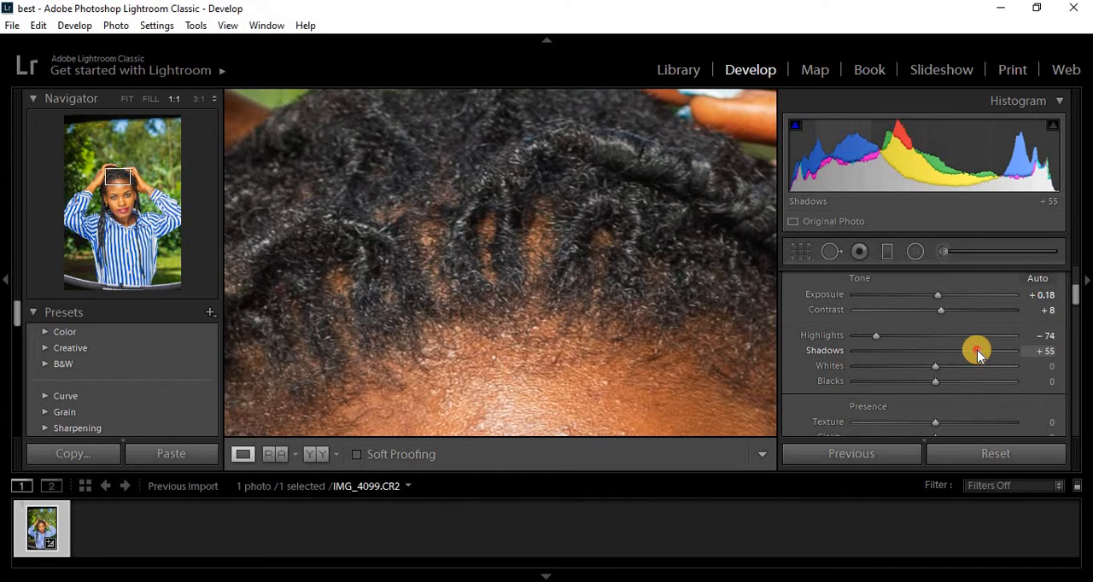
{"action": "left_click_drag", "start_coordinate": [979, 351], "coordinate": [851, 351]}
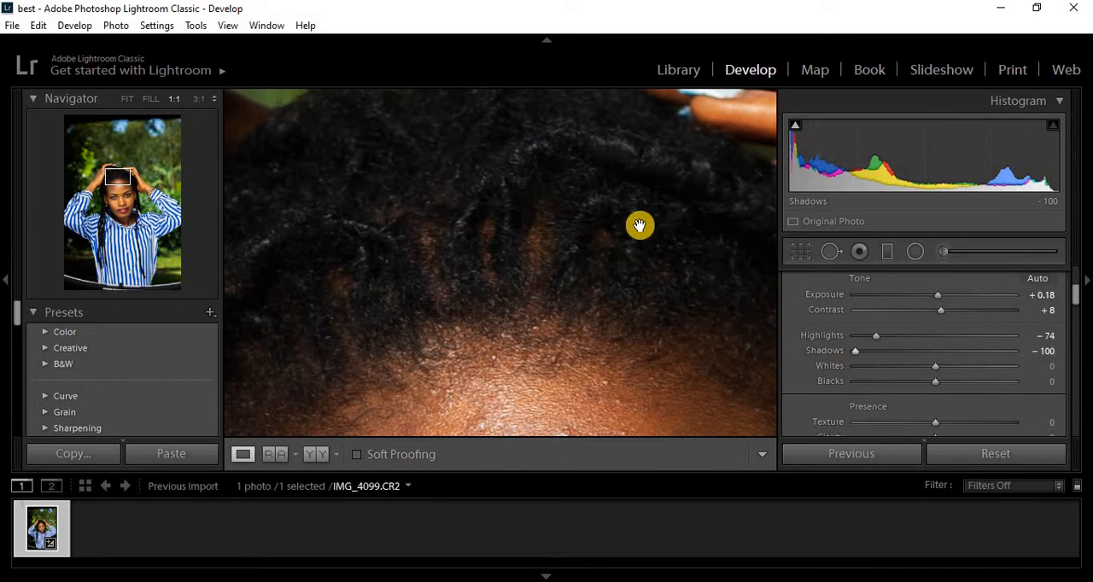
{"action": "left_click", "coordinate": [574, 283]}
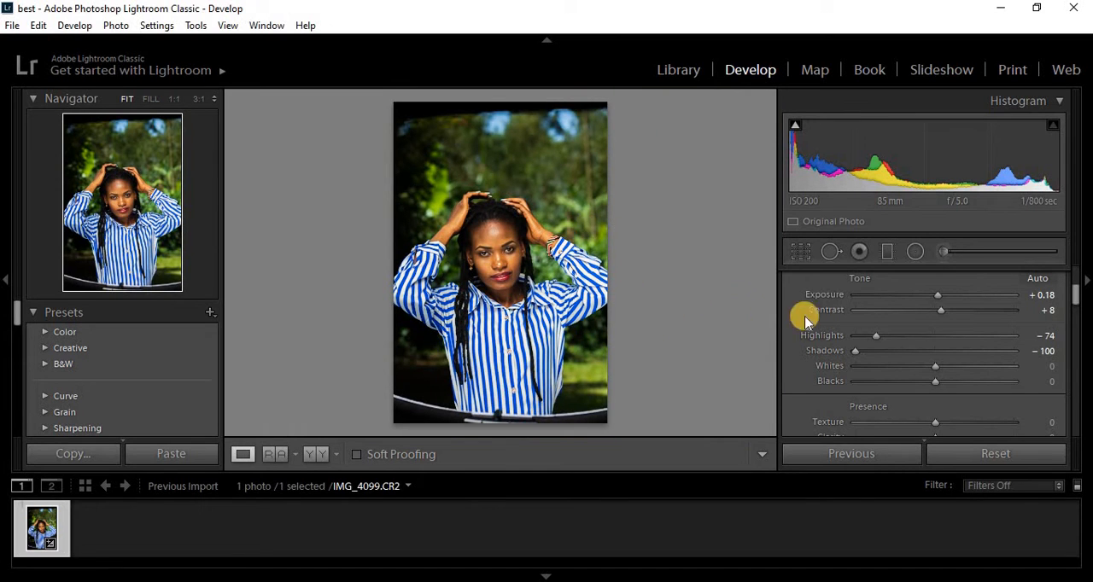
{"action": "left_click_drag", "start_coordinate": [874, 353], "coordinate": [957, 353]}
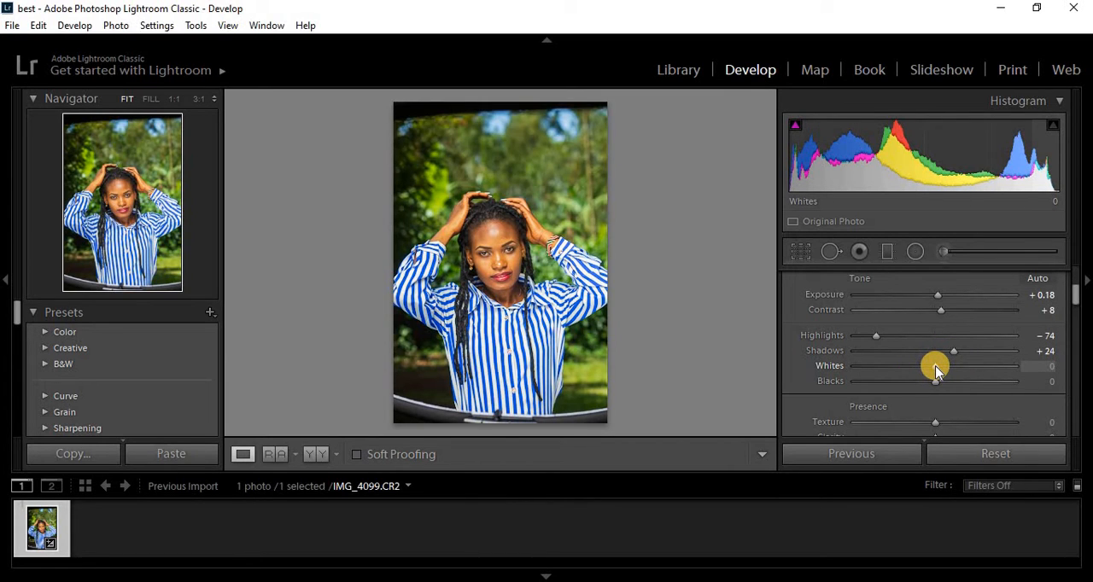
- Set the whites to −26, try the blacks at −100 and +100, and set the blacks to −13
{"action": "left_click_drag", "start_coordinate": [935, 368], "coordinate": [928, 366]}
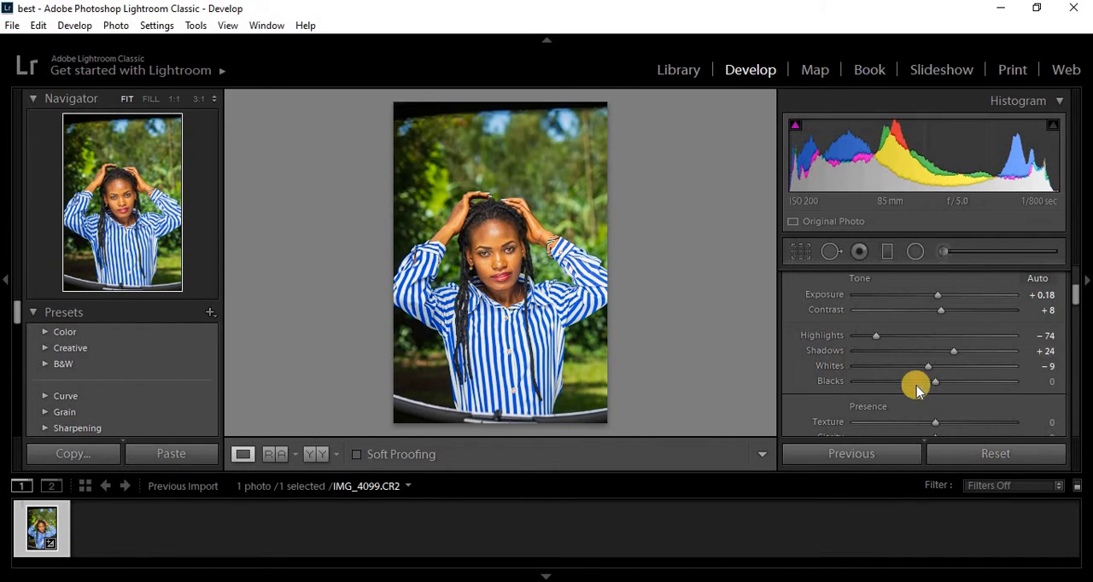
{"action": "mouse_move", "coordinate": [925, 366]}
{"action": "left_mouse_down"}
{"action": "mouse_move", "coordinate": [856, 374]}
{"action": "mouse_move", "coordinate": [913, 374]}
{"action": "left_mouse_up"}
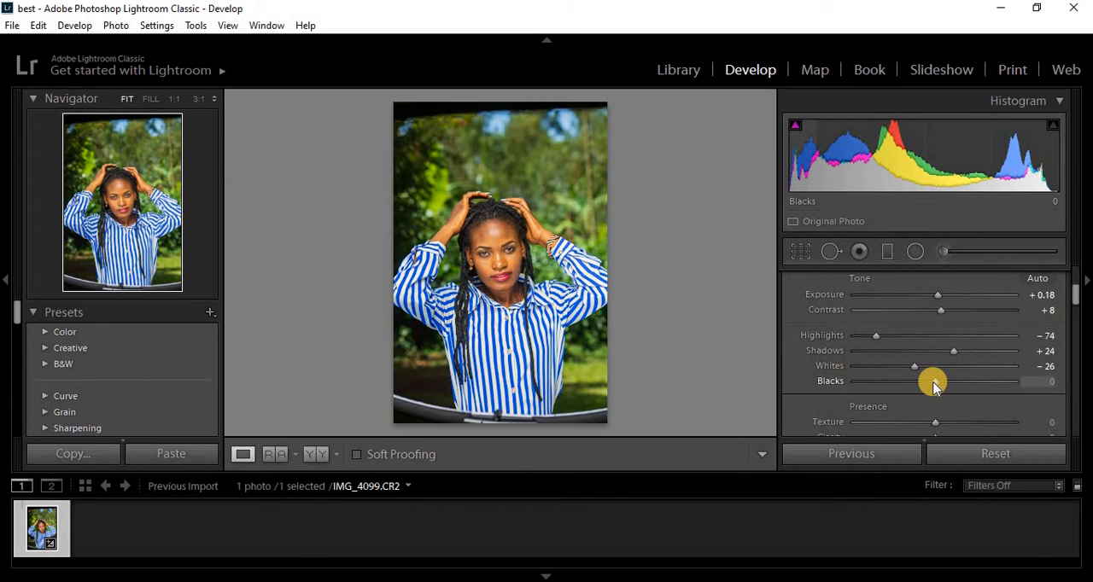
{"action": "left_click_drag", "start_coordinate": [934, 386], "coordinate": [835, 386]}
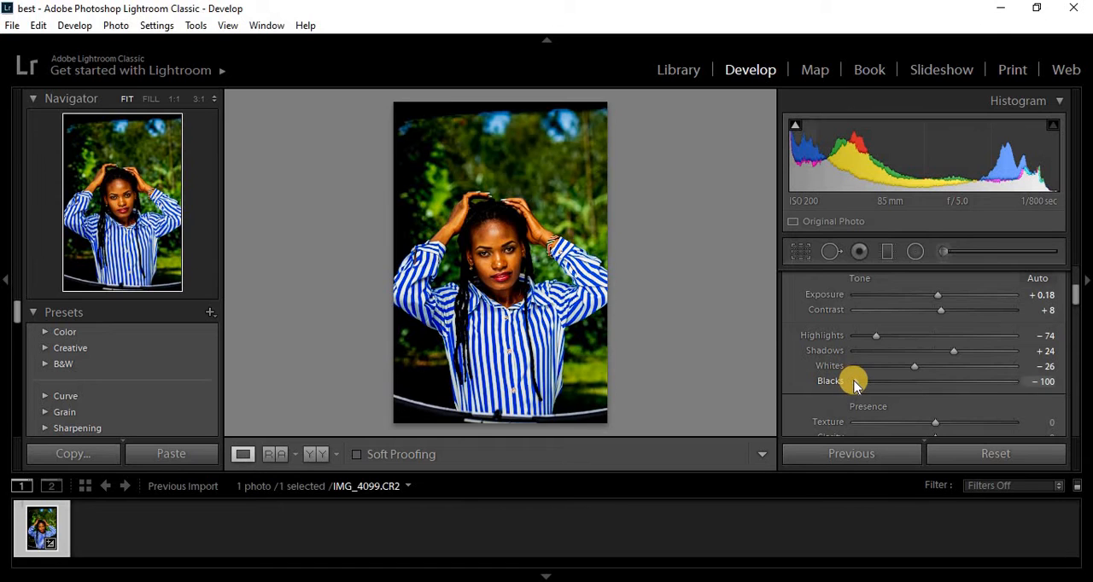
{"action": "left_click_drag", "start_coordinate": [852, 382], "coordinate": [1056, 378]}
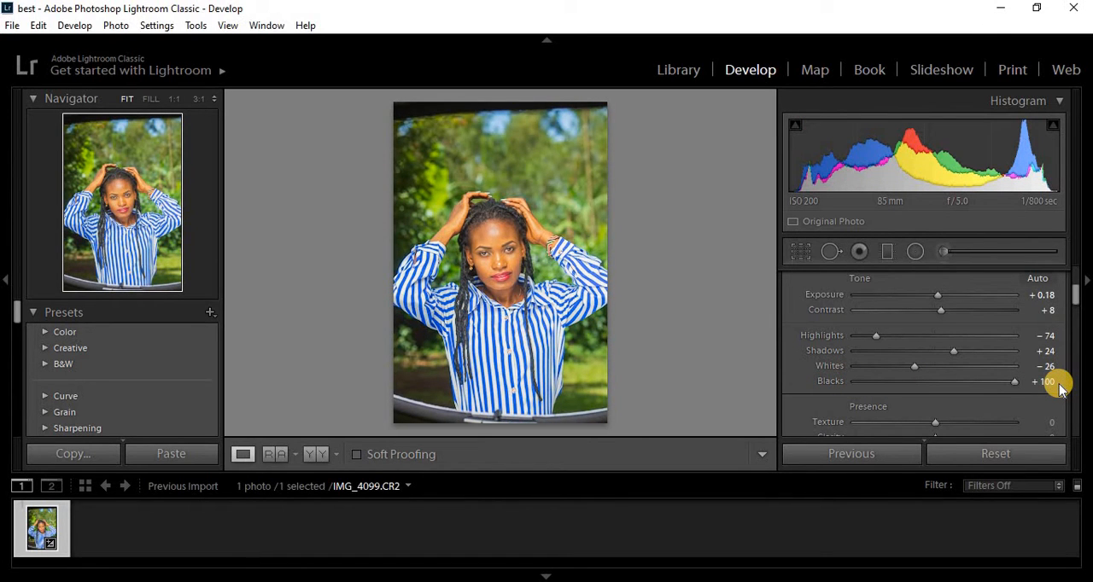
{"action": "left_click_drag", "start_coordinate": [1058, 386], "coordinate": [927, 386]}
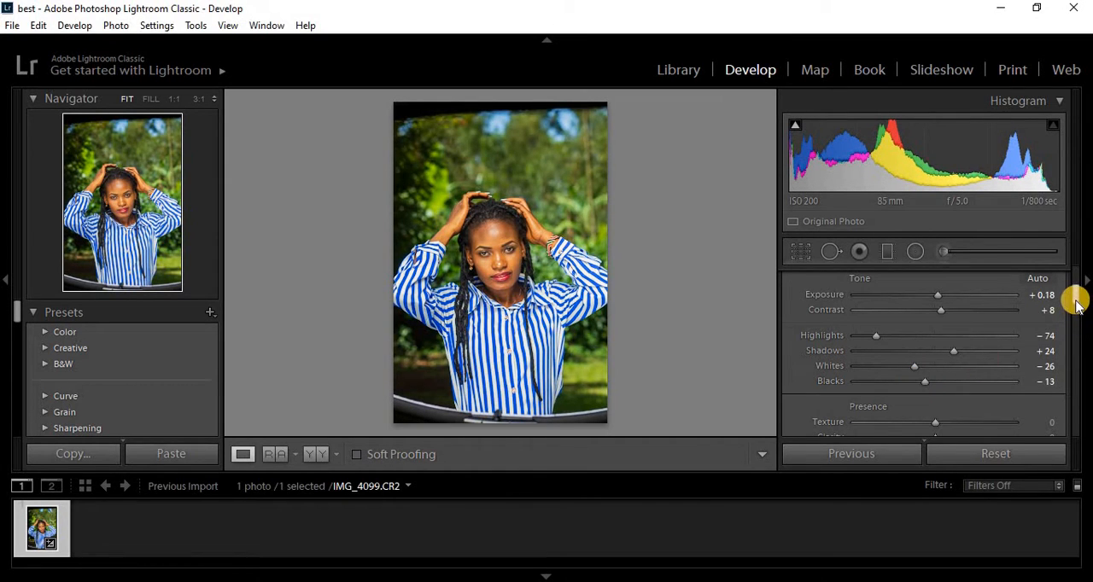
- Try the texture at +94 and inspect the skin on the woman's forehead, eyes and nose up close
{"action": "left_click_drag", "start_coordinate": [1075, 303], "coordinate": [1076, 325]}
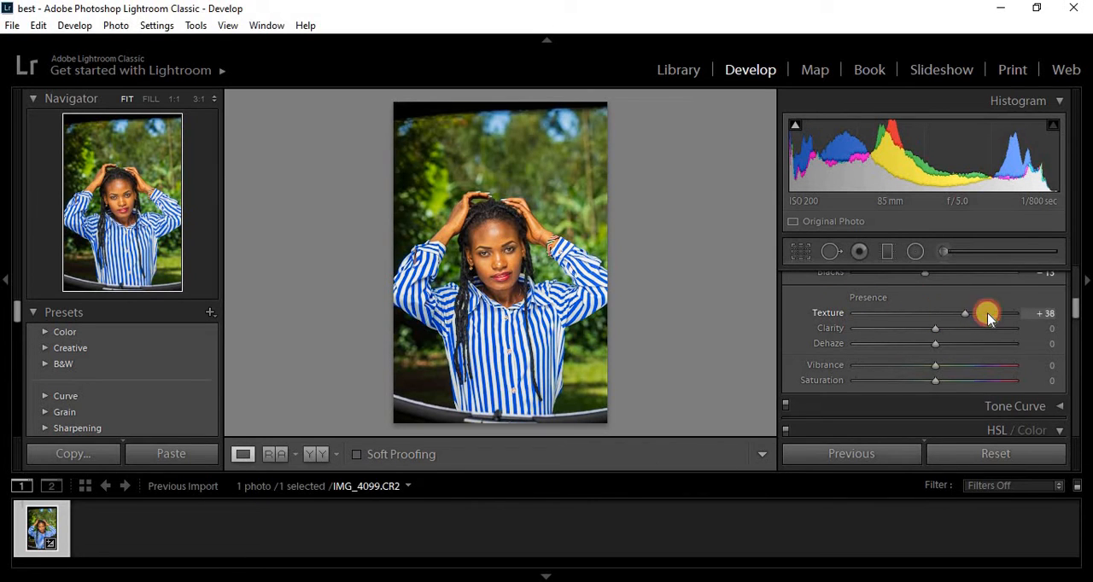
{"action": "left_click_drag", "start_coordinate": [988, 316], "coordinate": [1011, 314]}
{"action": "left_click", "coordinate": [484, 240]}
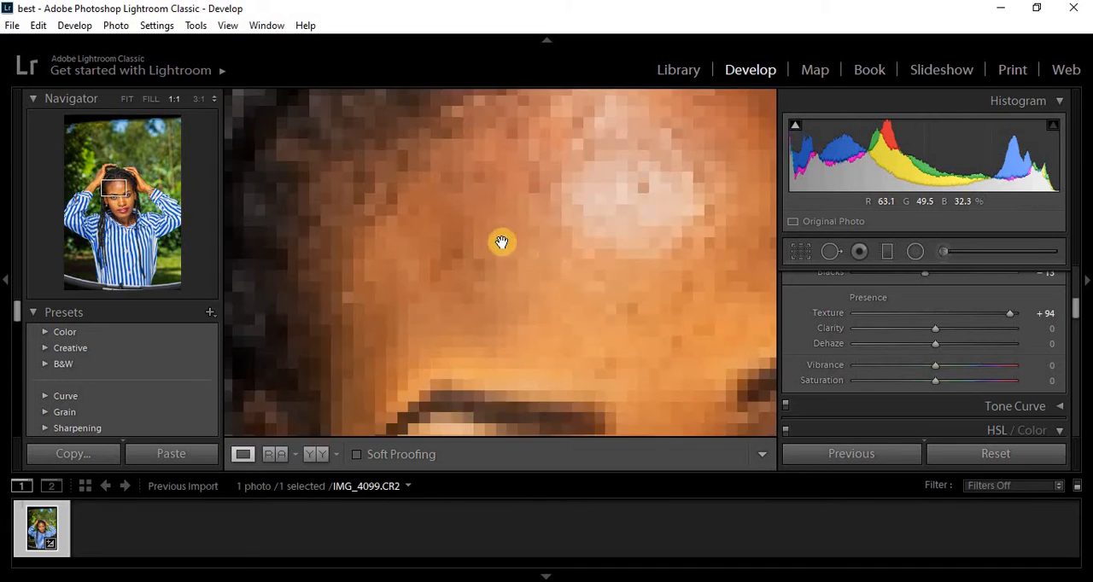
{"action": "left_click_drag", "start_coordinate": [596, 293], "coordinate": [451, 209]}
{"action": "left_click_drag", "start_coordinate": [555, 249], "coordinate": [555, 147]}
{"action": "left_click_drag", "start_coordinate": [567, 291], "coordinate": [581, 143]}
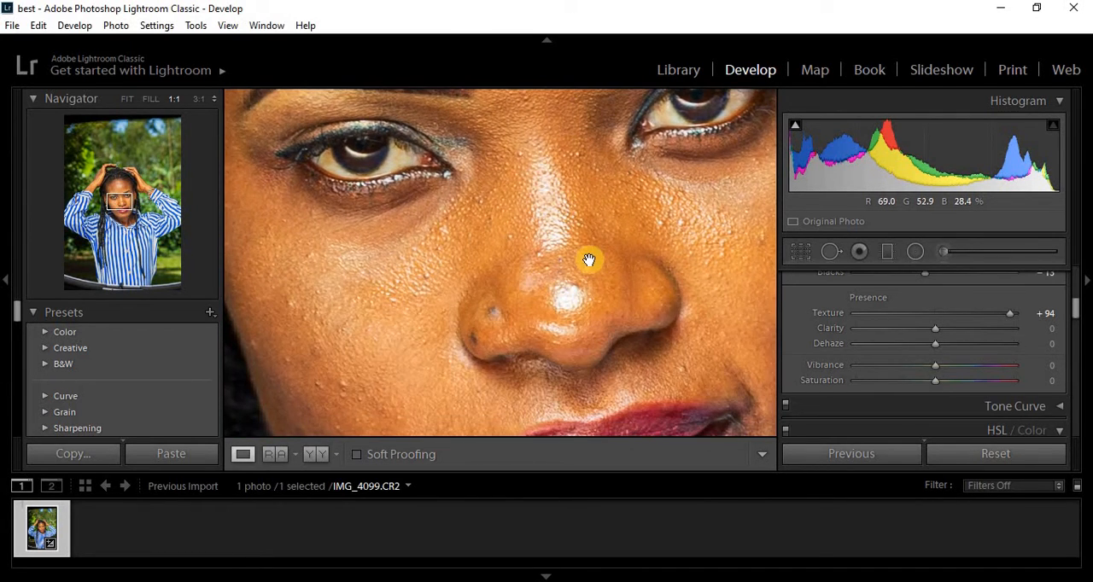
{"action": "left_click_drag", "start_coordinate": [589, 259], "coordinate": [586, 220]}
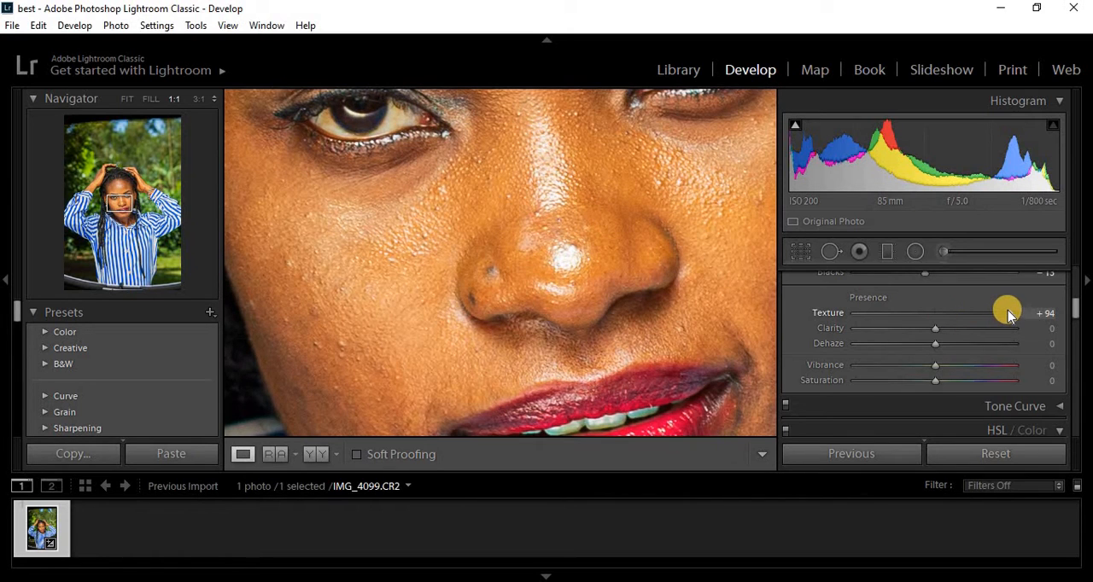
- Try the texture at −100, inspecting the nose, lips and chin up close and the photo as a whole
{"action": "left_click_drag", "start_coordinate": [1008, 313], "coordinate": [858, 310]}
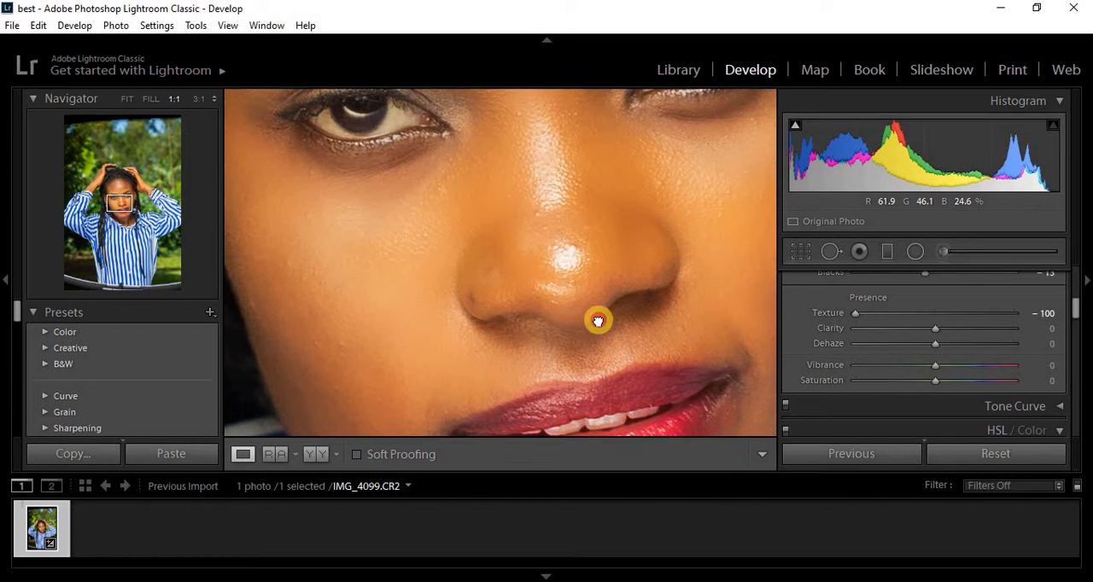
{"action": "left_click_drag", "start_coordinate": [598, 321], "coordinate": [581, 320]}
{"action": "left_click_drag", "start_coordinate": [524, 224], "coordinate": [571, 162]}
{"action": "left_click_drag", "start_coordinate": [629, 304], "coordinate": [547, 146]}
{"action": "left_click_drag", "start_coordinate": [606, 261], "coordinate": [598, 126]}
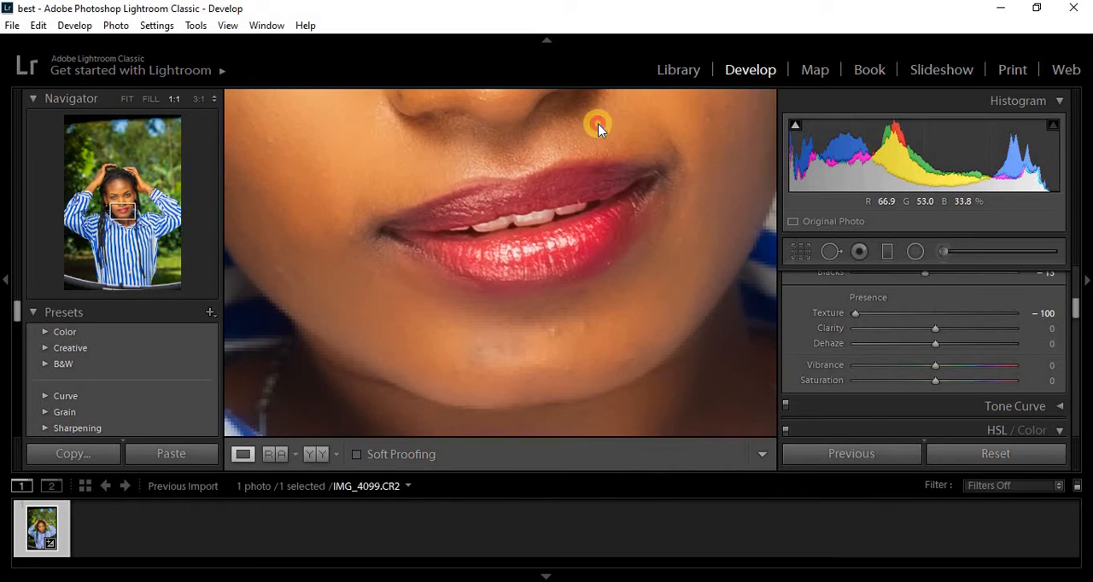
{"action": "left_click_drag", "start_coordinate": [402, 234], "coordinate": [547, 330]}
{"action": "left_click", "coordinate": [544, 332]}
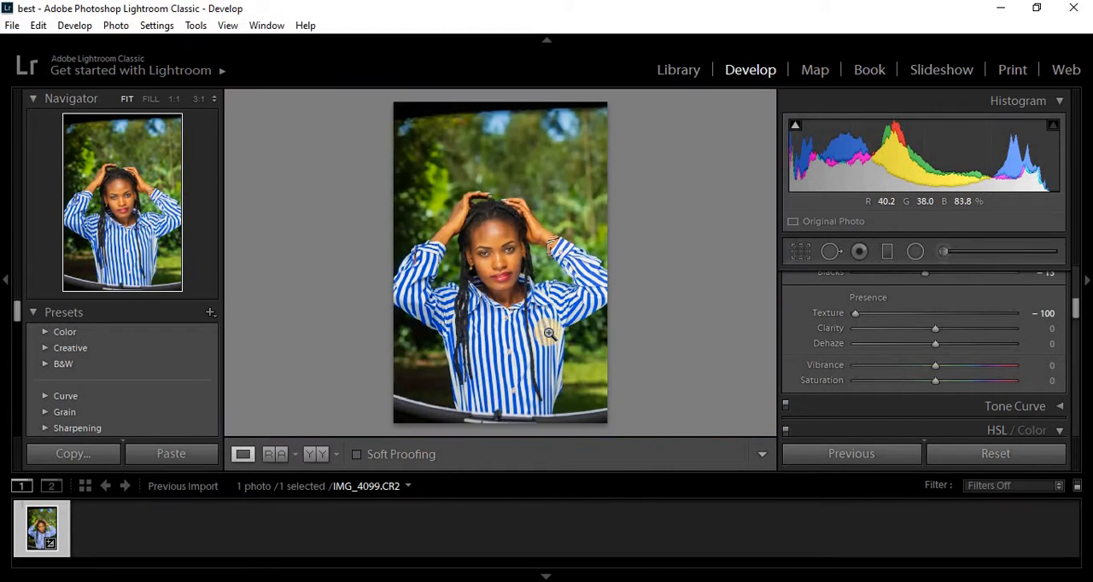
- Reset the texture, check the face up close, set the texture to +2 and the clarity to +5
{"action": "double_click", "coordinate": [853, 314]}
{"action": "left_click", "coordinate": [516, 250]}
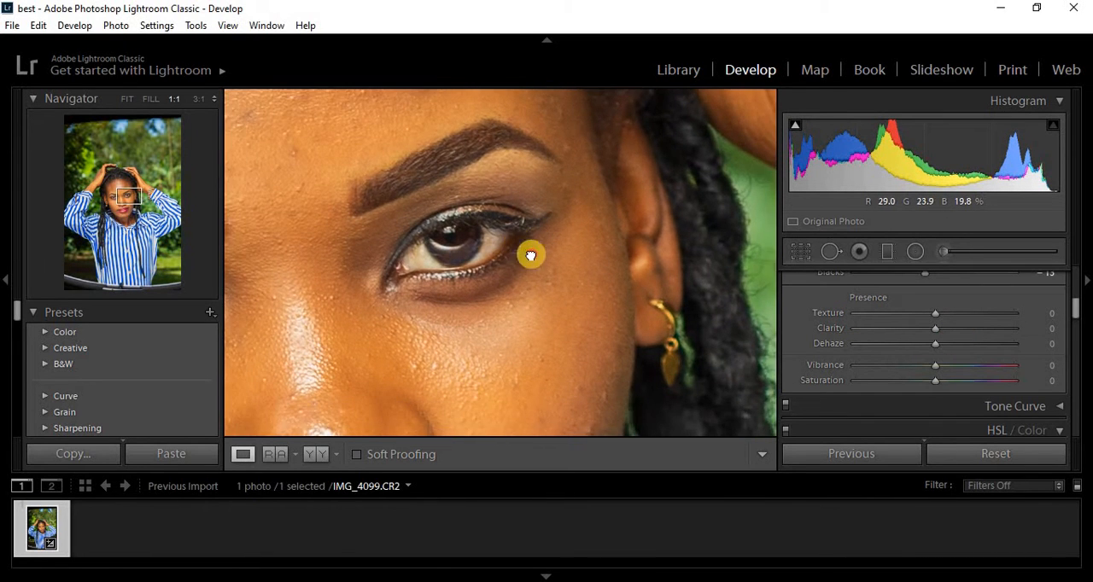
{"action": "left_click_drag", "start_coordinate": [529, 253], "coordinate": [573, 205]}
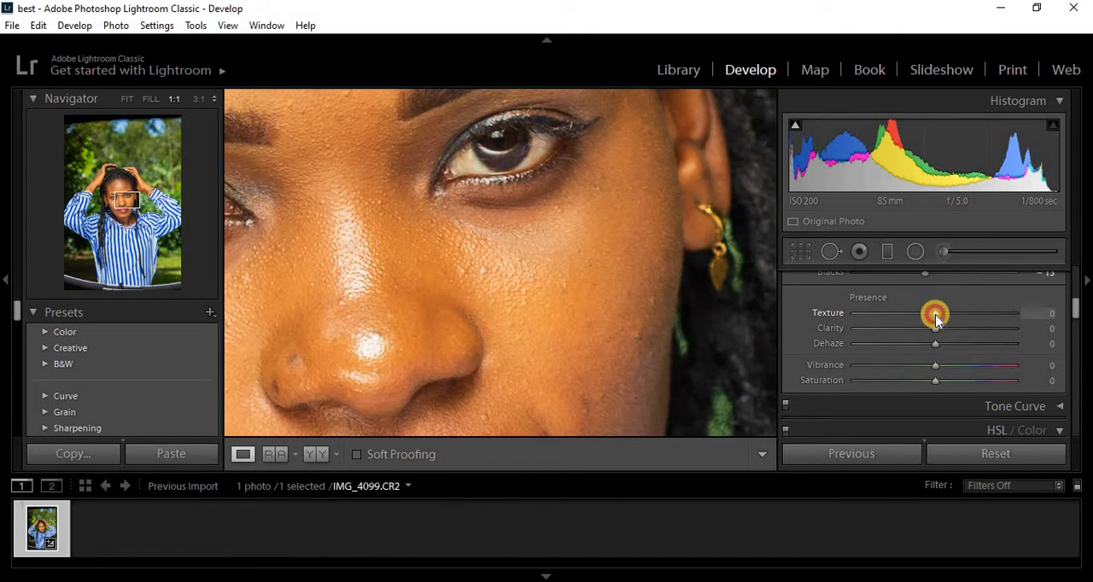
{"action": "left_click_drag", "start_coordinate": [935, 315], "coordinate": [937, 315]}
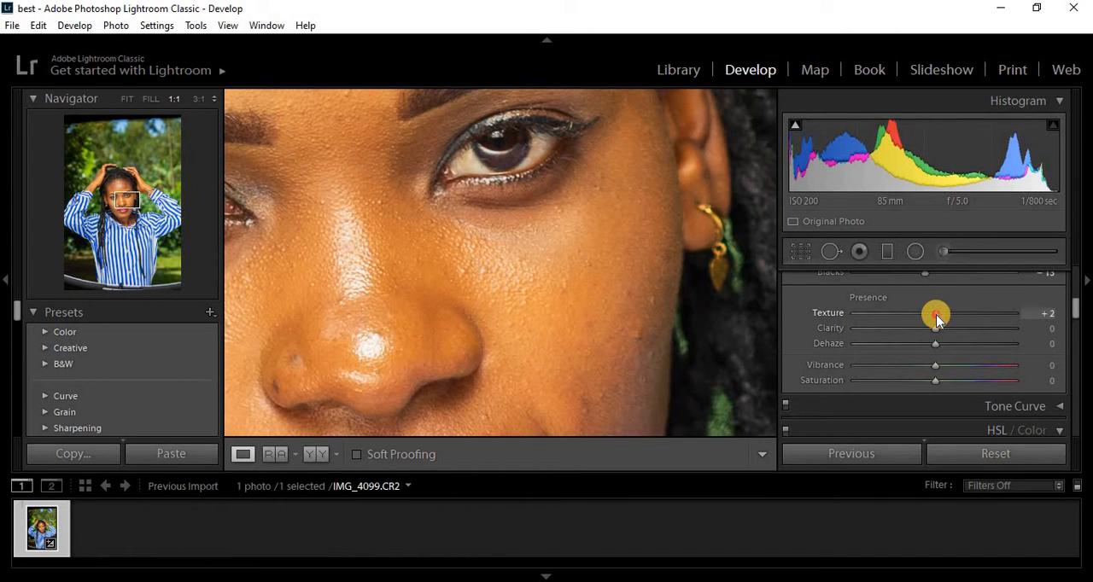
{"action": "left_click", "coordinate": [493, 247]}
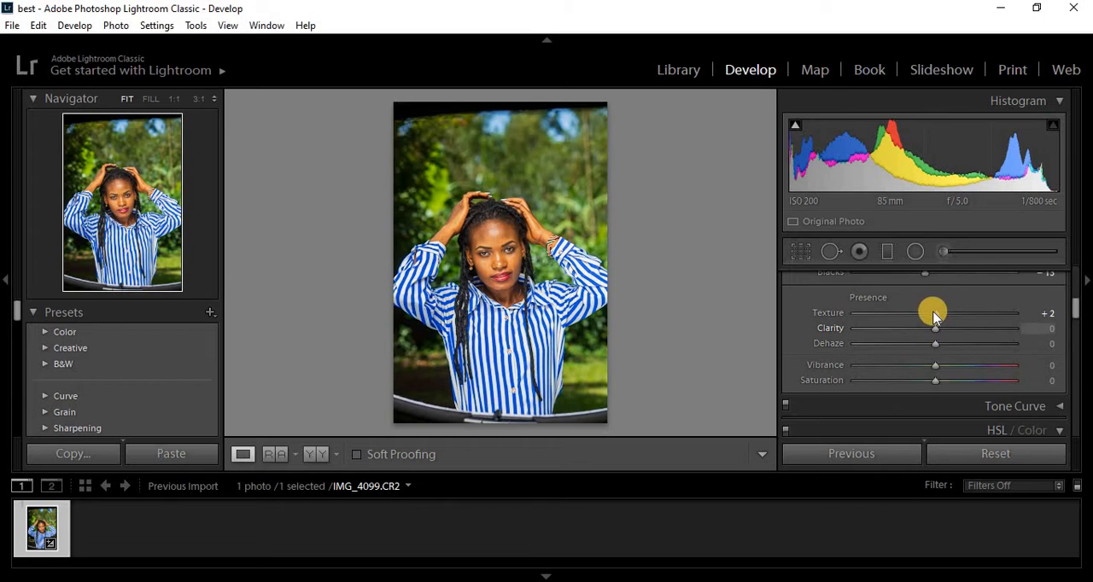
{"action": "left_click_drag", "start_coordinate": [934, 327], "coordinate": [939, 333]}
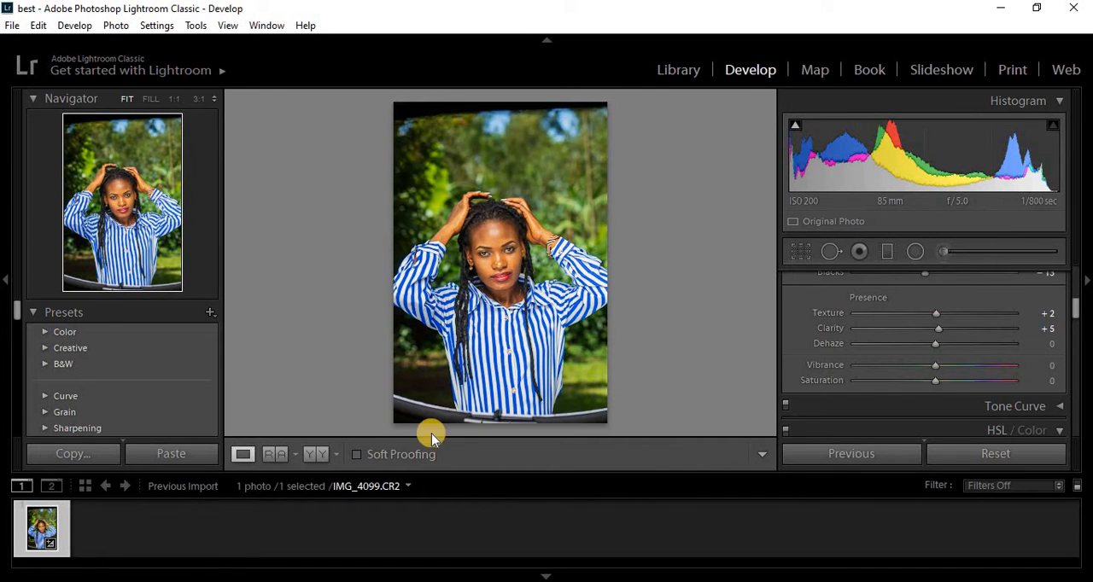
- Compare the before and after versions in the side-by-side, stacked and split layouts, and return to the single-photo Loupe view
{"action": "left_click", "coordinate": [317, 453]}
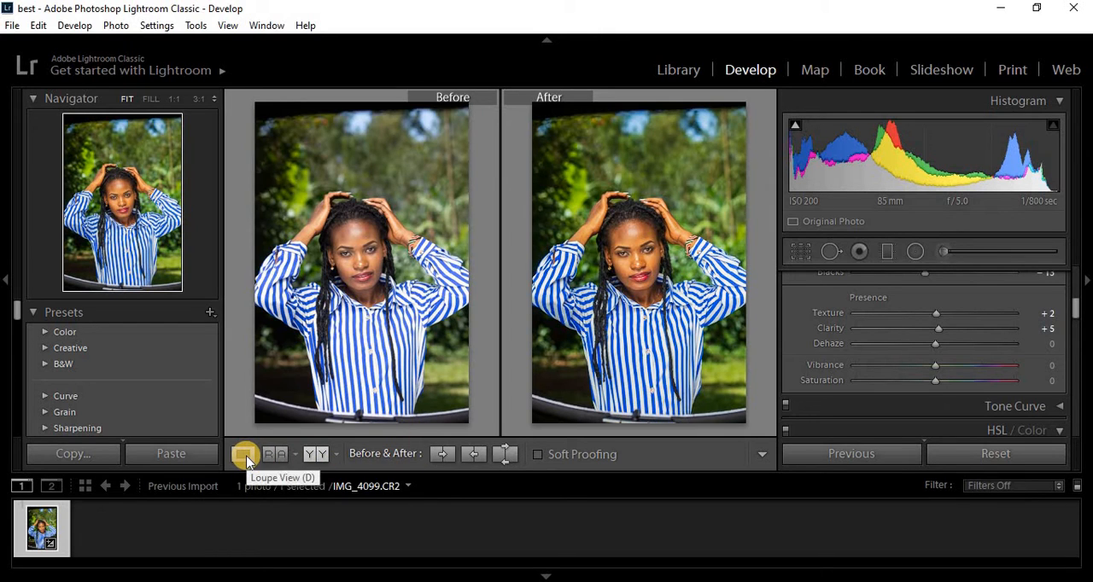
{"action": "left_click", "coordinate": [313, 452]}
{"action": "left_click", "coordinate": [313, 452]}
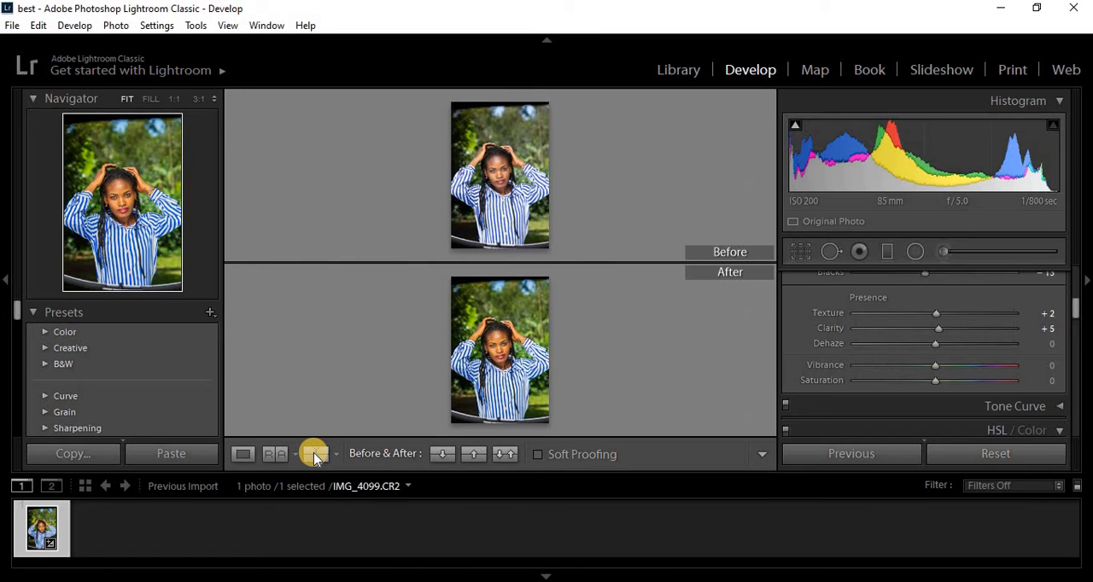
{"action": "left_click", "coordinate": [313, 452]}
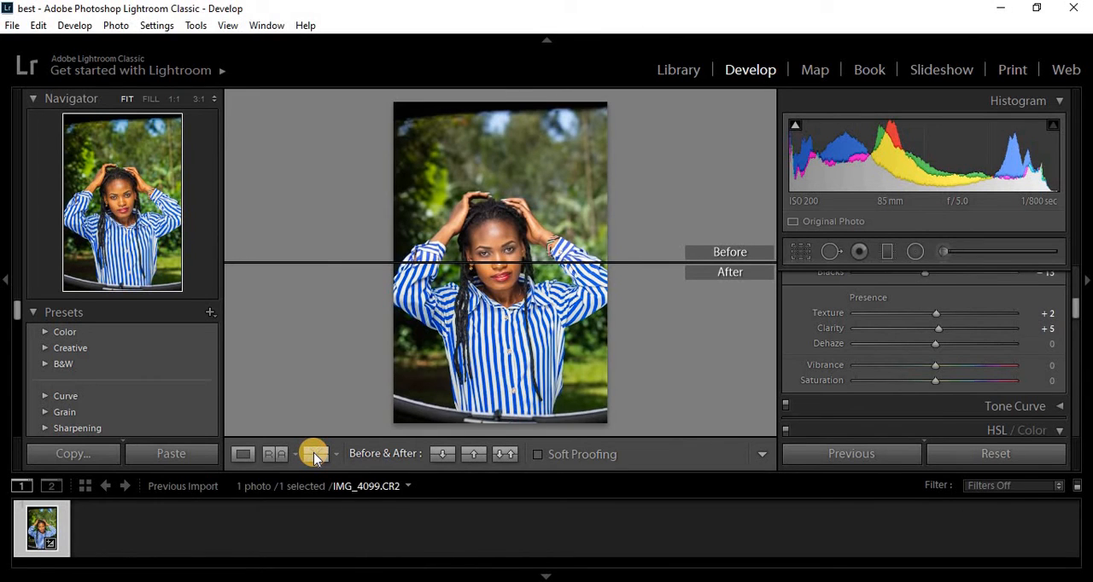
{"action": "left_click", "coordinate": [313, 453]}
{"action": "left_click", "coordinate": [314, 454]}
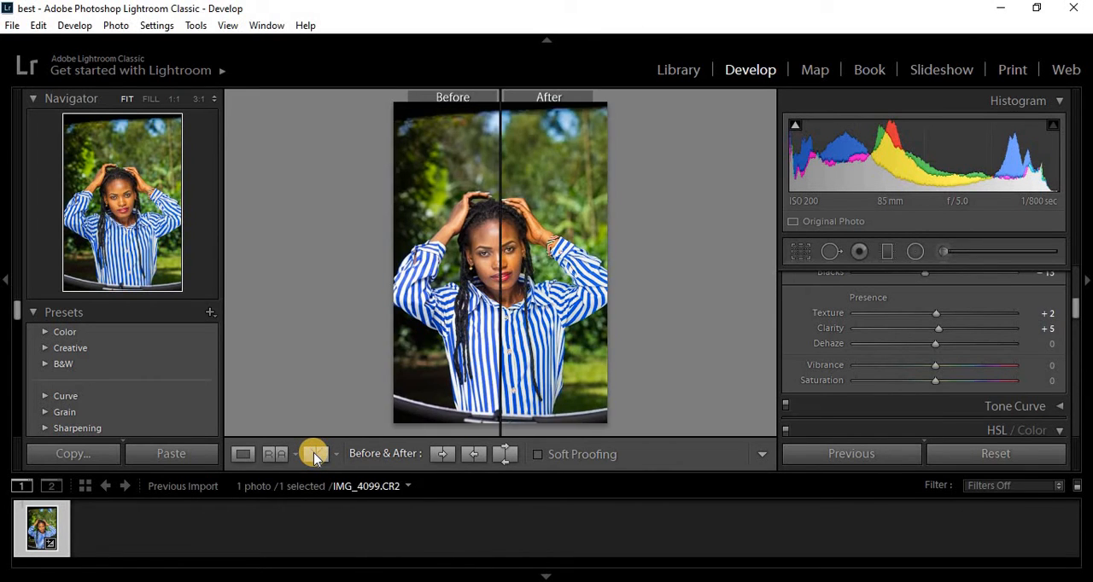
{"action": "left_click", "coordinate": [313, 454]}
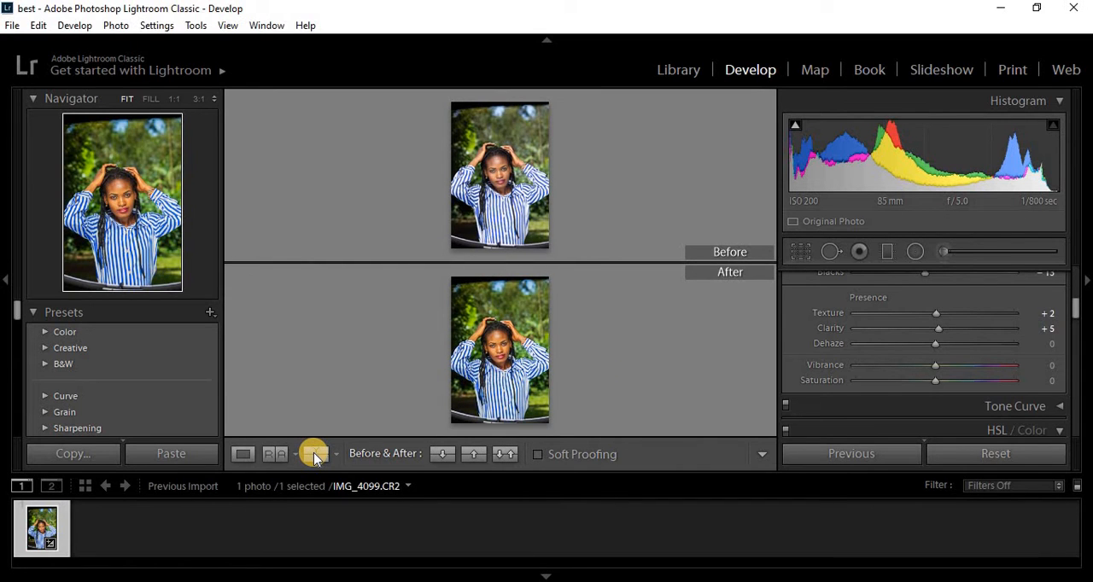
{"action": "left_click", "coordinate": [313, 452]}
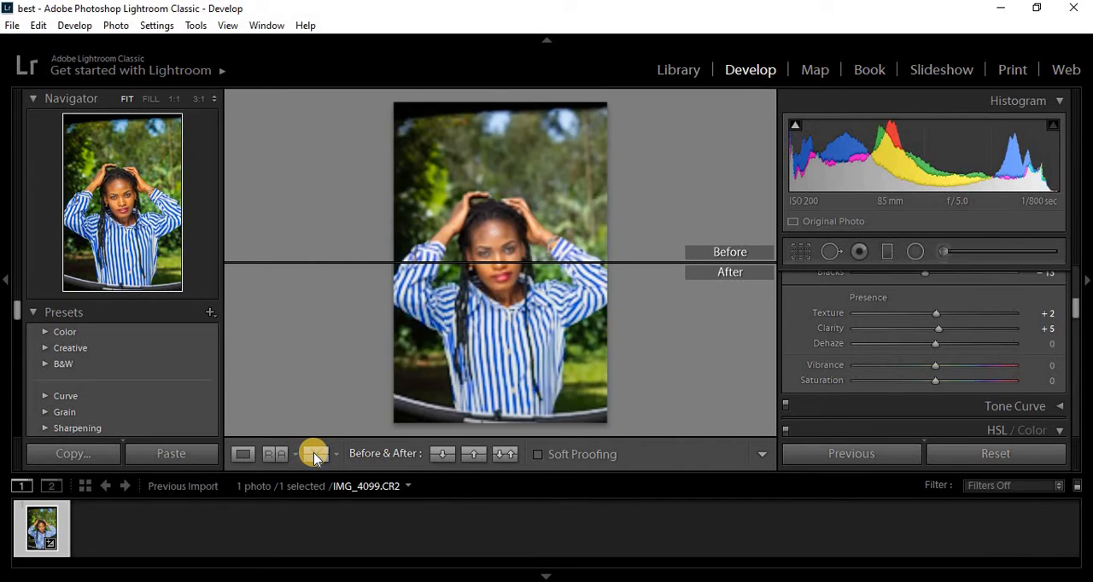
{"action": "left_click", "coordinate": [314, 452]}
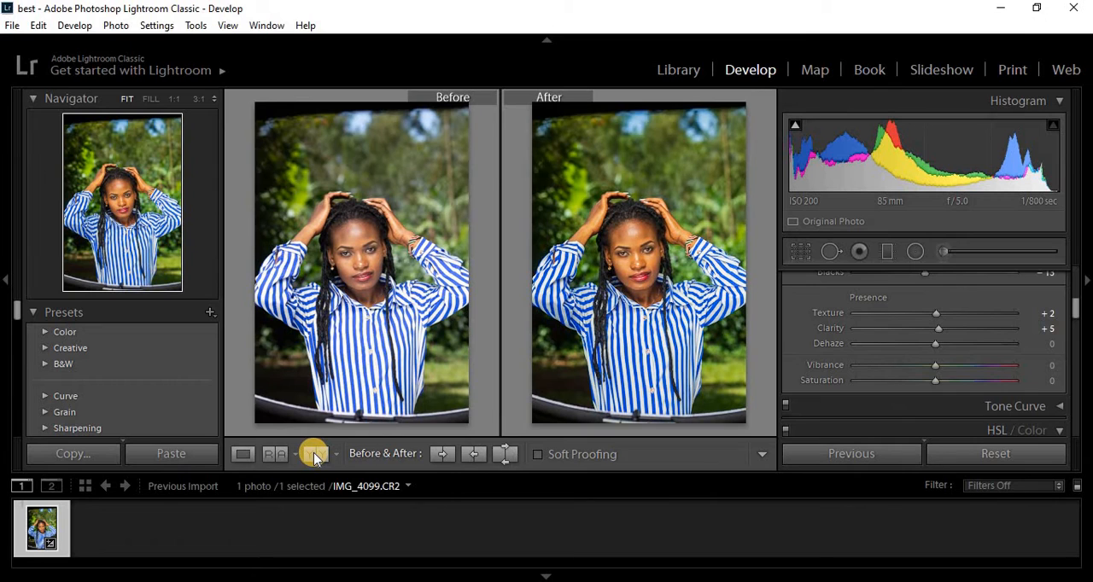
{"action": "left_click", "coordinate": [244, 454]}
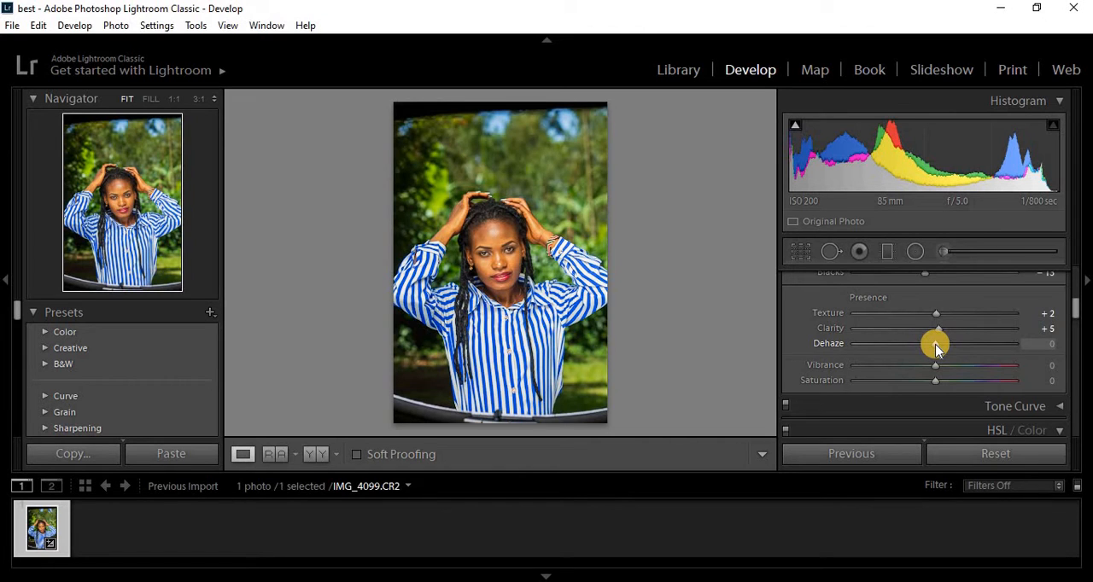
- Try the dehaze at −100 and +100, and reset it to 0
{"action": "left_click_drag", "start_coordinate": [936, 349], "coordinate": [846, 347]}
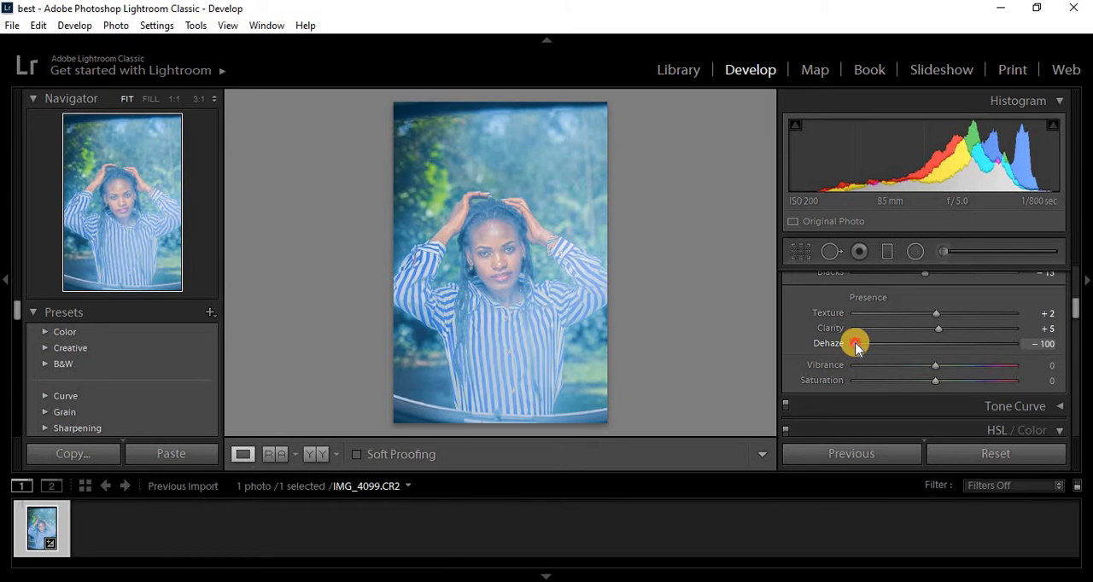
{"action": "left_click_drag", "start_coordinate": [857, 346], "coordinate": [1017, 360]}
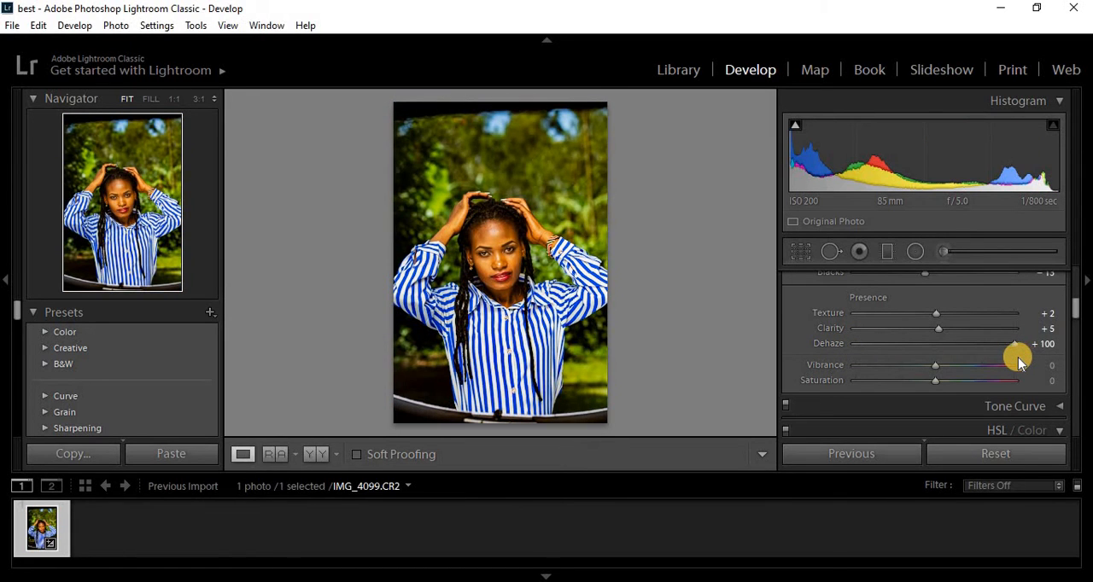
{"action": "left_click", "coordinate": [942, 343]}
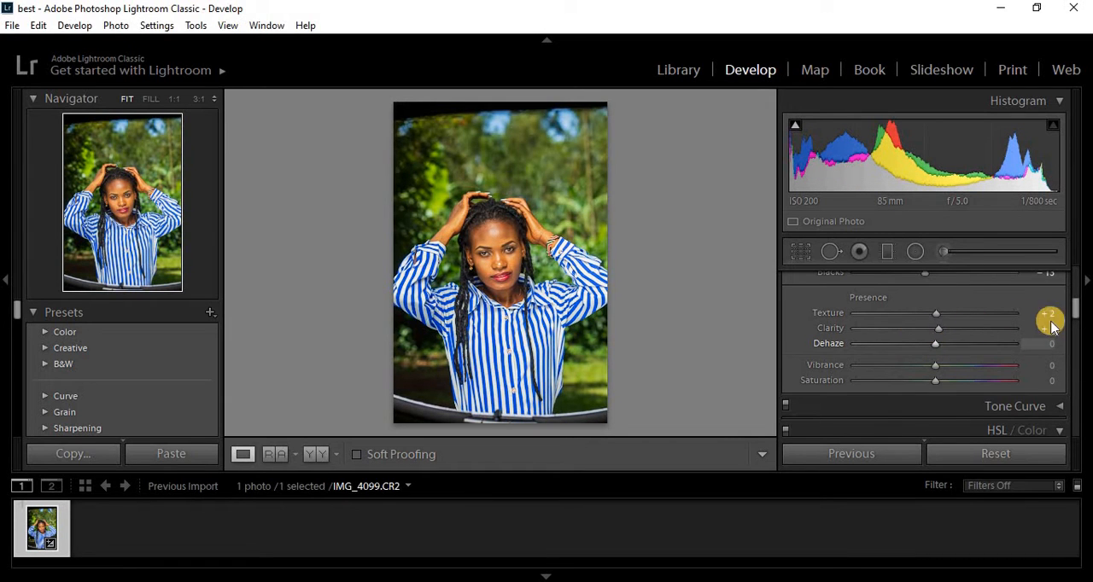
- Collapse the HSL / Color section and raise the vibrance to +22
{"action": "left_click_drag", "start_coordinate": [1074, 306], "coordinate": [1074, 314]}
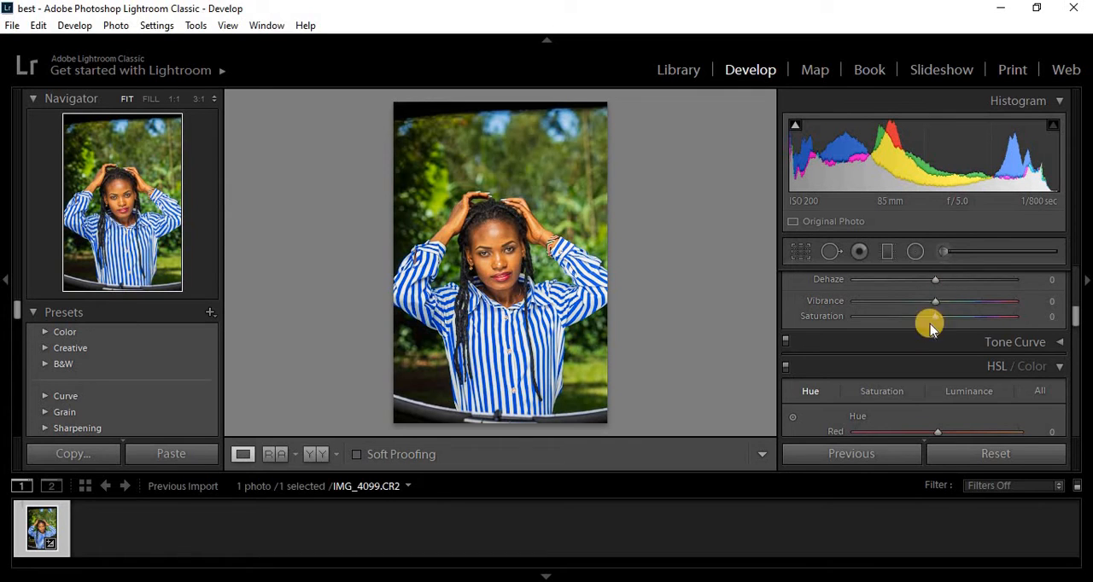
{"action": "left_click", "coordinate": [1058, 365]}
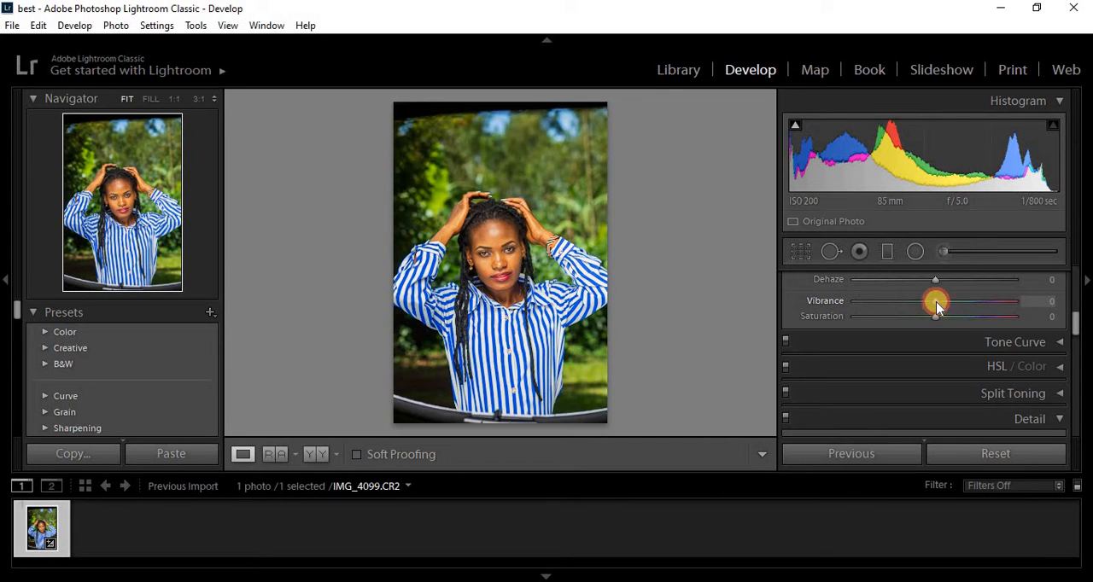
{"action": "left_click_drag", "start_coordinate": [934, 305], "coordinate": [954, 308]}
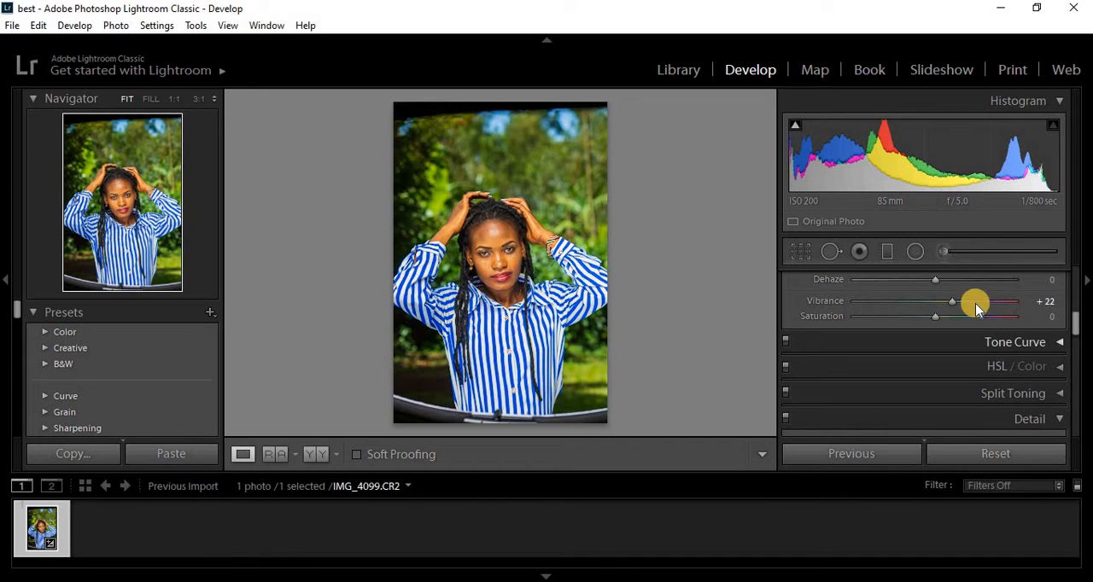
- Try the vibrance at +100, reset it, and settle on a vibrance of +1
{"action": "left_click_drag", "start_coordinate": [958, 301], "coordinate": [1050, 304]}
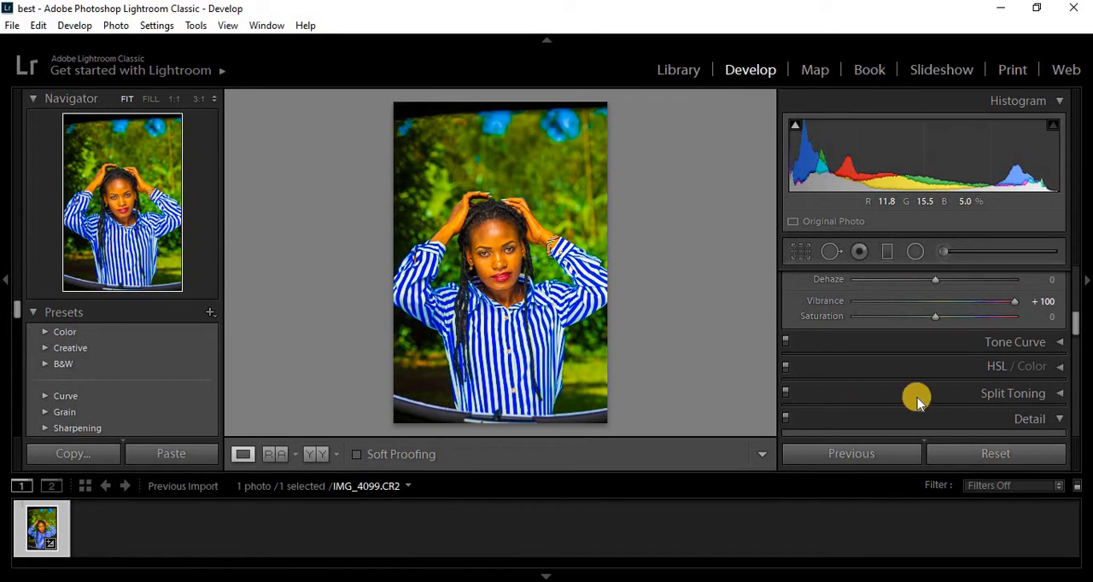
{"action": "double_click", "coordinate": [1015, 303]}
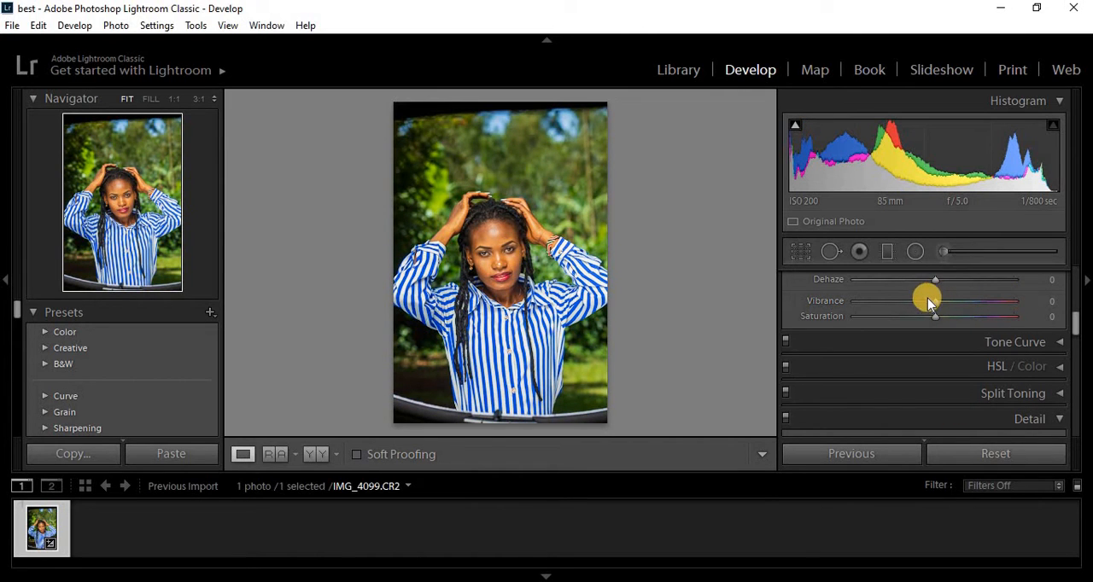
{"action": "left_click_drag", "start_coordinate": [922, 304], "coordinate": [951, 301]}
{"action": "double_click", "coordinate": [825, 300]}
{"action": "left_click_drag", "start_coordinate": [942, 306], "coordinate": [936, 307]}
- Try the overall saturation at +100 and −100, and reset it to 0
{"action": "left_click_drag", "start_coordinate": [936, 318], "coordinate": [1049, 320]}
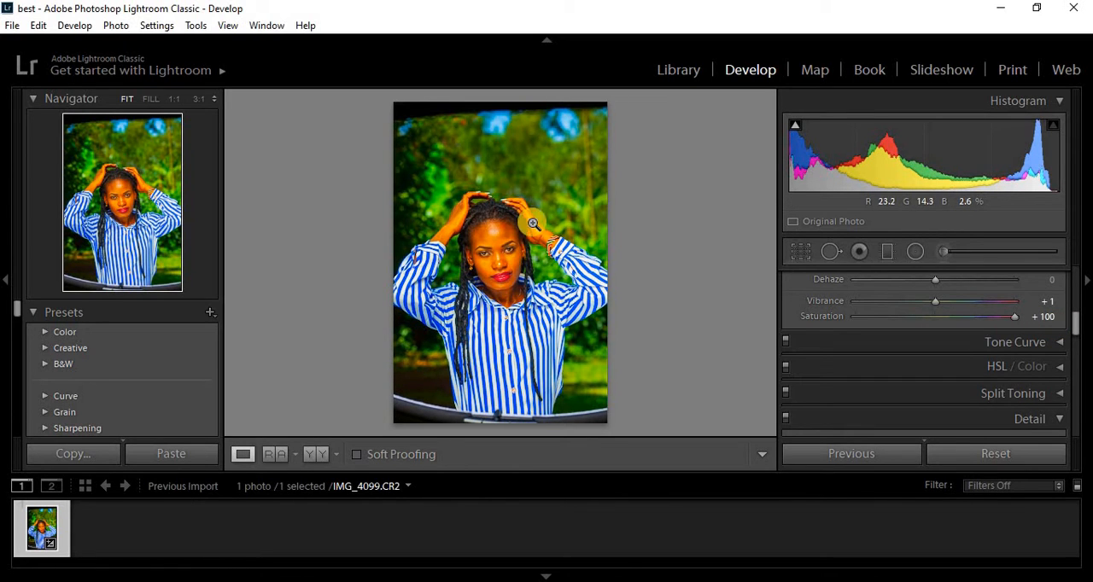
{"action": "left_click_drag", "start_coordinate": [1016, 319], "coordinate": [802, 316]}
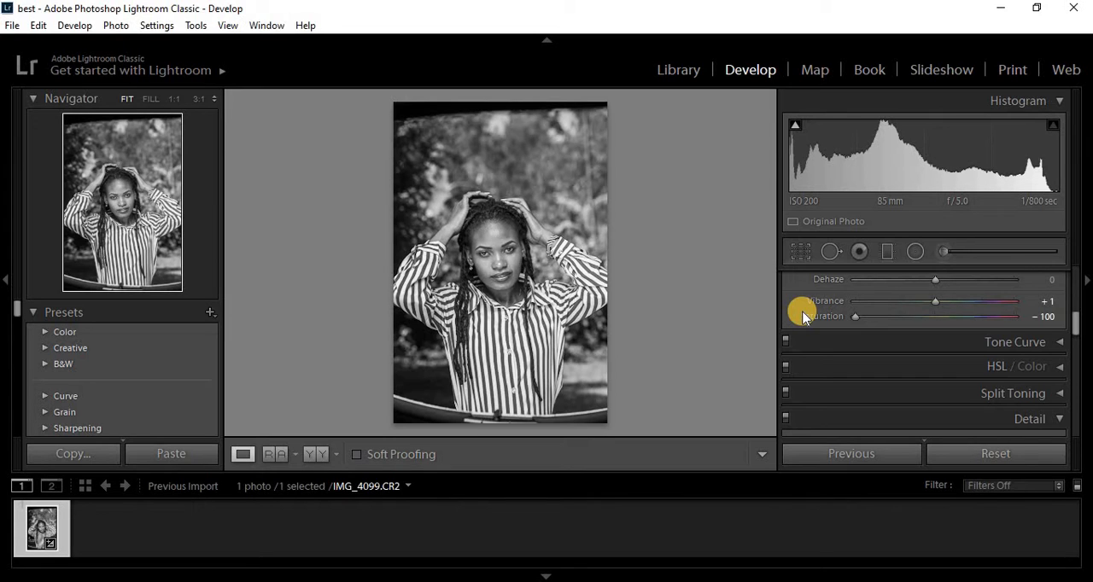
{"action": "double_click", "coordinate": [854, 319]}
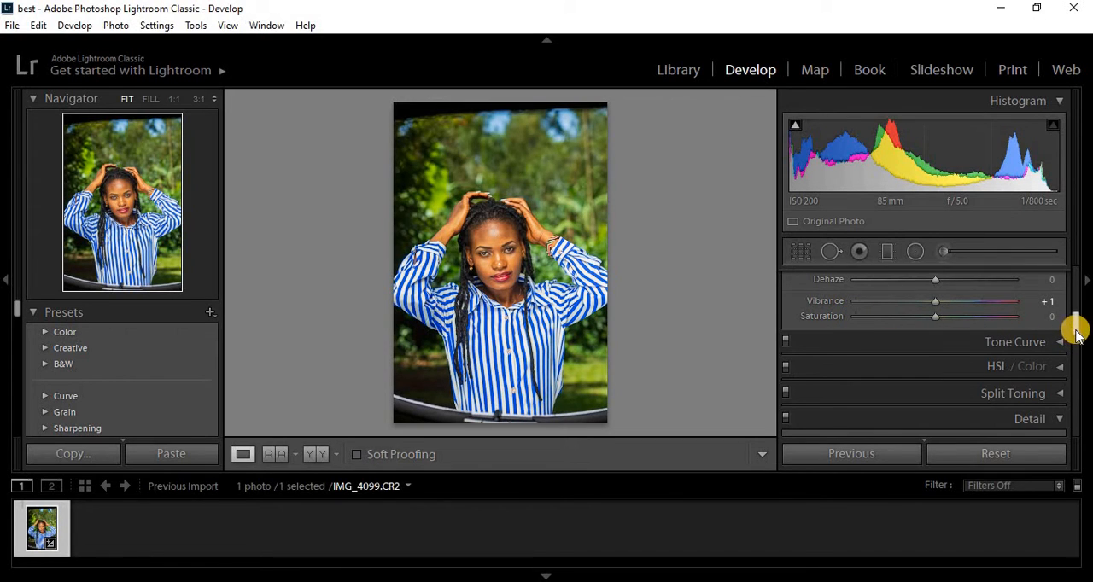
- Expand the Tone Curve section, raise the curve's highlights slightly and lower its shadows to −9
{"action": "left_click_drag", "start_coordinate": [1075, 335], "coordinate": [1077, 339]}
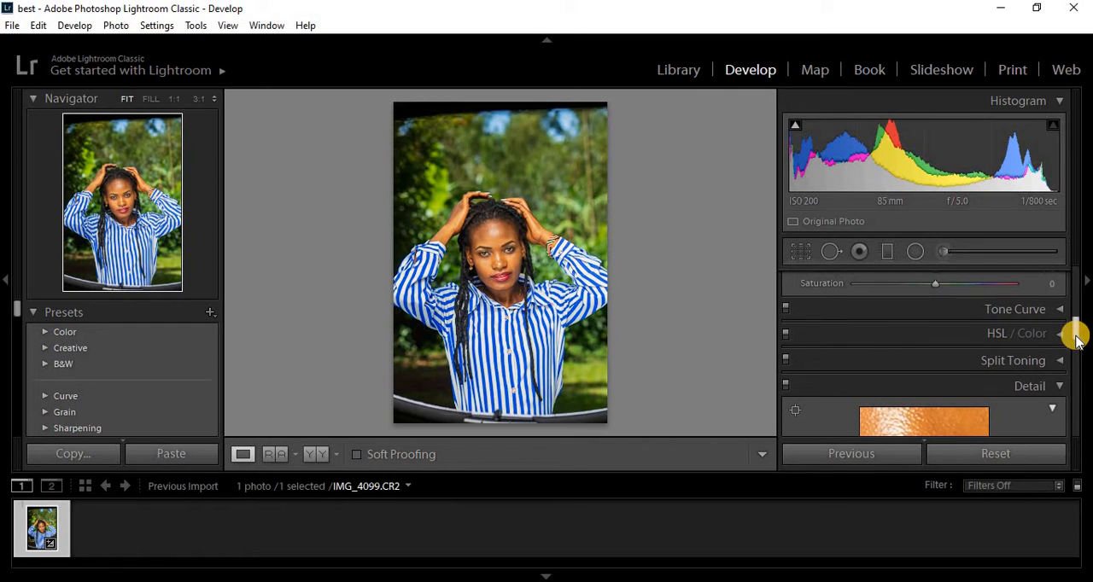
{"action": "left_click", "coordinate": [1061, 312]}
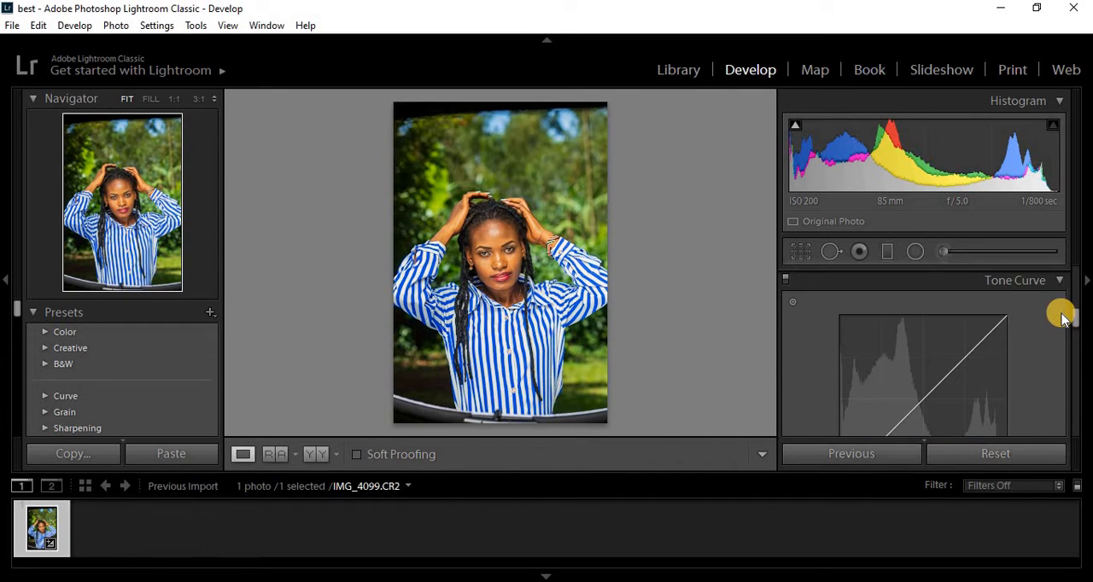
{"action": "mouse_move", "coordinate": [1073, 317]}
{"action": "left_mouse_down"}
{"action": "mouse_move", "coordinate": [1073, 332]}
{"action": "mouse_move", "coordinate": [1073, 320]}
{"action": "left_mouse_up"}
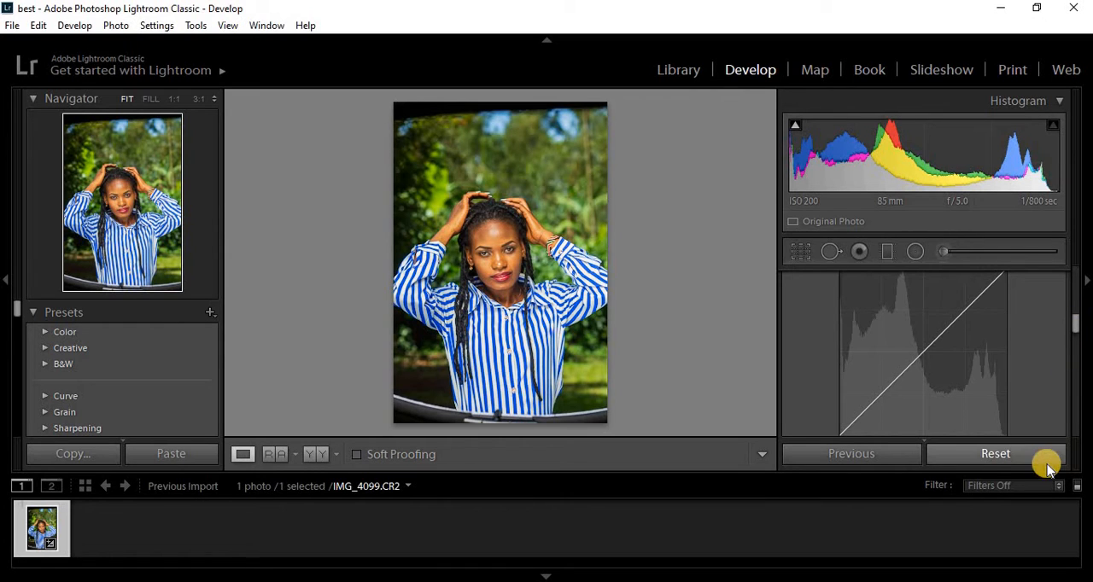
{"action": "left_click_drag", "start_coordinate": [931, 263], "coordinate": [935, 337]}
{"action": "double_click", "coordinate": [935, 337]}
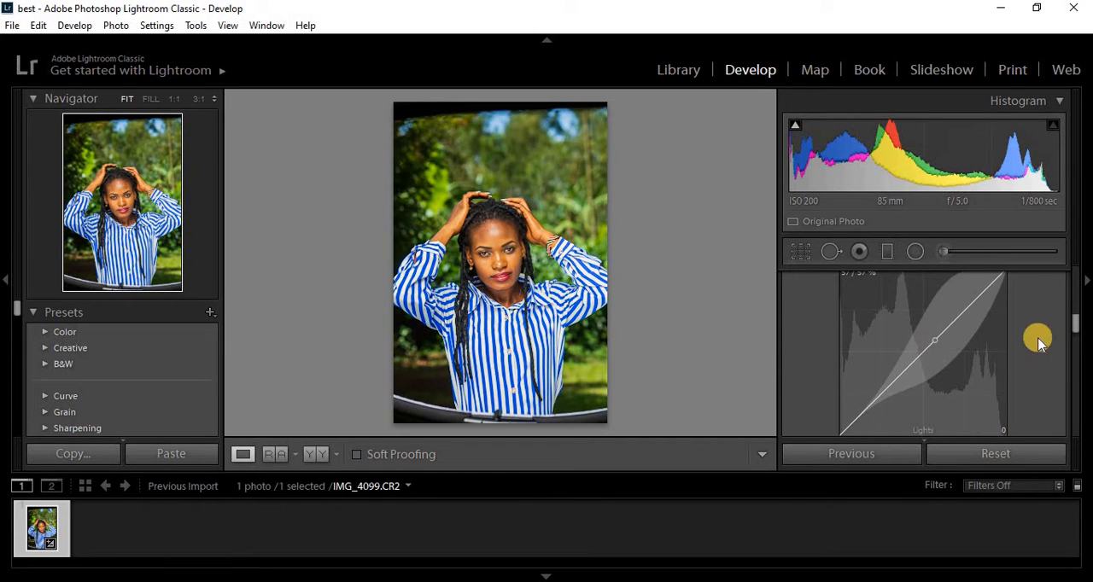
{"action": "left_click_drag", "start_coordinate": [1075, 331], "coordinate": [1076, 323]}
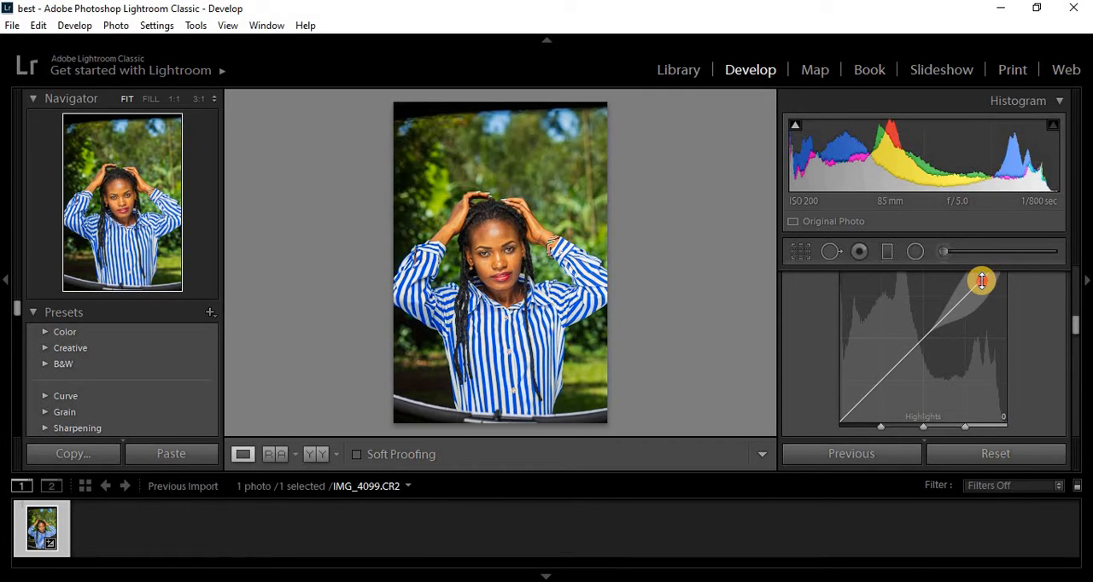
{"action": "left_click_drag", "start_coordinate": [976, 281], "coordinate": [958, 272]}
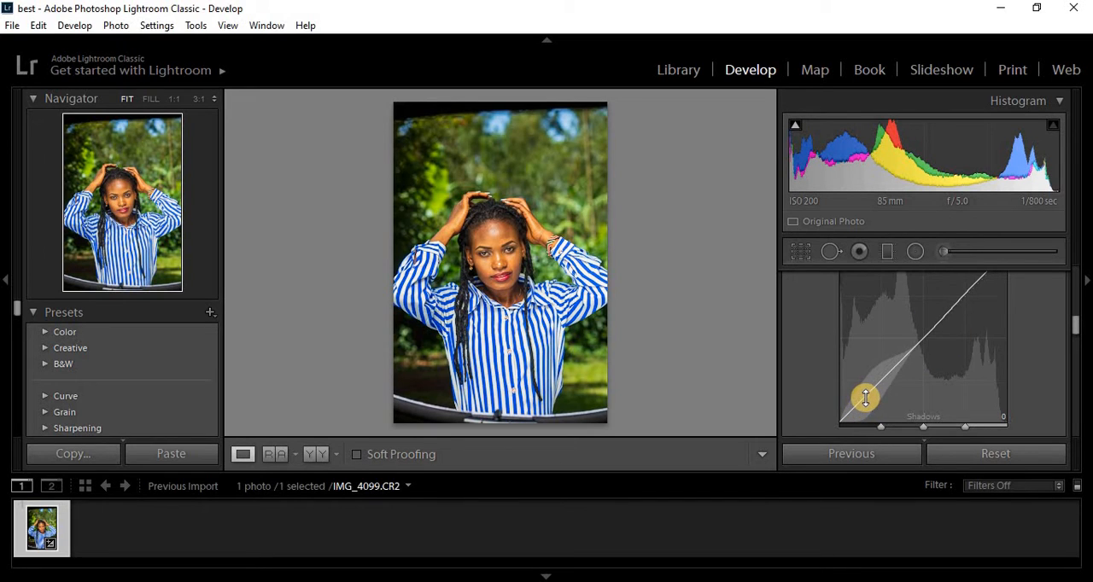
{"action": "left_click_drag", "start_coordinate": [868, 400], "coordinate": [870, 403]}
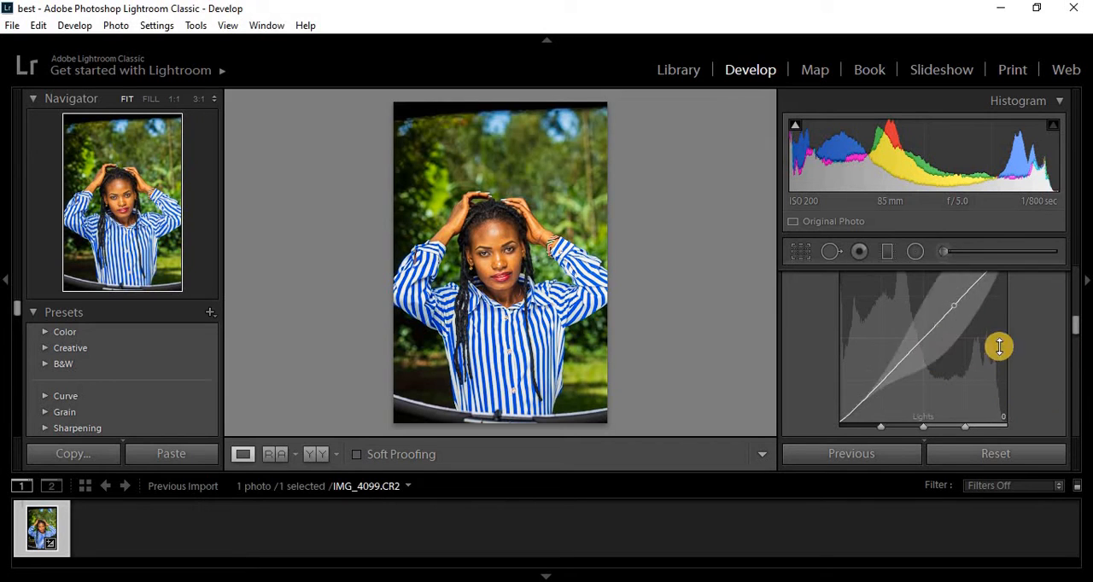
- Expand the HSL / Color section, view the Color version of the controls and return to the HSL hue sliders
{"action": "left_click_drag", "start_coordinate": [1076, 321], "coordinate": [1059, 347]}
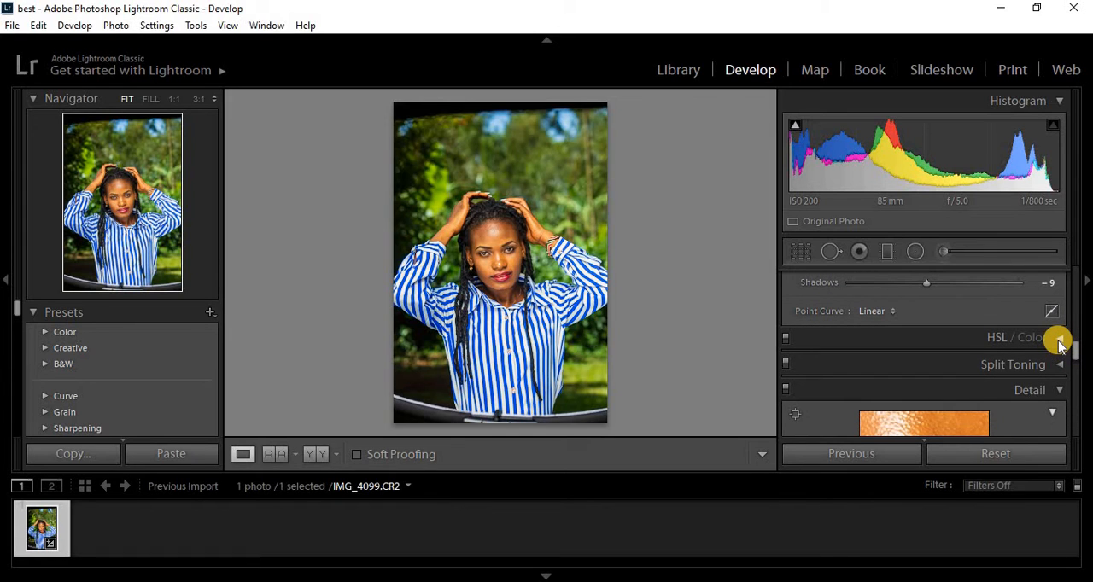
{"action": "left_click", "coordinate": [1060, 344]}
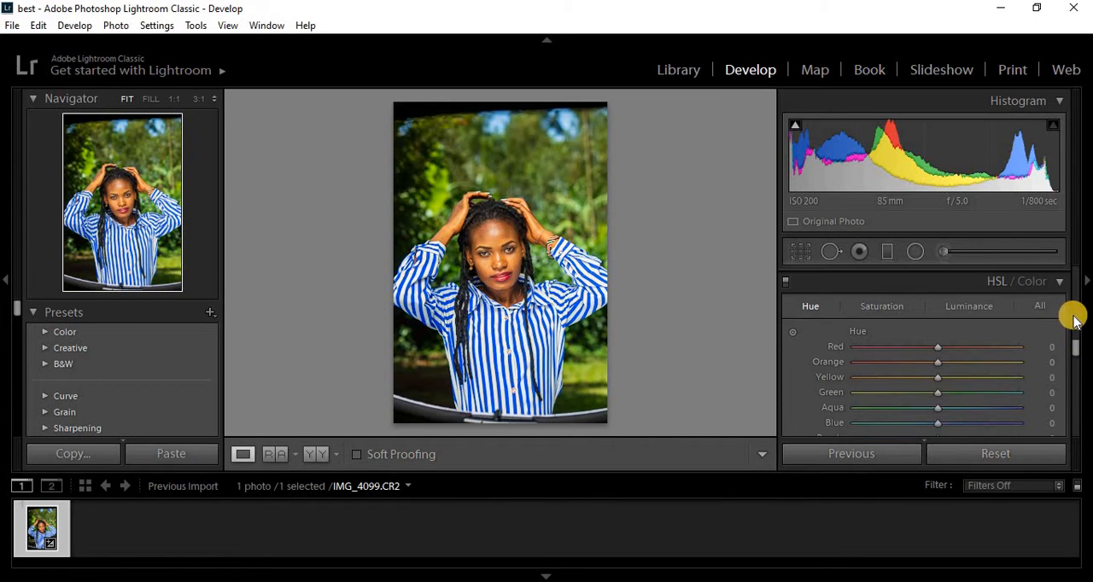
{"action": "left_click_drag", "start_coordinate": [1072, 348], "coordinate": [1077, 351]}
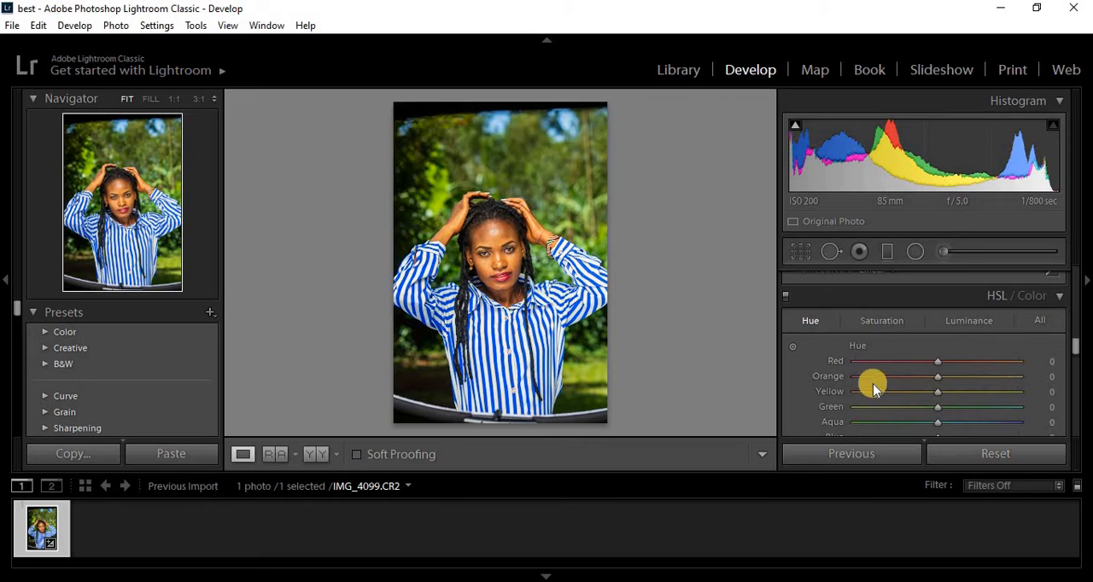
{"action": "left_click_drag", "start_coordinate": [1074, 348], "coordinate": [1076, 354]}
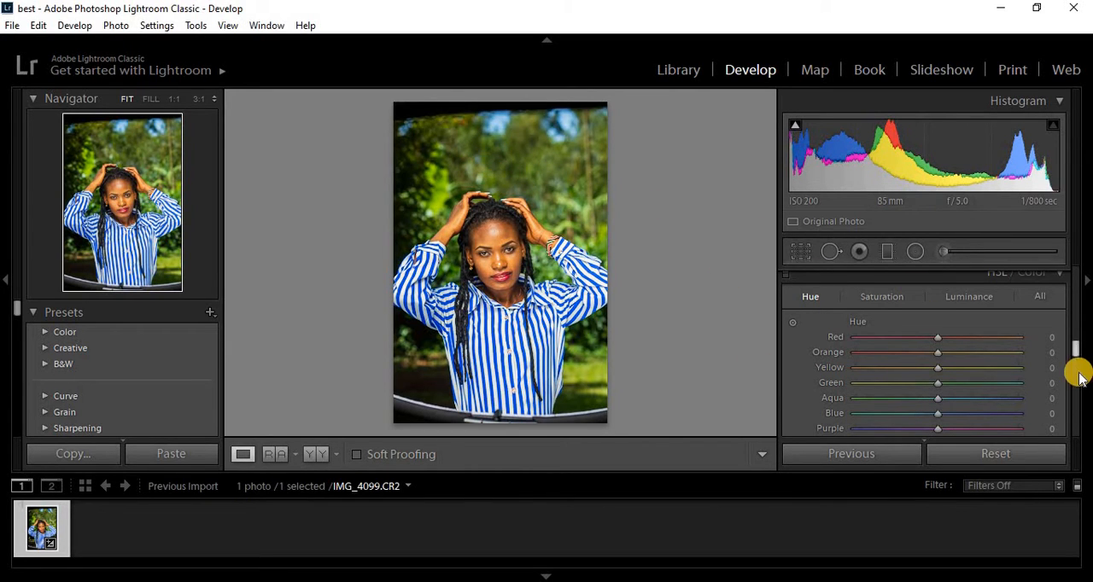
{"action": "scroll", "coordinate": [1073, 348], "scroll_direction": "up", "scroll_amount": 1}
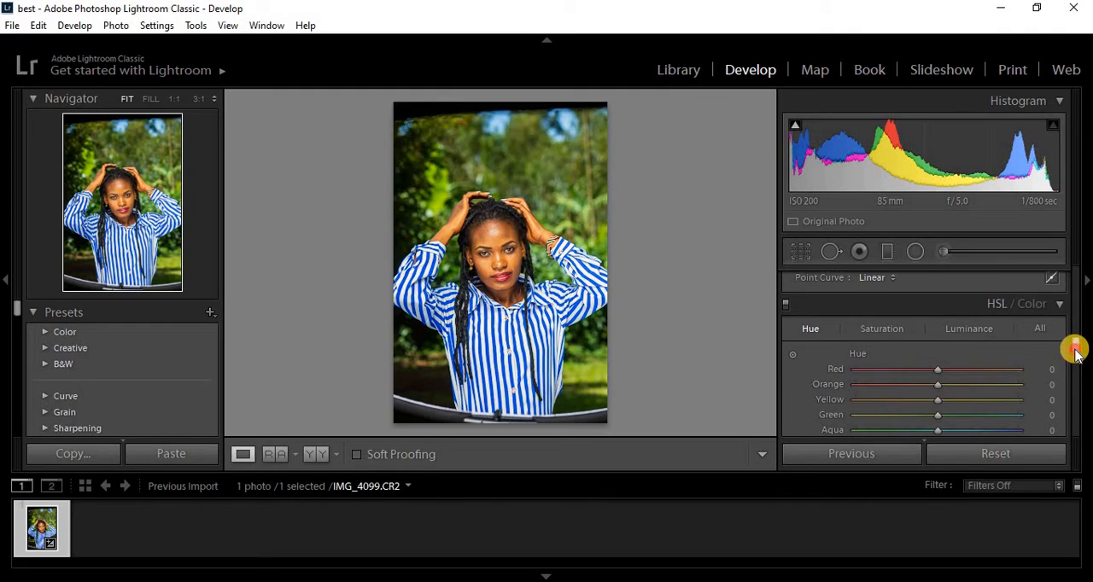
{"action": "left_click", "coordinate": [1031, 304]}
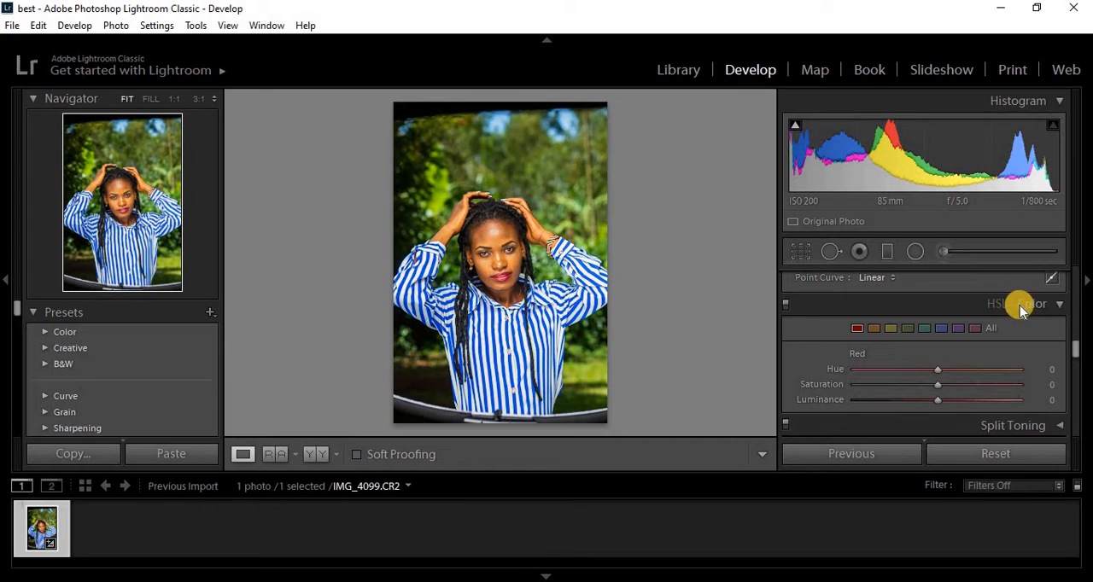
{"action": "left_click", "coordinate": [995, 304]}
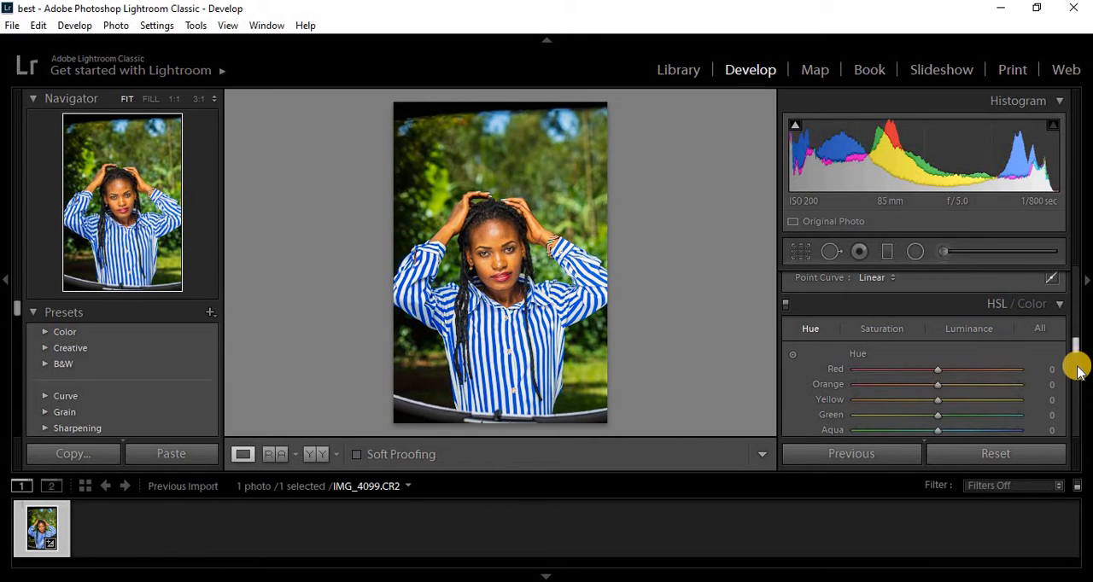
{"action": "scroll", "coordinate": [1074, 352], "scroll_direction": "down", "scroll_amount": 1}
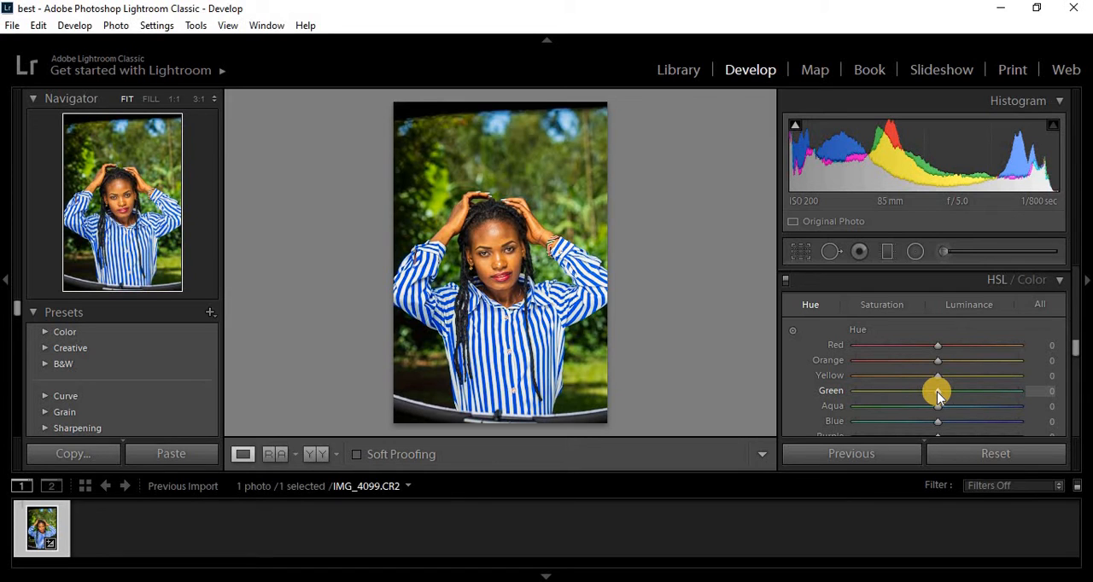
- Try the green hue at +100, set it to −56, and reduce the green saturation to −8
{"action": "left_click_drag", "start_coordinate": [938, 394], "coordinate": [1030, 400]}
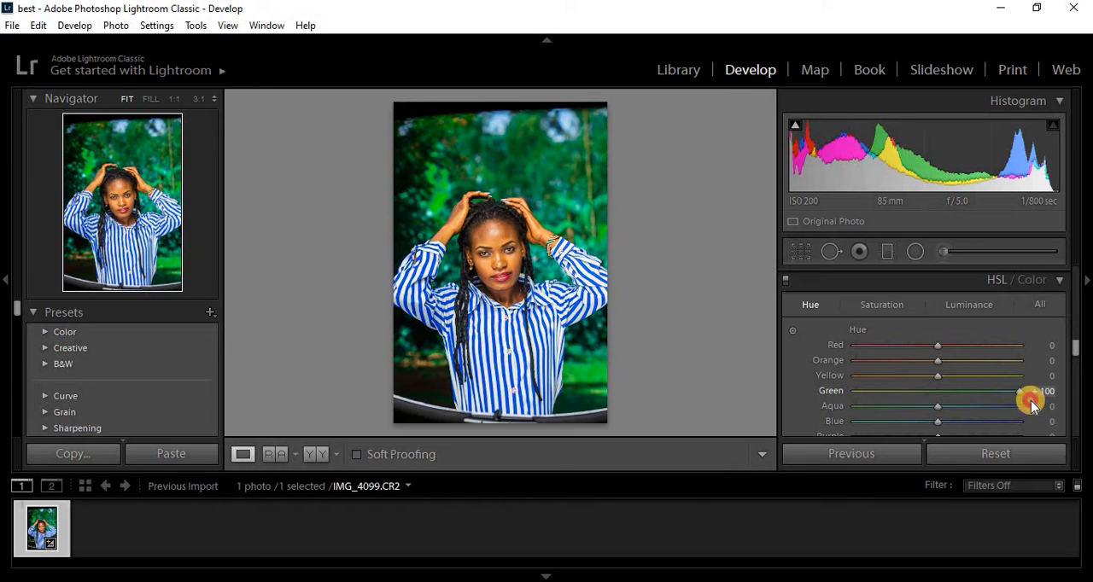
{"action": "left_click_drag", "start_coordinate": [1030, 400], "coordinate": [891, 394]}
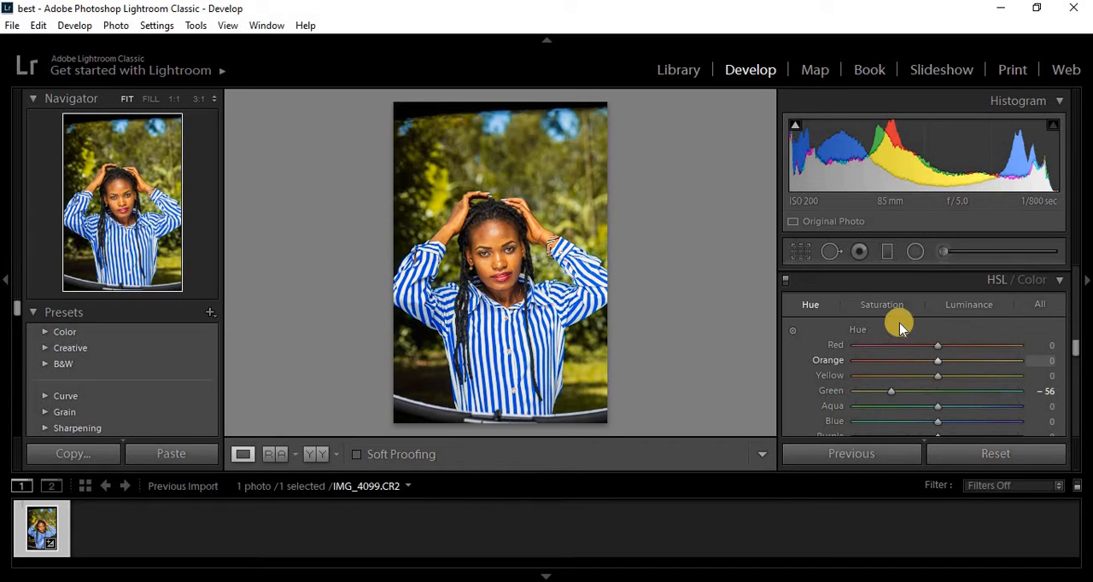
{"action": "left_click", "coordinate": [882, 305]}
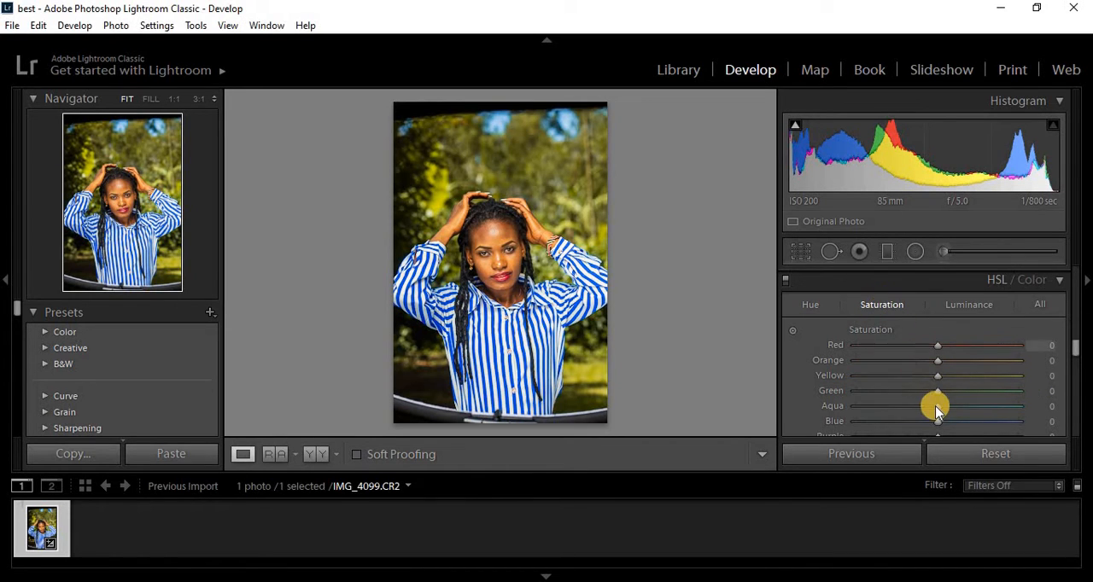
{"action": "mouse_move", "coordinate": [936, 393]}
{"action": "left_mouse_down"}
{"action": "mouse_move", "coordinate": [859, 395]}
{"action": "mouse_move", "coordinate": [1014, 400]}
{"action": "mouse_move", "coordinate": [917, 391]}
{"action": "left_mouse_up"}
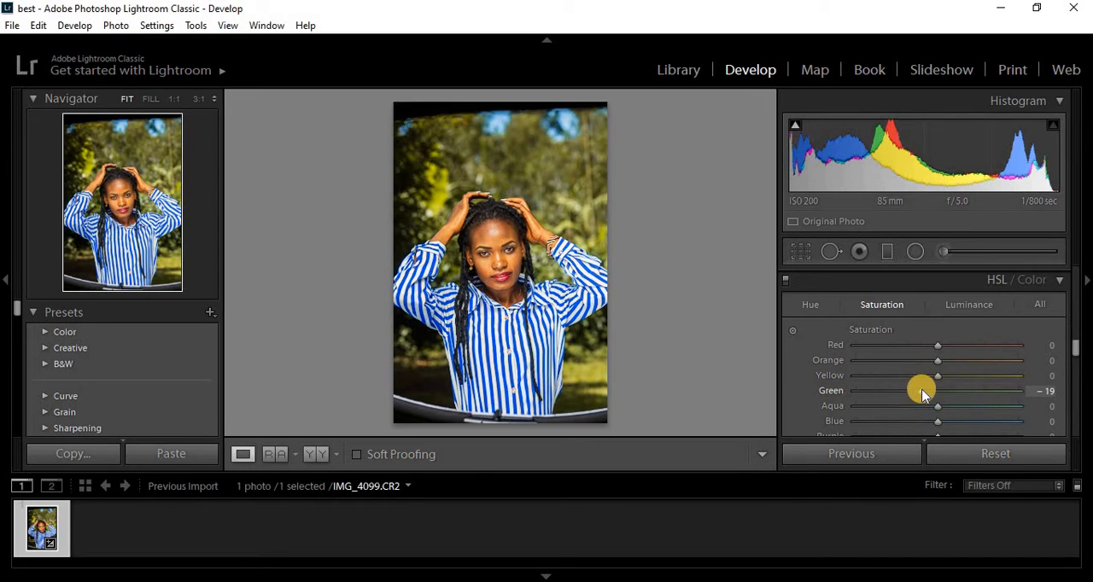
{"action": "left_click_drag", "start_coordinate": [922, 391], "coordinate": [930, 390]}
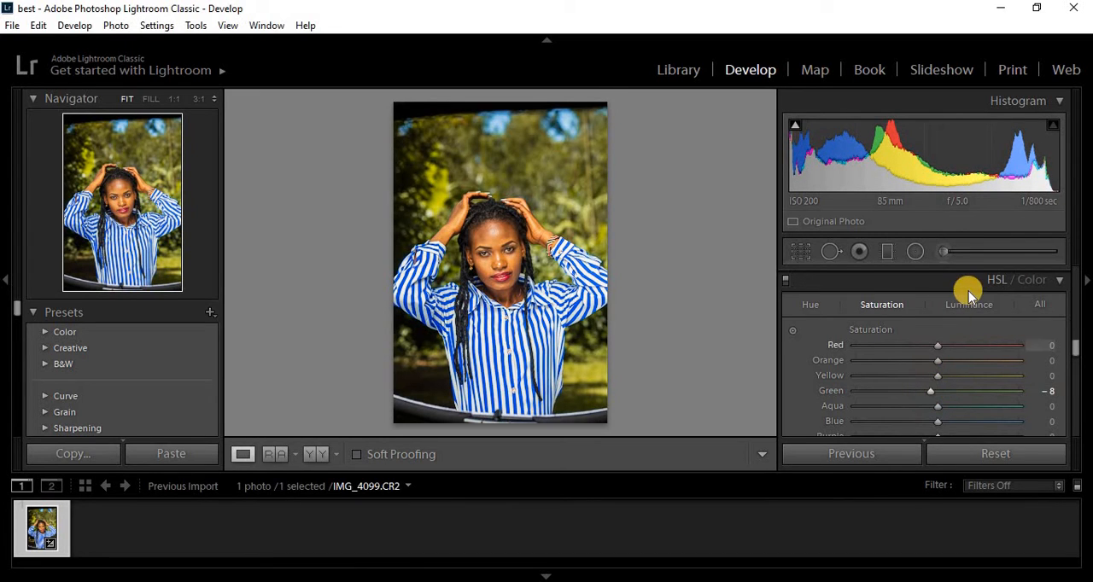
- Try the blue luminance at −100 and at brighter values on a close-up of the striped shirt, reset it to 0 and return to the whole photo
{"action": "left_click", "coordinate": [968, 304]}
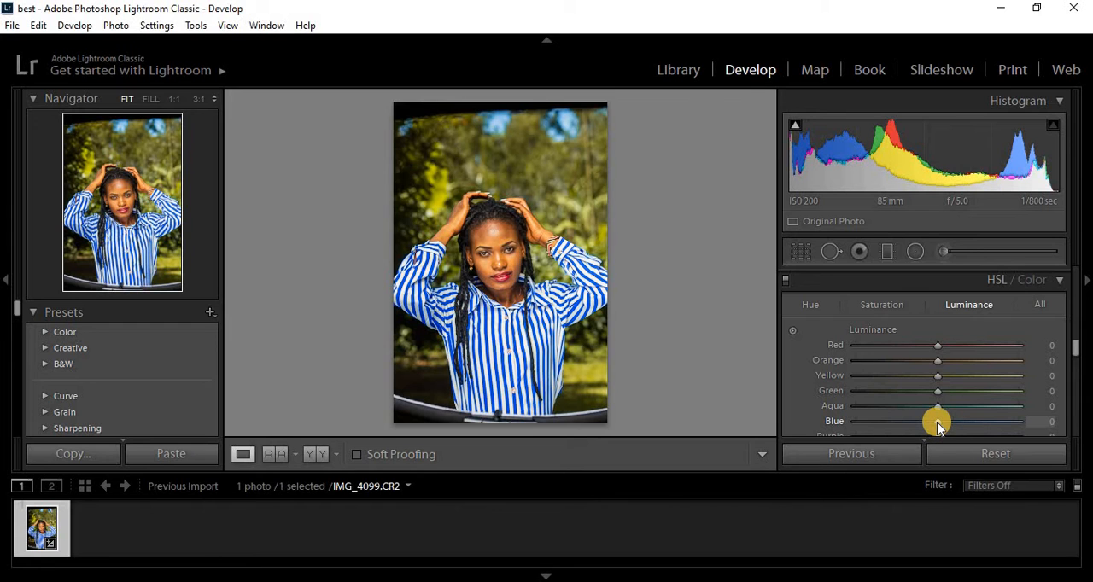
{"action": "left_click", "coordinate": [531, 334]}
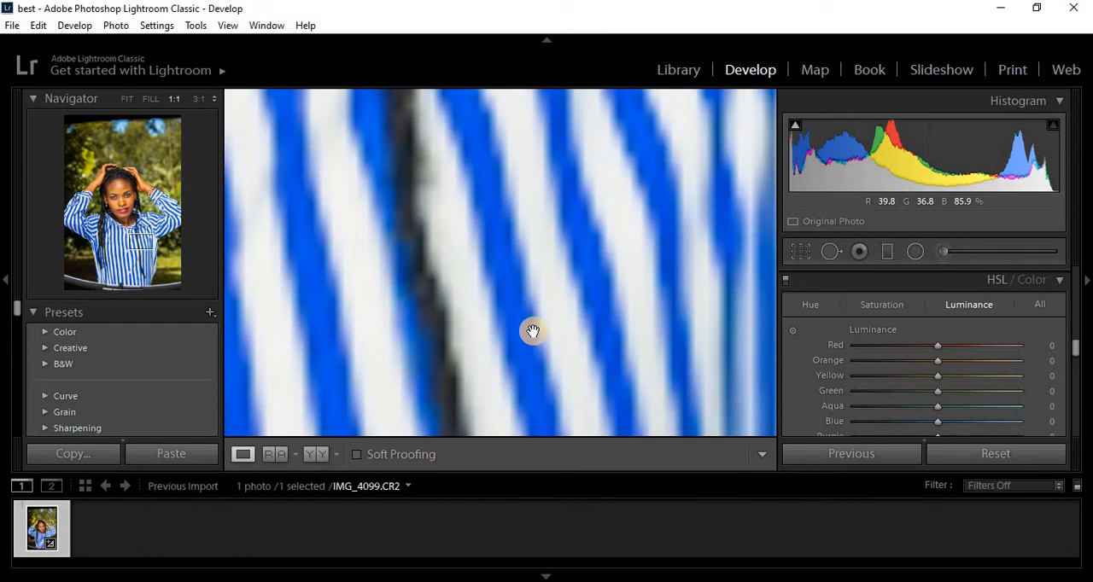
{"action": "left_click_drag", "start_coordinate": [530, 329], "coordinate": [514, 285]}
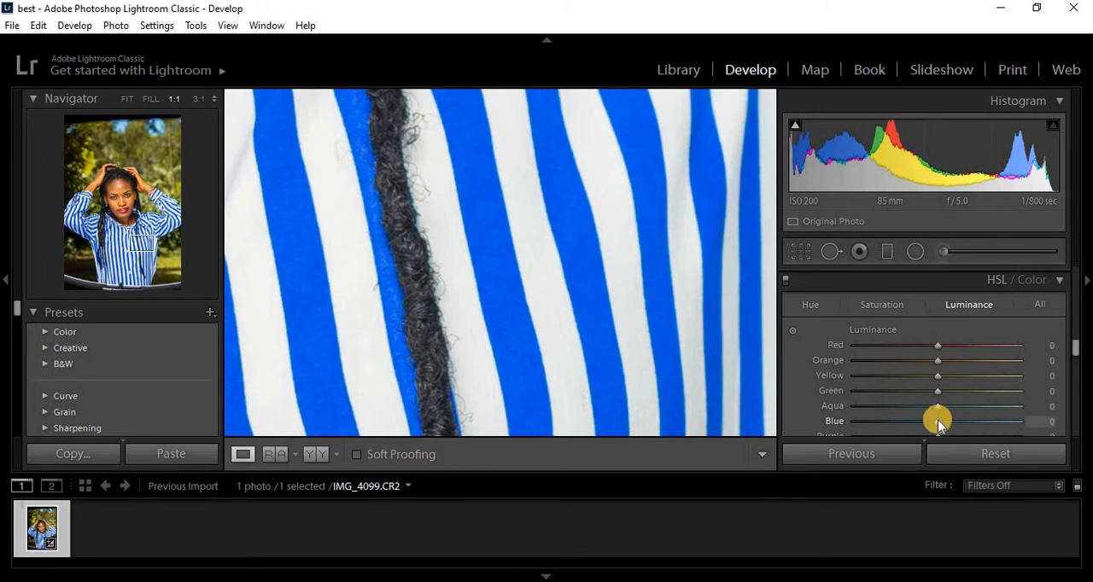
{"action": "left_click_drag", "start_coordinate": [937, 423], "coordinate": [836, 425]}
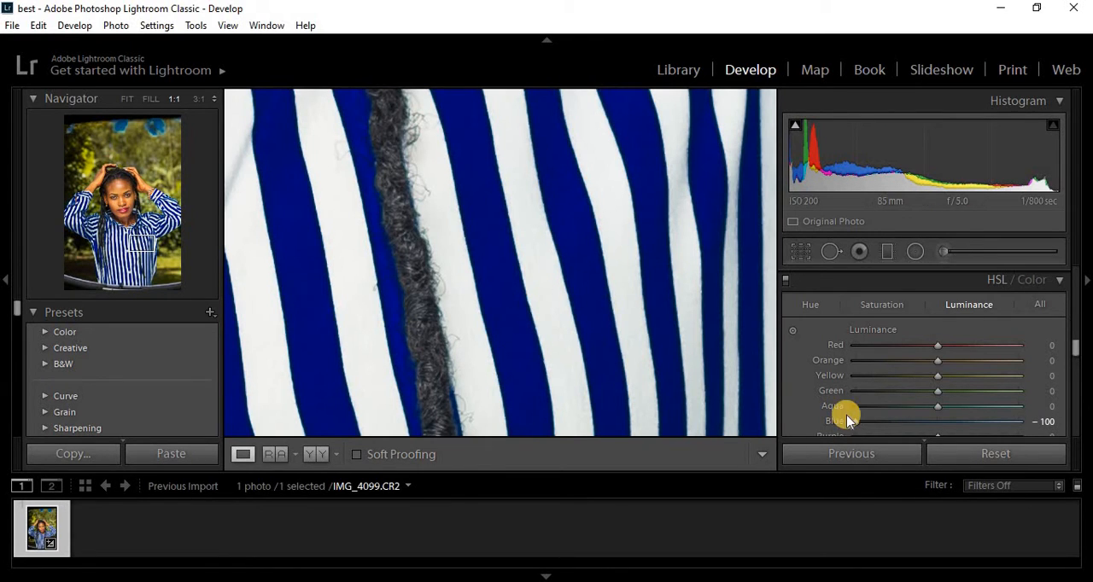
{"action": "left_click_drag", "start_coordinate": [914, 425], "coordinate": [1038, 423]}
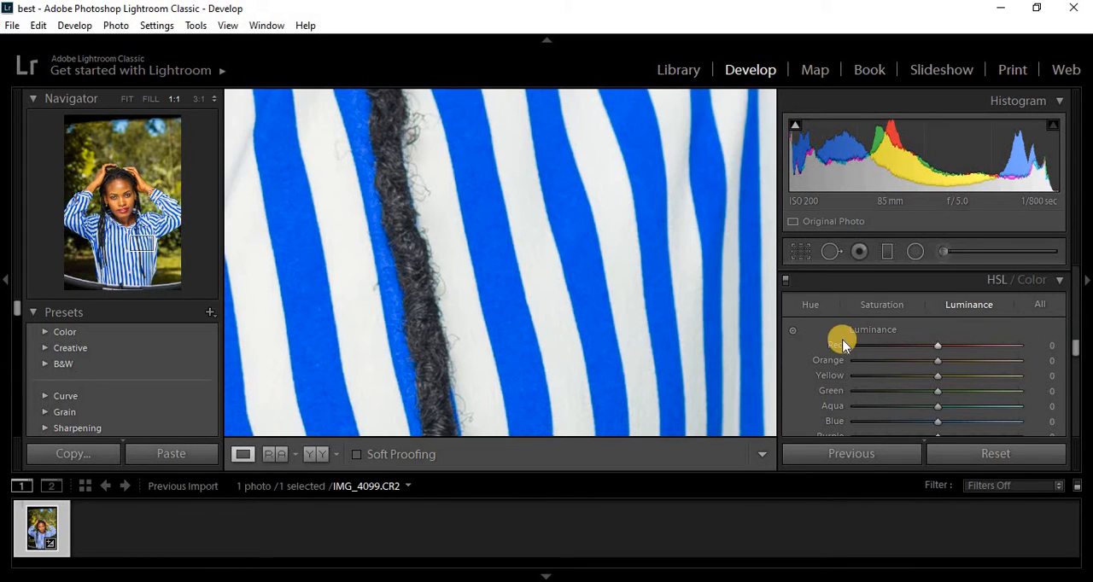
{"action": "key", "text": "z"}
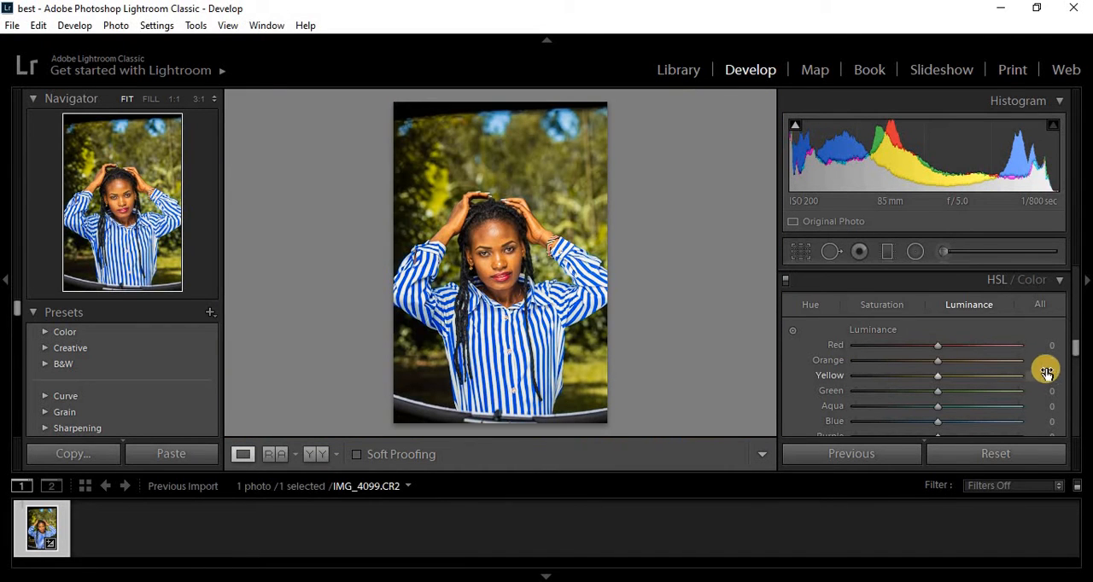
- Expand the Split Toning section, set the highlights hue to 16 and leave the highlights saturation at 0
{"action": "left_click_drag", "start_coordinate": [1074, 349], "coordinate": [1075, 360]}
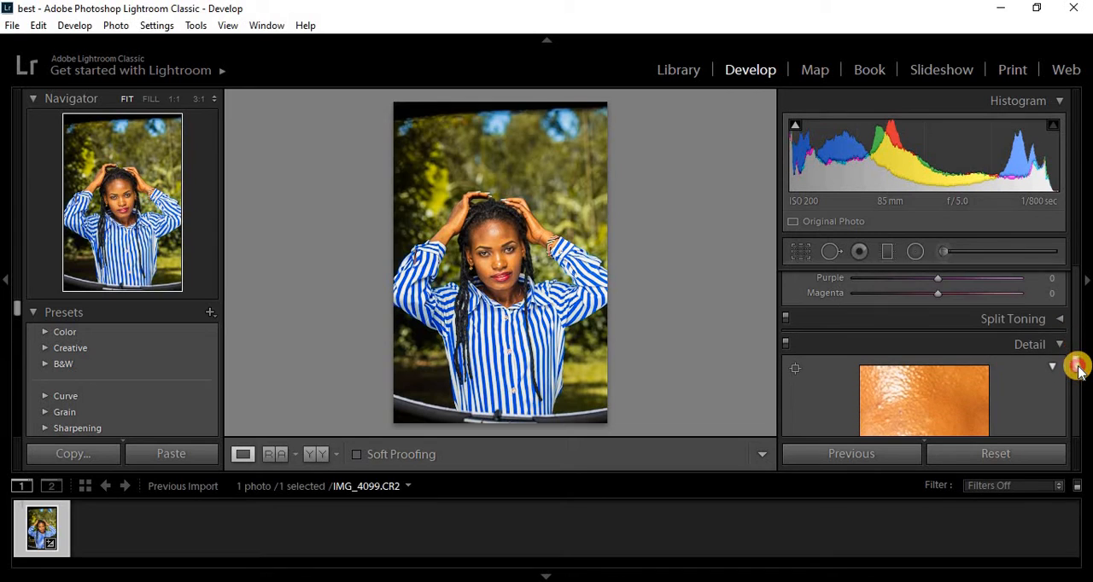
{"action": "left_click", "coordinate": [1059, 321]}
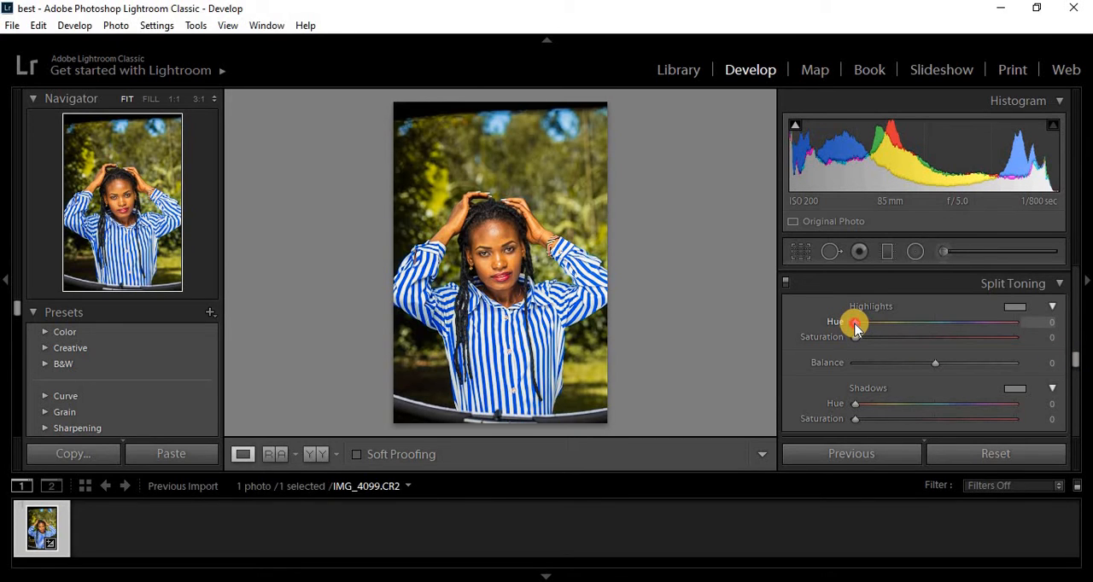
{"action": "left_click_drag", "start_coordinate": [856, 329], "coordinate": [861, 326]}
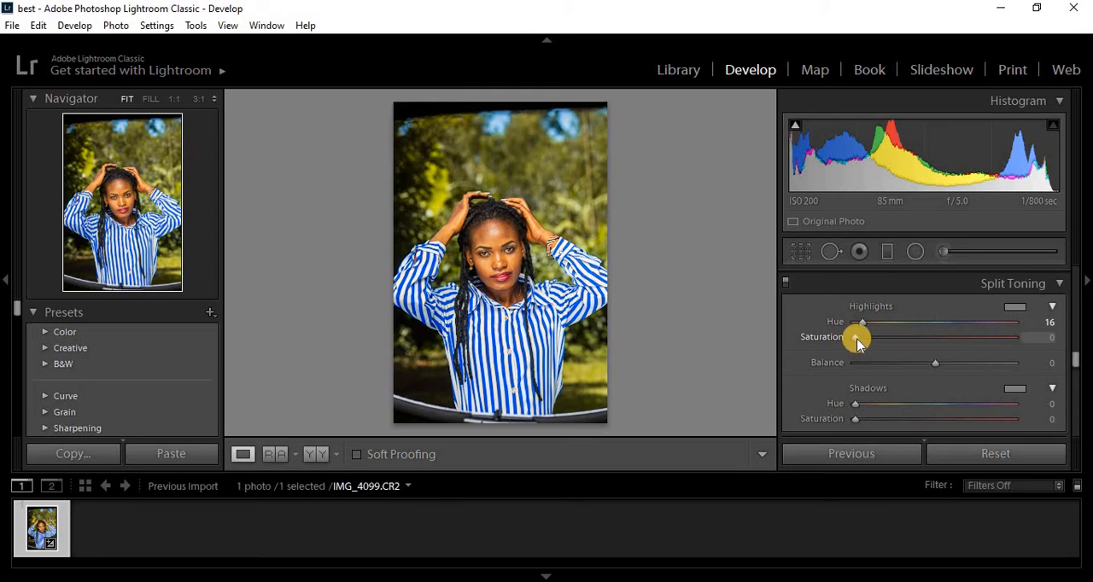
{"action": "left_click_drag", "start_coordinate": [858, 335], "coordinate": [840, 352]}
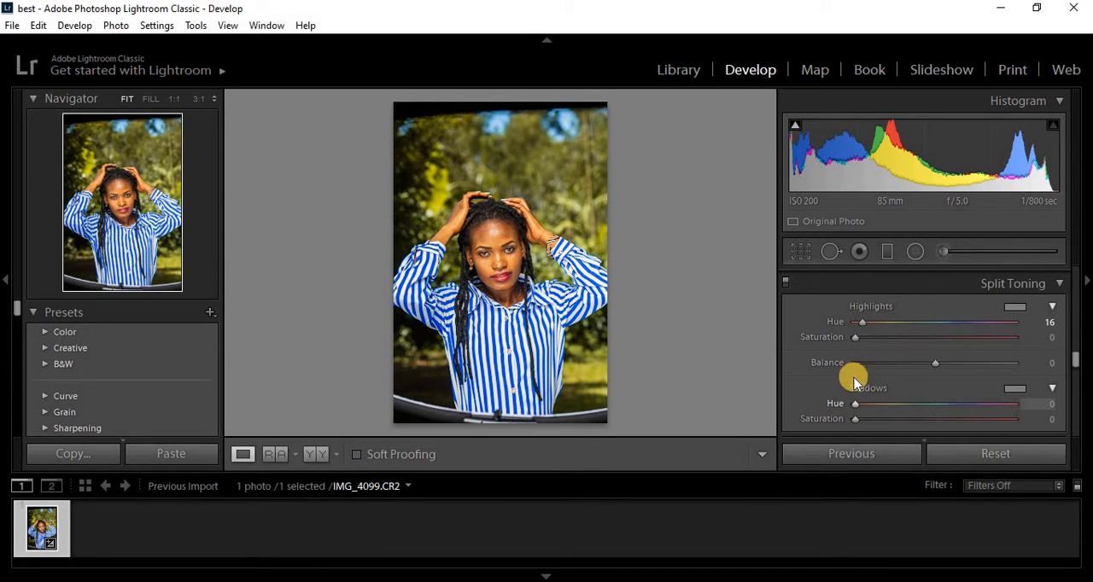
- Reset the split toning highlights hue, try the shadows at hue 203 and saturation 26, and reset both shadow values to 0
{"action": "double_click", "coordinate": [861, 324]}
{"action": "left_click_drag", "start_coordinate": [885, 408], "coordinate": [945, 410]}
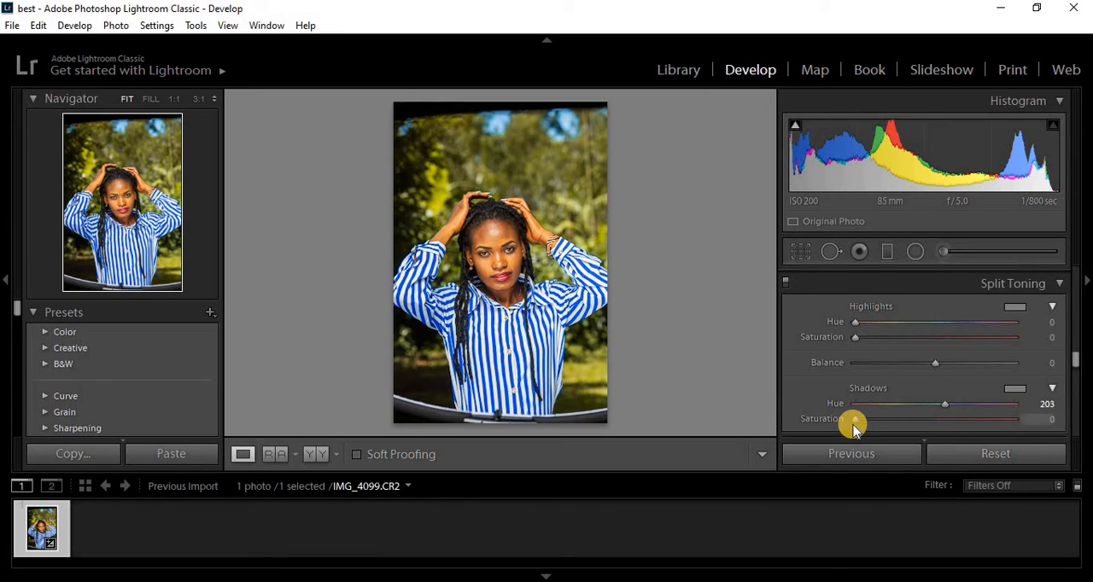
{"action": "left_click_drag", "start_coordinate": [855, 424], "coordinate": [895, 422]}
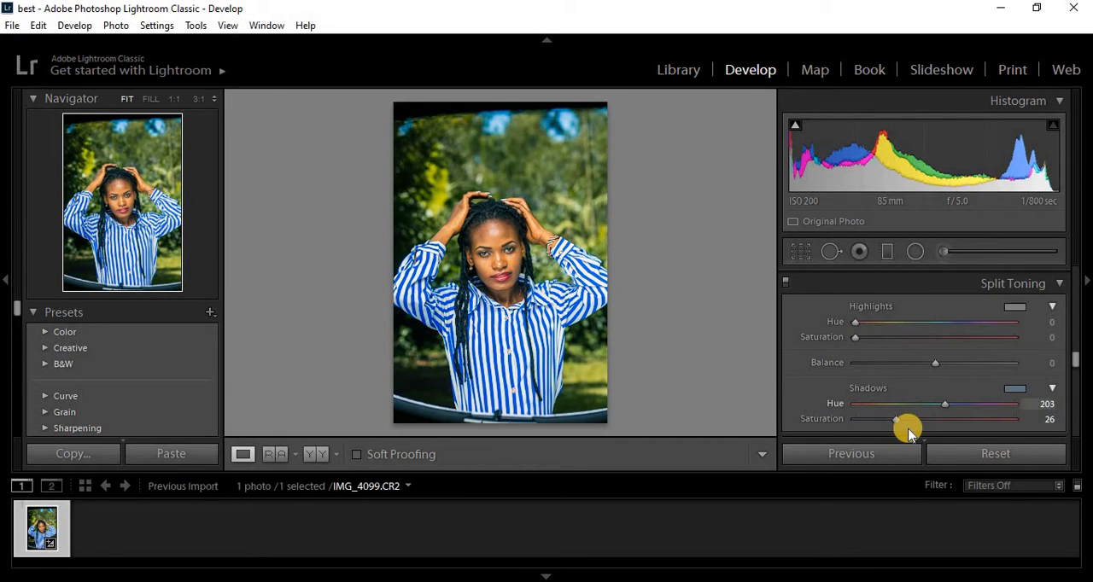
{"action": "double_click", "coordinate": [895, 420]}
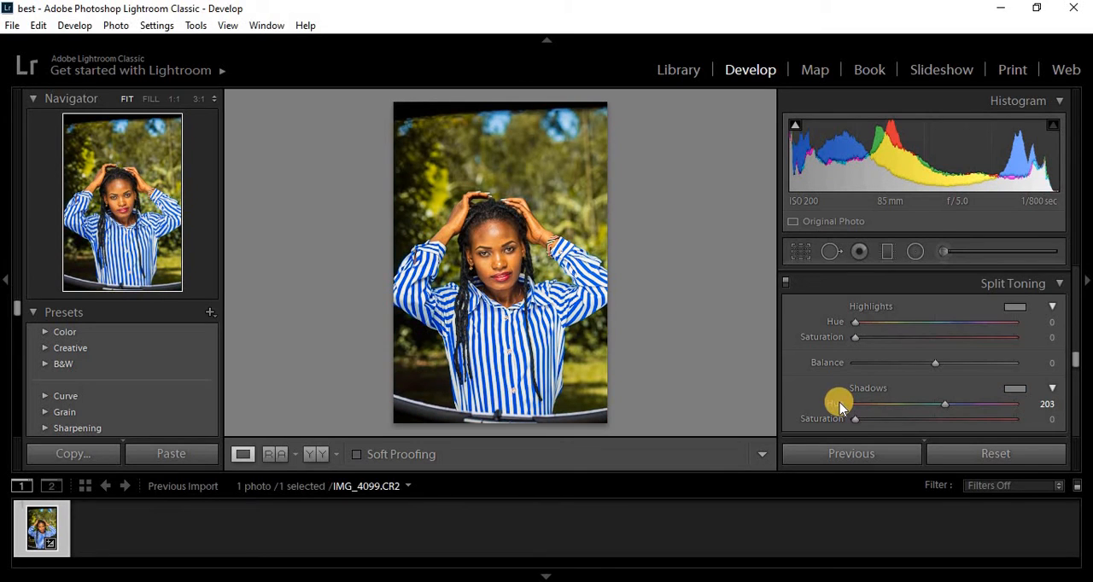
{"action": "double_click", "coordinate": [839, 402]}
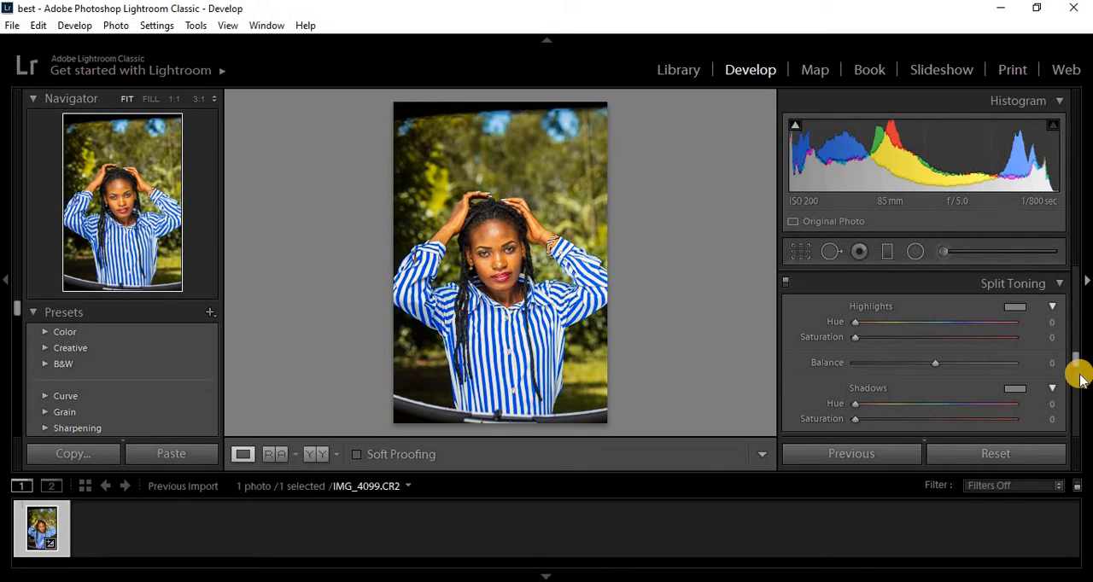
- Try the sharpening amount at 0 and 150 on a close-up of the face, set it back to 40 and return to the whole photo
{"action": "mouse_move", "coordinate": [1073, 358]}
{"action": "left_mouse_down"}
{"action": "mouse_move", "coordinate": [1076, 389]}
{"action": "mouse_move", "coordinate": [1076, 359]}
{"action": "mouse_move", "coordinate": [1076, 377]}
{"action": "left_mouse_up"}
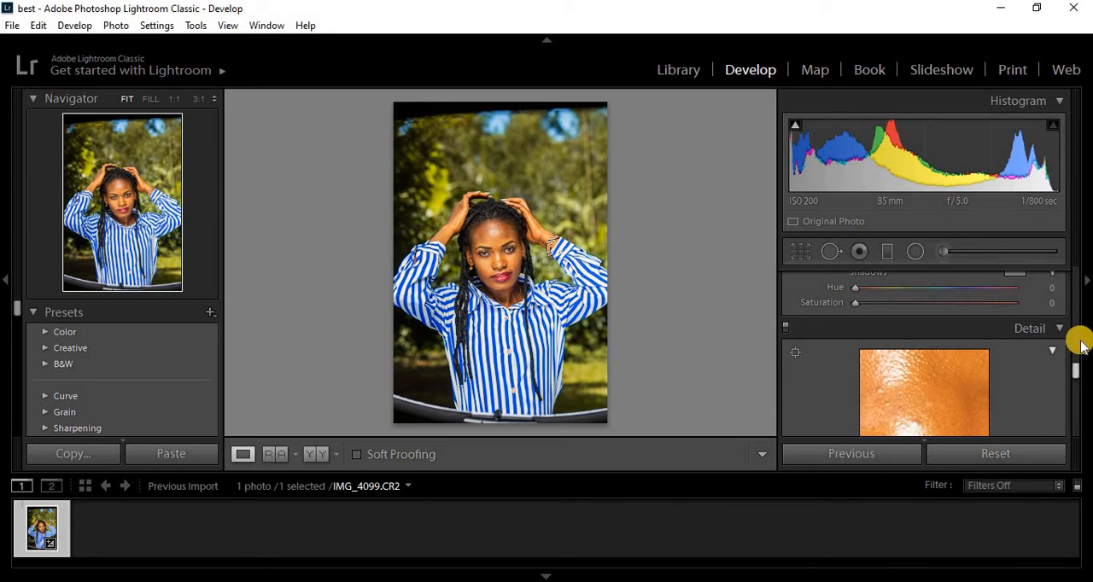
{"action": "left_click_drag", "start_coordinate": [1074, 374], "coordinate": [1074, 380]}
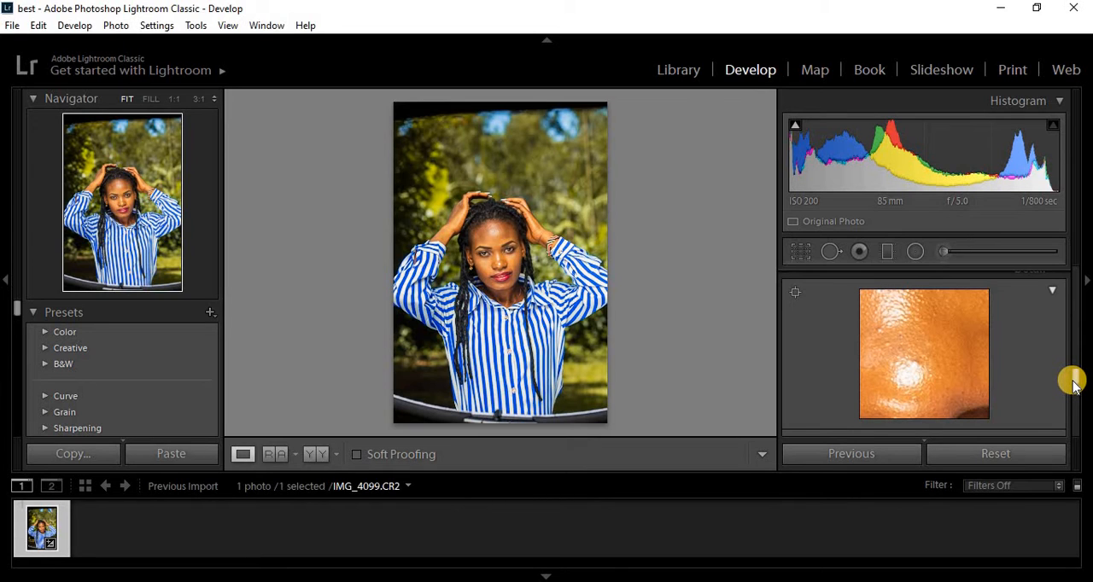
{"action": "left_click_drag", "start_coordinate": [1074, 385], "coordinate": [1077, 399]}
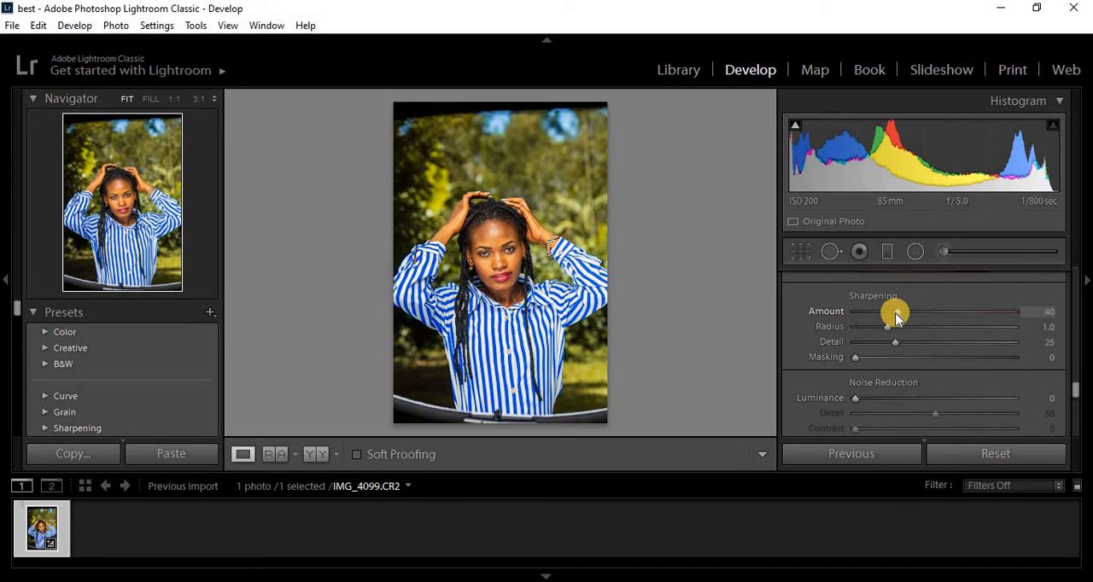
{"action": "left_click_drag", "start_coordinate": [898, 314], "coordinate": [819, 313]}
{"action": "left_click", "coordinate": [499, 242]}
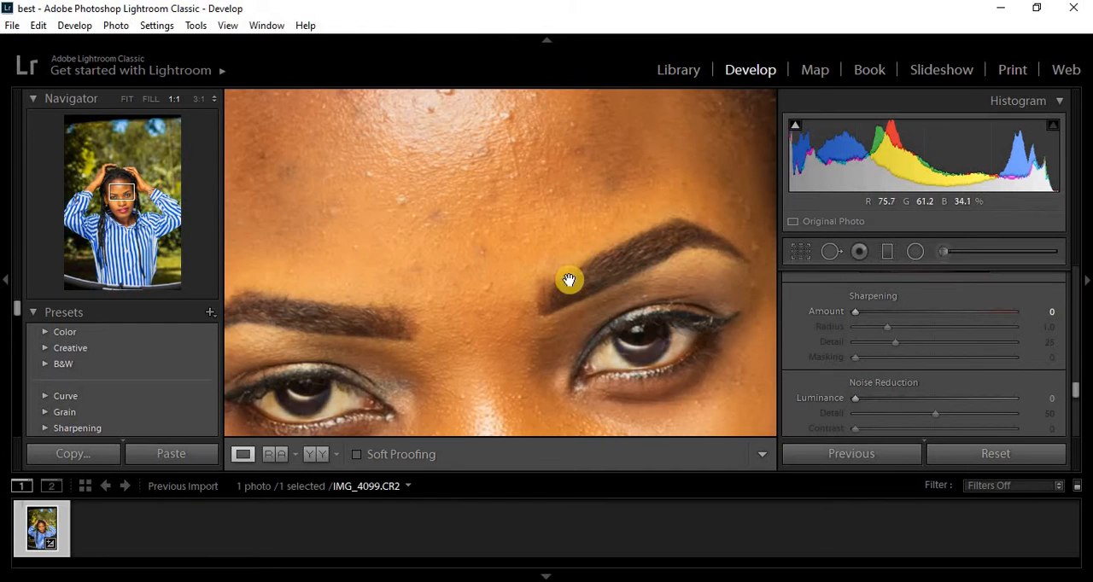
{"action": "left_click_drag", "start_coordinate": [567, 280], "coordinate": [529, 194]}
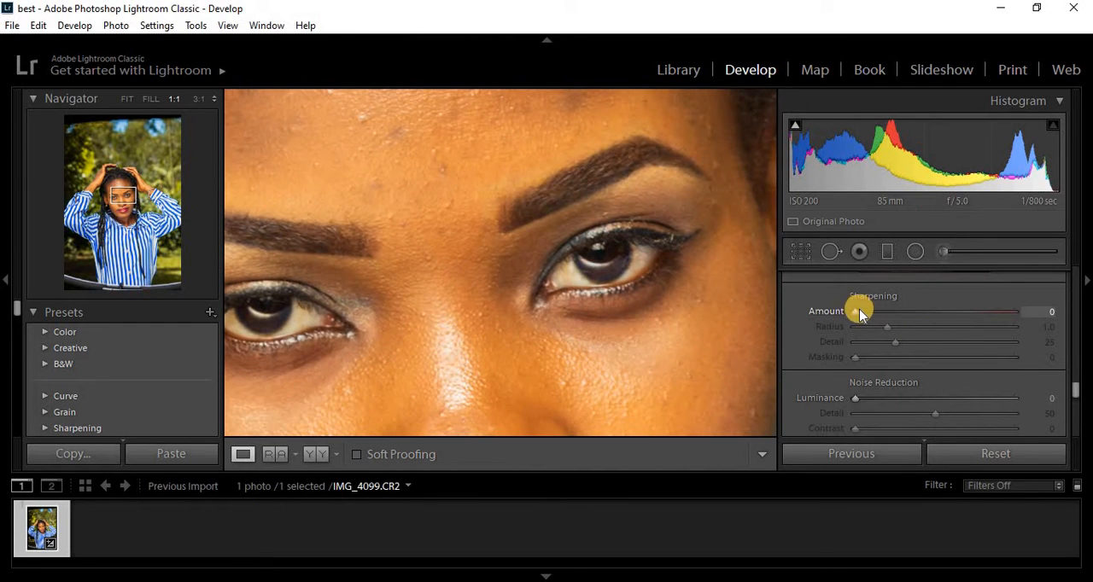
{"action": "left_click_drag", "start_coordinate": [854, 312], "coordinate": [1083, 312]}
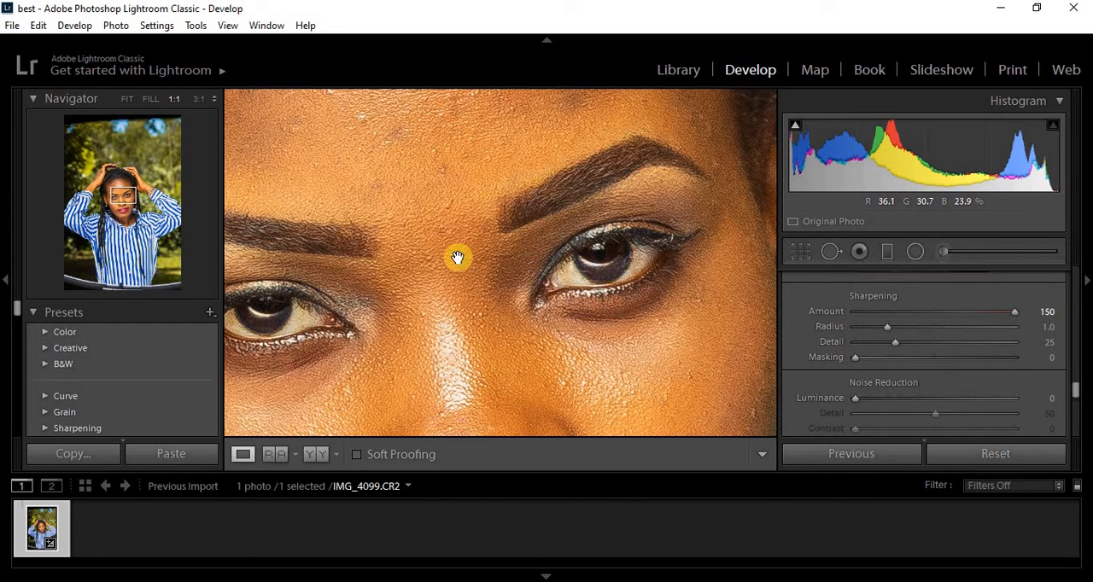
{"action": "scroll", "coordinate": [558, 256], "scroll_direction": "down", "scroll_amount": 5}
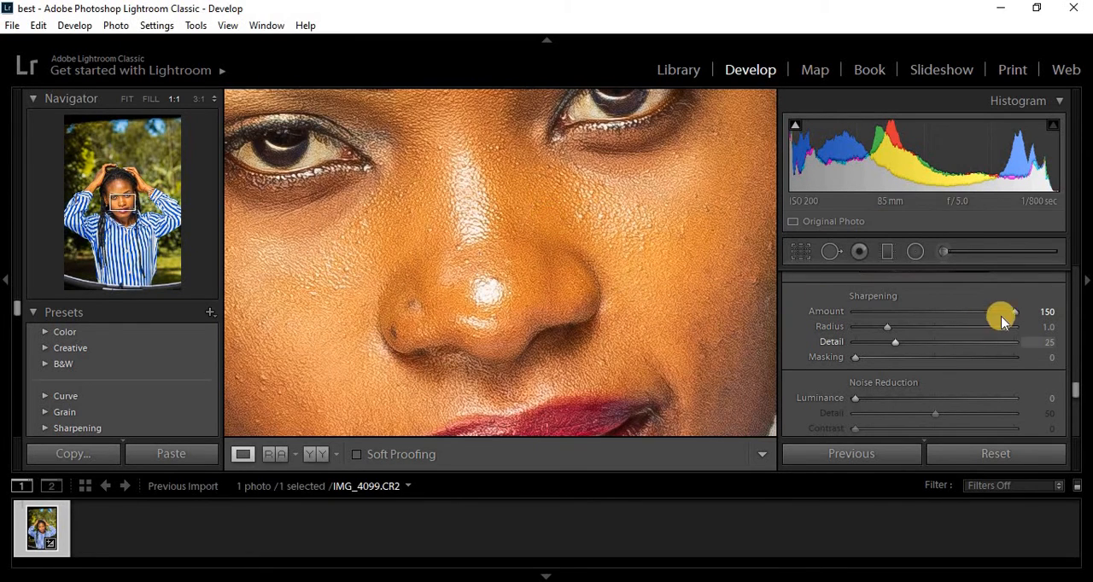
{"action": "left_click_drag", "start_coordinate": [1010, 312], "coordinate": [898, 312]}
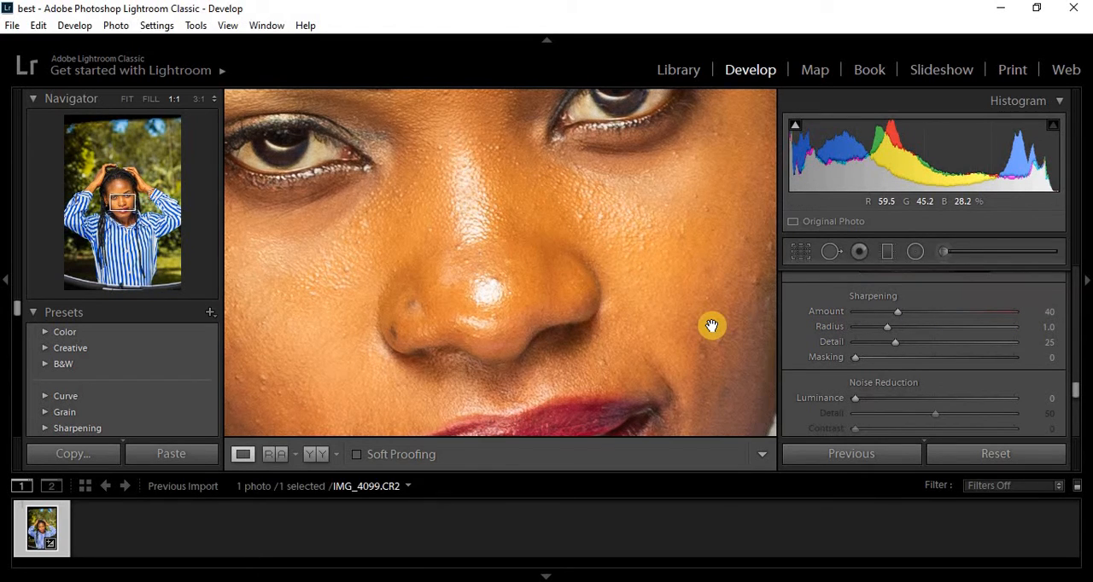
{"action": "left_click", "coordinate": [712, 325]}
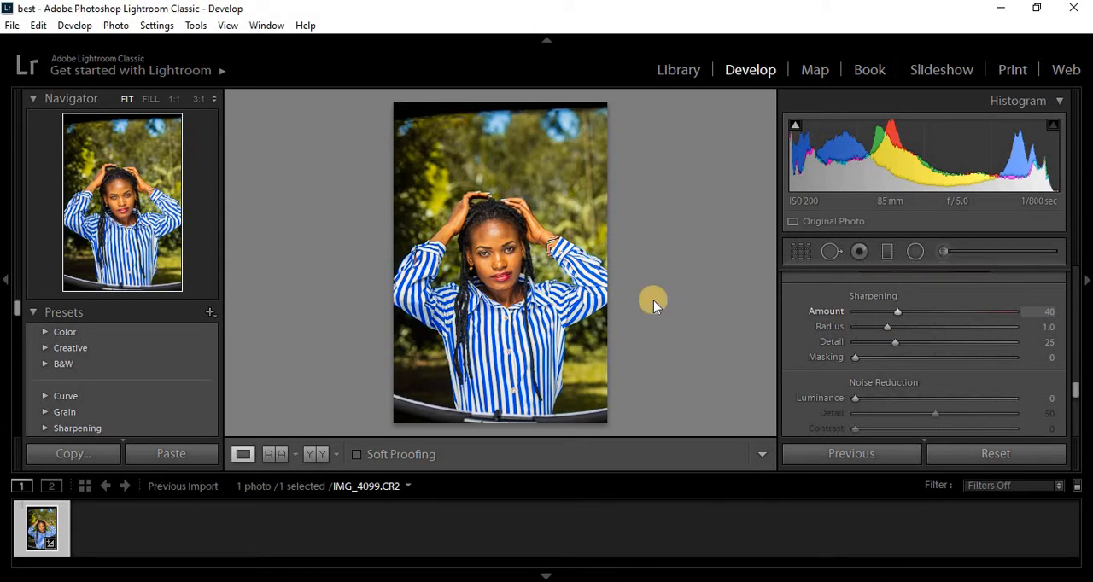
- Examine the sharpness of the eyes, forehead skin and hair at 1:1 and return to the whole photo
{"action": "left_click", "coordinate": [504, 245]}
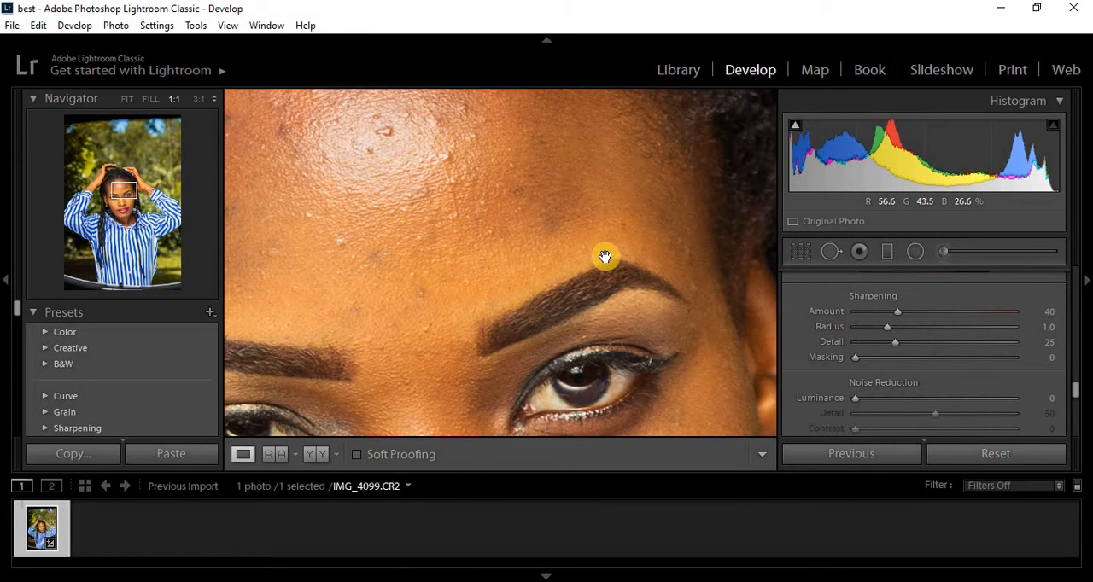
{"action": "left_click_drag", "start_coordinate": [537, 244], "coordinate": [534, 171]}
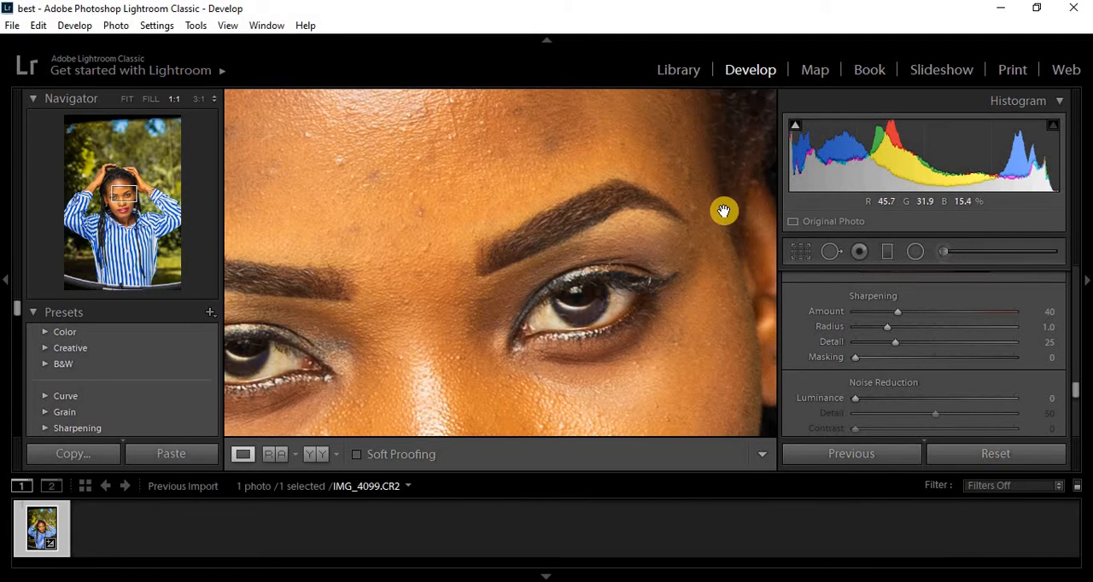
{"action": "left_click_drag", "start_coordinate": [722, 210], "coordinate": [624, 427]}
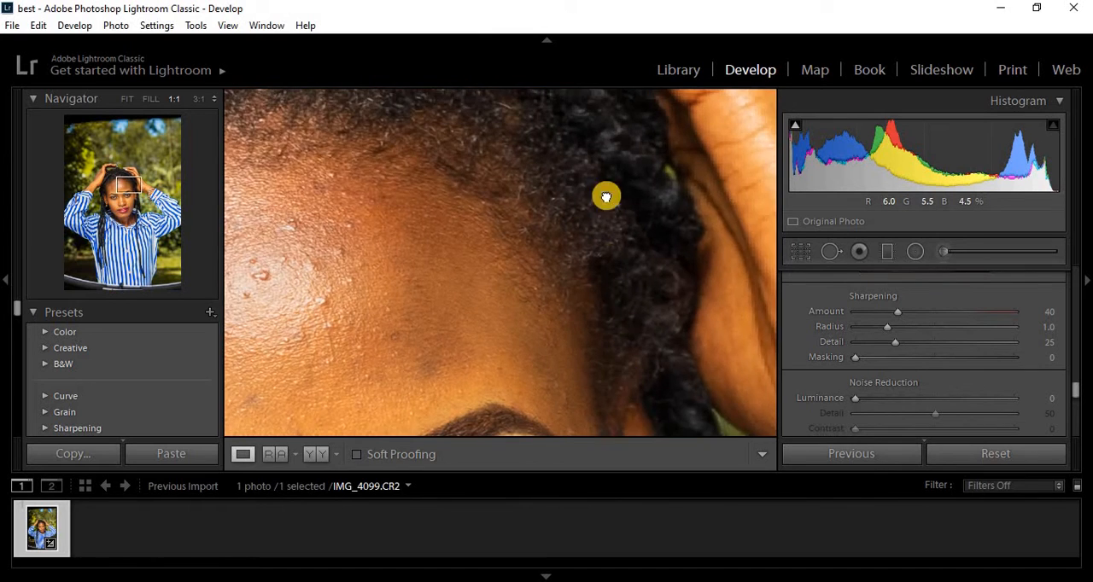
{"action": "left_click_drag", "start_coordinate": [606, 196], "coordinate": [620, 379]}
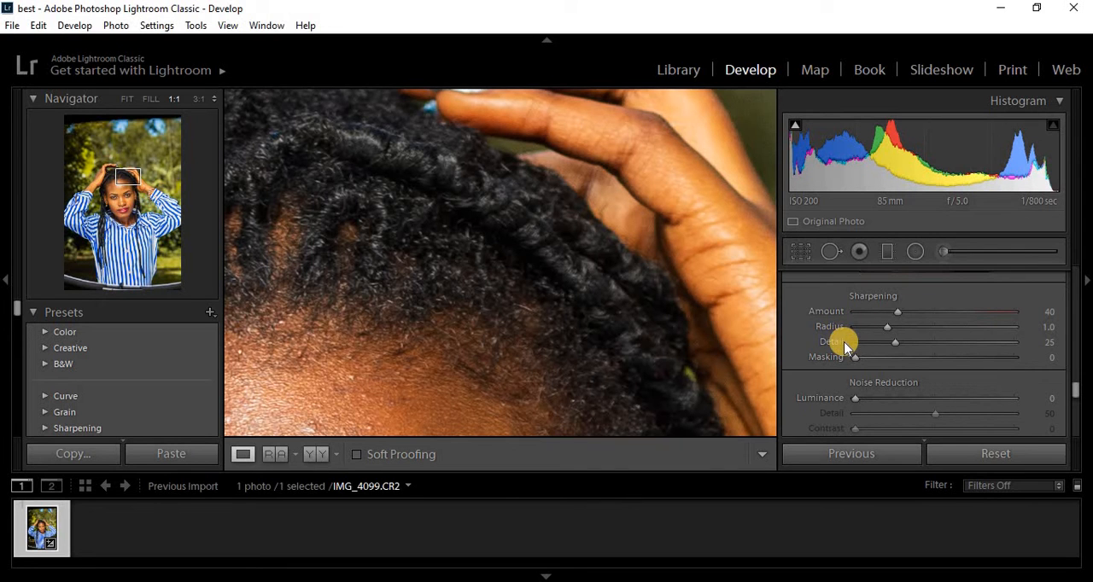
{"action": "left_click", "coordinate": [653, 327]}
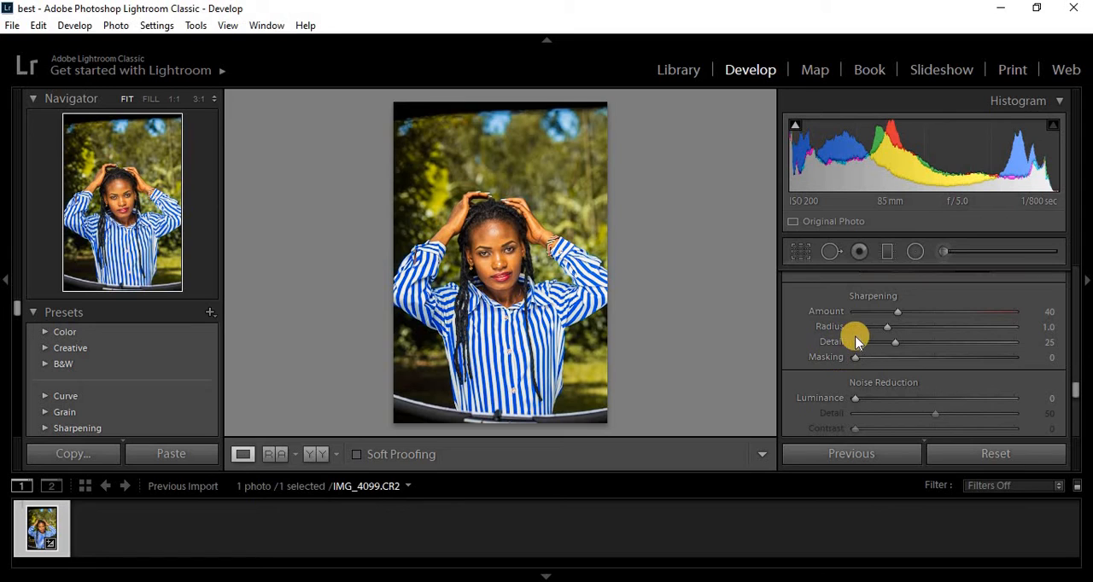
- Set the sharpening amount to 41 and, with the mask preview shown, try several masking values and settle on 82
{"action": "left_click_drag", "start_coordinate": [895, 313], "coordinate": [898, 313]}
{"action": "key", "text": "alt"}
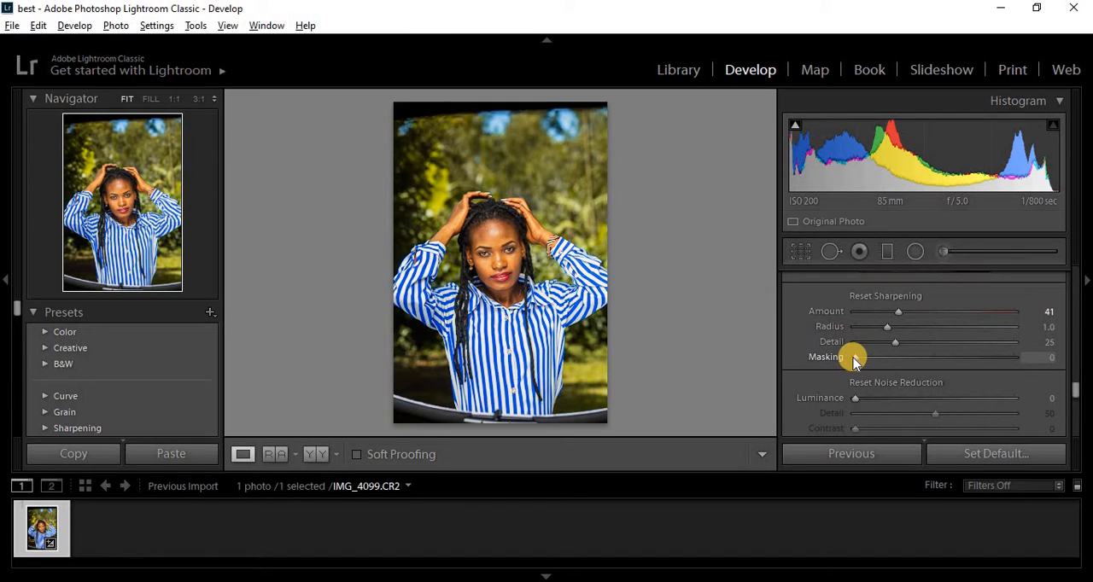
{"action": "left_click_drag", "start_coordinate": [854, 358], "coordinate": [921, 365]}
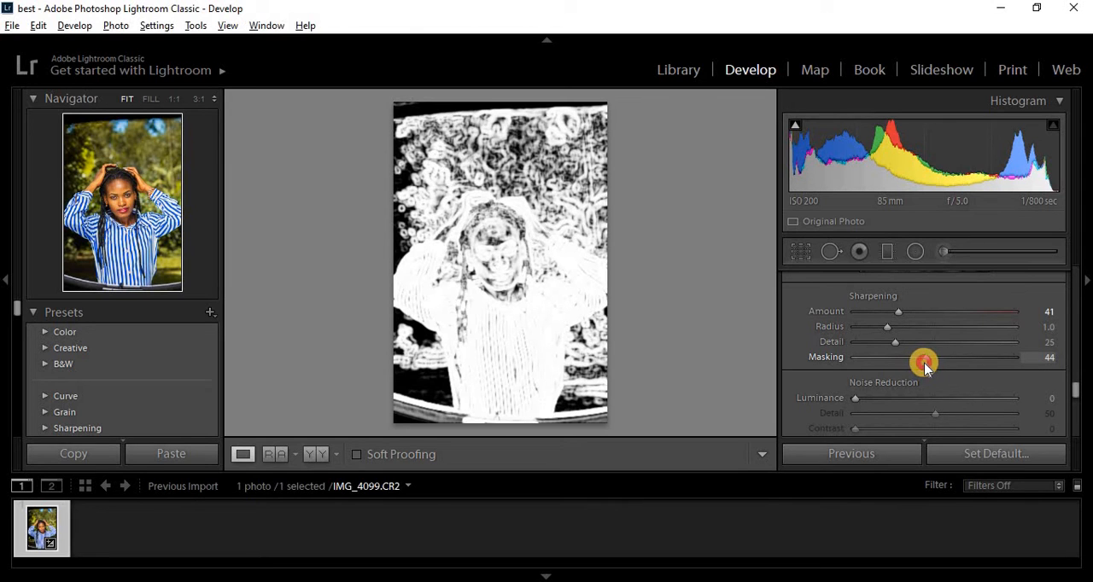
{"action": "left_click_drag", "start_coordinate": [936, 367], "coordinate": [996, 368]}
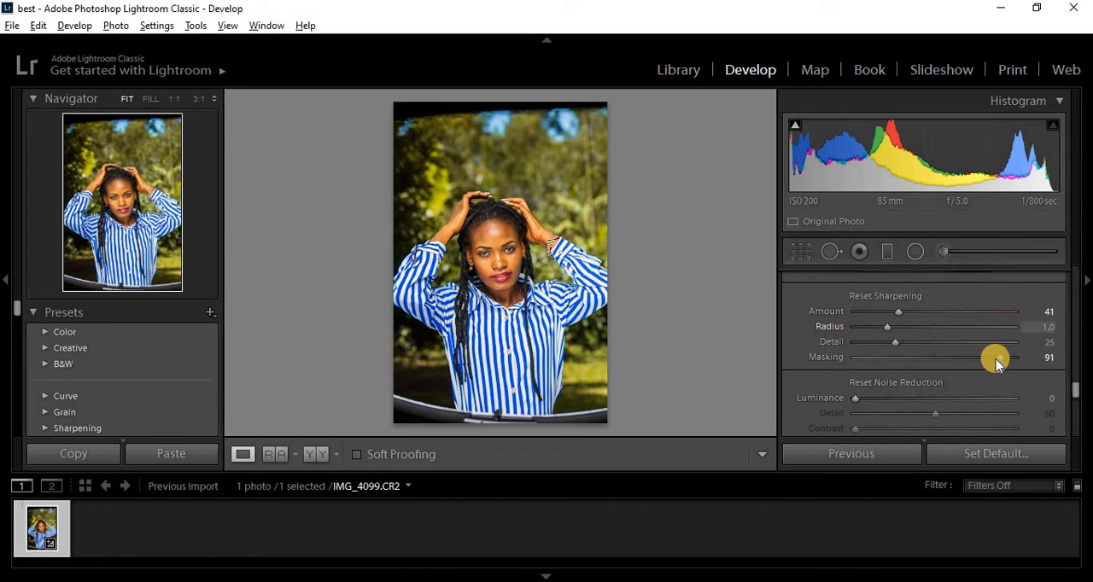
{"action": "left_click_drag", "start_coordinate": [997, 356], "coordinate": [867, 360]}
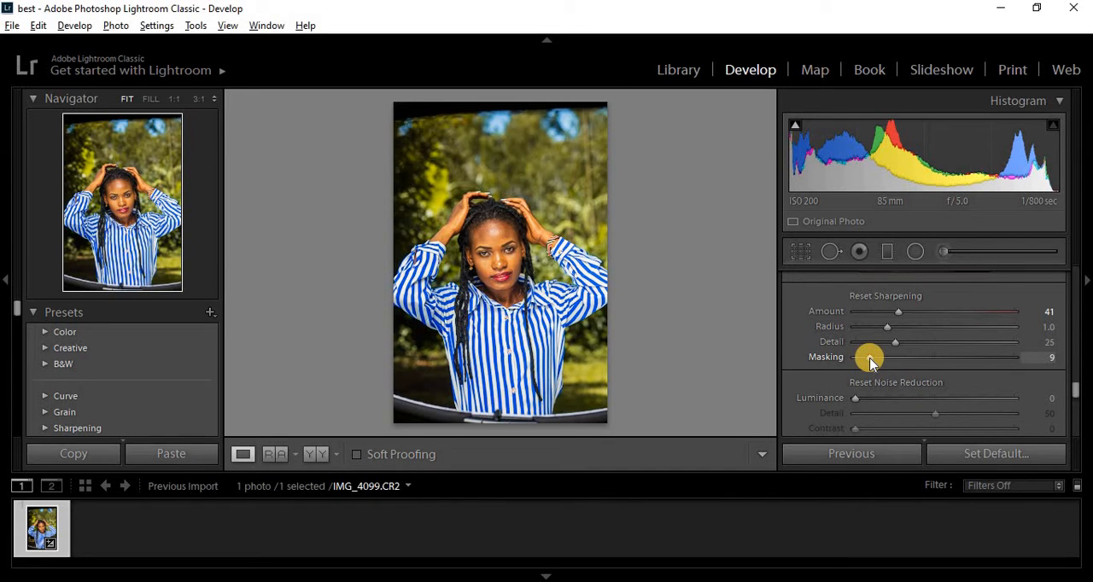
{"action": "left_click_drag", "start_coordinate": [870, 362], "coordinate": [951, 370]}
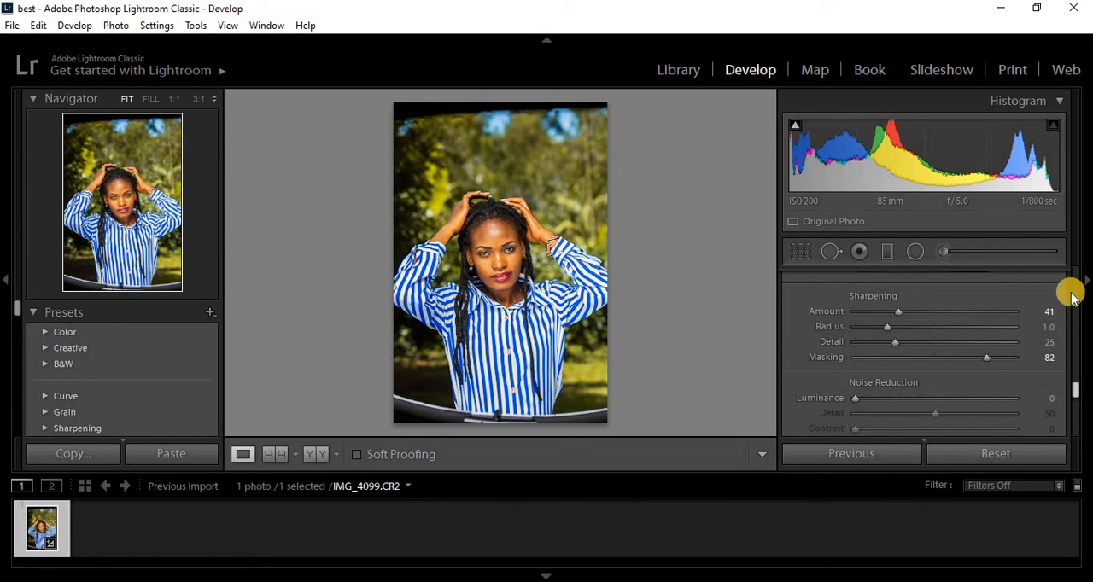
- Try the luminance noise reduction at 100 on a close-up of the eye and cheek, reset it to 0 and compare the skin
{"action": "left_click_drag", "start_coordinate": [1074, 391], "coordinate": [1075, 398]}
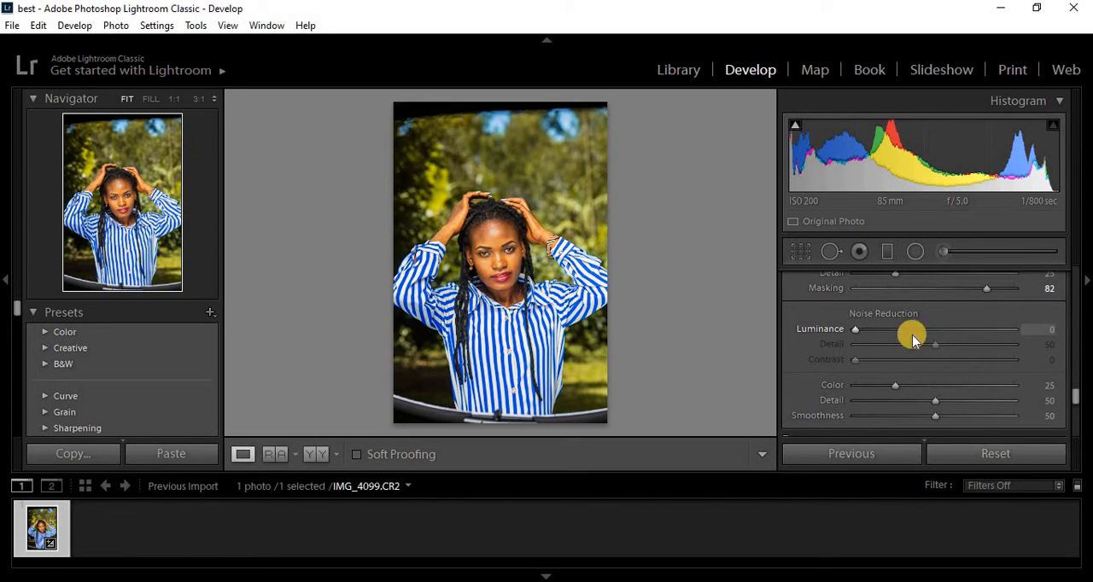
{"action": "left_click", "coordinate": [505, 250]}
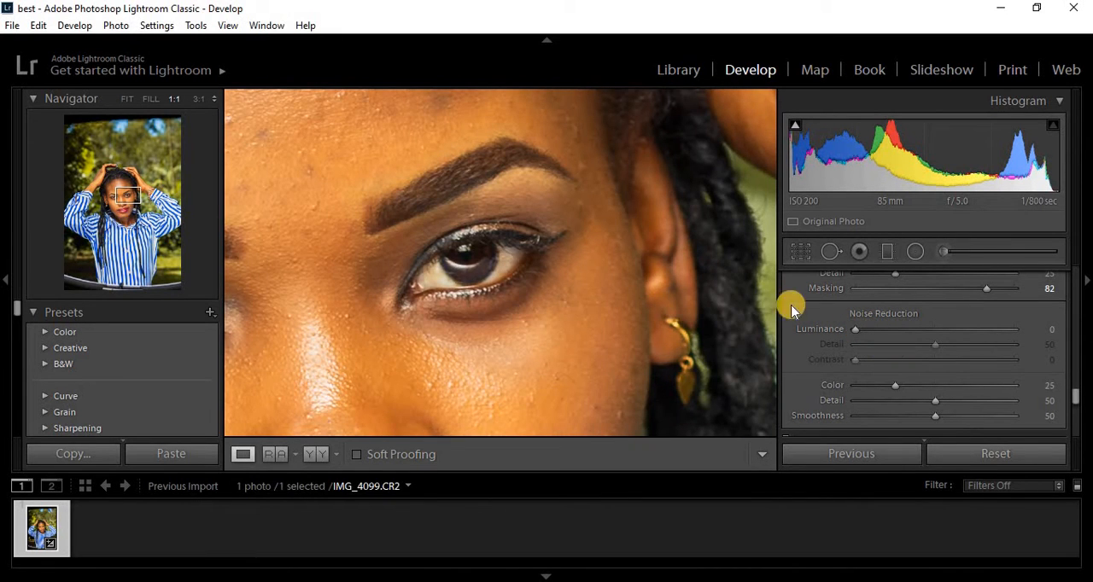
{"action": "left_click_drag", "start_coordinate": [635, 285], "coordinate": [609, 288]}
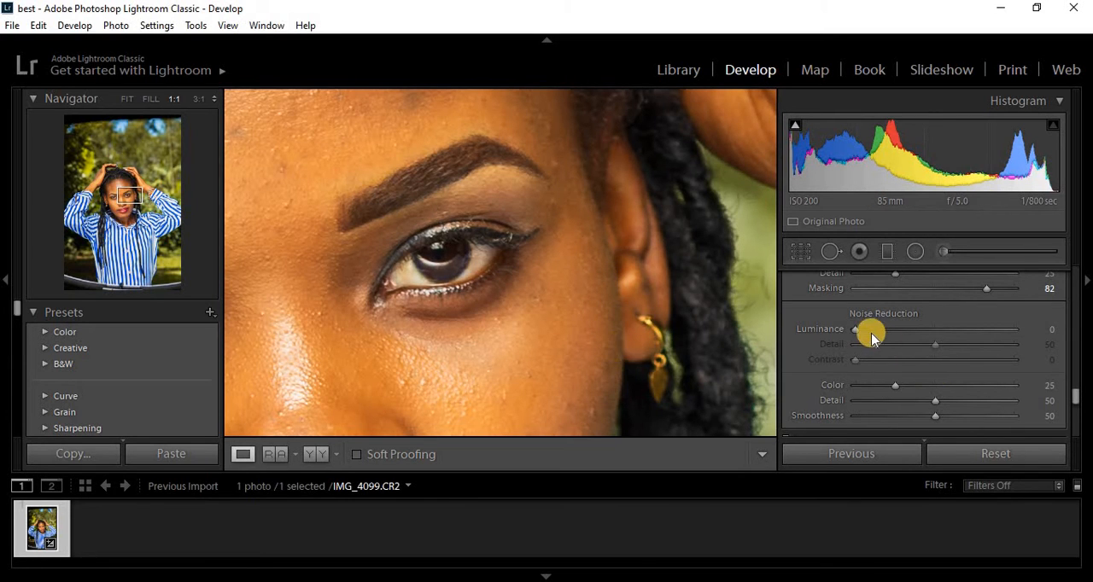
{"action": "left_click_drag", "start_coordinate": [858, 329], "coordinate": [999, 340]}
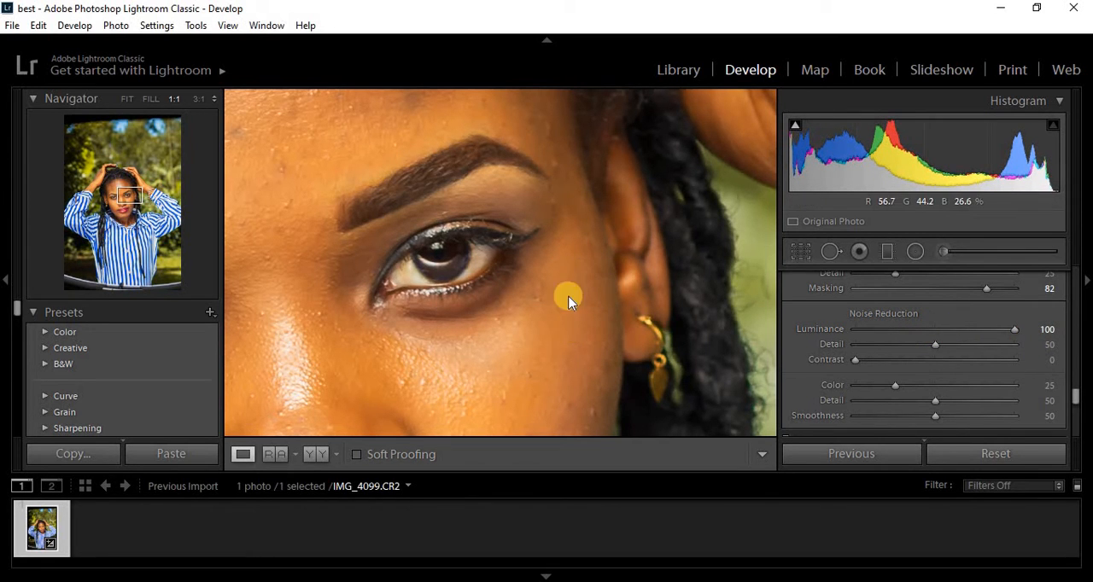
{"action": "left_click_drag", "start_coordinate": [582, 222], "coordinate": [553, 244]}
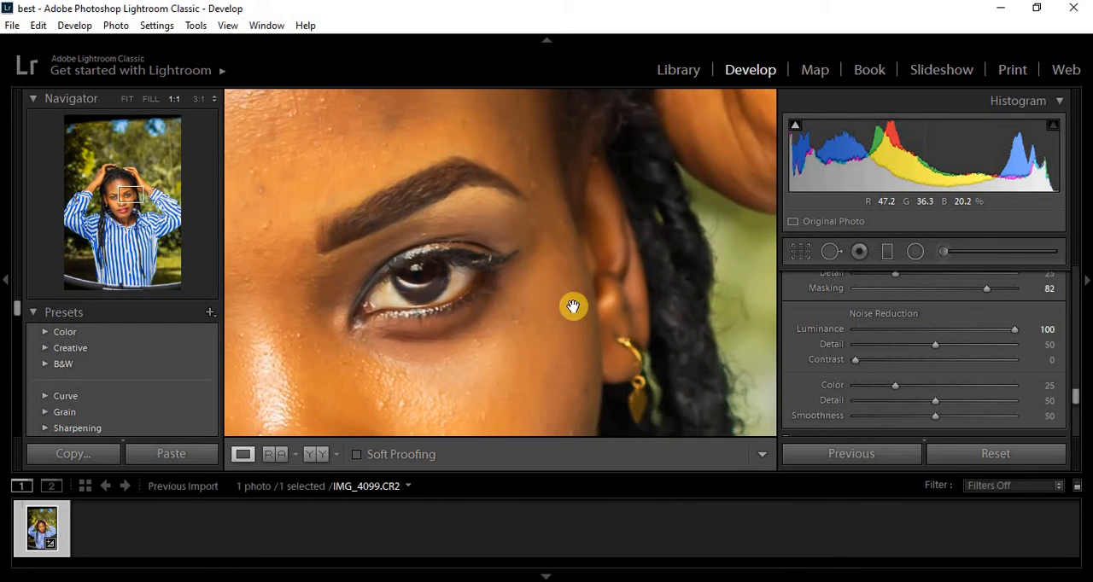
{"action": "left_click_drag", "start_coordinate": [573, 305], "coordinate": [590, 180]}
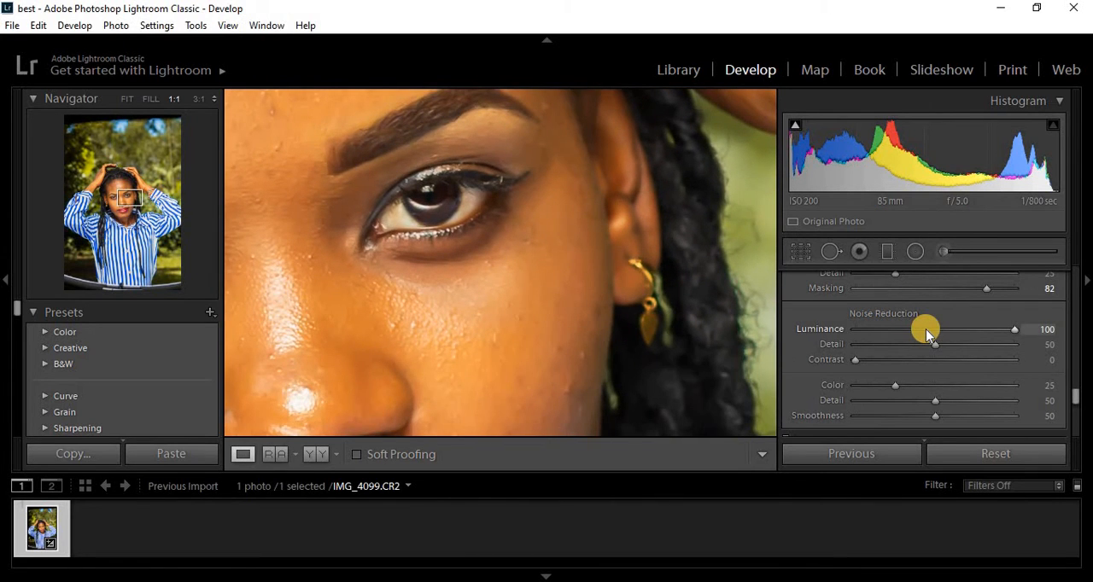
{"action": "left_click", "coordinate": [926, 329]}
{"action": "double_click", "coordinate": [925, 330]}
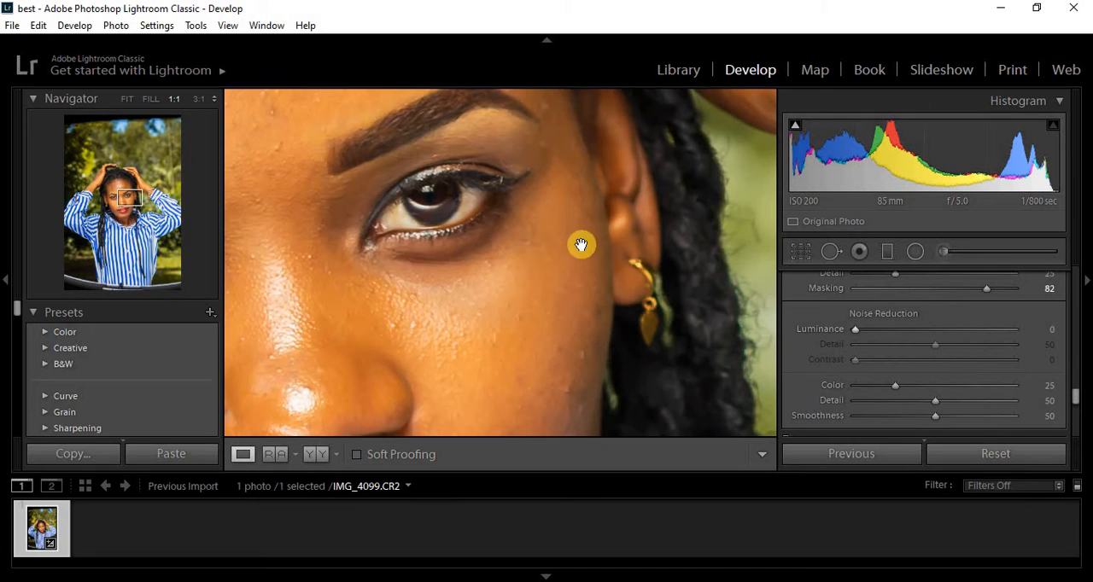
{"action": "left_click_drag", "start_coordinate": [576, 245], "coordinate": [559, 277]}
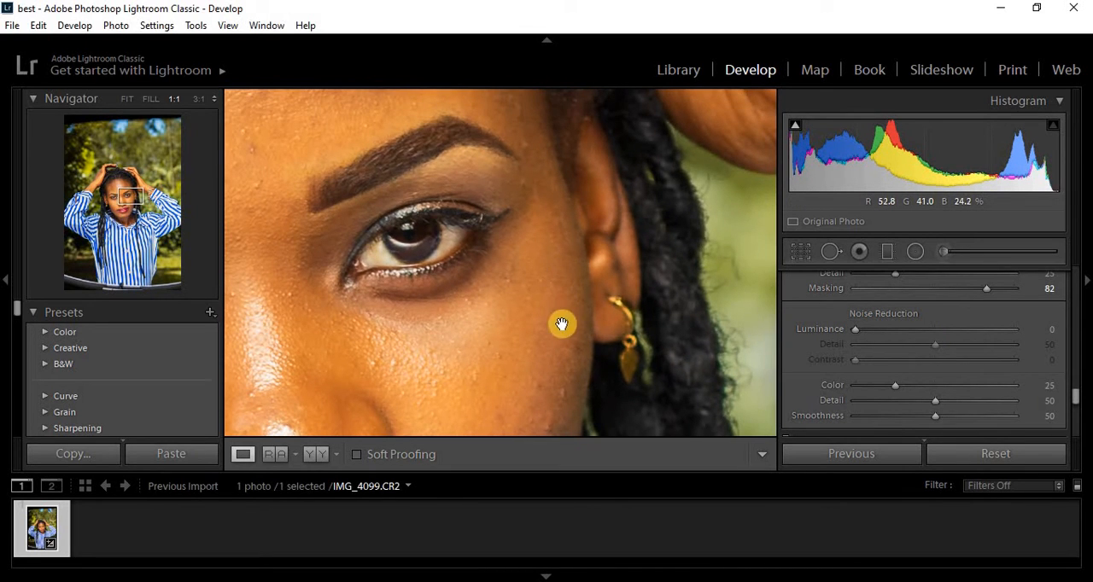
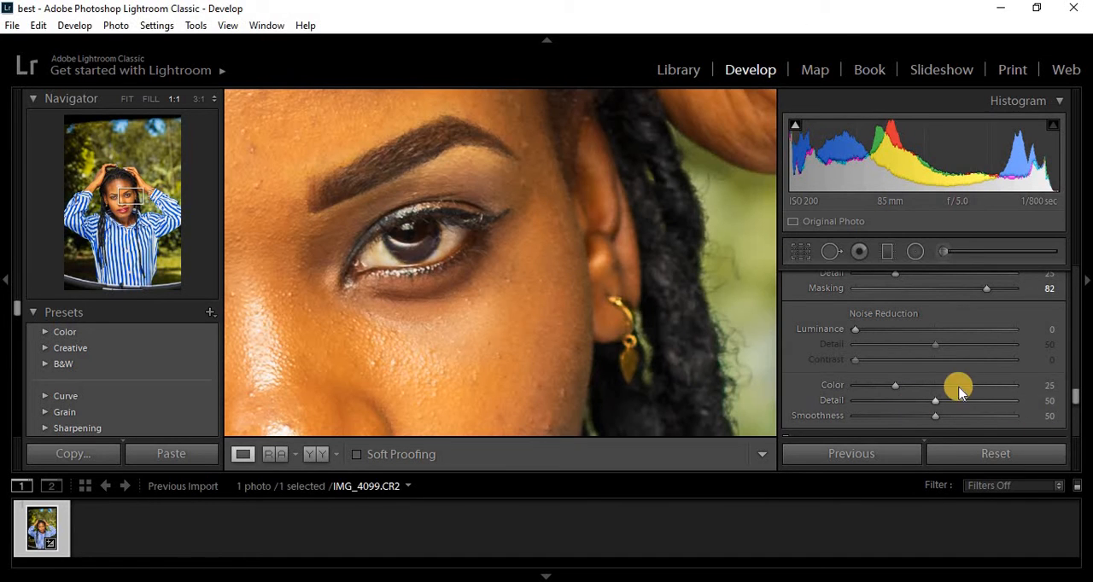
- Remove chromatic aberration in the lens corrections while checking the ear and hair edges at 1:1, and return to the whole photo
{"action": "scroll", "coordinate": [1073, 401], "scroll_direction": "down", "scroll_amount": 4}
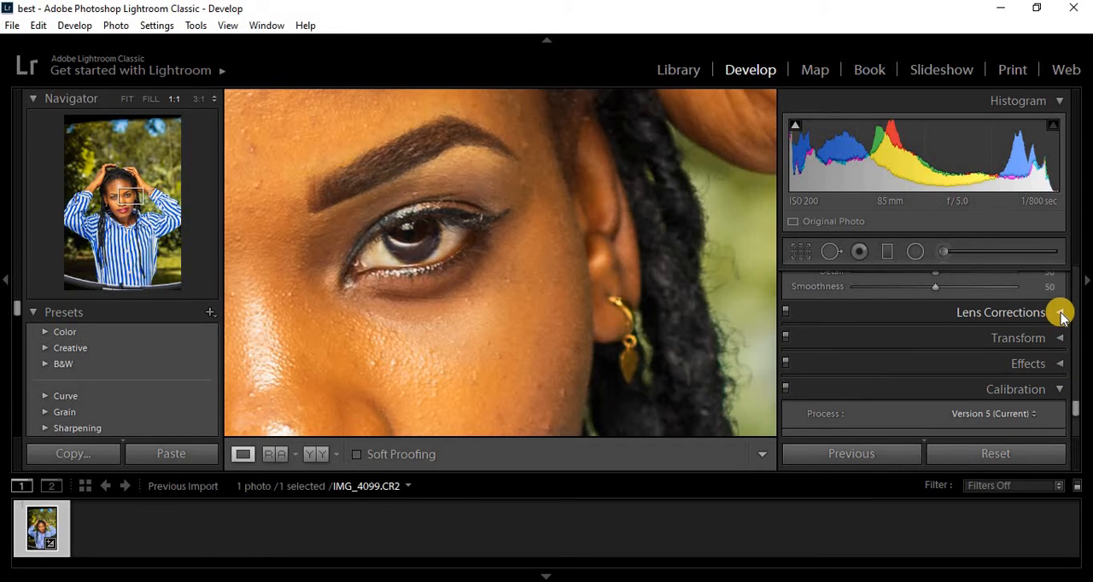
{"action": "left_click", "coordinate": [1060, 315]}
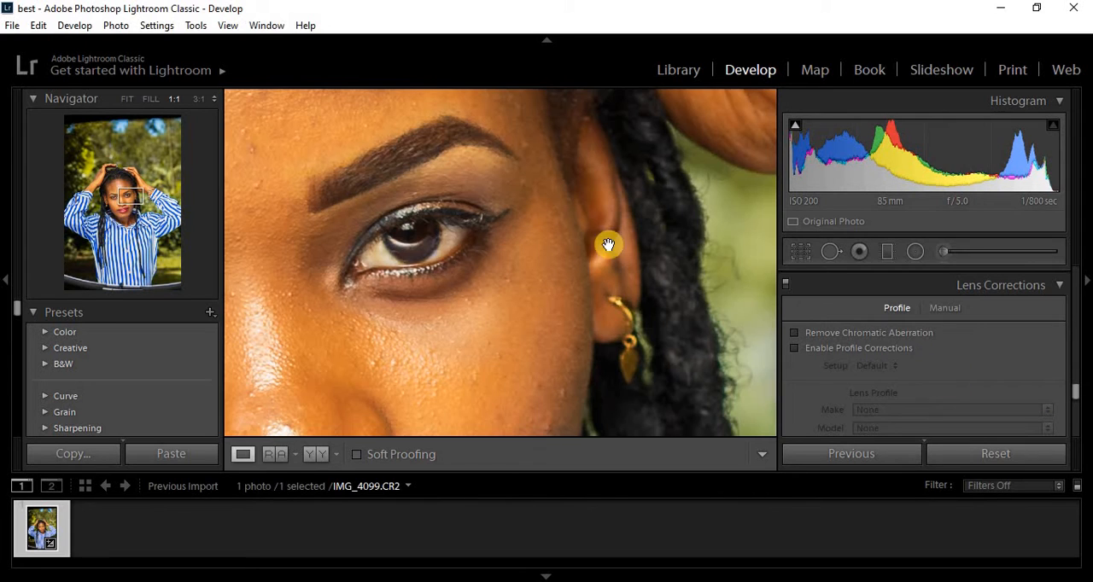
{"action": "left_click_drag", "start_coordinate": [624, 231], "coordinate": [571, 239]}
{"action": "left_click_drag", "start_coordinate": [624, 271], "coordinate": [566, 234]}
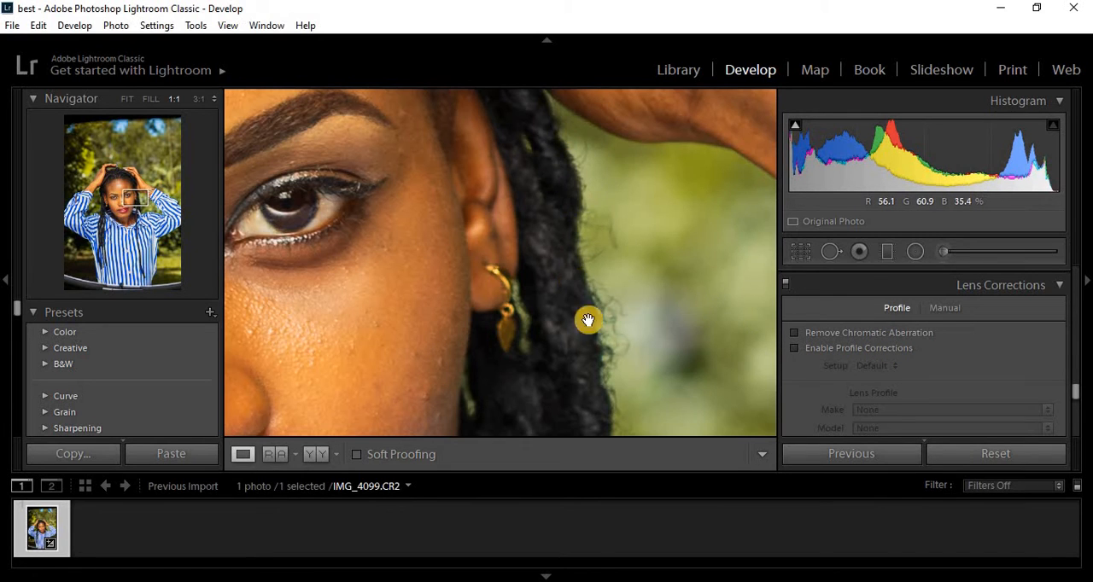
{"action": "left_click", "coordinate": [797, 333]}
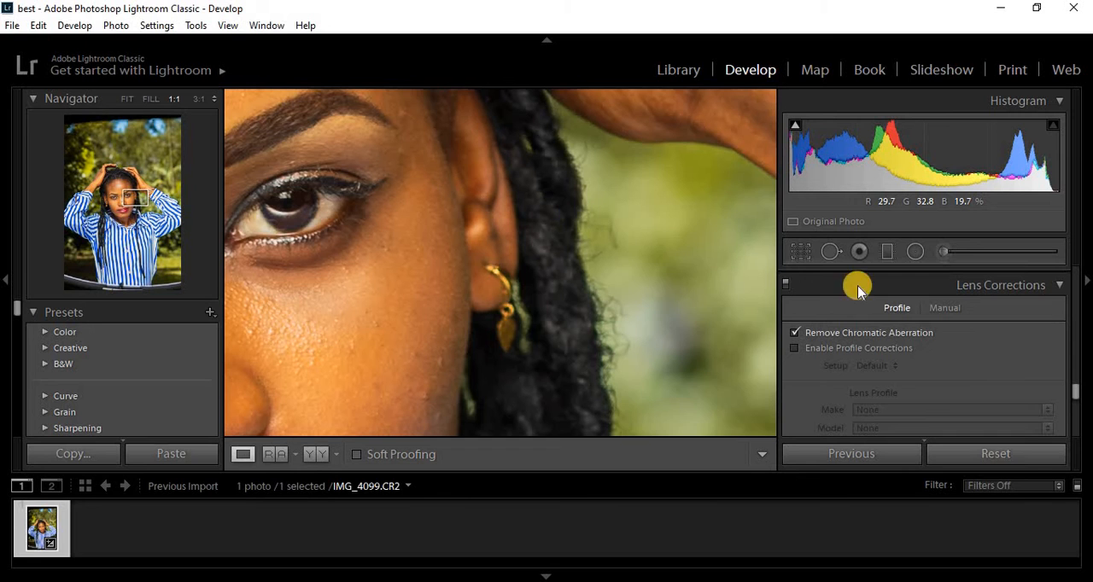
{"action": "left_click", "coordinate": [619, 294]}
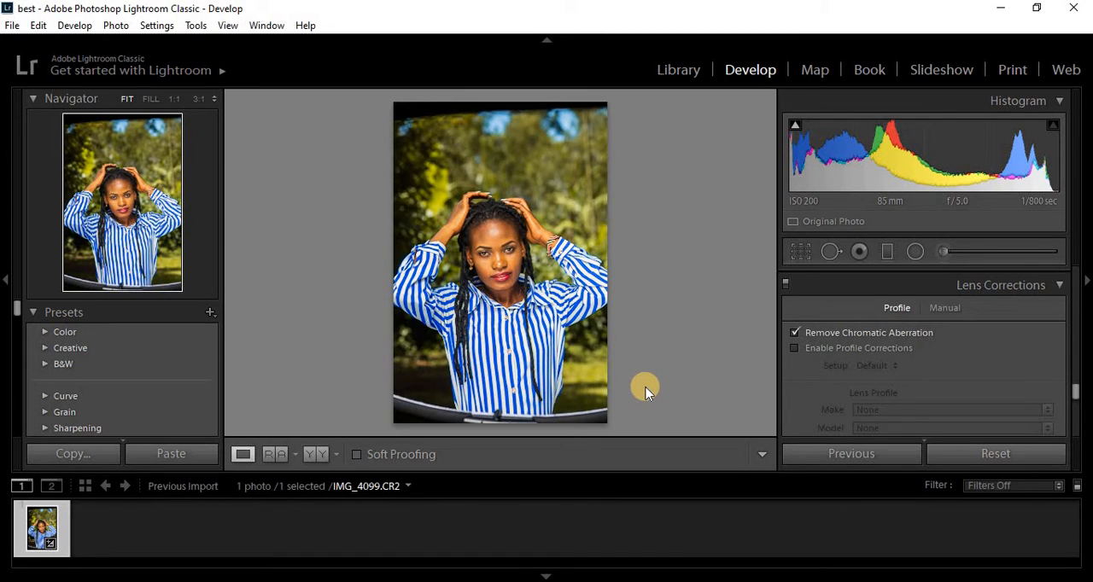
- Enable lens profile corrections with the Canon EF 85mm f/1.8 USM profile, switching them off and on several times to compare the photo
{"action": "left_click", "coordinate": [794, 348]}
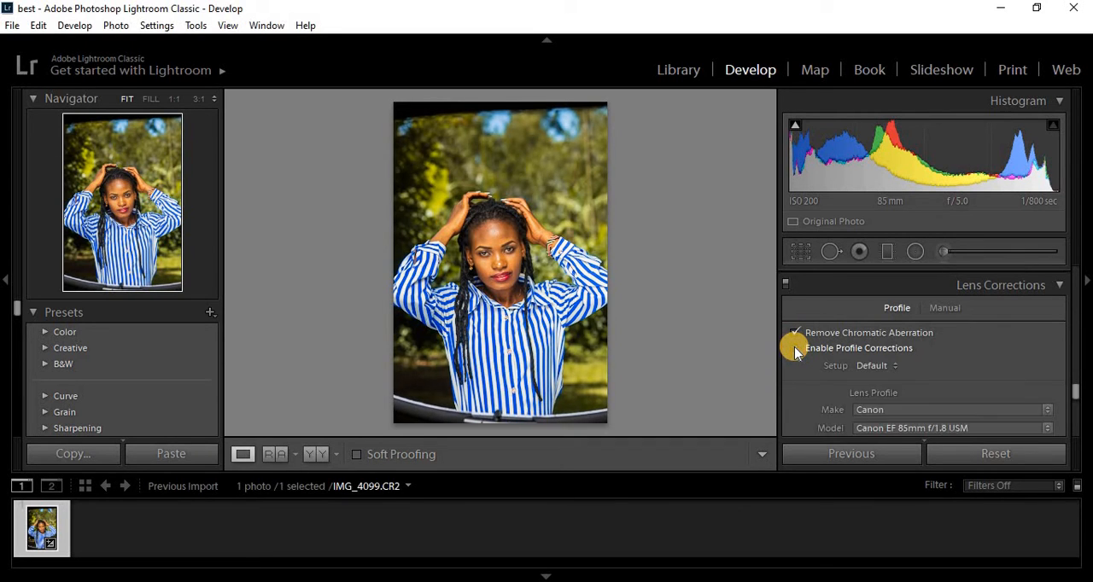
{"action": "left_click", "coordinate": [795, 348]}
{"action": "left_click", "coordinate": [794, 349]}
{"action": "left_click", "coordinate": [795, 348]}
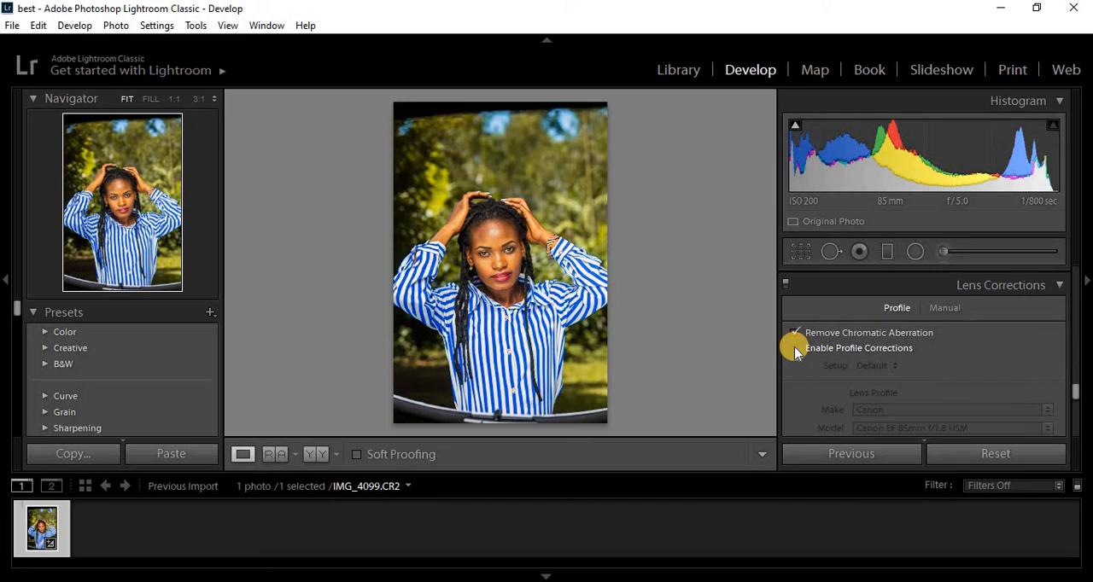
{"action": "left_click", "coordinate": [795, 348]}
{"action": "left_click", "coordinate": [795, 348]}
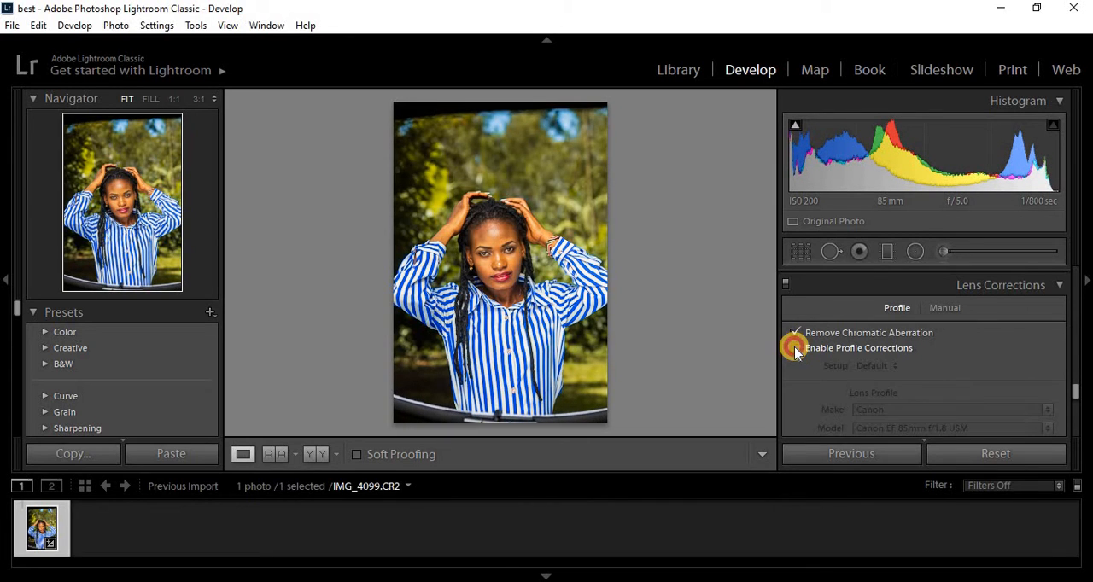
{"action": "left_click", "coordinate": [795, 348]}
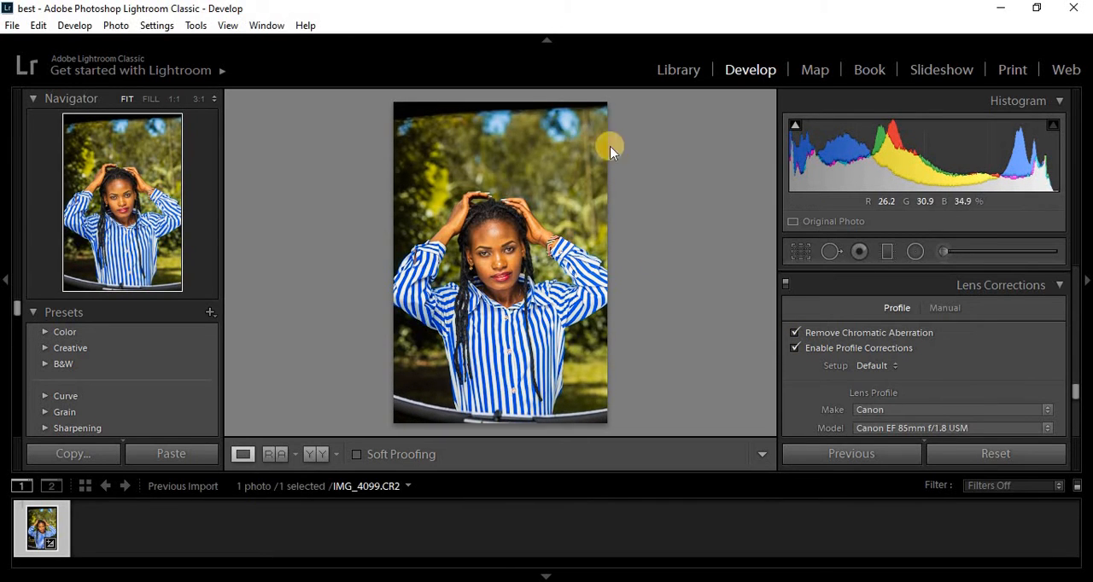
{"action": "left_click", "coordinate": [795, 349]}
{"action": "left_click", "coordinate": [796, 348]}
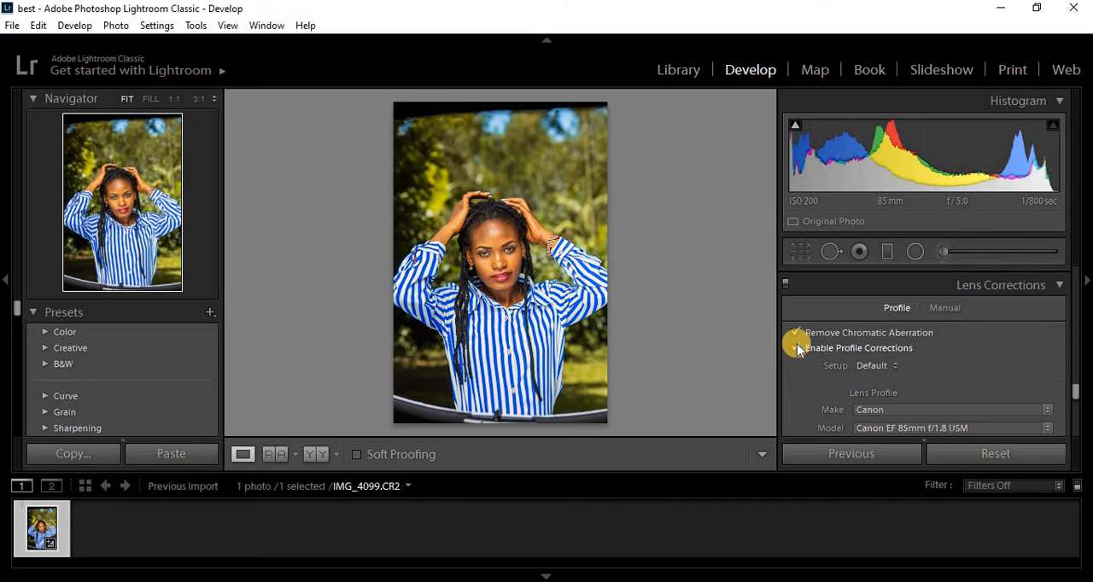
{"action": "left_click", "coordinate": [796, 349]}
{"action": "left_click", "coordinate": [796, 348]}
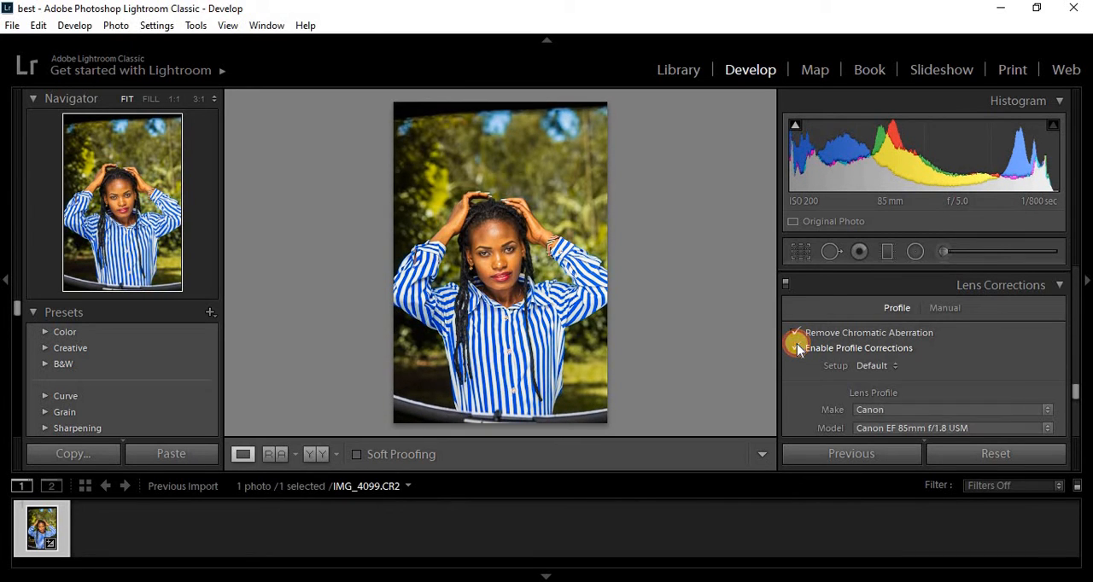
{"action": "left_click", "coordinate": [796, 348]}
{"action": "left_click", "coordinate": [796, 348]}
{"action": "left_click", "coordinate": [796, 348]}
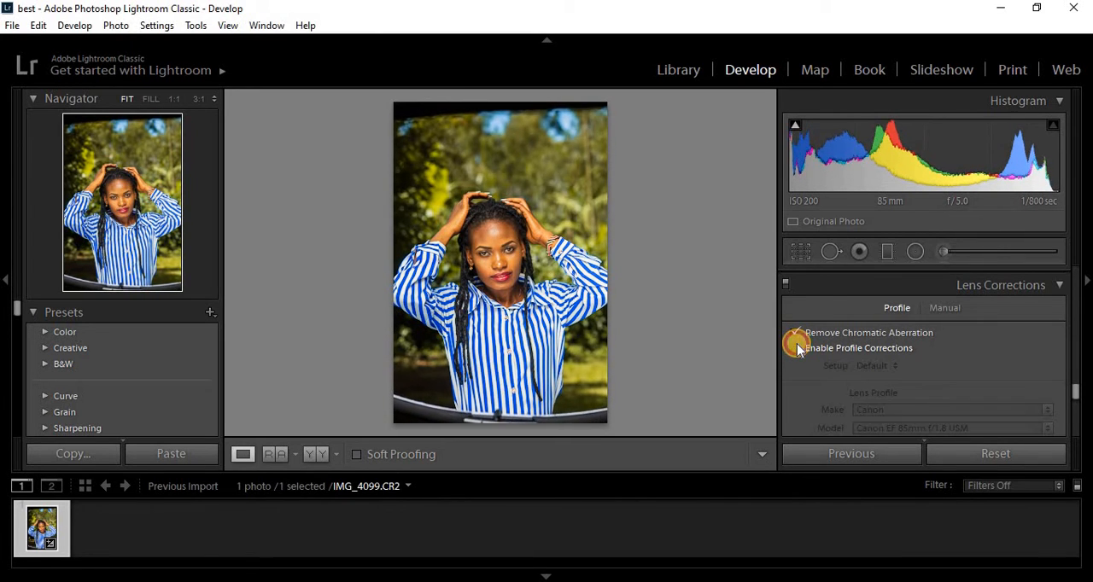
{"action": "left_click", "coordinate": [796, 349]}
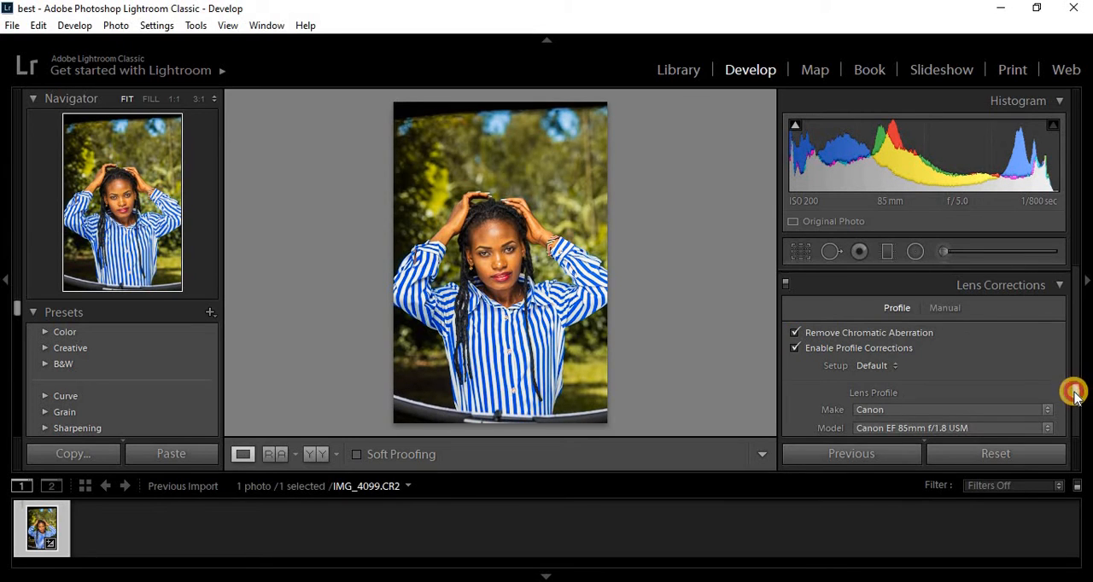
{"action": "scroll", "coordinate": [1074, 393], "scroll_direction": "down", "scroll_amount": 4}
{"action": "scroll", "coordinate": [1074, 392], "scroll_direction": "up", "scroll_amount": 2}
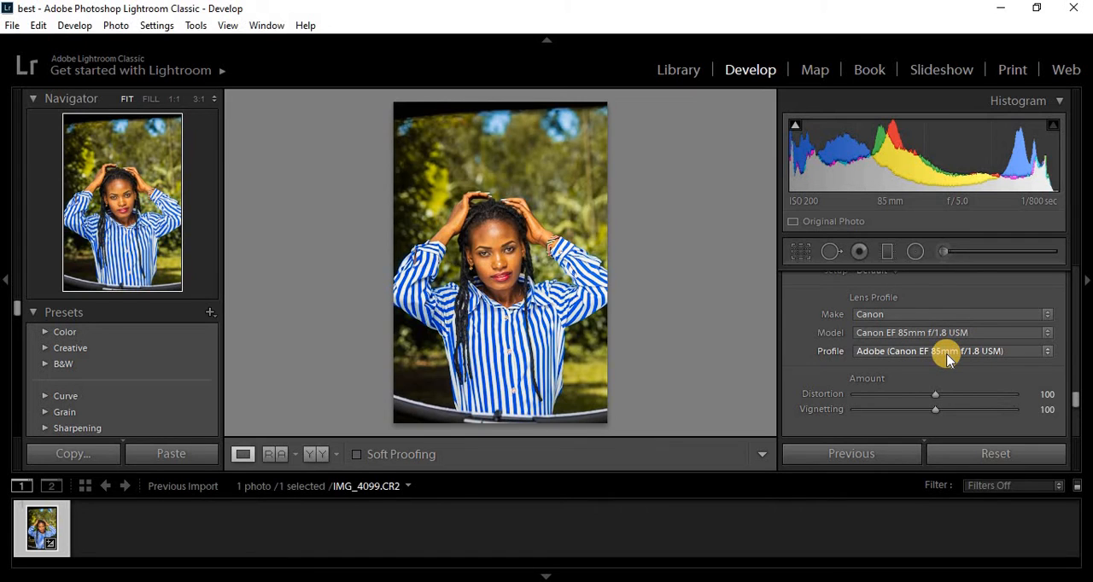
- View the Transform settings with their Upright options and close them without making a change
{"action": "left_click_drag", "start_coordinate": [1073, 402], "coordinate": [1074, 410]}
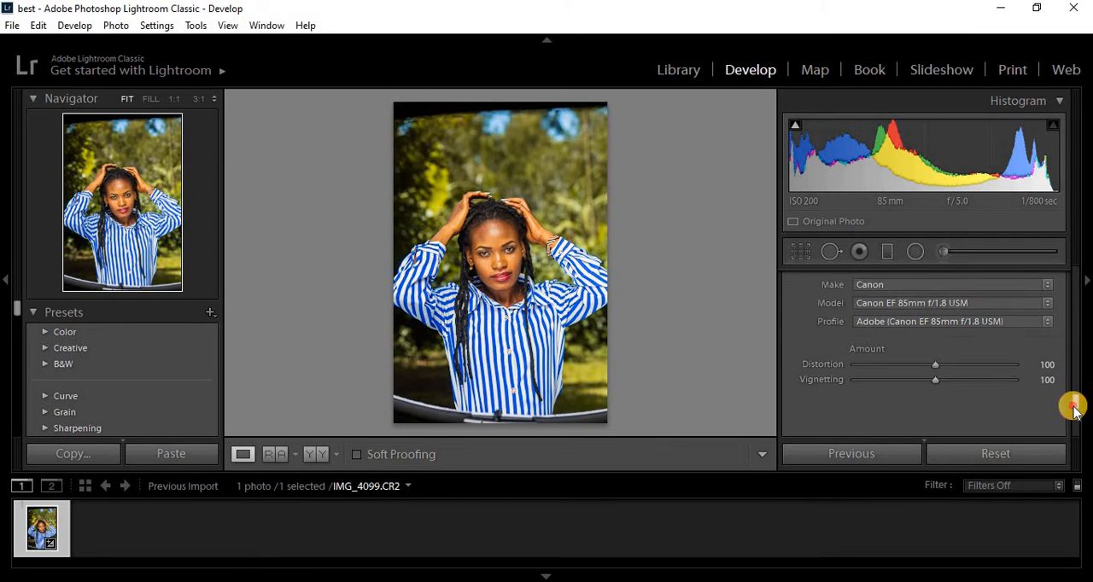
{"action": "scroll", "coordinate": [1074, 408], "scroll_direction": "down", "scroll_amount": 5}
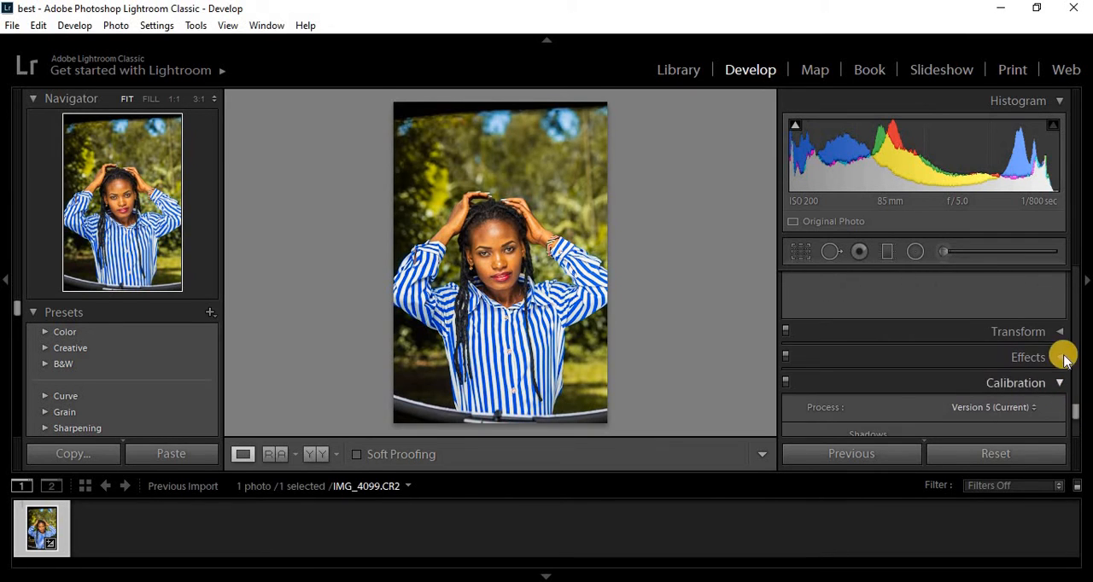
{"action": "left_click", "coordinate": [1059, 331]}
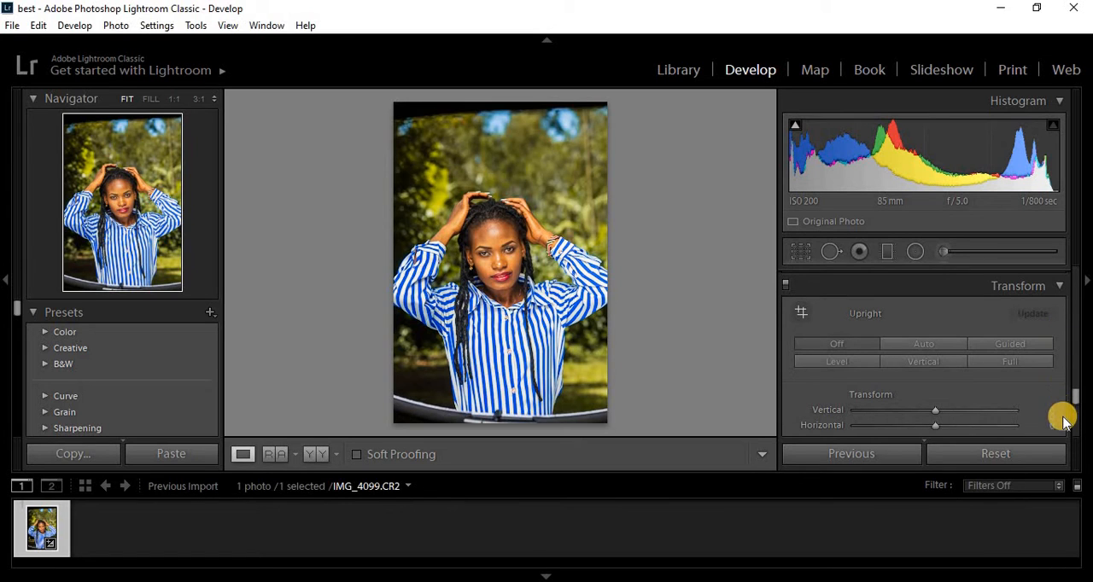
{"action": "left_click", "coordinate": [1060, 290]}
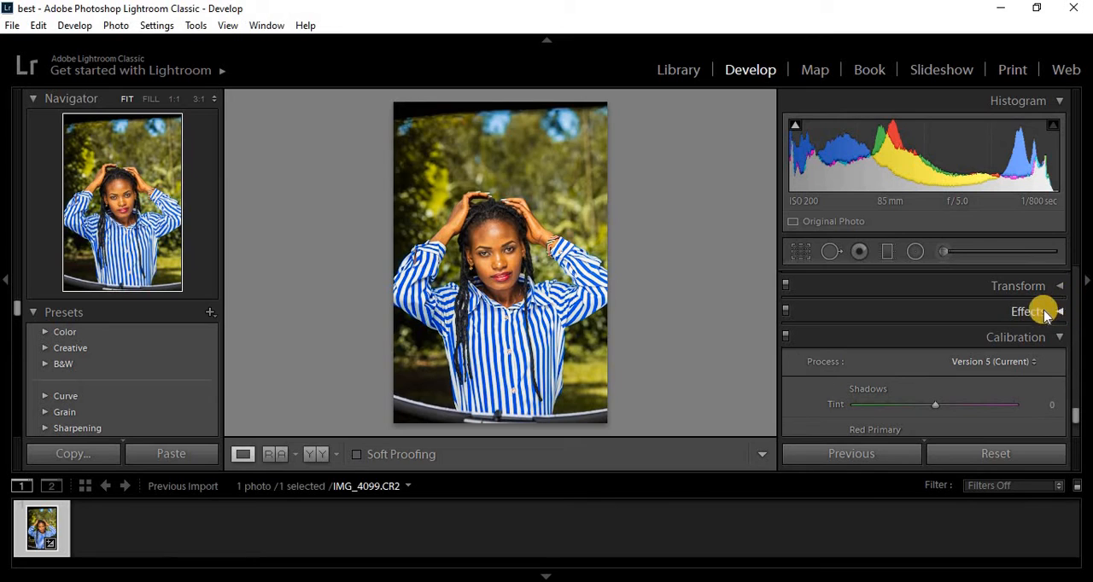
- Try the post-crop vignetting amount at -100 and at strong positive values, and reset it to 0
{"action": "left_click", "coordinate": [1058, 311]}
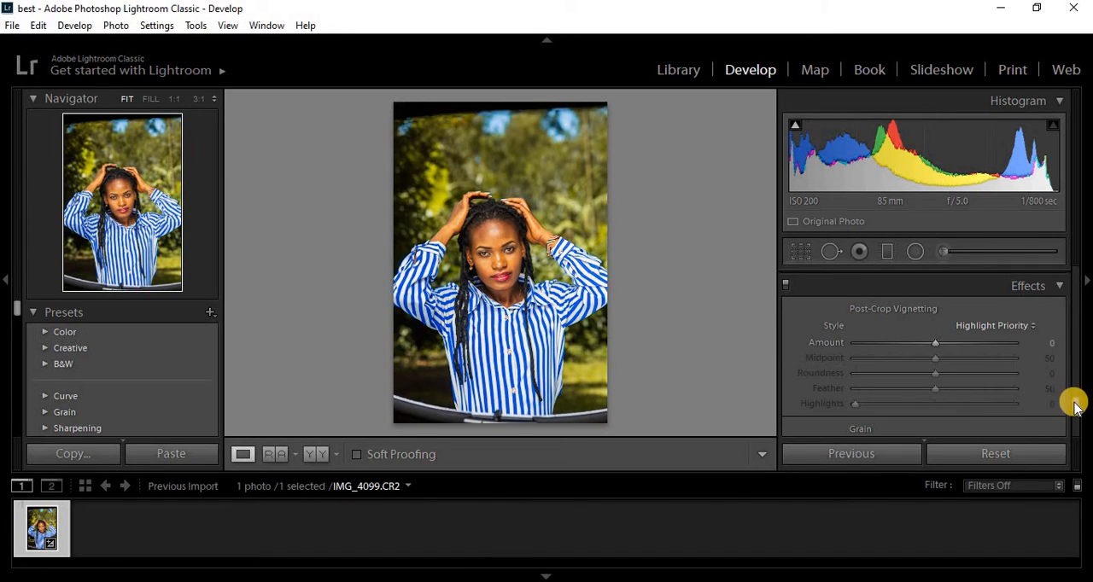
{"action": "left_click_drag", "start_coordinate": [1076, 406], "coordinate": [1078, 405]}
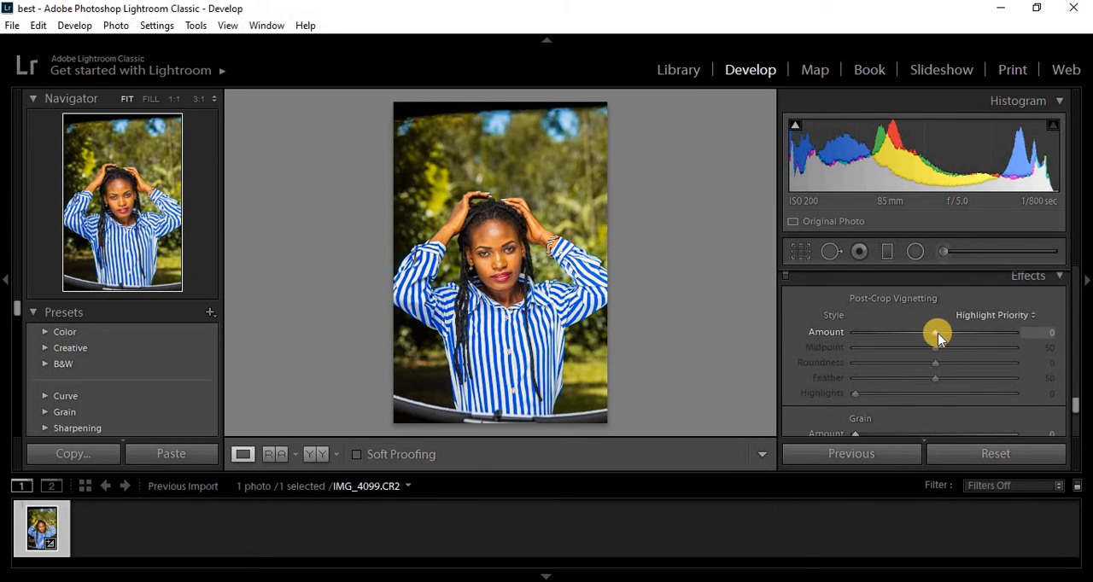
{"action": "left_click_drag", "start_coordinate": [936, 335], "coordinate": [838, 335]}
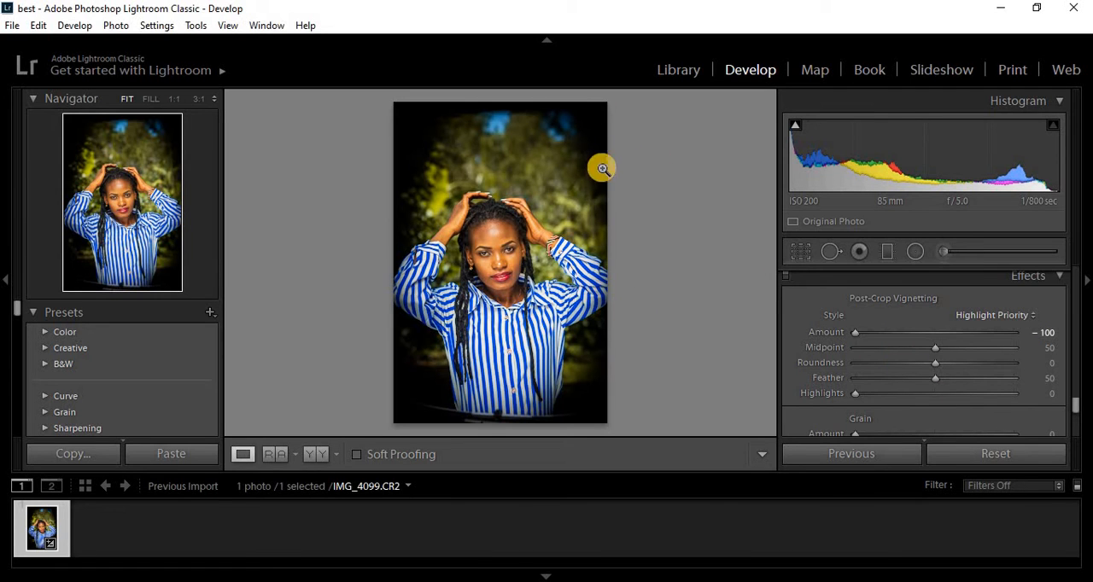
{"action": "left_click_drag", "start_coordinate": [856, 333], "coordinate": [1081, 337]}
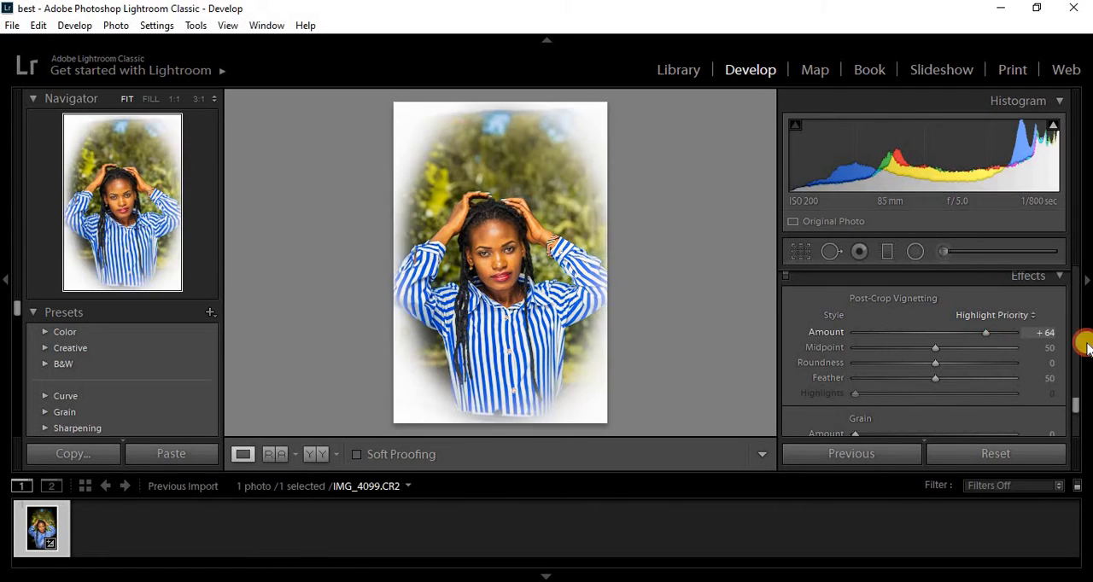
{"action": "double_click", "coordinate": [1015, 335]}
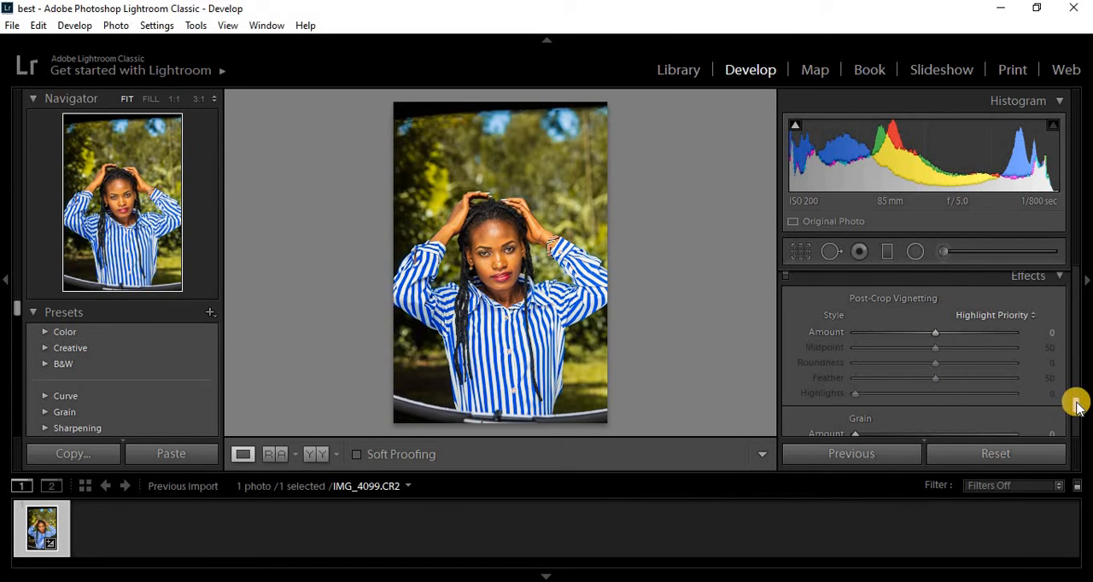
- Set the red primary hue to +15 and its saturation to -4 in the calibration settings
{"action": "scroll", "coordinate": [1076, 409], "scroll_direction": "down", "scroll_amount": 3}
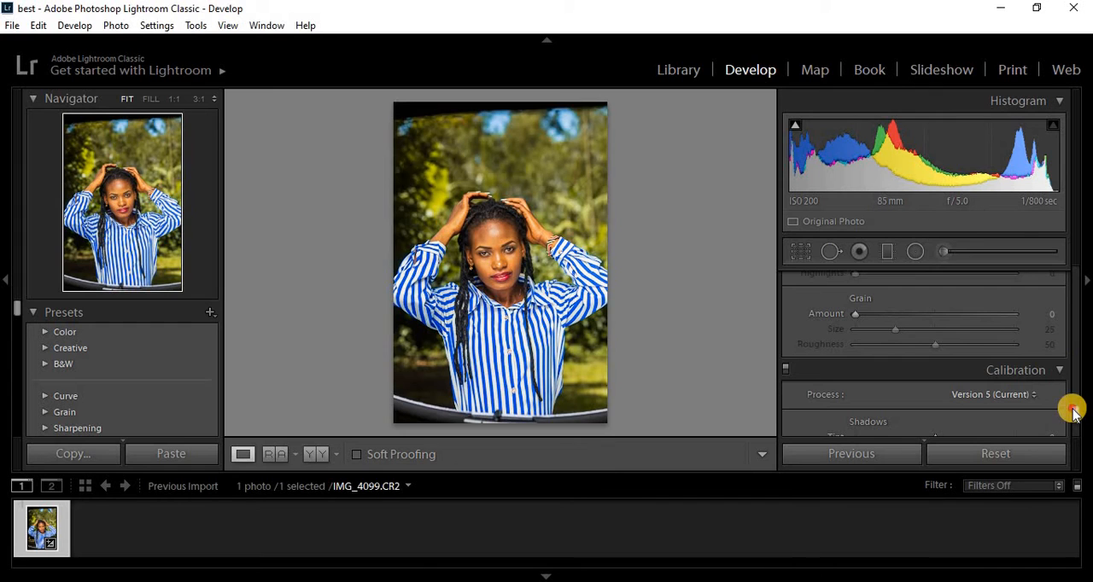
{"action": "left_click_drag", "start_coordinate": [1072, 408], "coordinate": [1073, 417]}
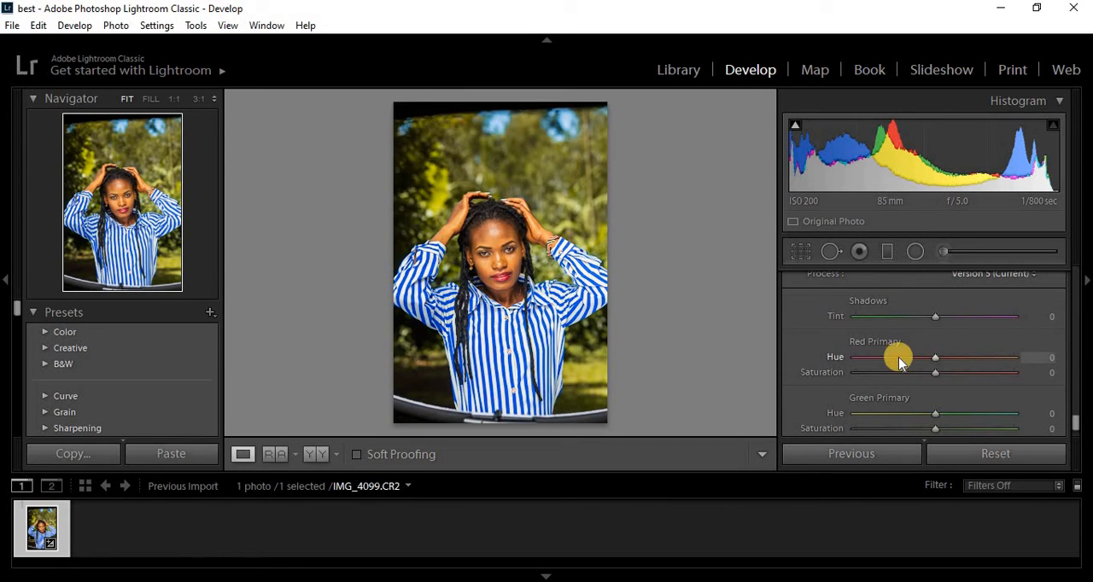
{"action": "left_click_drag", "start_coordinate": [1074, 425], "coordinate": [1074, 427]}
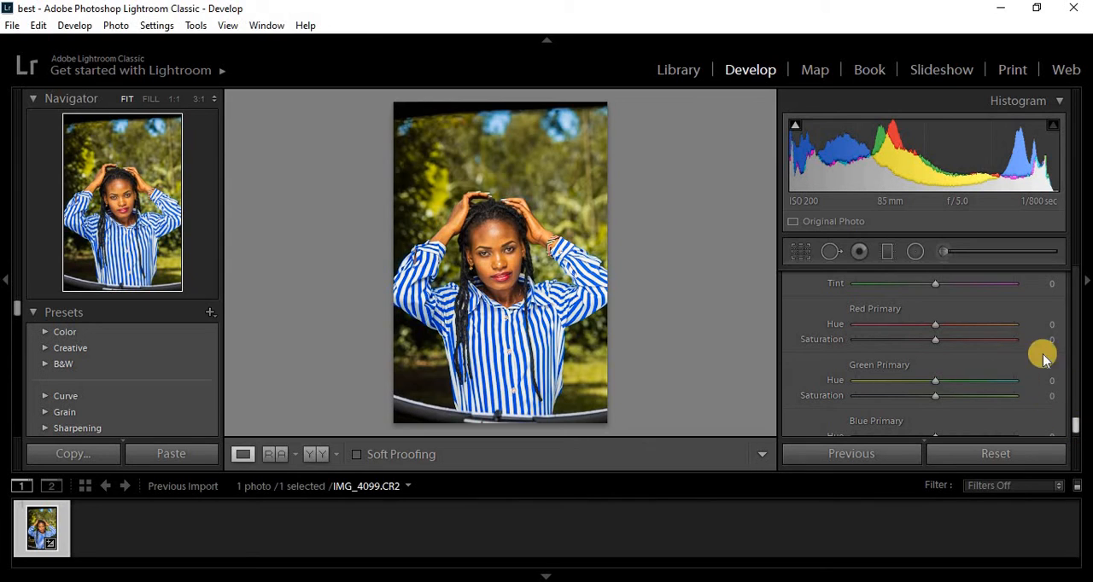
{"action": "left_click_drag", "start_coordinate": [1073, 424], "coordinate": [1070, 417]}
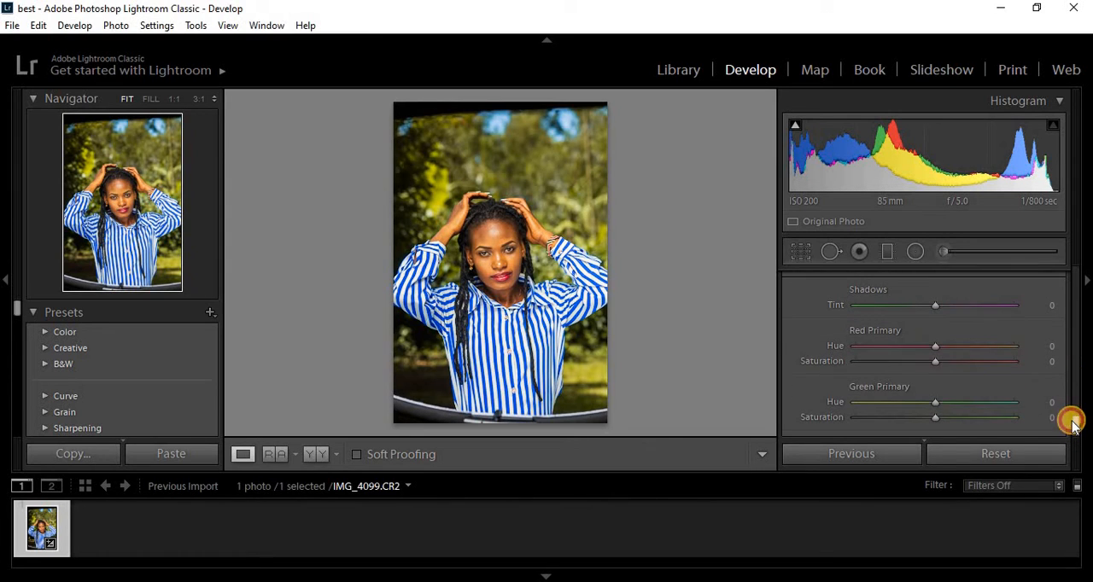
{"action": "left_click_drag", "start_coordinate": [935, 352], "coordinate": [945, 350]}
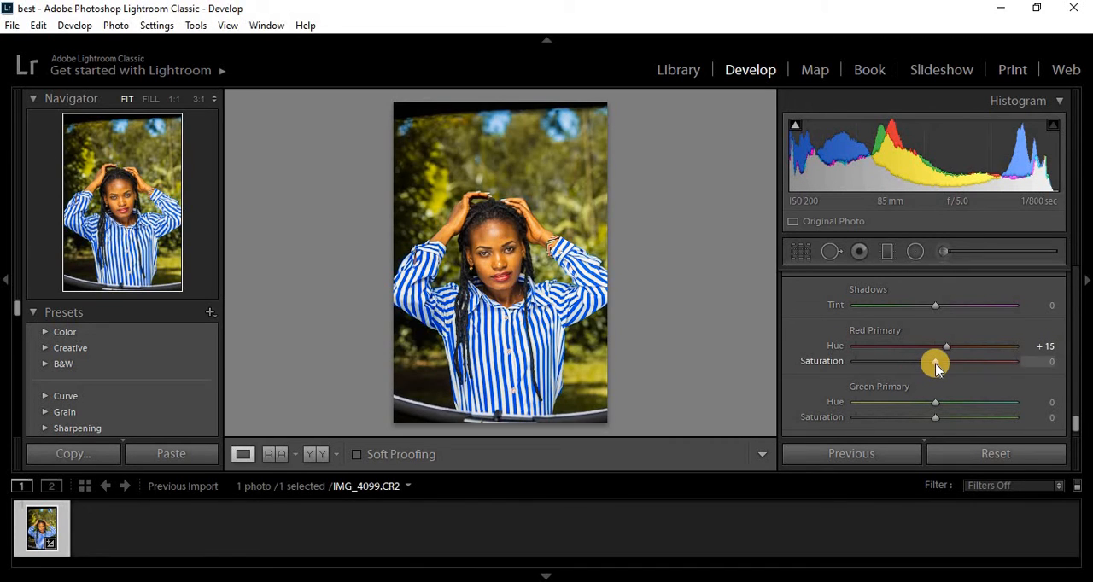
{"action": "left_click_drag", "start_coordinate": [935, 367], "coordinate": [932, 367]}
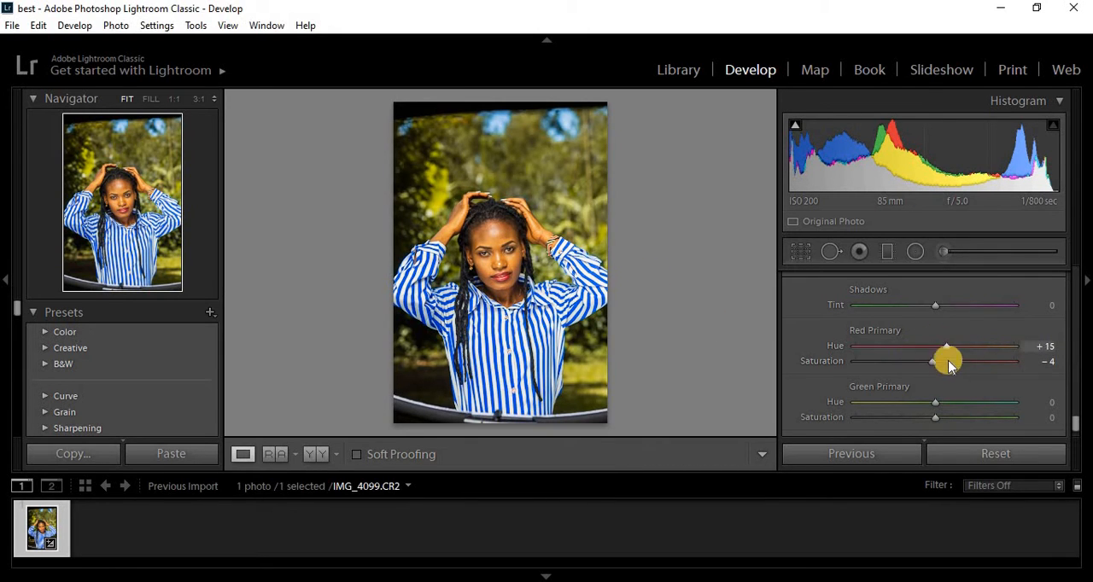
- Try negative blue primary hue values such as -62 and -8 in the calibration settings, and reset the hue to 0
{"action": "scroll", "coordinate": [1076, 419], "scroll_direction": "down", "scroll_amount": 2}
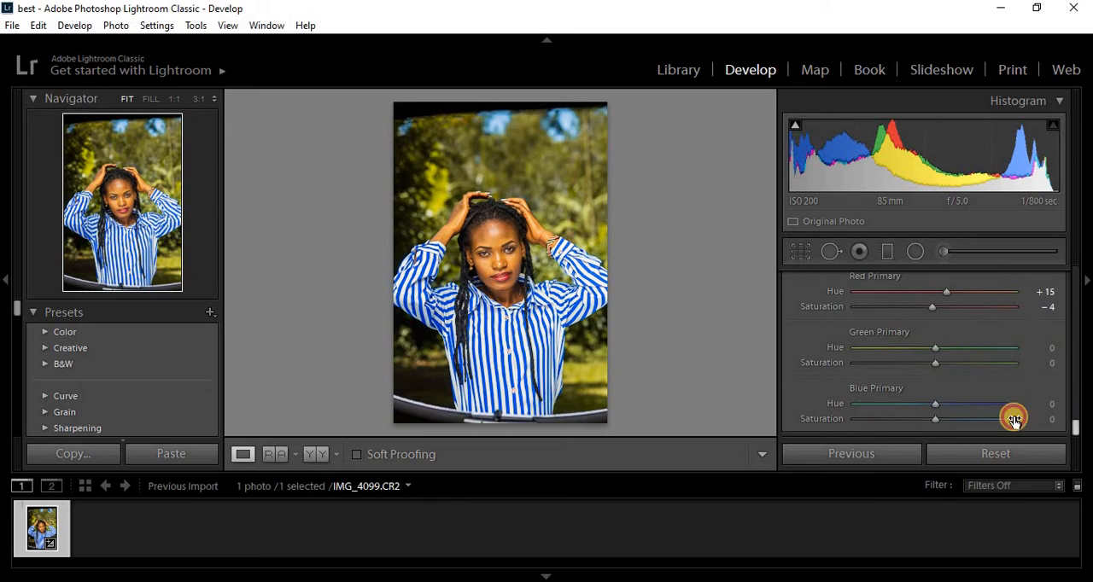
{"action": "mouse_move", "coordinate": [935, 348]}
{"action": "left_mouse_down"}
{"action": "mouse_move", "coordinate": [983, 346]}
{"action": "mouse_move", "coordinate": [863, 356]}
{"action": "mouse_move", "coordinate": [936, 361]}
{"action": "left_mouse_up"}
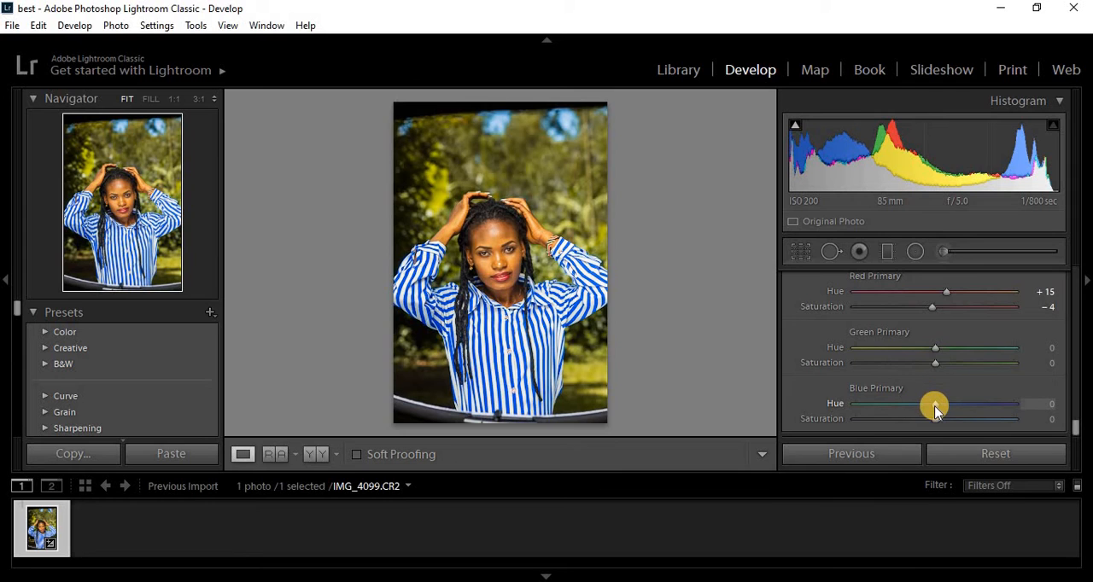
{"action": "left_click_drag", "start_coordinate": [935, 409], "coordinate": [885, 411]}
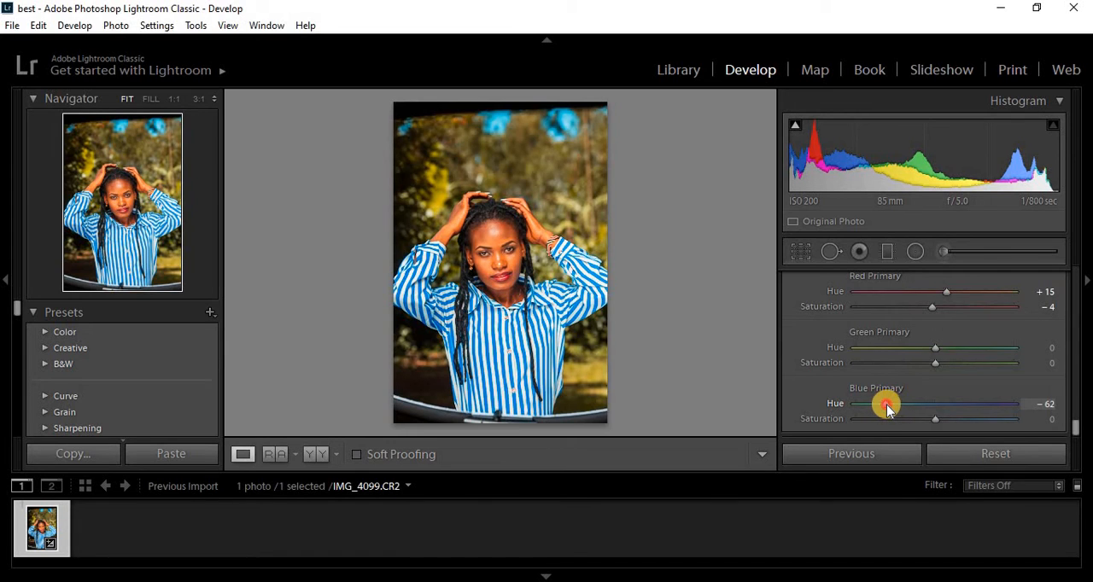
{"action": "left_click_drag", "start_coordinate": [887, 404], "coordinate": [928, 409]}
{"action": "left_click", "coordinate": [880, 405]}
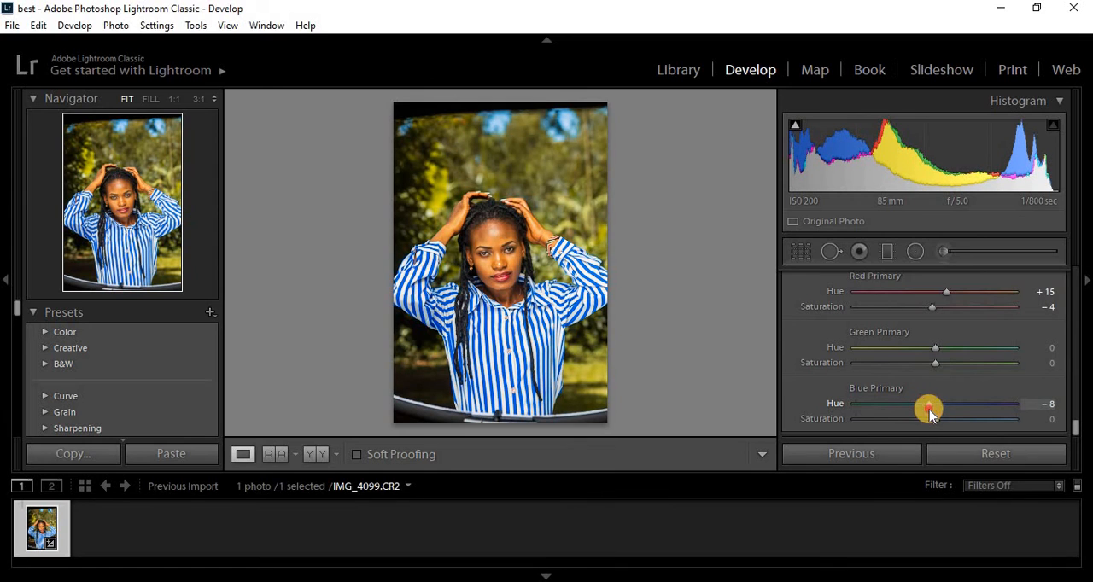
{"action": "double_click", "coordinate": [929, 408]}
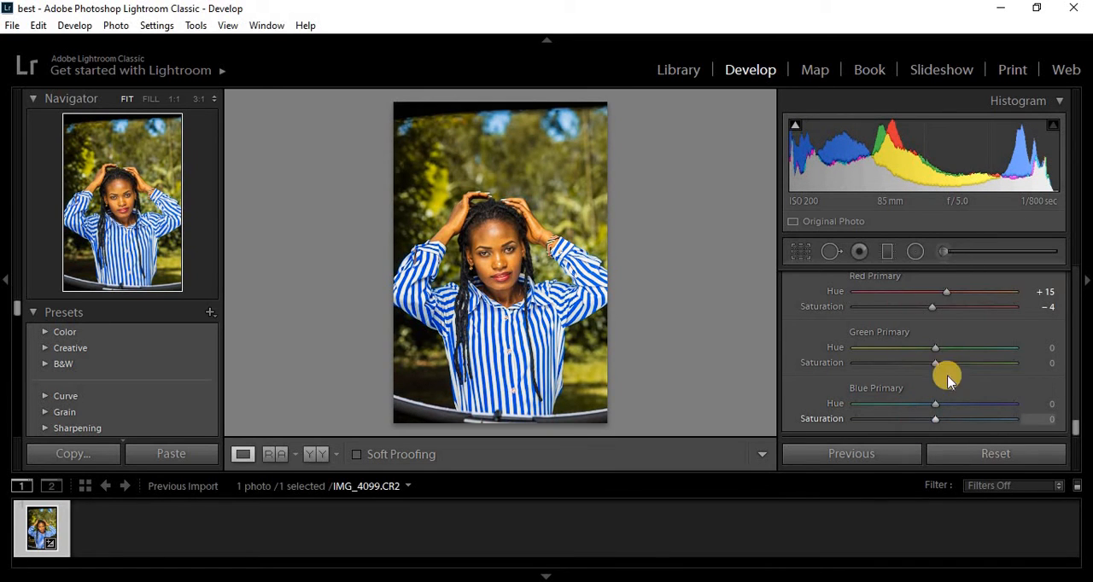
{"action": "scroll", "coordinate": [1076, 427], "scroll_direction": "up", "scroll_amount": 2}
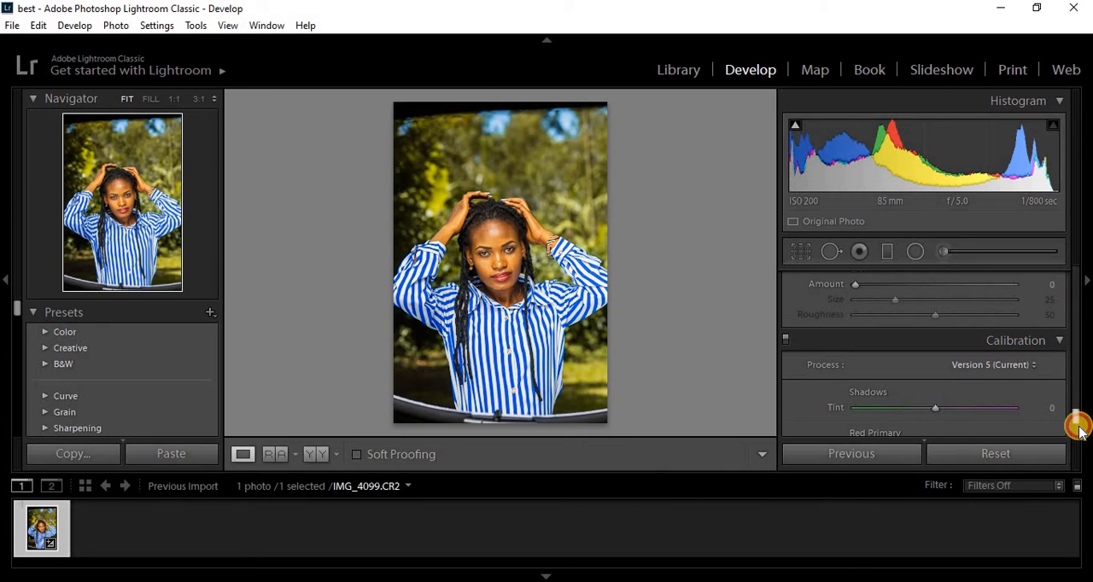
- Open the Crop & Straighten tool, try a tighter crop from the photo's upper-right corner, and restore the full frame
{"action": "mouse_move", "coordinate": [1075, 422]}
{"action": "left_mouse_down"}
{"action": "mouse_move", "coordinate": [1074, 437]}
{"action": "mouse_move", "coordinate": [1073, 426]}
{"action": "left_mouse_up"}
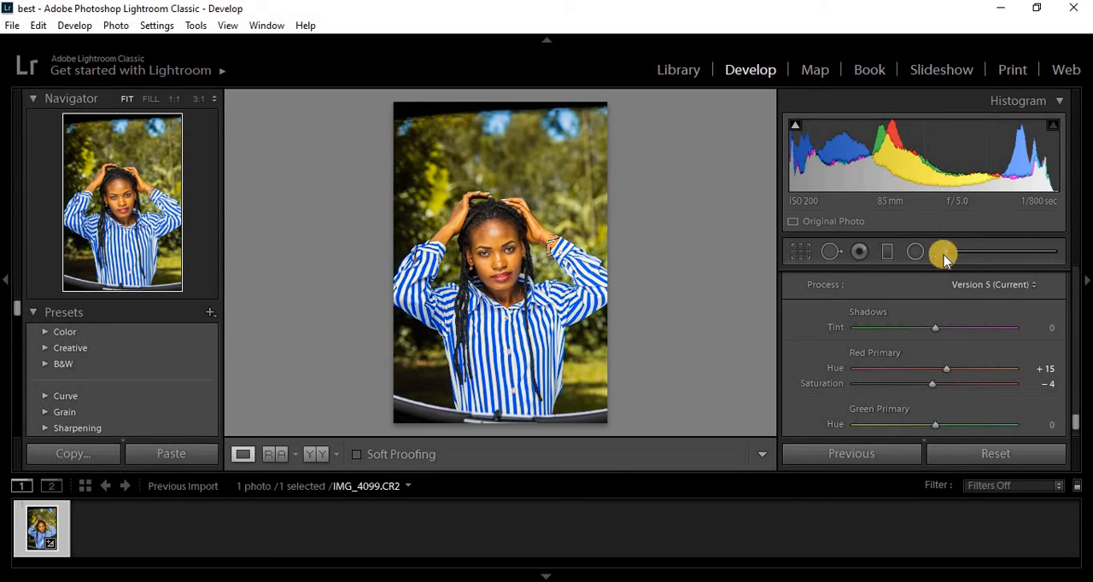
{"action": "left_click", "coordinate": [800, 249]}
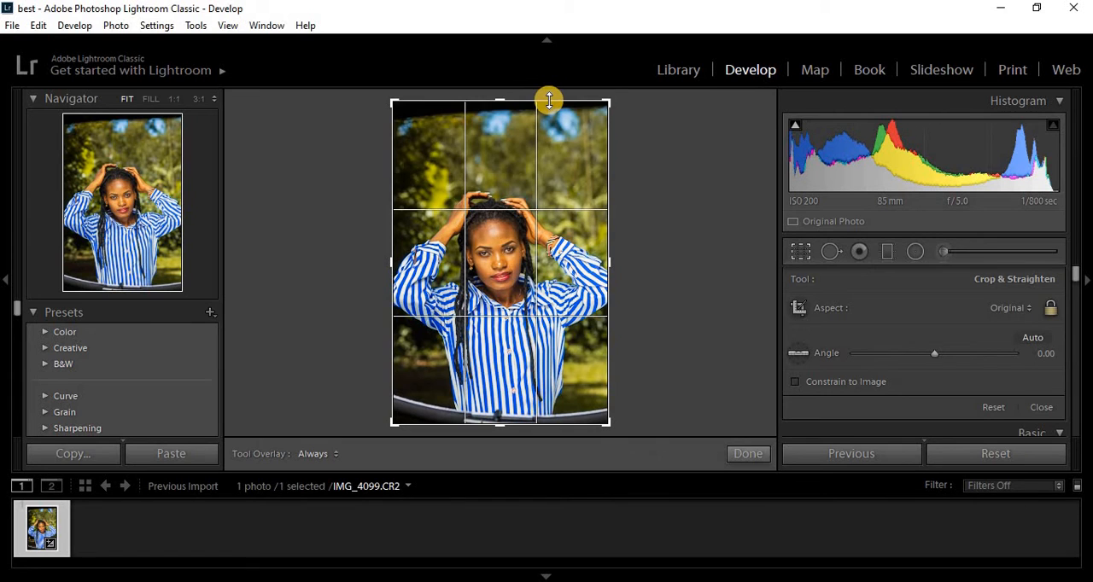
{"action": "mouse_move", "coordinate": [548, 102]}
{"action": "left_mouse_down"}
{"action": "mouse_move", "coordinate": [547, 147]}
{"action": "mouse_move", "coordinate": [541, 97]}
{"action": "mouse_move", "coordinate": [556, 117]}
{"action": "mouse_move", "coordinate": [553, 146]}
{"action": "mouse_move", "coordinate": [564, 99]}
{"action": "left_mouse_up"}
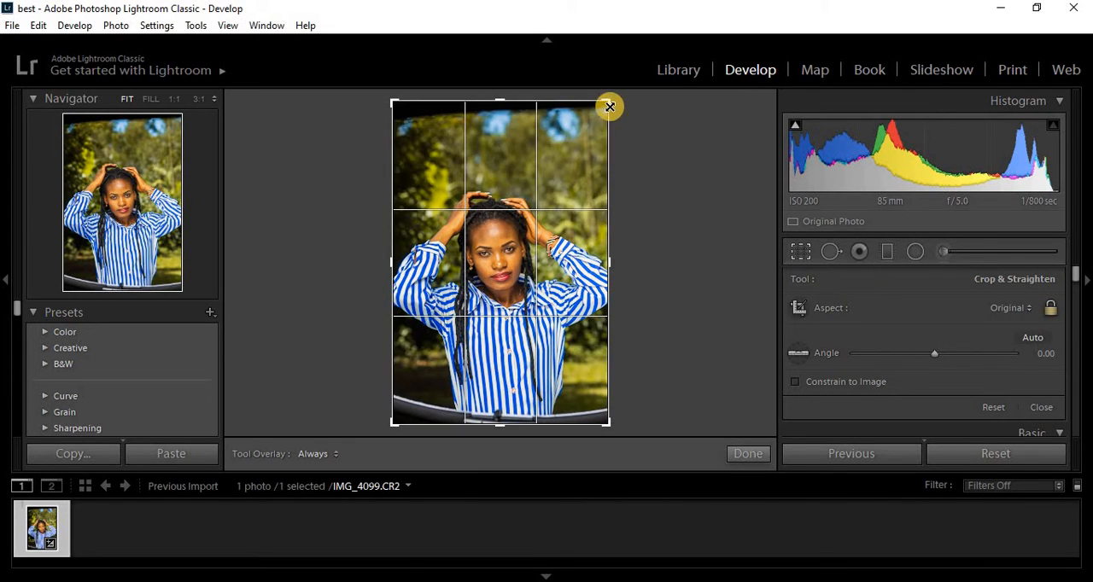
{"action": "left_click_drag", "start_coordinate": [609, 101], "coordinate": [575, 153]}
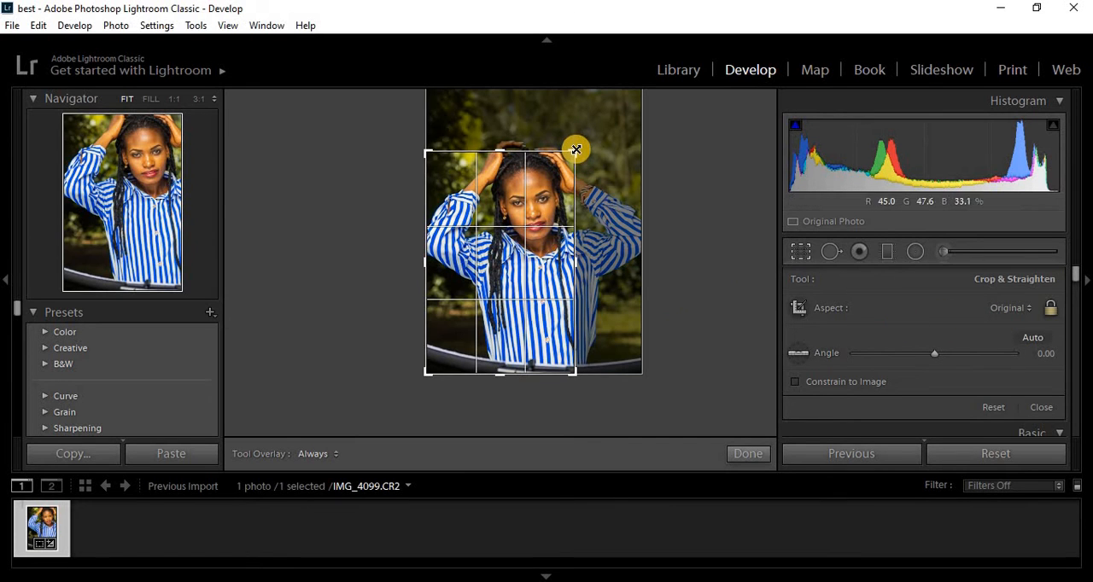
{"action": "left_click_drag", "start_coordinate": [576, 149], "coordinate": [613, 100]}
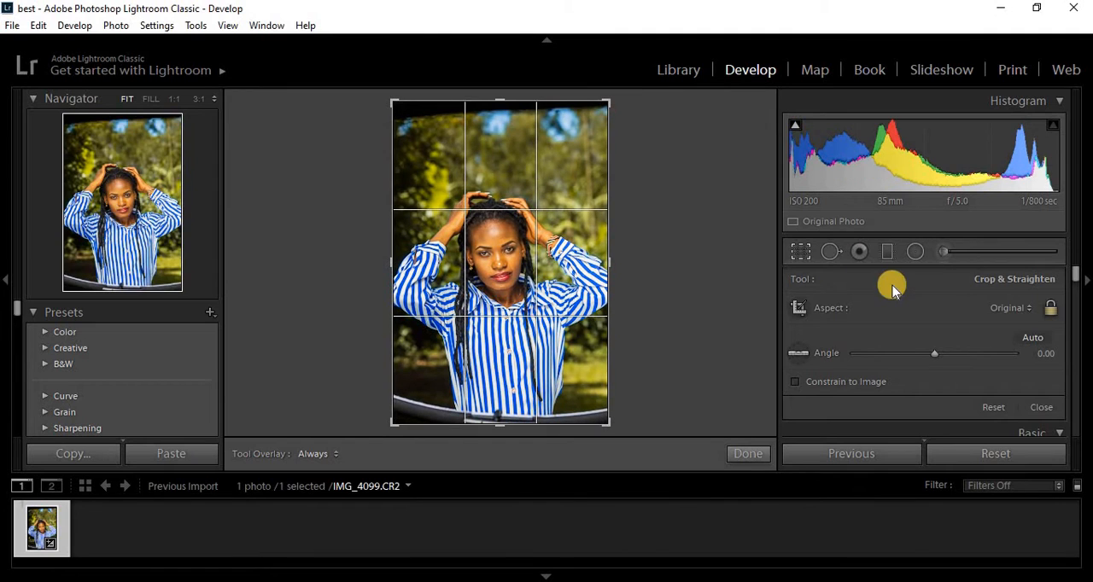
- Crop the portrait to the 4 x 5 / 8 x 10 aspect ratio, rotate it by 1.64, and apply the crop
{"action": "left_click", "coordinate": [1011, 309]}
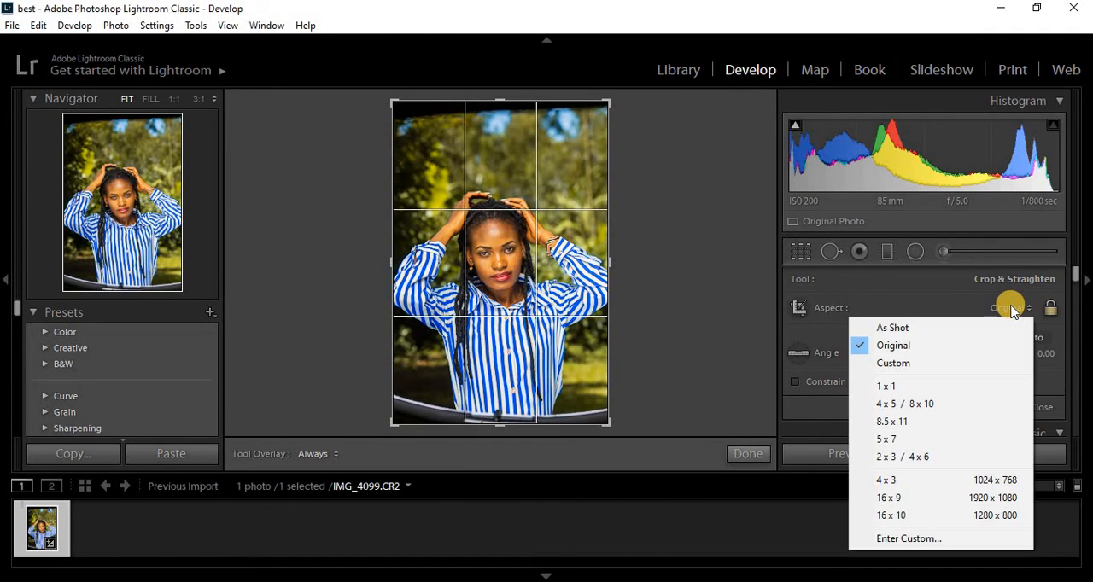
{"action": "left_click", "coordinate": [890, 407]}
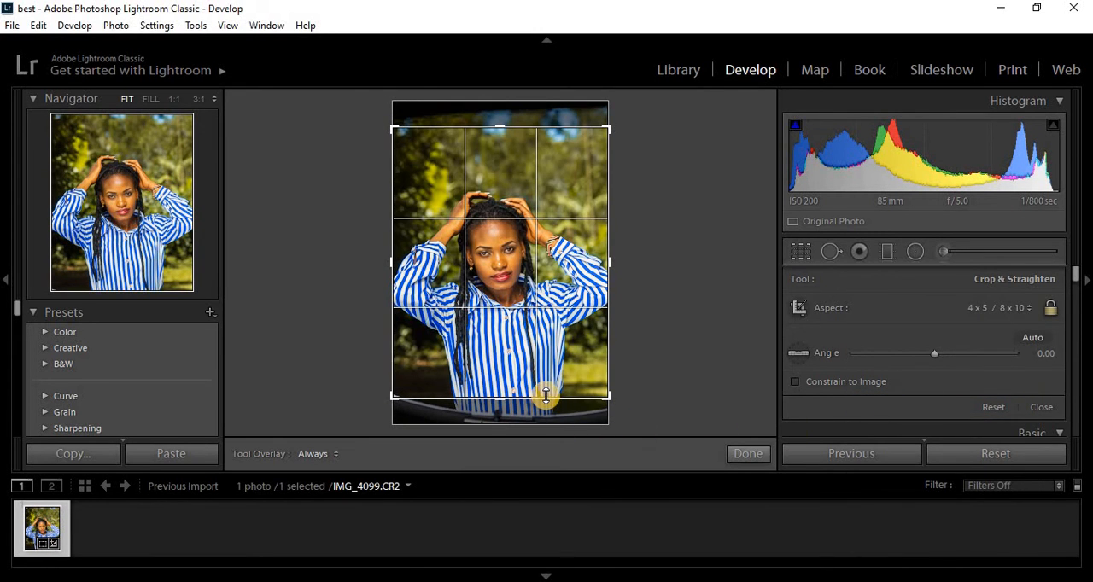
{"action": "left_click_drag", "start_coordinate": [546, 397], "coordinate": [545, 391]}
{"action": "left_click_drag", "start_coordinate": [674, 183], "coordinate": [673, 186]}
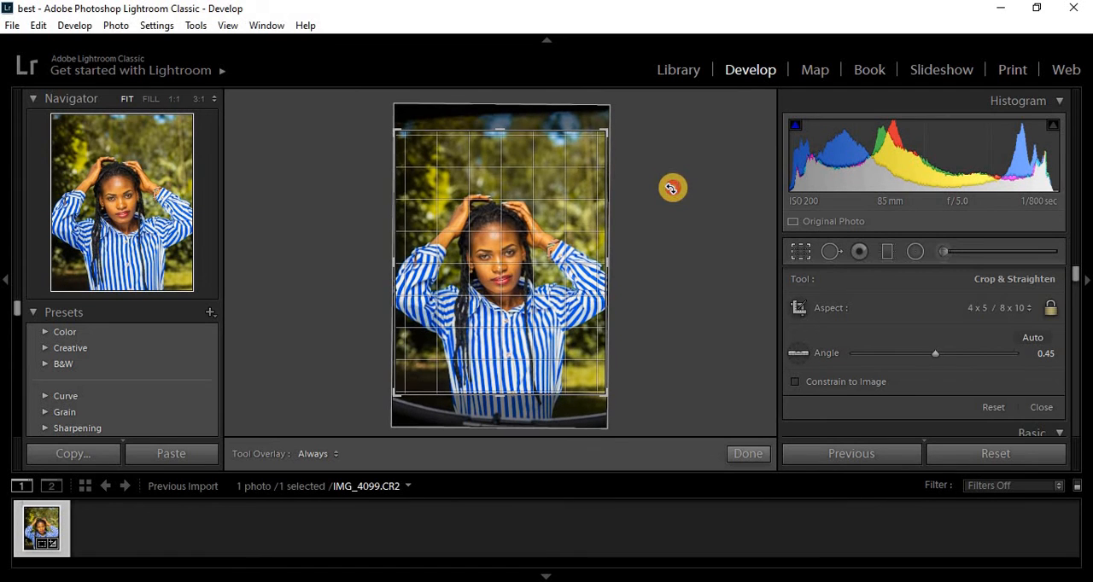
{"action": "left_click_drag", "start_coordinate": [580, 130], "coordinate": [639, 181]}
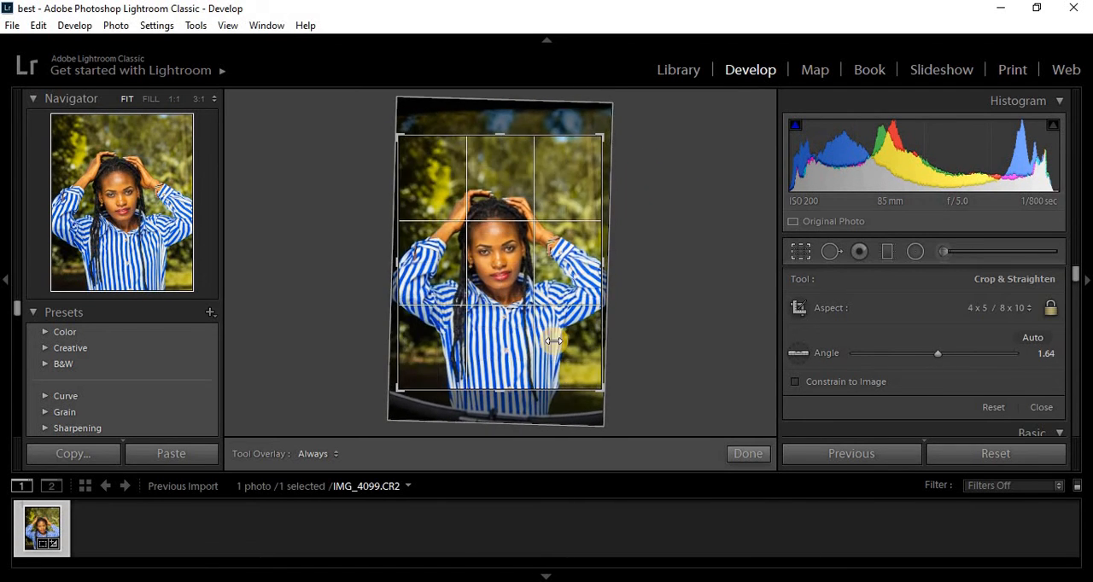
{"action": "double_click", "coordinate": [570, 366]}
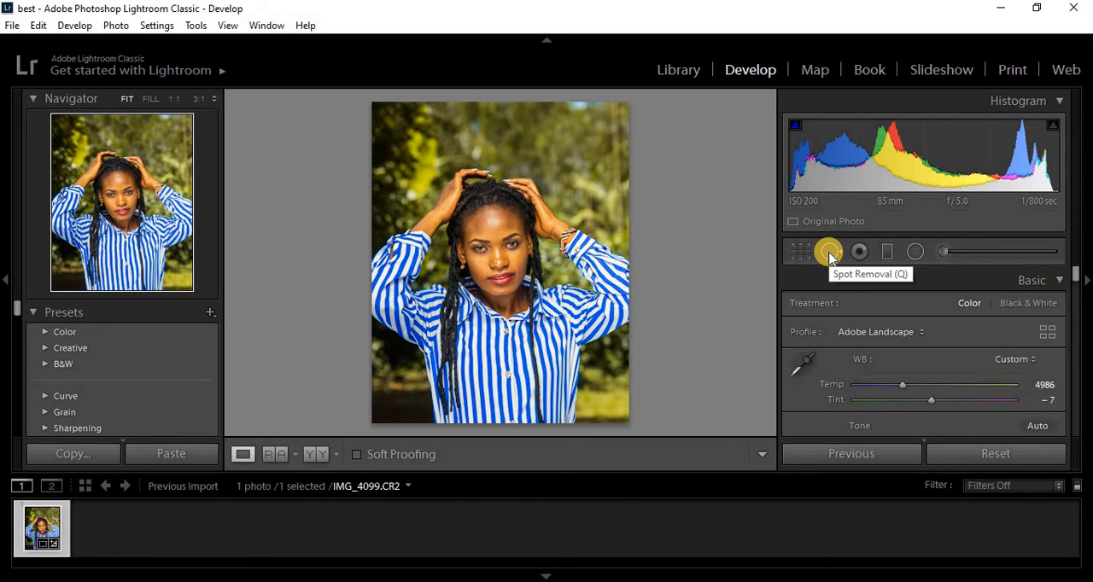
- Heal two blemishes on the forehead near the woman's left temple using the Spot Removal brush at size 18
{"action": "left_click", "coordinate": [503, 236]}
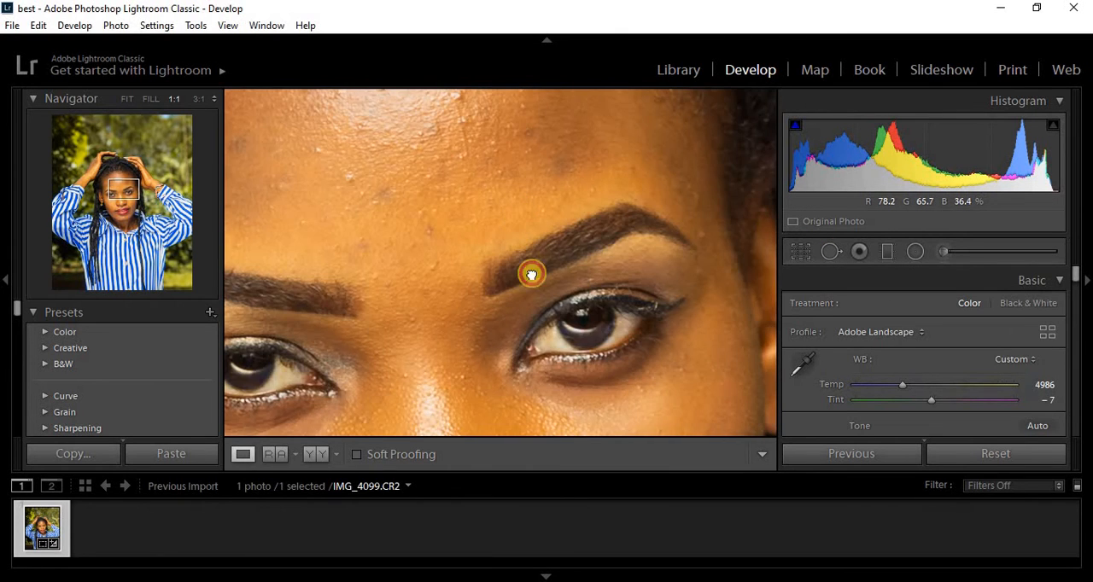
{"action": "left_click_drag", "start_coordinate": [532, 273], "coordinate": [534, 294]}
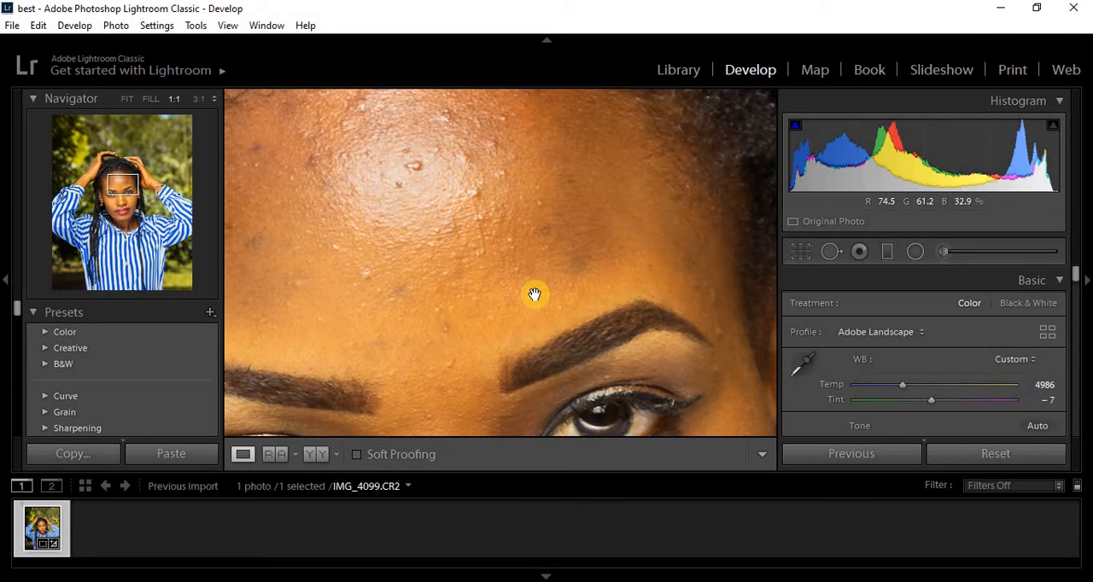
{"action": "left_click", "coordinate": [829, 253]}
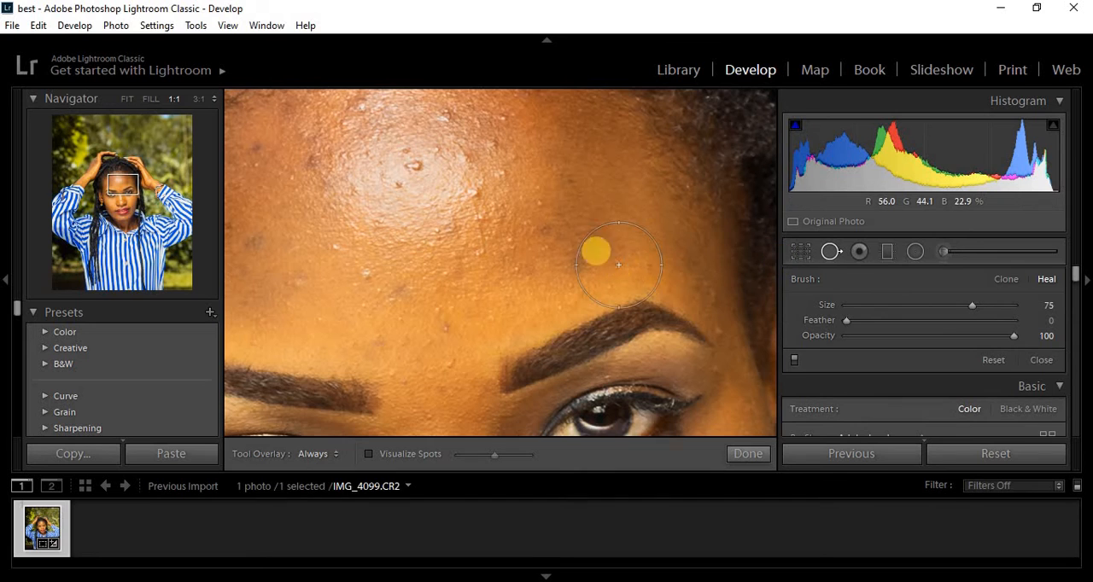
{"action": "scroll", "coordinate": [554, 216], "scroll_direction": "down", "scroll_amount": 5}
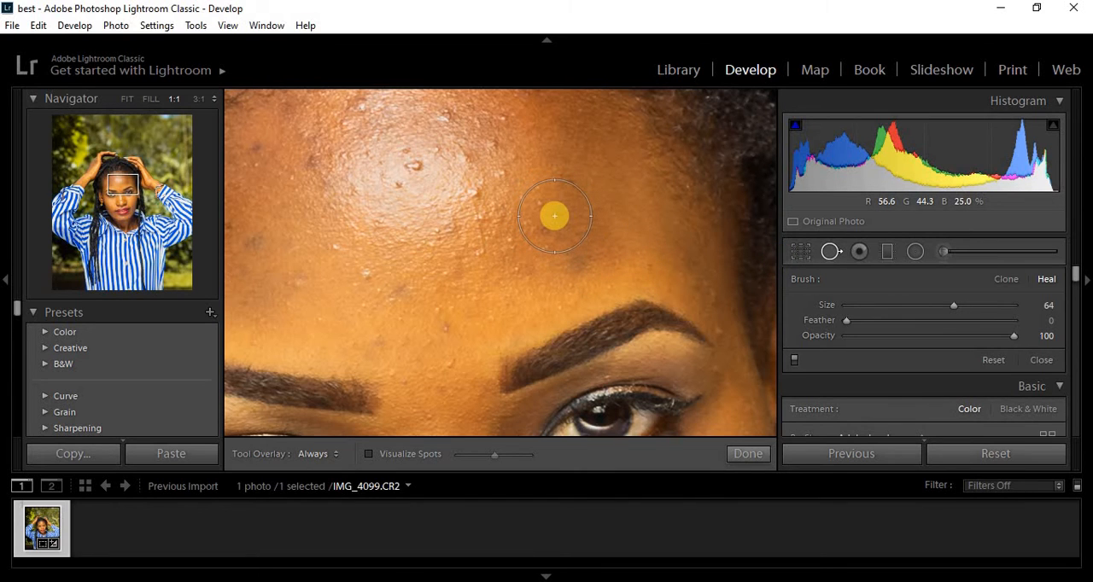
{"action": "scroll", "coordinate": [554, 216], "scroll_direction": "down", "scroll_amount": 4}
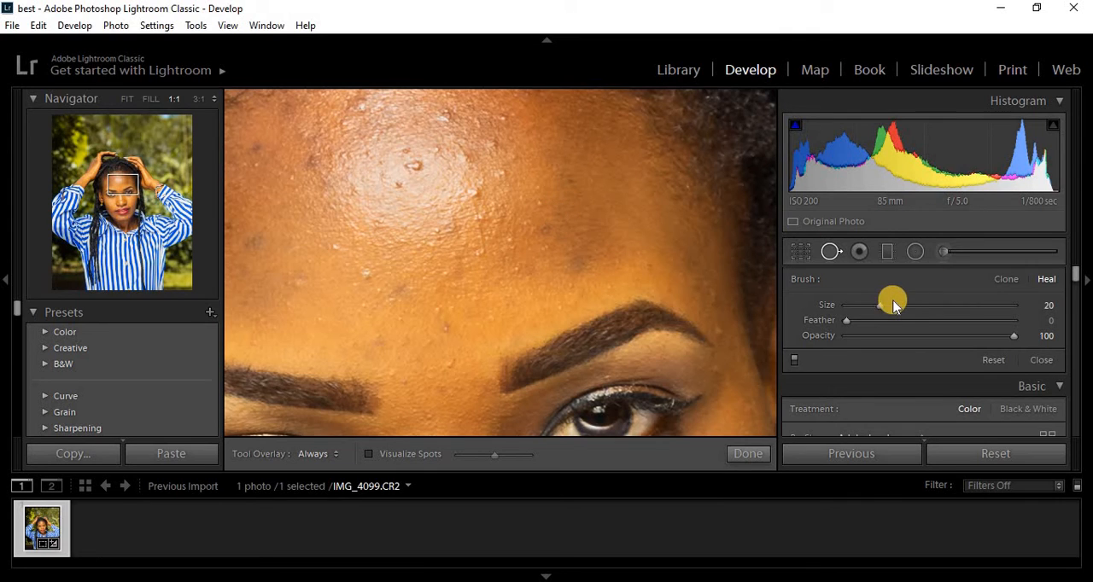
{"action": "left_click_drag", "start_coordinate": [888, 304], "coordinate": [881, 308]}
{"action": "left_click_drag", "start_coordinate": [881, 307], "coordinate": [866, 305]}
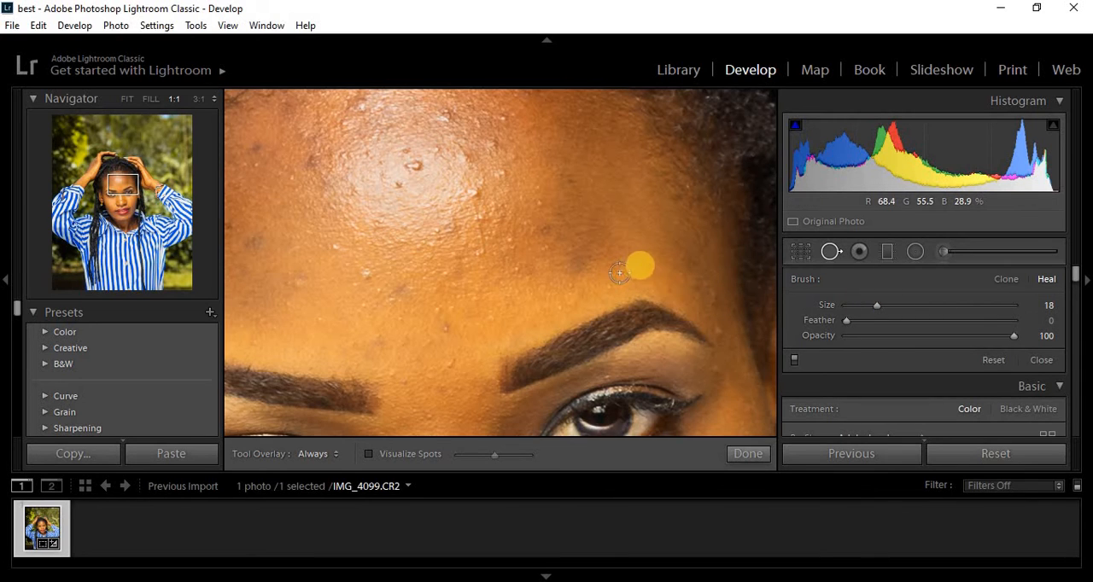
{"action": "left_click", "coordinate": [651, 264]}
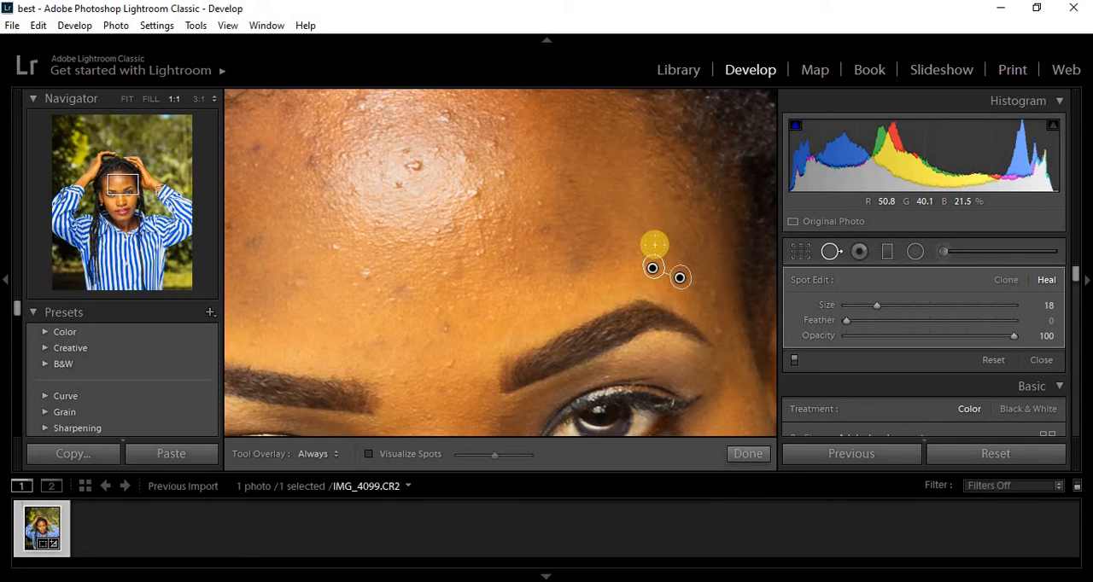
{"action": "key", "text": "Return"}
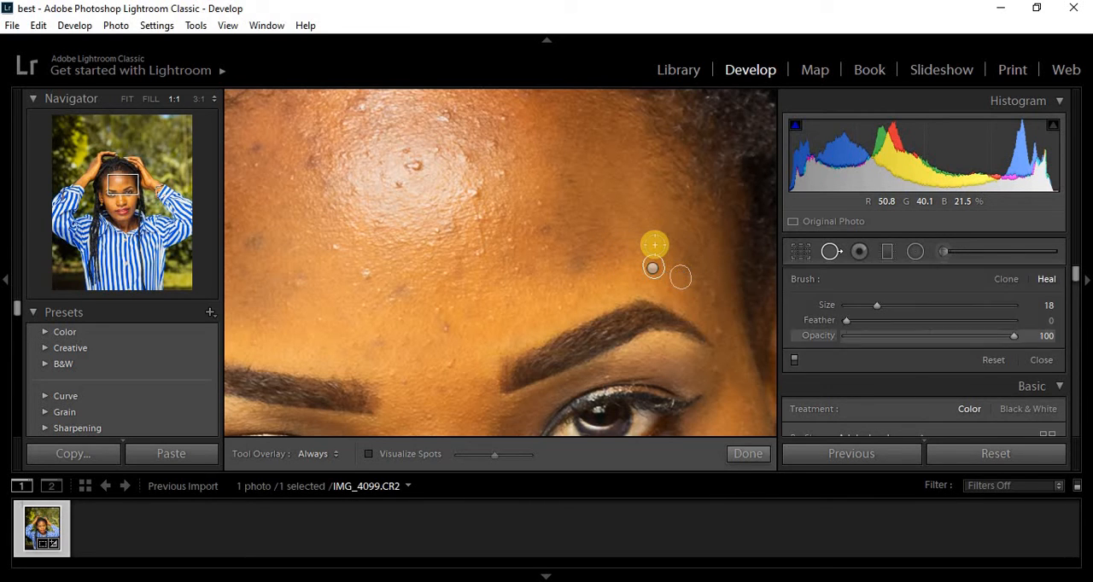
{"action": "left_click", "coordinate": [710, 290]}
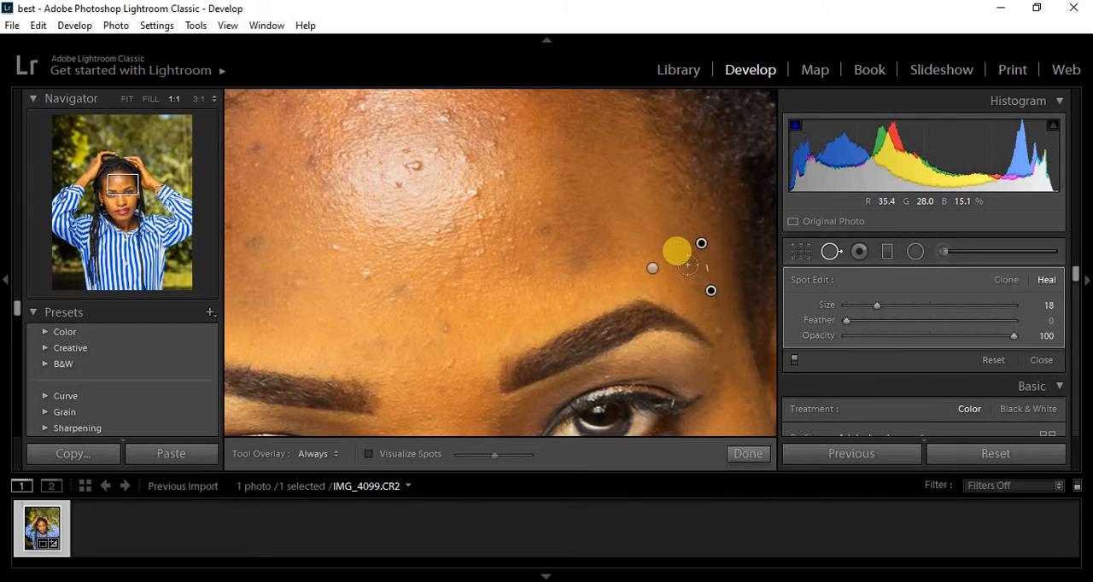
{"action": "key", "text": "Return"}
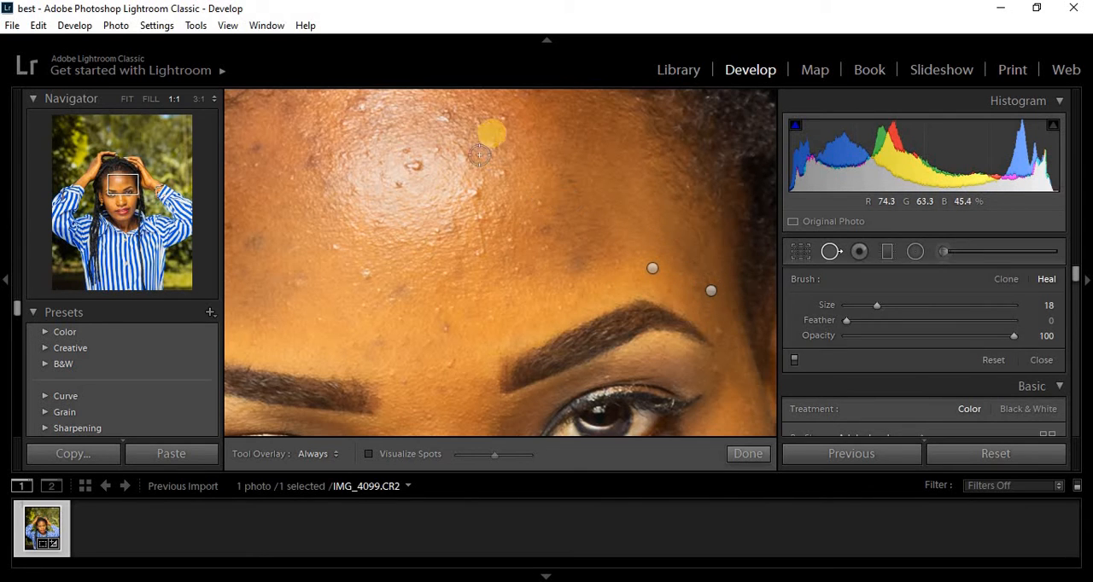
- Try healing the bump in the bright forehead highlight, delete that spot, and heal four blemishes beside the highlight at size 18
{"action": "left_click", "coordinate": [416, 166]}
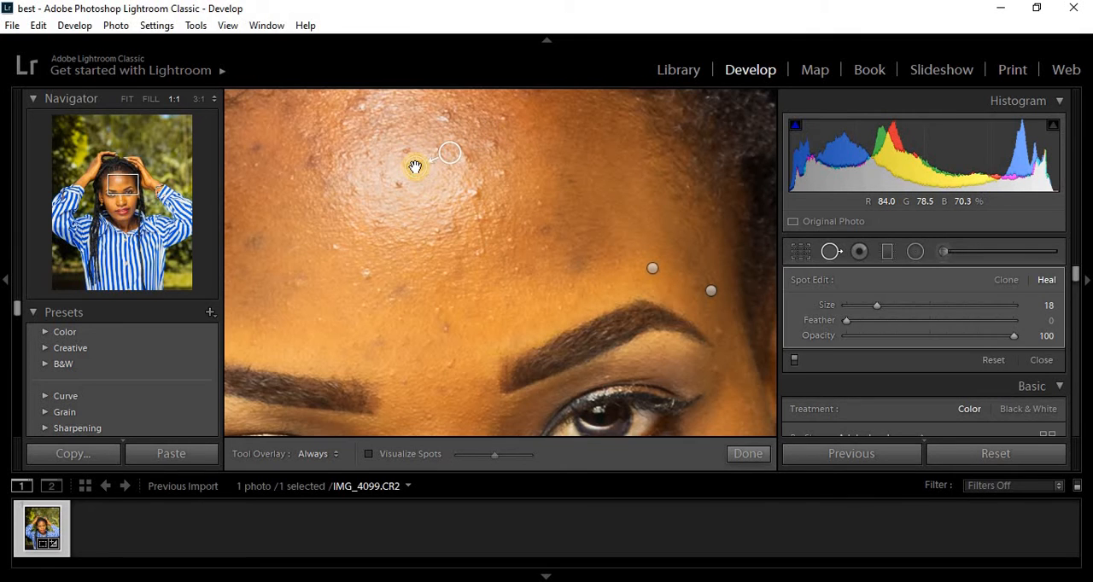
{"action": "key", "text": "Delete"}
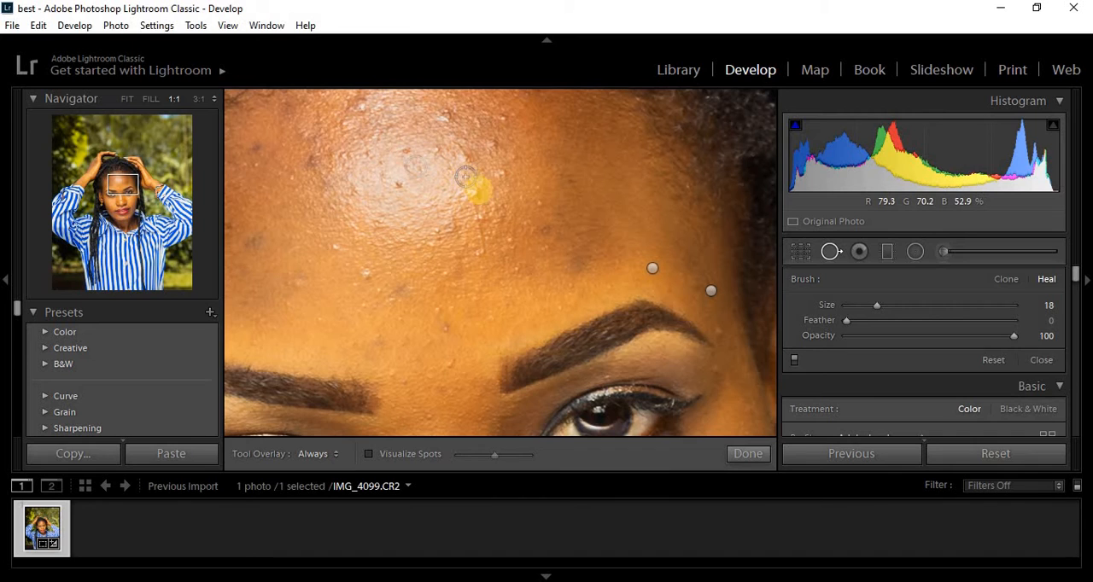
{"action": "left_click", "coordinate": [477, 193]}
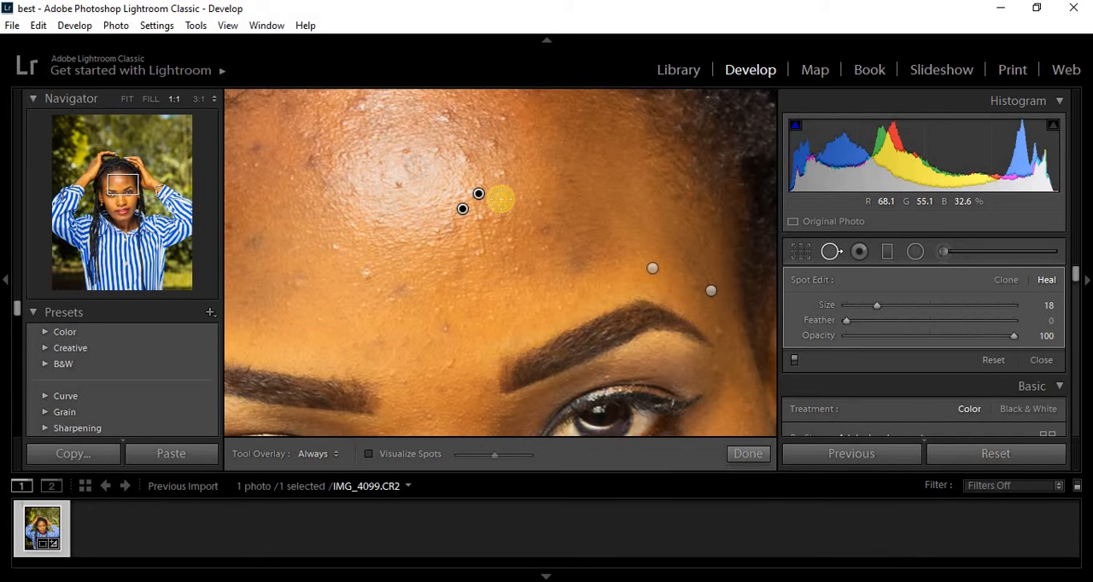
{"action": "left_click", "coordinate": [494, 142]}
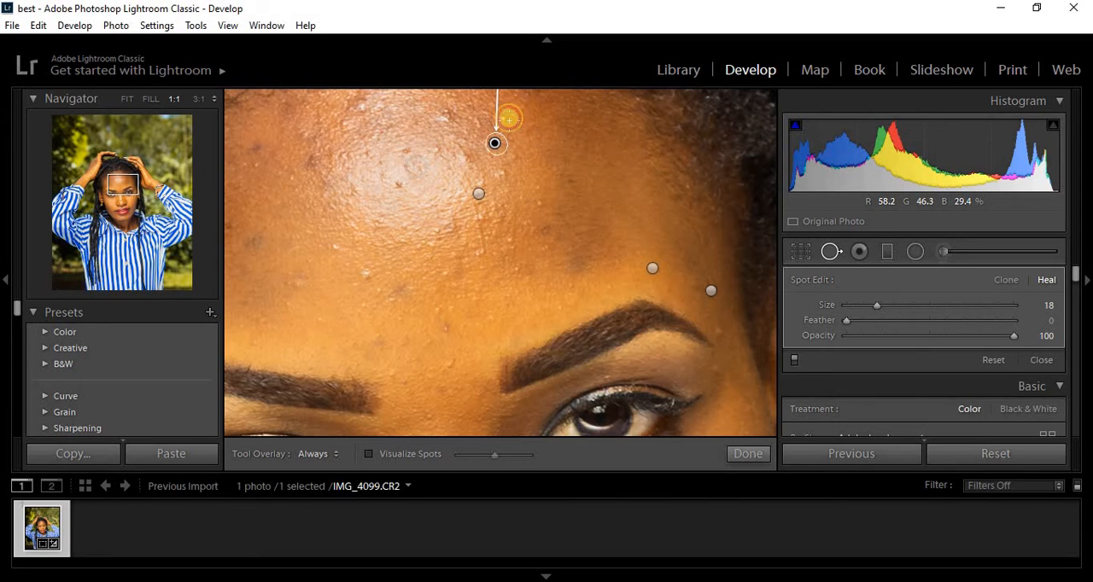
{"action": "left_click", "coordinate": [508, 119]}
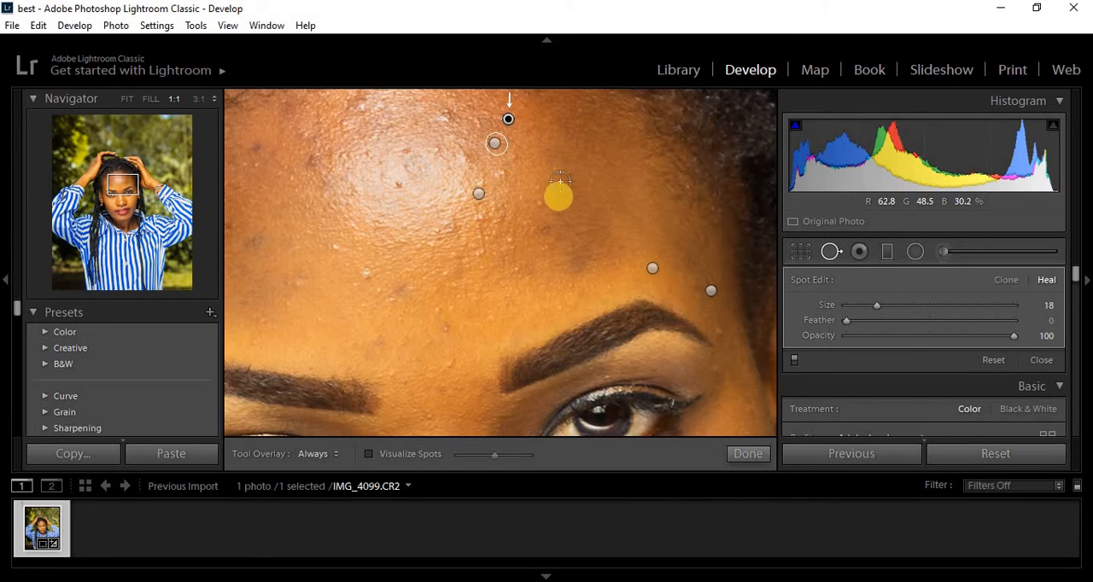
{"action": "left_click", "coordinate": [536, 201]}
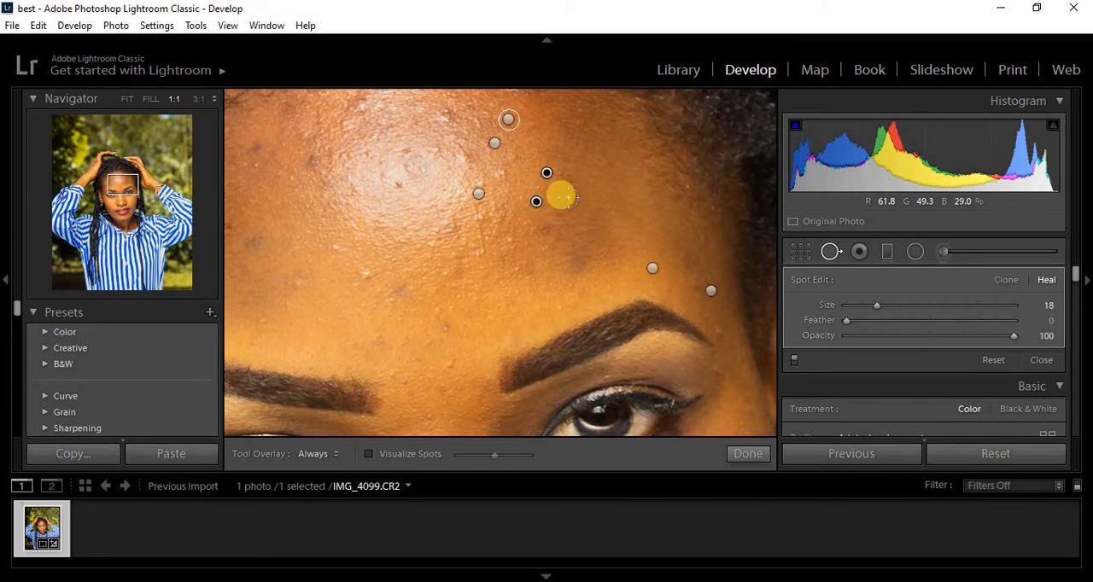
{"action": "left_click", "coordinate": [578, 202]}
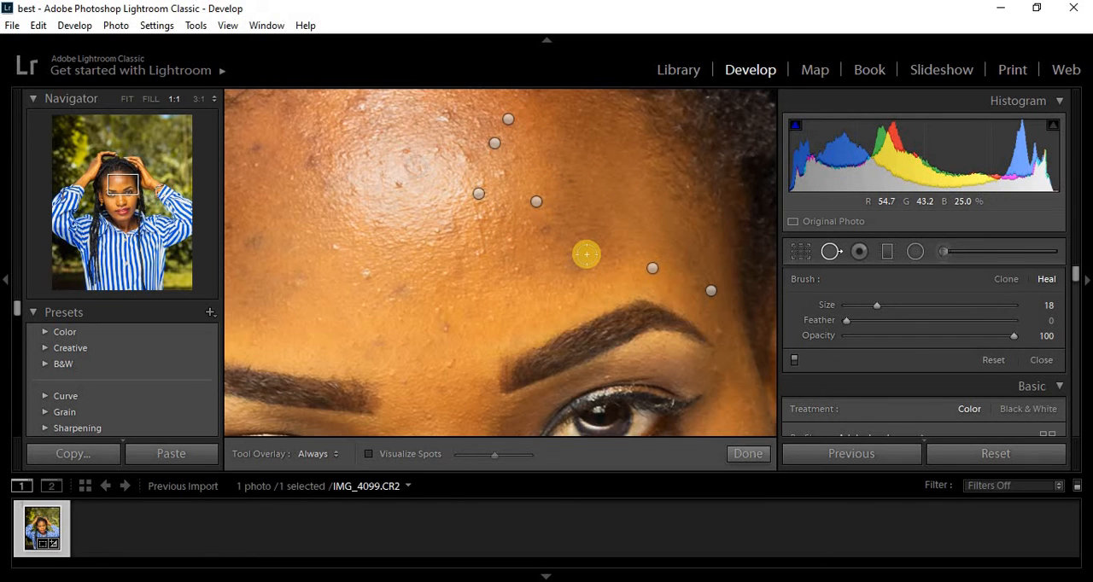
{"action": "key", "text": "z"}
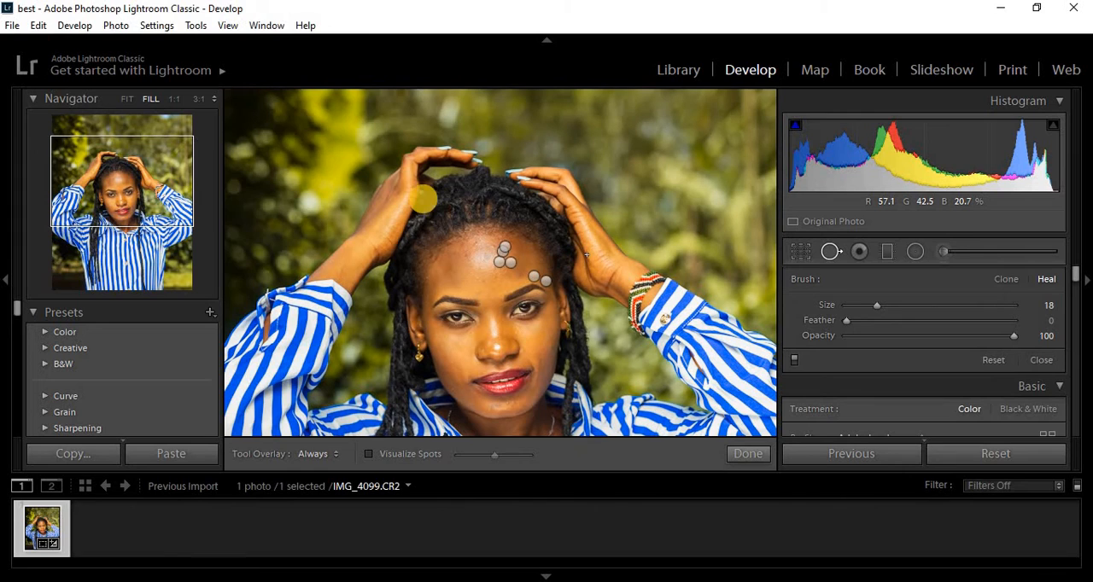
- View the Red Eye Correction options, and open the Adjustment Brush to examine its effect and brush settings
{"action": "left_click", "coordinate": [863, 253]}
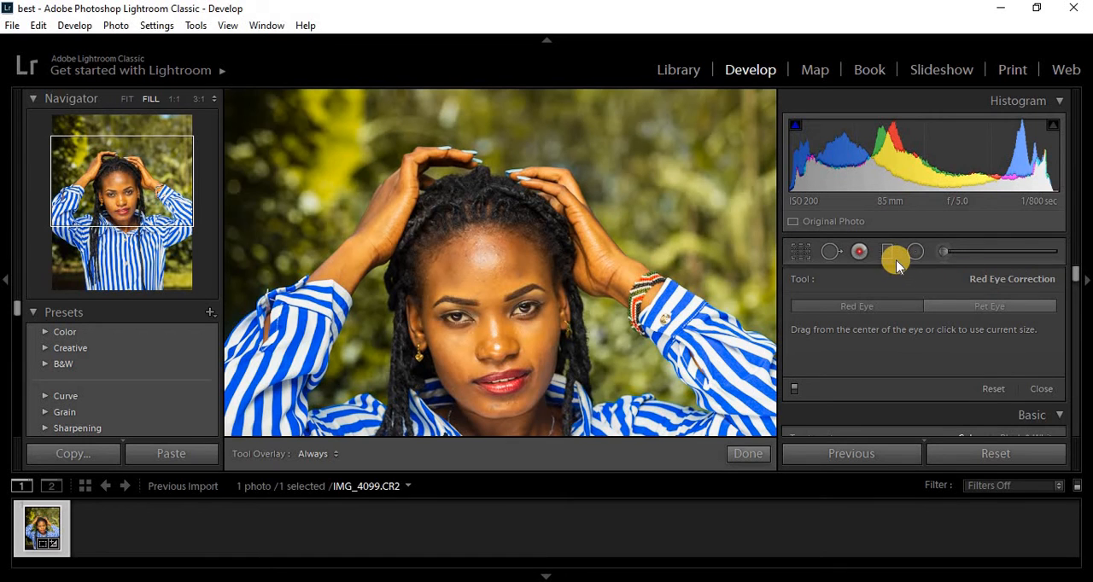
{"action": "left_click", "coordinate": [799, 256]}
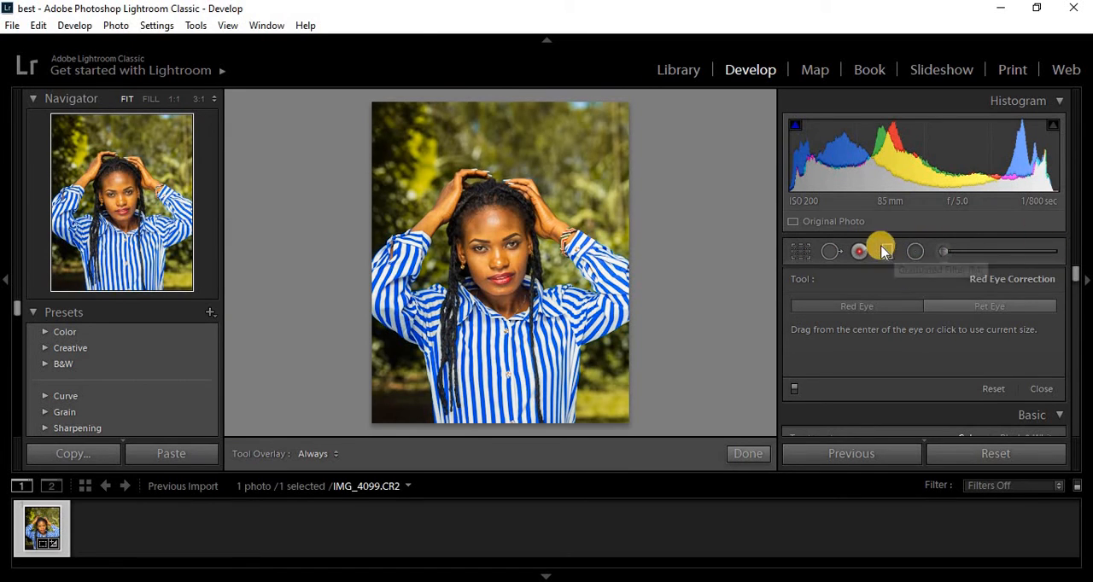
{"action": "left_click", "coordinate": [946, 255]}
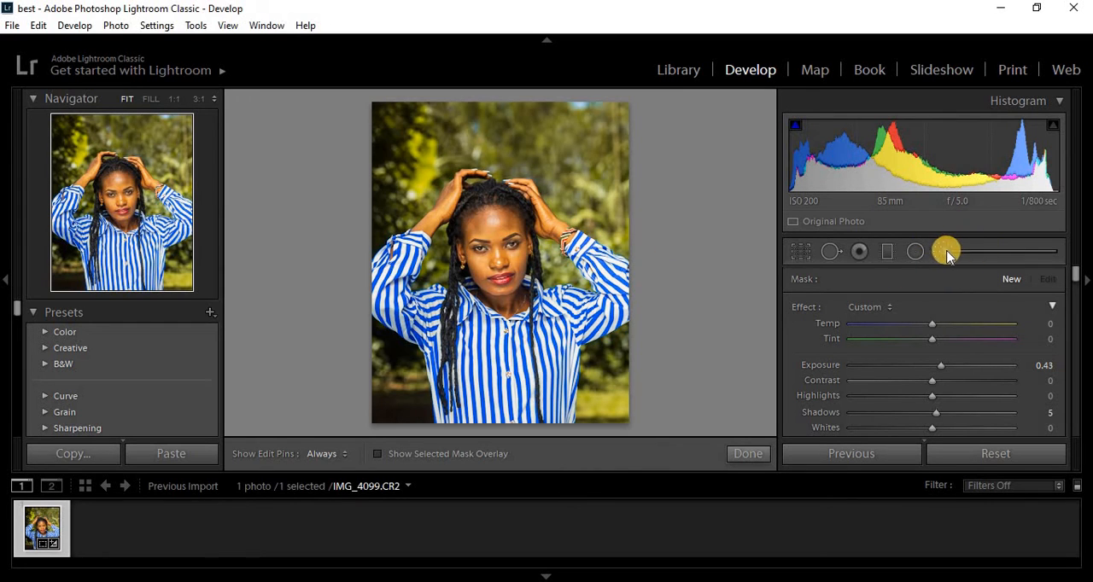
{"action": "scroll", "coordinate": [1071, 286], "scroll_direction": "down", "scroll_amount": 4}
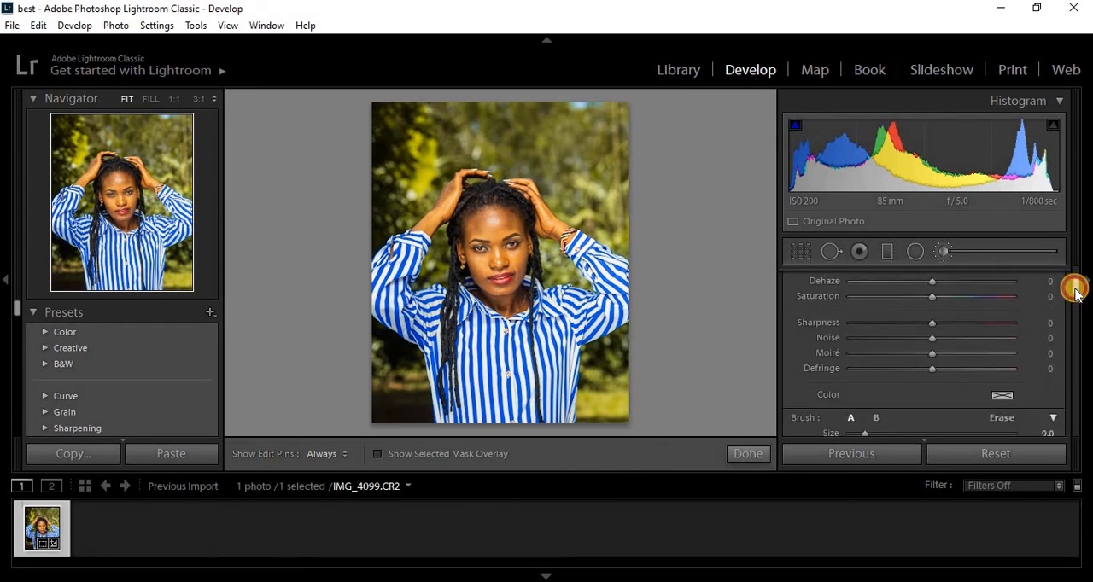
{"action": "scroll", "coordinate": [1074, 291], "scroll_direction": "down", "scroll_amount": 1}
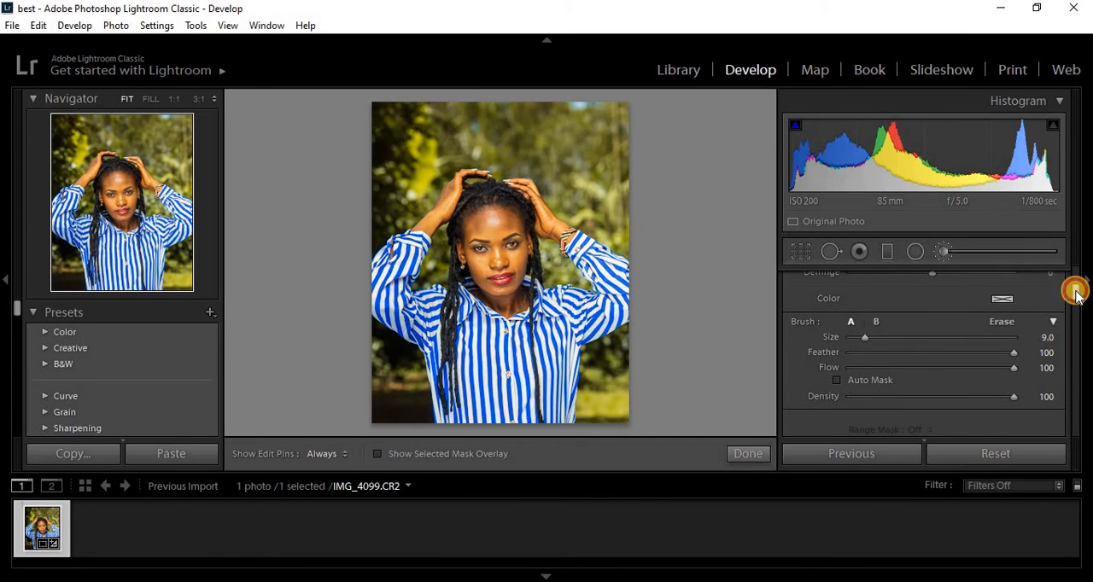
{"action": "scroll", "coordinate": [1076, 283], "scroll_direction": "up", "scroll_amount": 5}
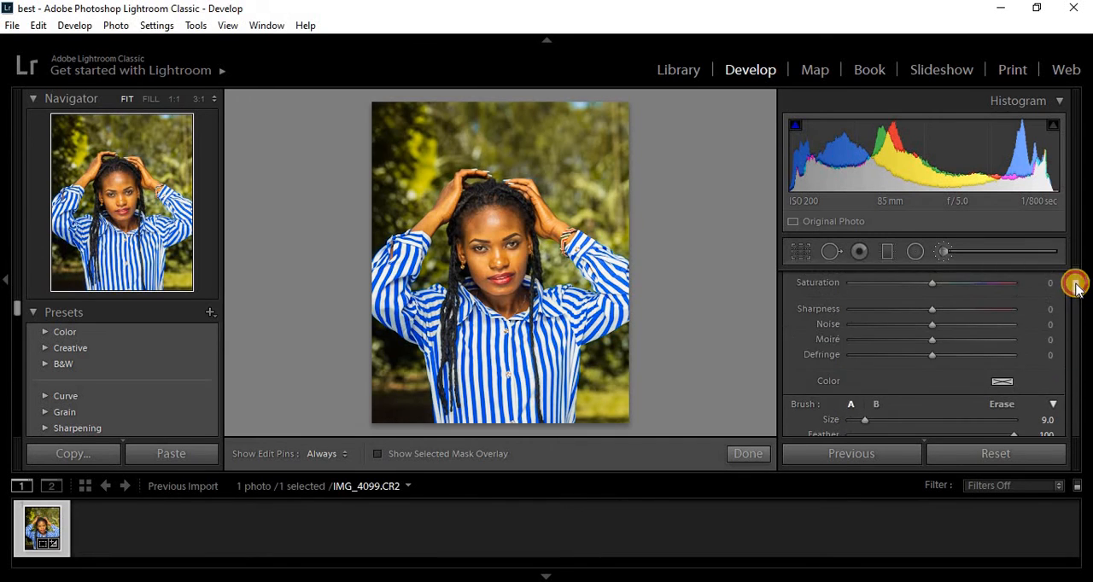
{"action": "scroll", "coordinate": [1076, 282], "scroll_direction": "up", "scroll_amount": 1}
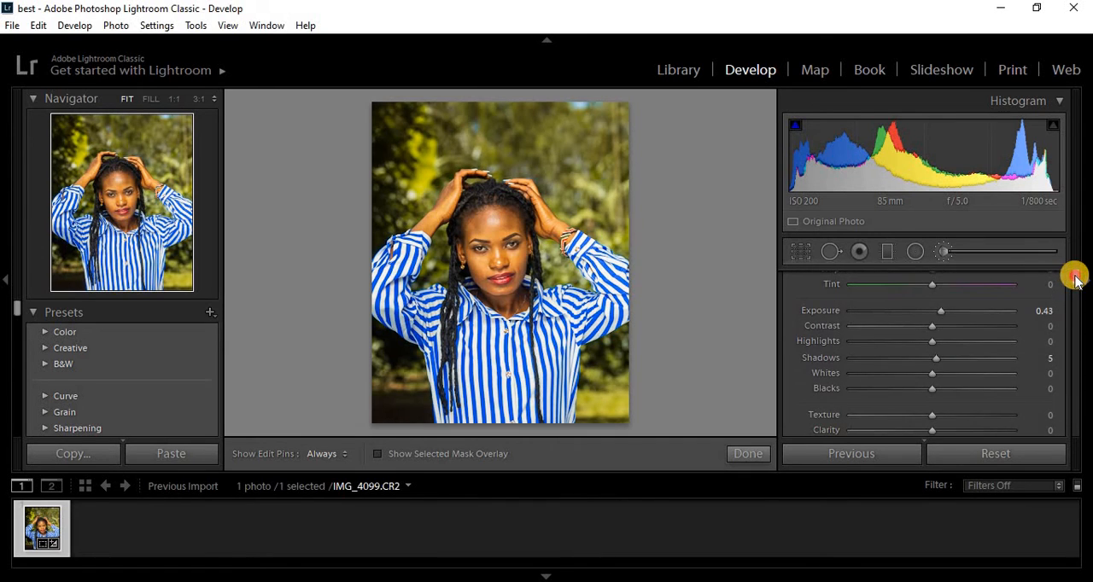
- Reset the Adjustment Brush's Exposure and Shadows to 0
{"action": "double_click", "coordinate": [940, 313]}
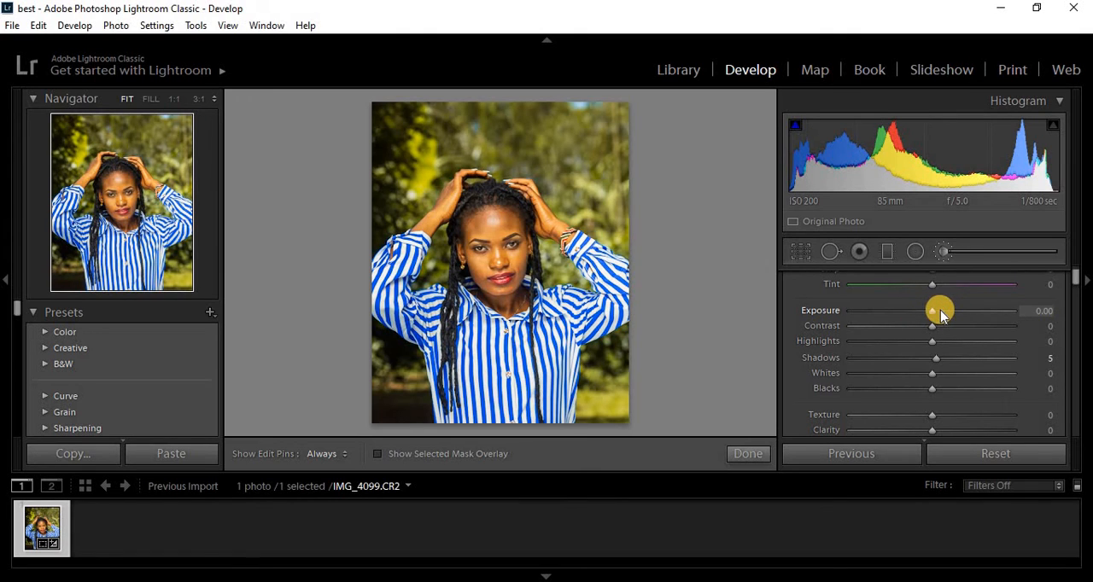
{"action": "double_click", "coordinate": [936, 358]}
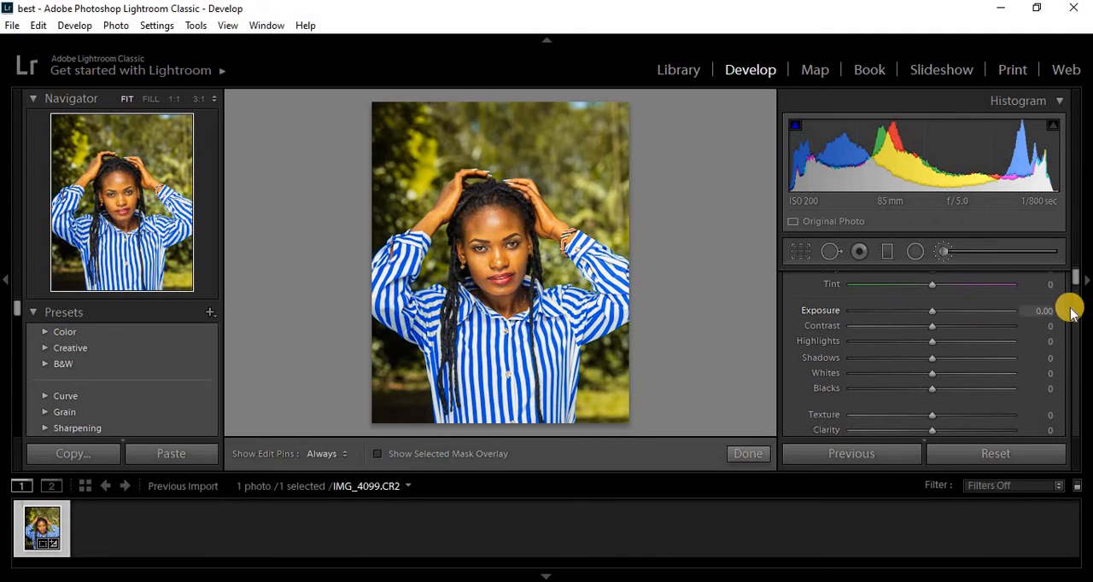
{"action": "left_click_drag", "start_coordinate": [1075, 289], "coordinate": [1073, 278]}
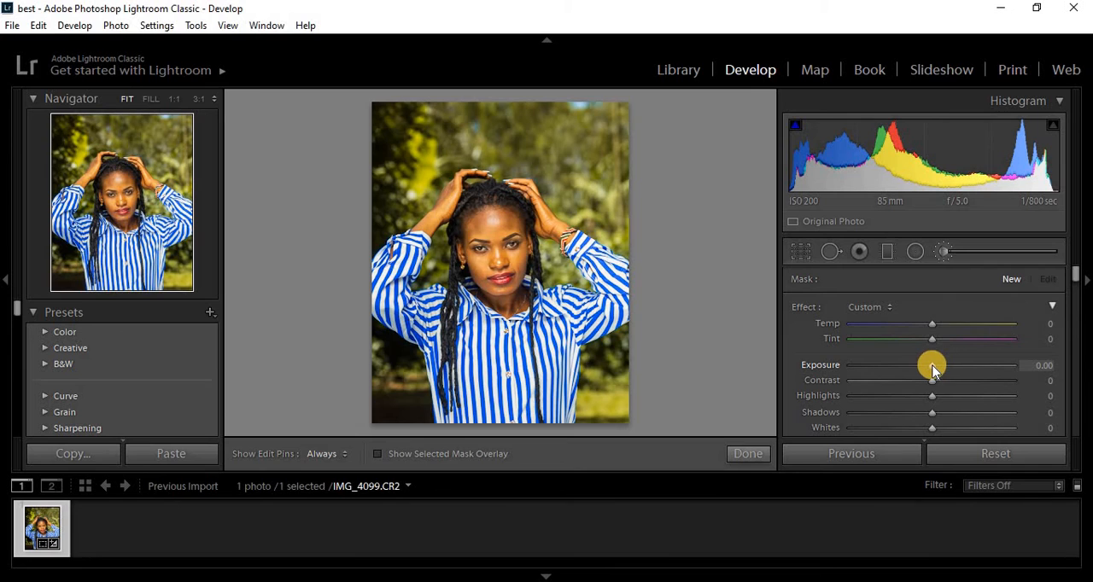
- Set the Adjustment Brush to Exposure 0.28 and Shadows 10, and paint a short stroke over the background in the photo's upper-left corner
{"action": "left_click_drag", "start_coordinate": [932, 369], "coordinate": [937, 366]}
{"action": "left_click_drag", "start_coordinate": [932, 412], "coordinate": [942, 413]}
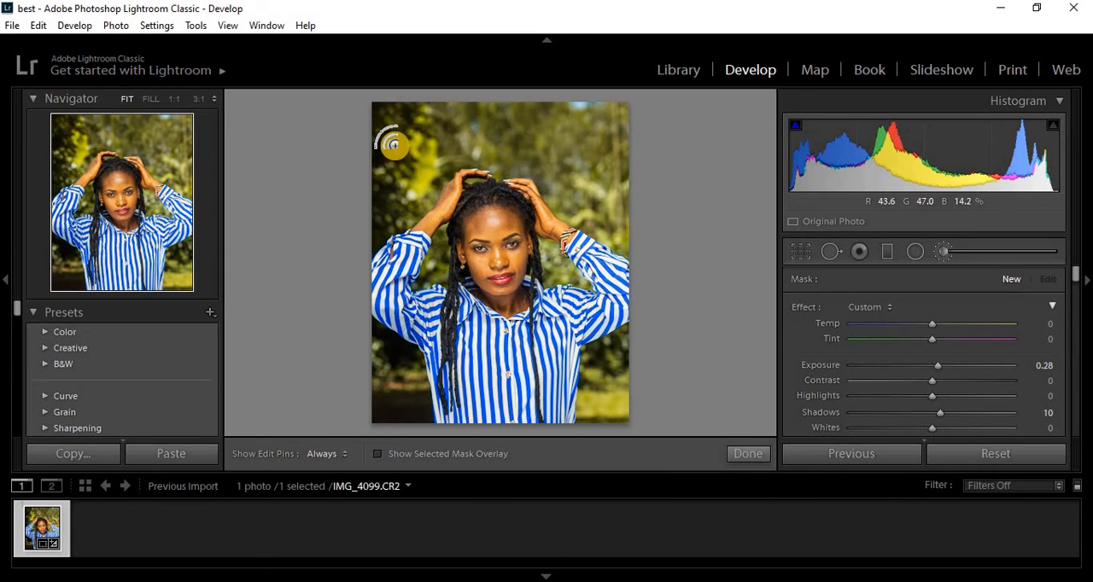
{"action": "mouse_move", "coordinate": [385, 117]}
{"action": "left_mouse_down"}
{"action": "mouse_move", "coordinate": [390, 185]}
{"action": "mouse_move", "coordinate": [378, 122]}
{"action": "mouse_move", "coordinate": [373, 192]}
{"action": "mouse_move", "coordinate": [373, 117]}
{"action": "mouse_move", "coordinate": [382, 189]}
{"action": "mouse_move", "coordinate": [384, 110]}
{"action": "left_mouse_up"}
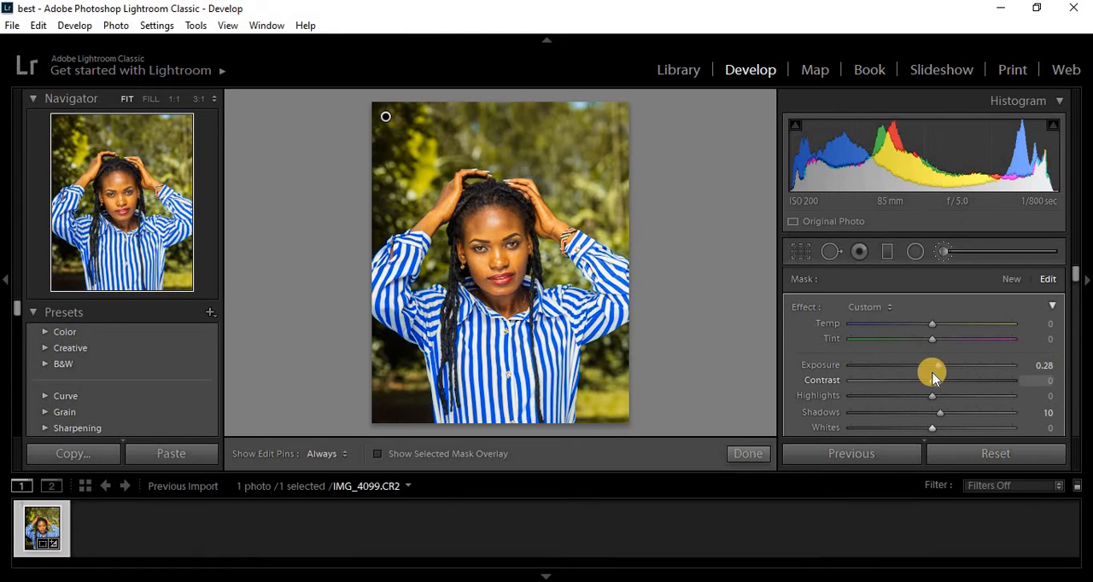
- Try Exposure 1.15 on the painted background stroke, and reset its Exposure and Shadows to 0
{"action": "left_click_drag", "start_coordinate": [937, 369], "coordinate": [954, 371]}
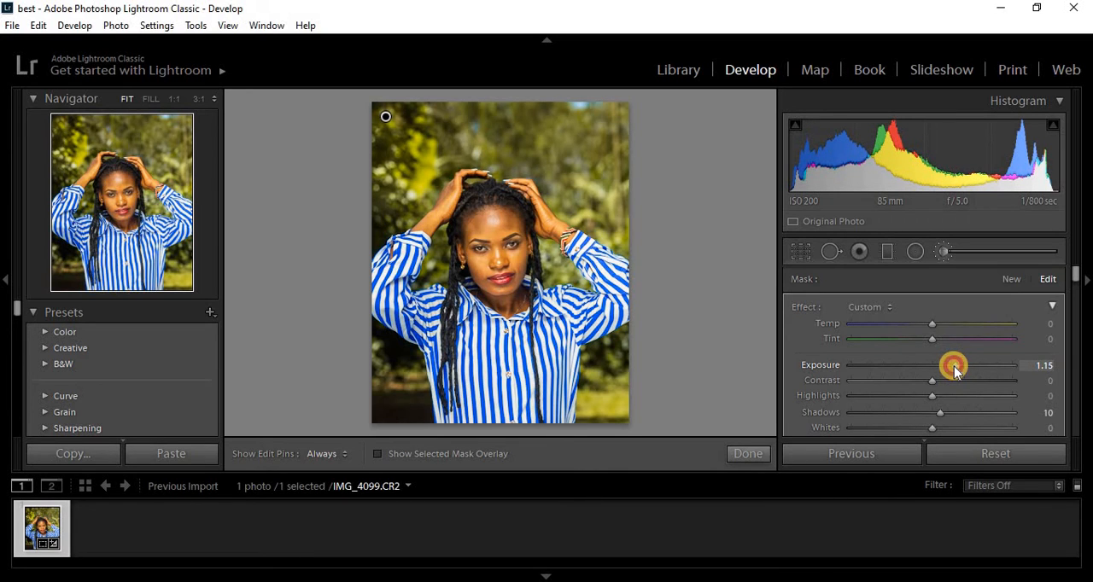
{"action": "double_click", "coordinate": [954, 366]}
{"action": "double_click", "coordinate": [938, 416]}
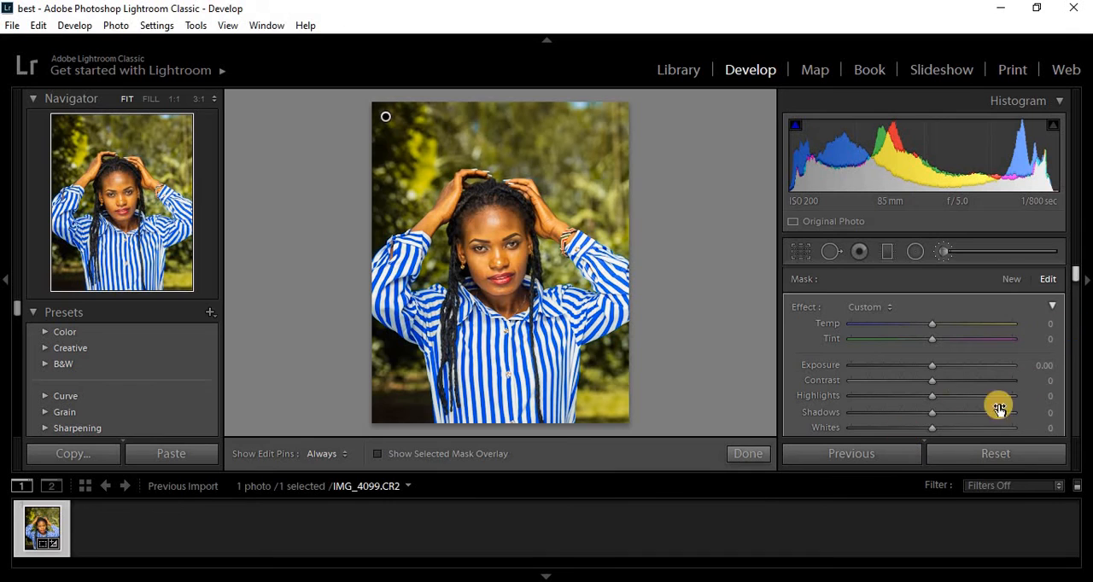
- Review the crop frame, and compare the portrait before and after the edits side by side
{"action": "left_click", "coordinate": [801, 254]}
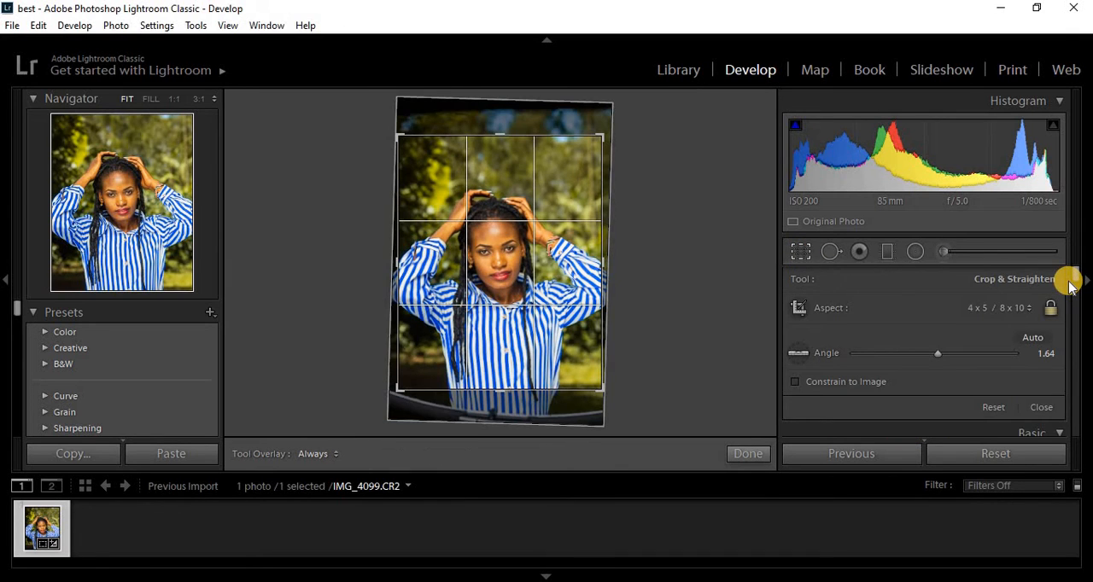
{"action": "key", "text": "Return"}
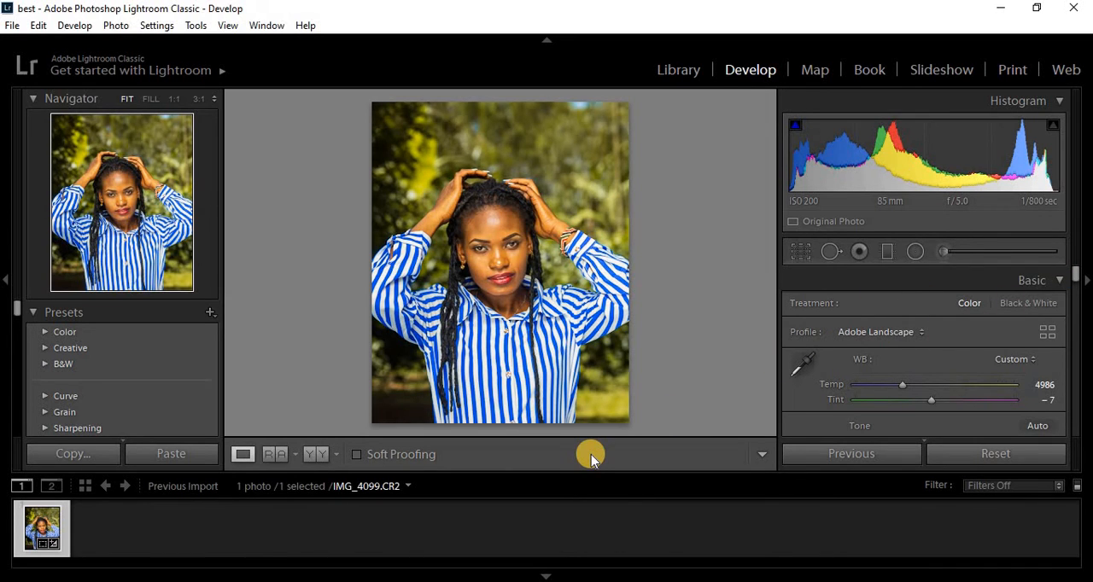
{"action": "left_click", "coordinate": [314, 456]}
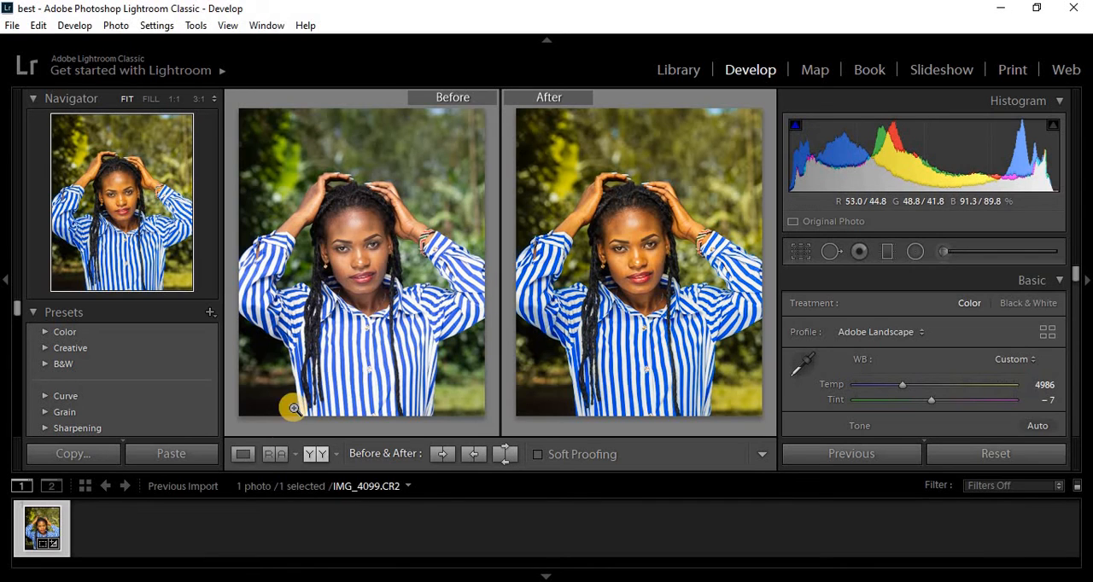
{"action": "left_click", "coordinate": [243, 460]}
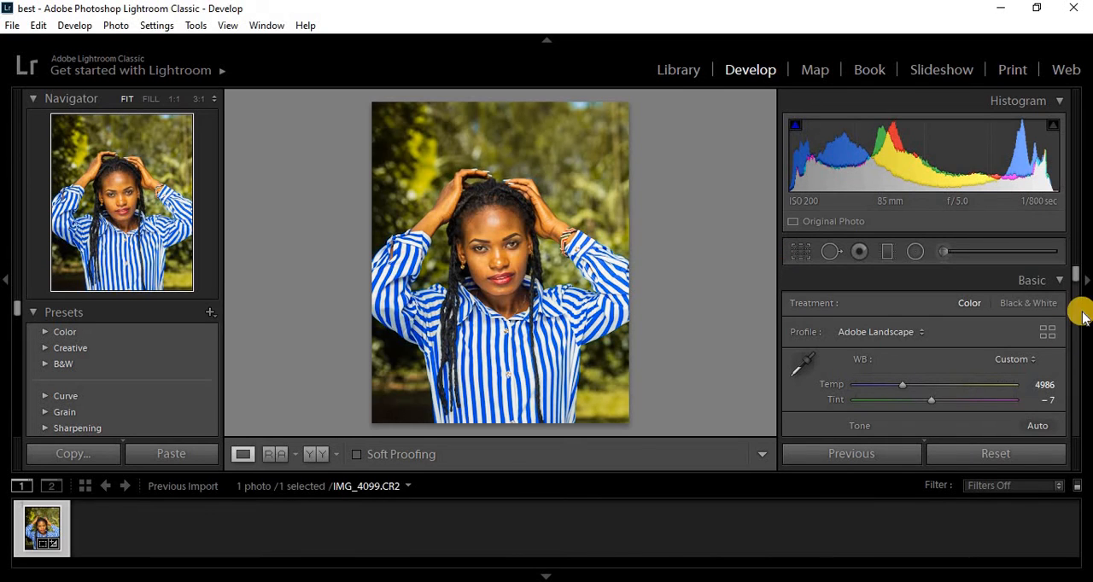
{"action": "left_click_drag", "start_coordinate": [1076, 283], "coordinate": [1076, 288]}
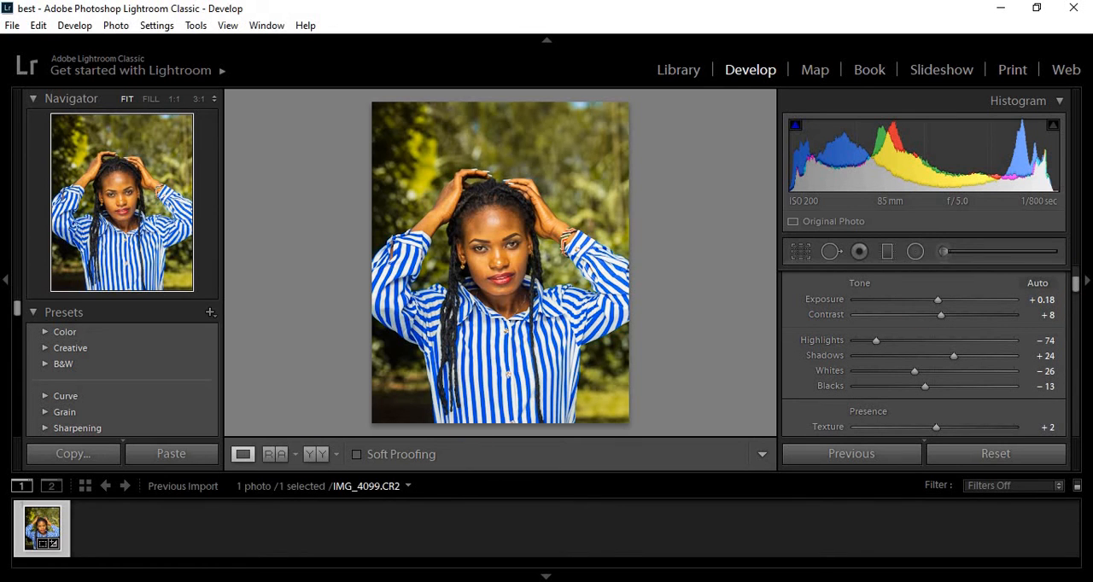
{"action": "left_click", "coordinate": [65, 459]}
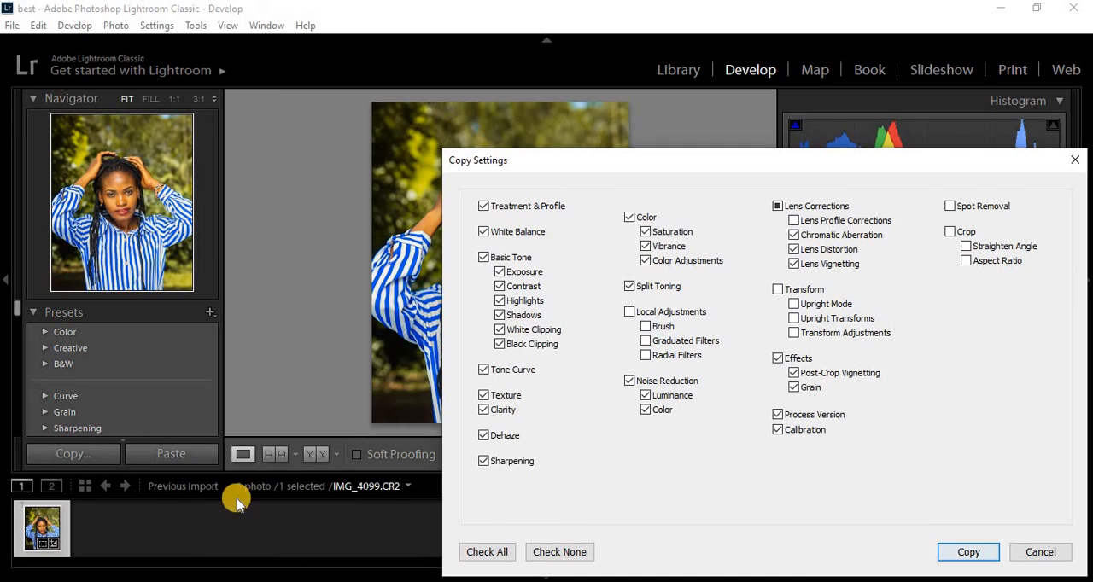
{"action": "left_click", "coordinate": [163, 539]}
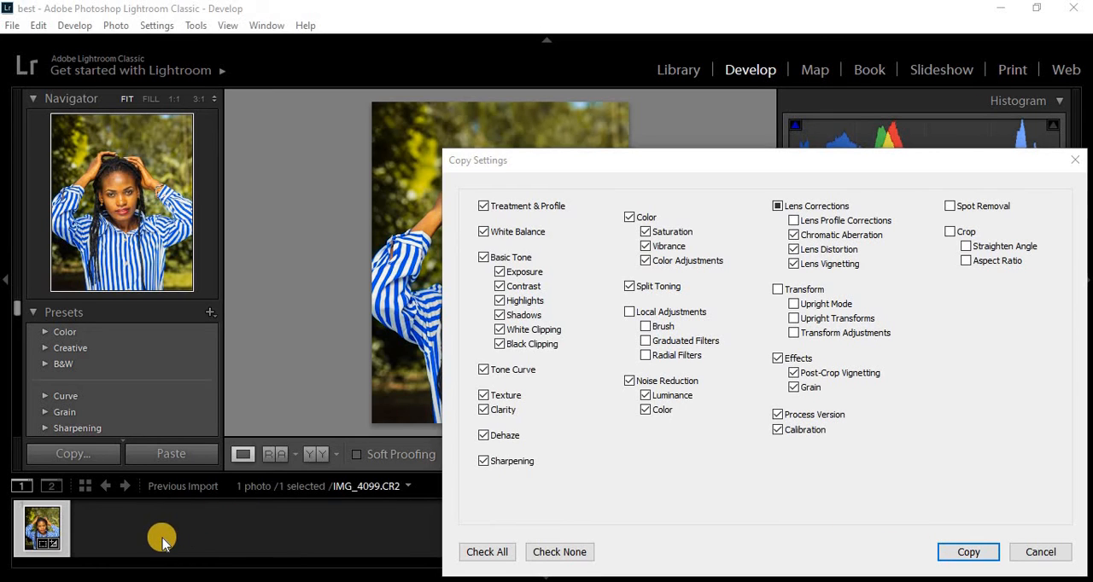
{"action": "left_click", "coordinate": [1040, 553]}
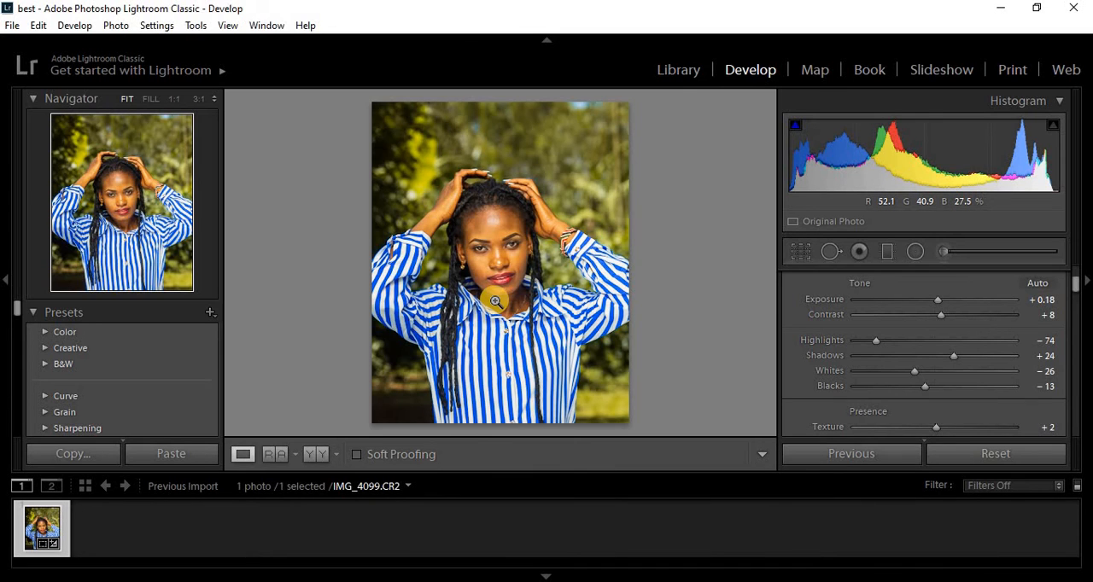
- Copy the portrait's develop settings with the preselected options, leaving out local adjustments, transform, spot removal and crop
{"action": "left_click", "coordinate": [89, 456]}
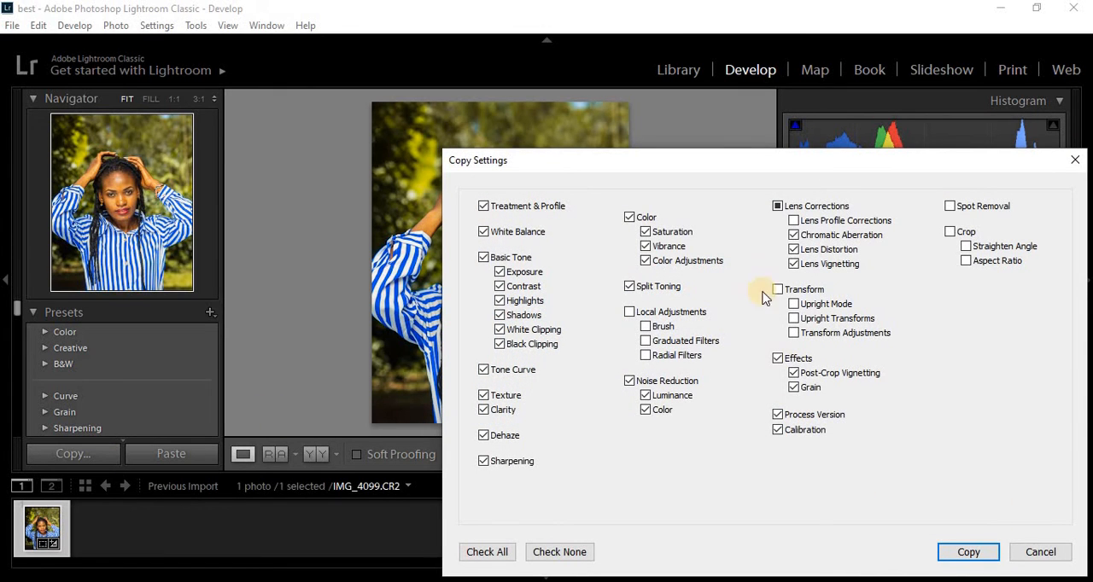
{"action": "left_click", "coordinate": [968, 553]}
{"action": "left_click", "coordinate": [94, 523]}
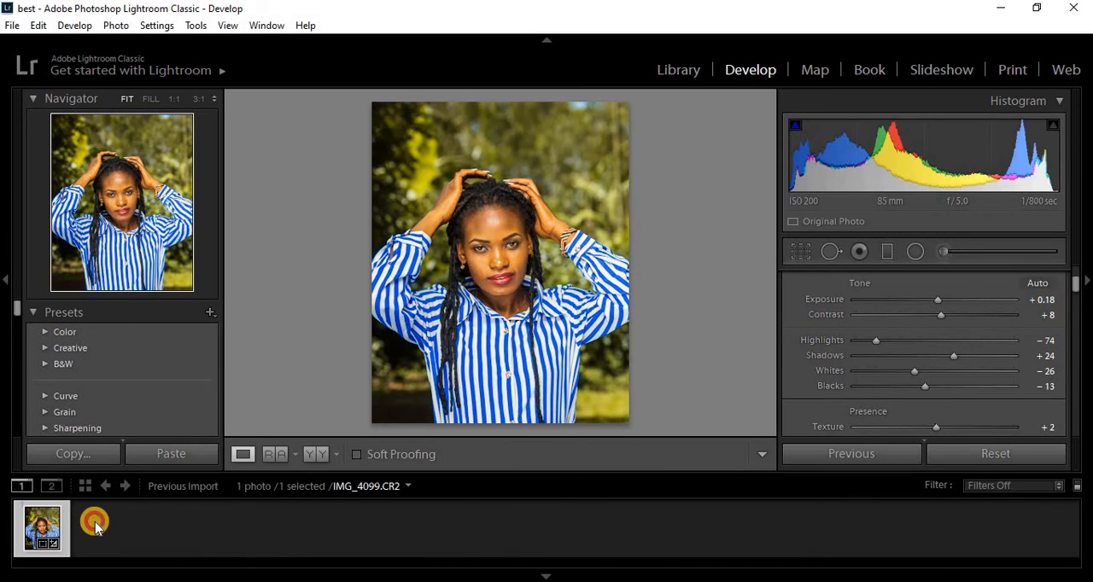
{"action": "left_click", "coordinate": [43, 527]}
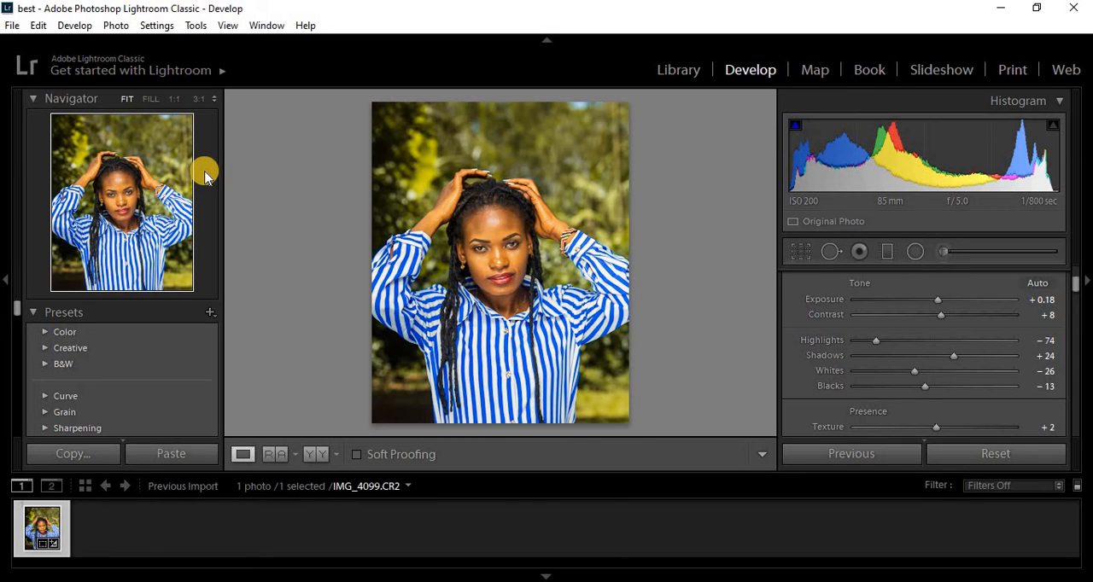
- Start exporting IMG_4099 to the hard drive, with Desktop as the export location
{"action": "left_click", "coordinate": [12, 26]}
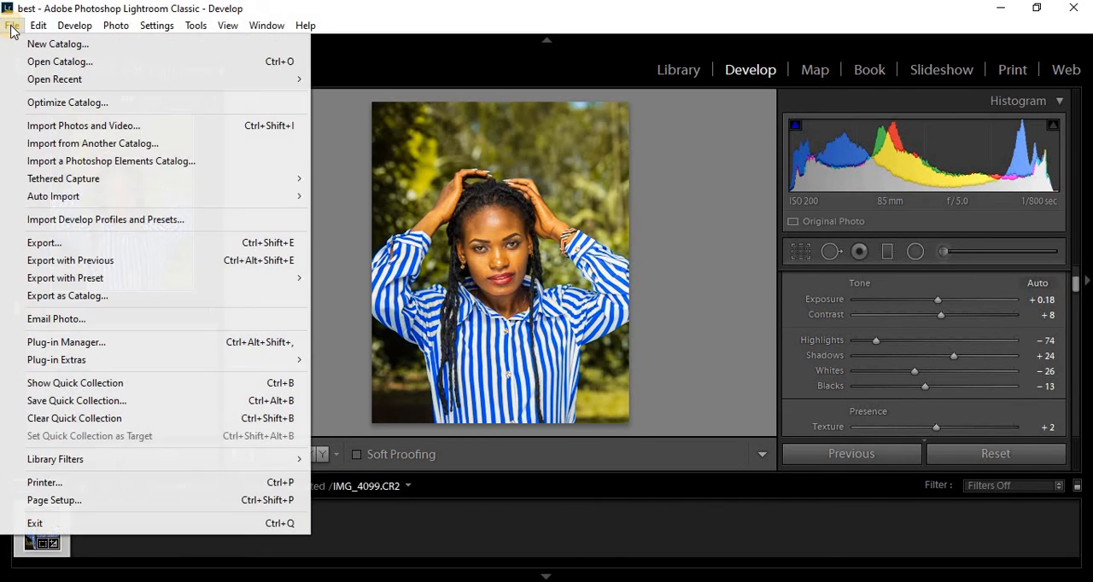
{"action": "left_click", "coordinate": [120, 245]}
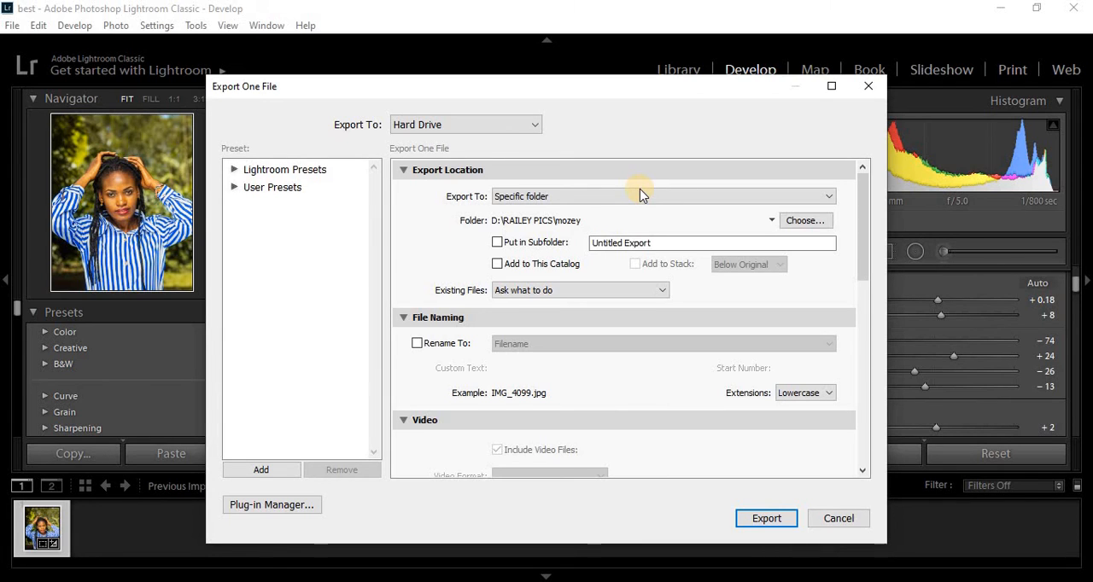
{"action": "left_click", "coordinate": [568, 201]}
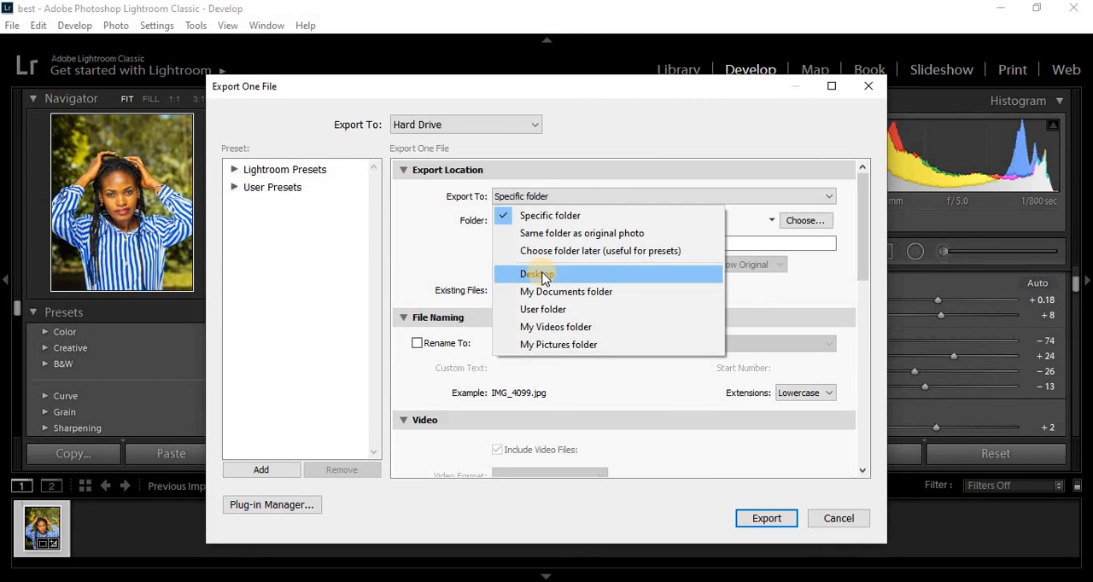
{"action": "left_click", "coordinate": [544, 275]}
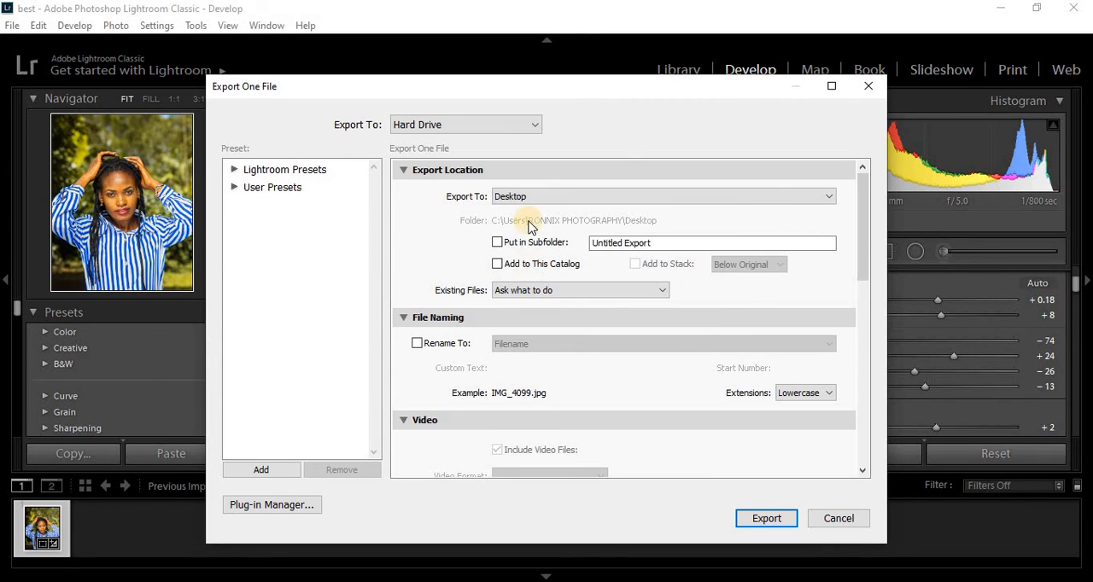
- Name the export subfolder LIGHTROOM and confirm the export
{"action": "left_click", "coordinate": [629, 242]}
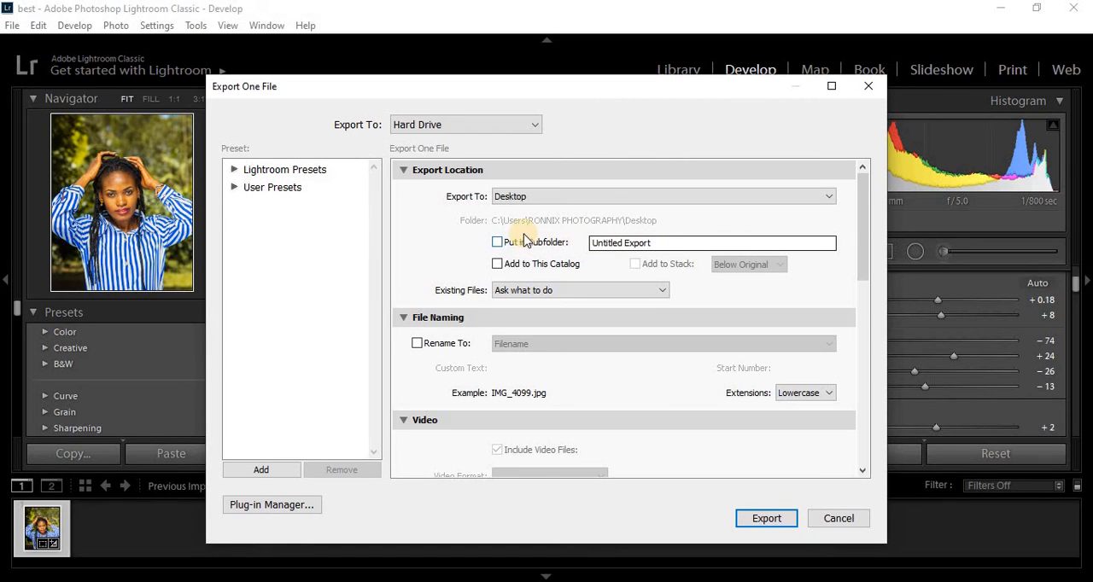
{"action": "triple_click", "coordinate": [665, 244]}
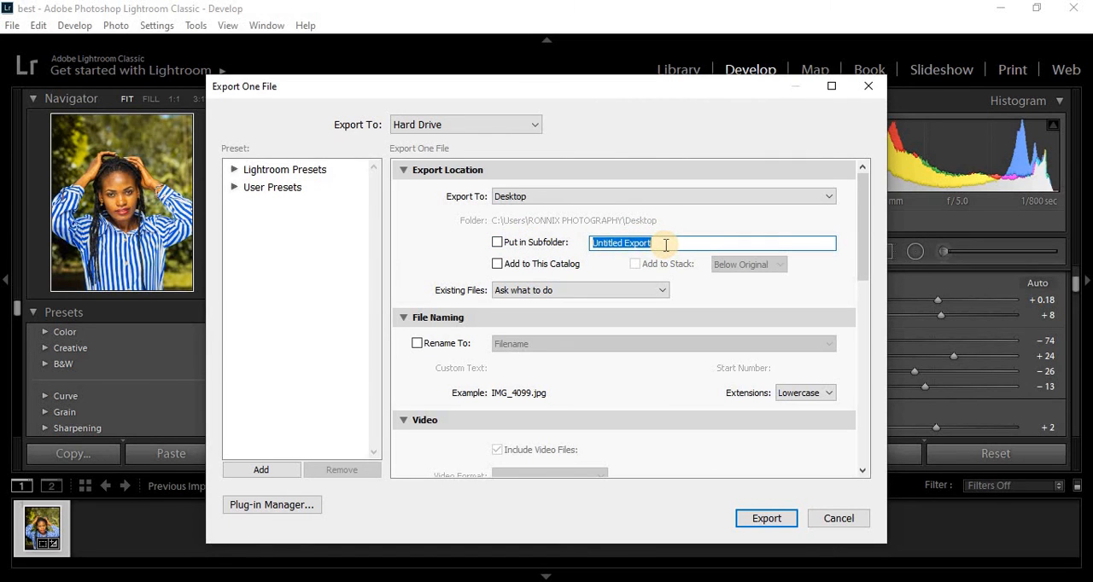
{"action": "type", "text": "LIGHTROOM"}
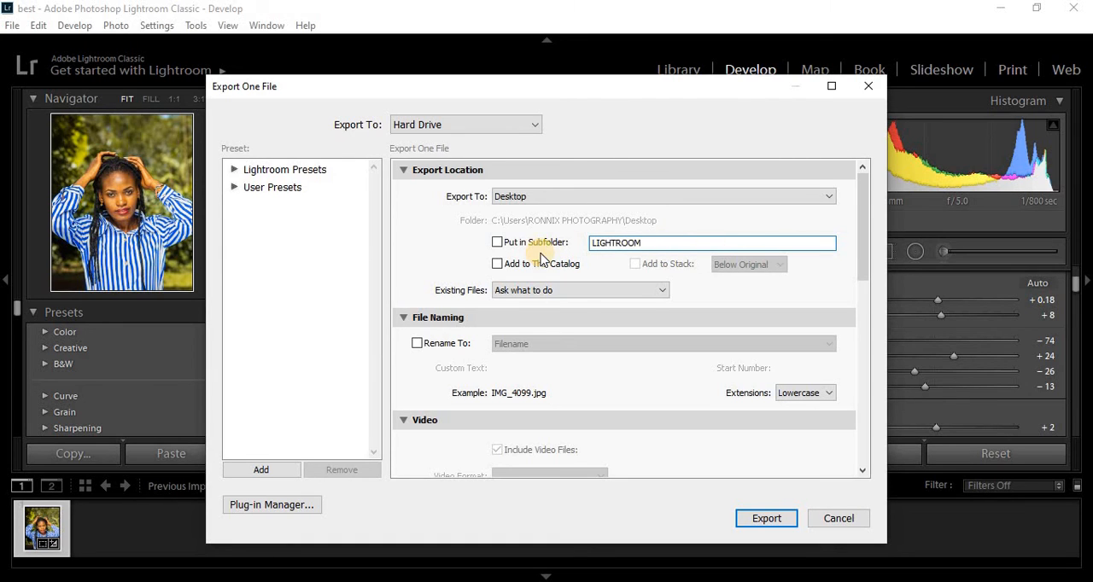
{"action": "key", "text": "Return"}
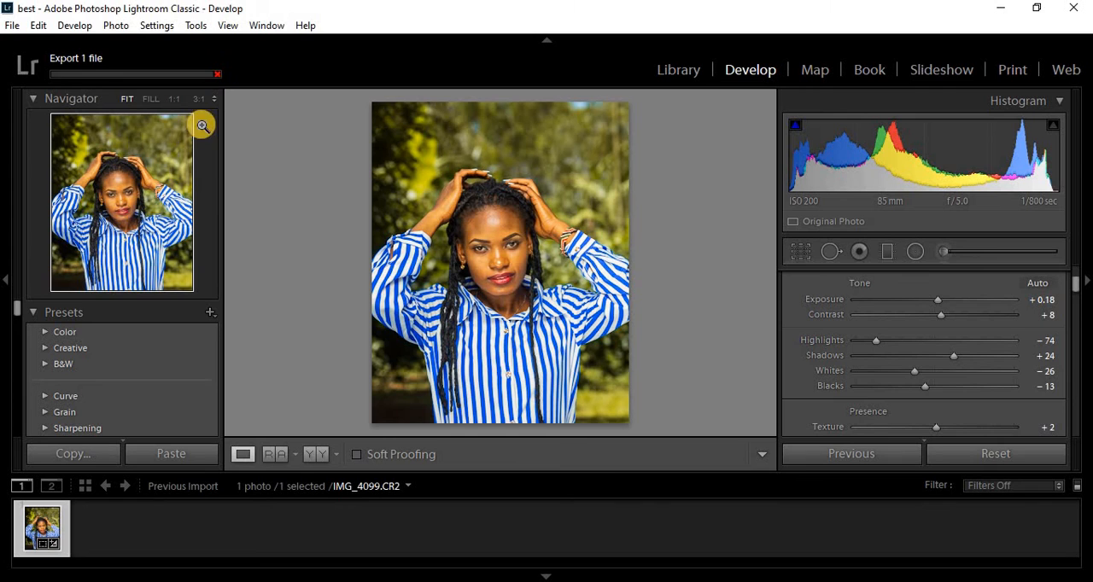
- Reopen the portrait's export settings and turn on saving into the LIGHTROOM subfolder
{"action": "left_click", "coordinate": [15, 25]}
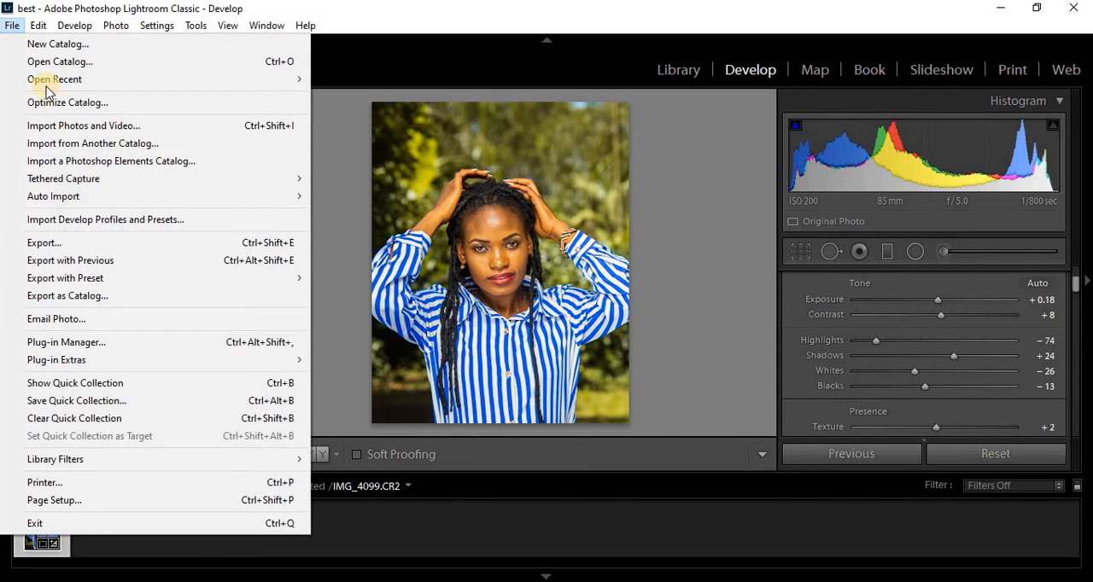
{"action": "left_click", "coordinate": [89, 243]}
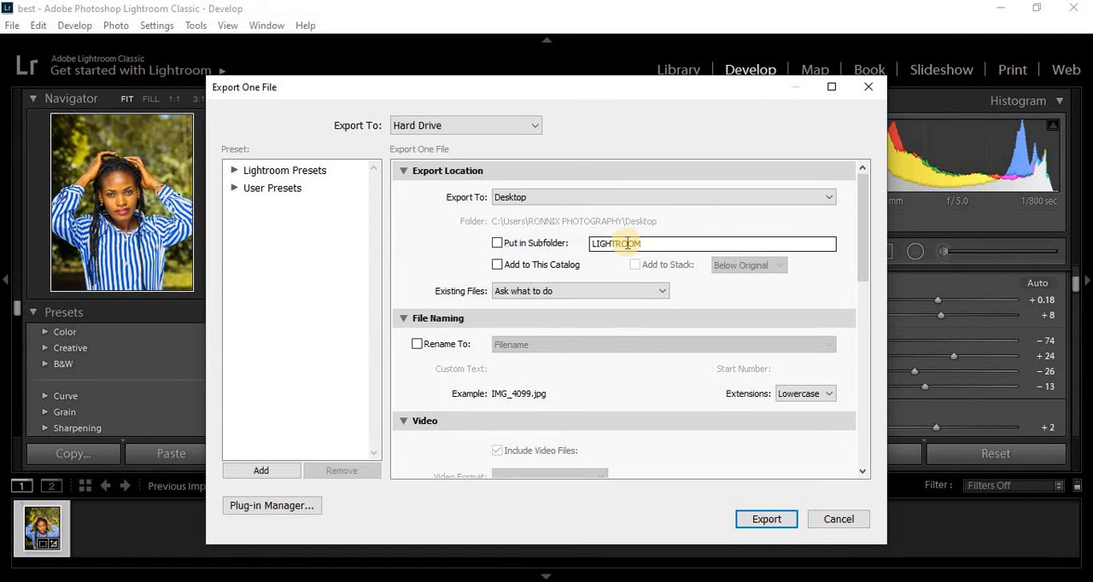
{"action": "left_click", "coordinate": [497, 243]}
- Enable renaming of the exported file with the Filename template, keeping the lowercase extension
{"action": "left_click_drag", "start_coordinate": [863, 272], "coordinate": [861, 299]}
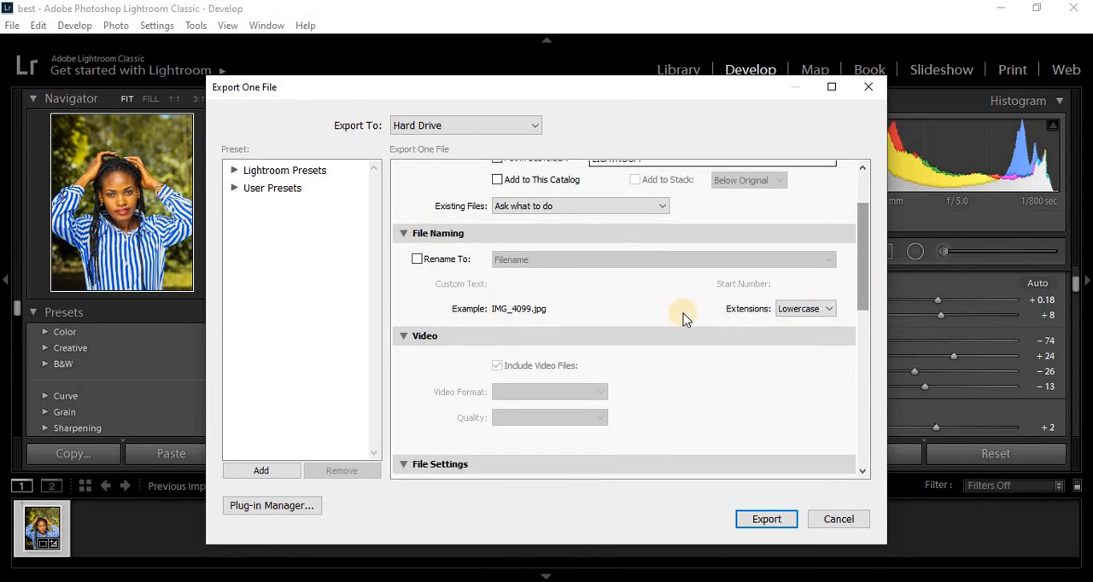
{"action": "left_click", "coordinate": [417, 260]}
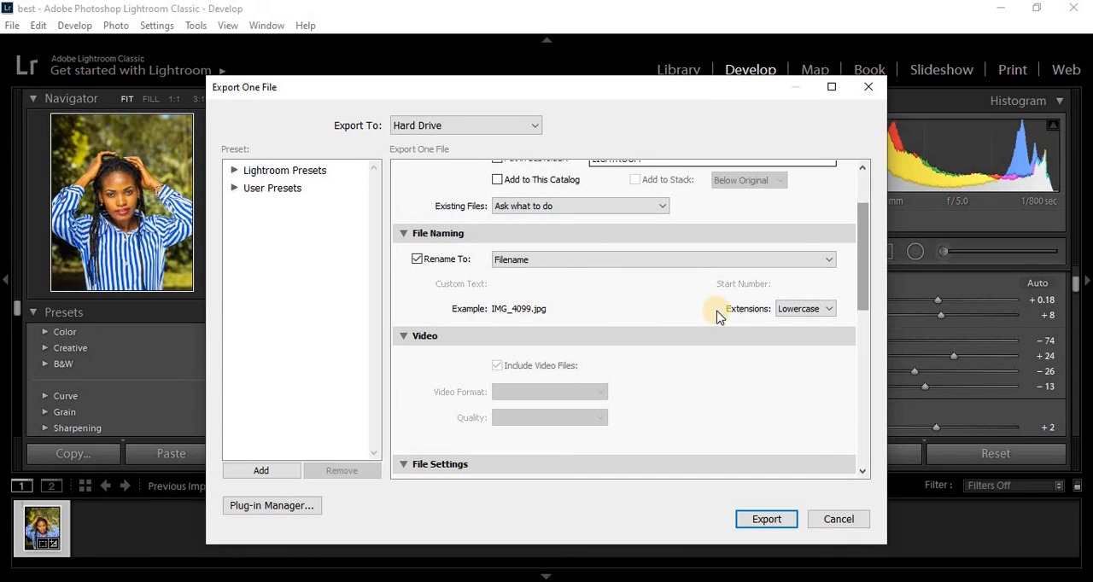
{"action": "left_click", "coordinate": [803, 311]}
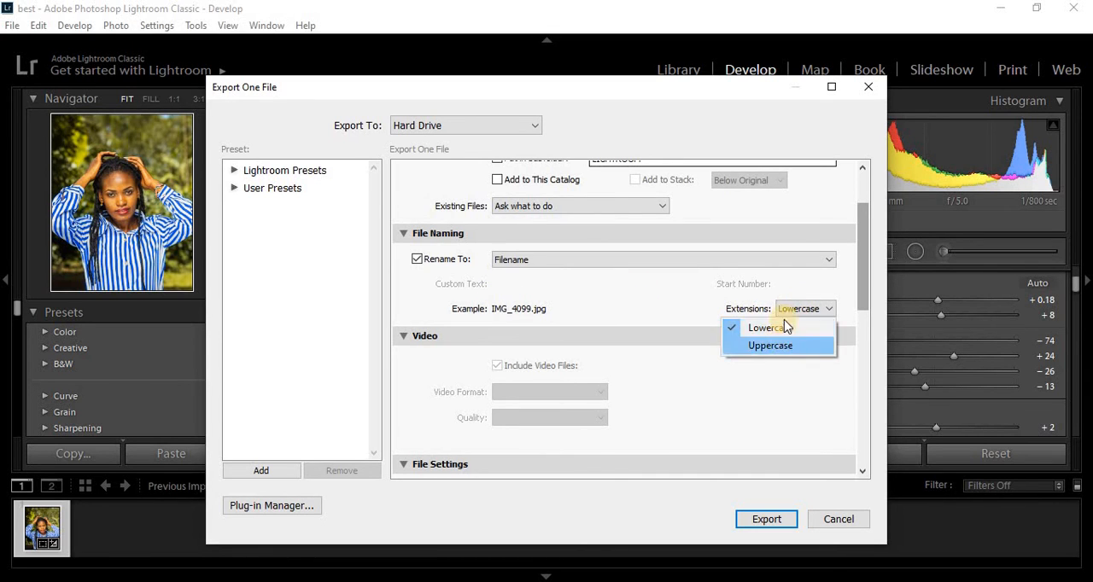
{"action": "left_click", "coordinate": [865, 286]}
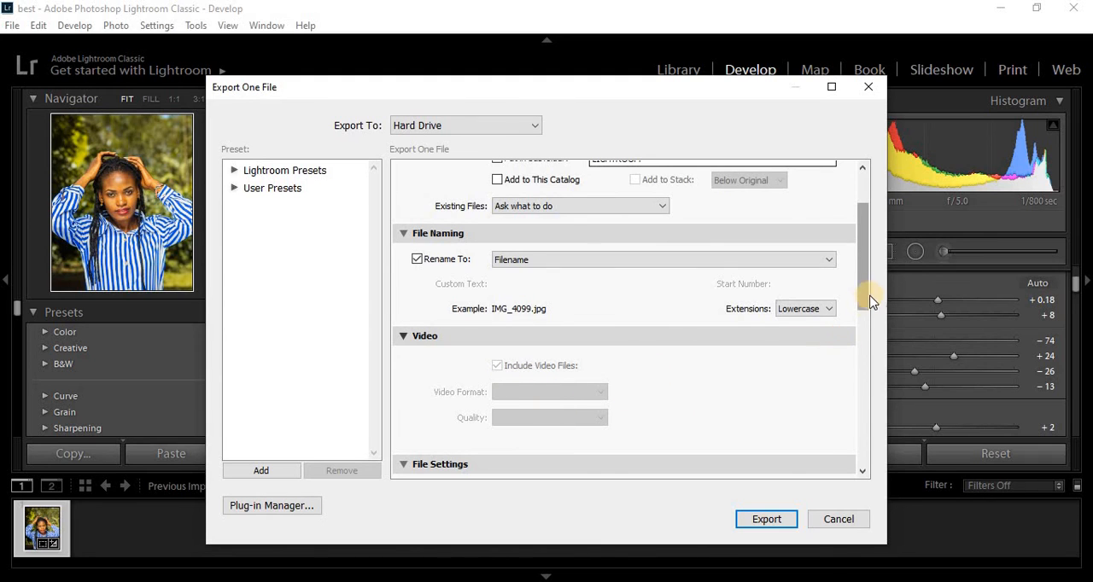
- Choose JPEG as the image format in the export's file settings
{"action": "left_click_drag", "start_coordinate": [862, 289], "coordinate": [863, 355]}
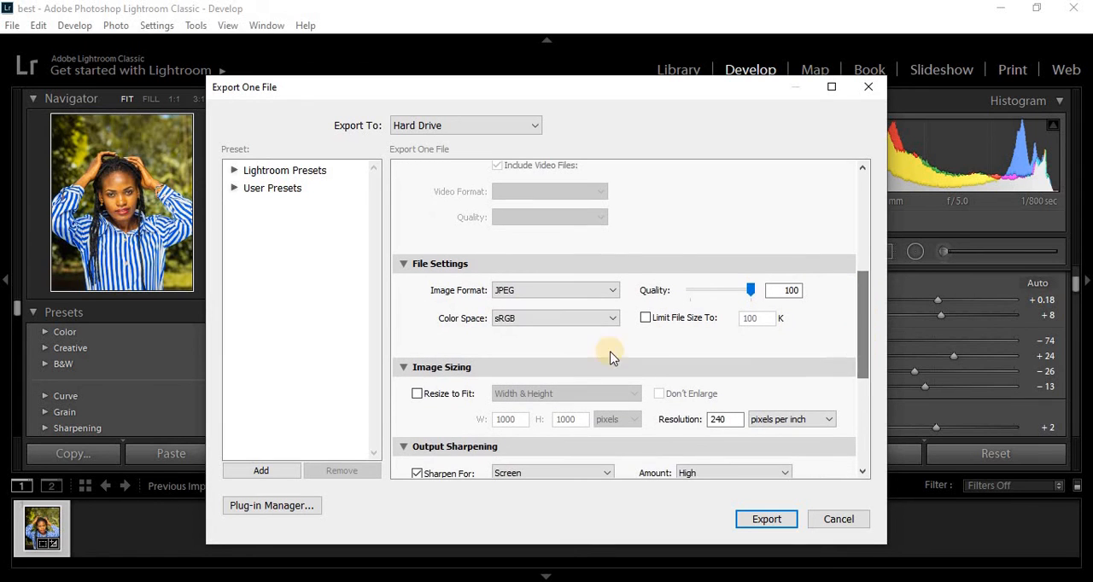
{"action": "left_click", "coordinate": [549, 295]}
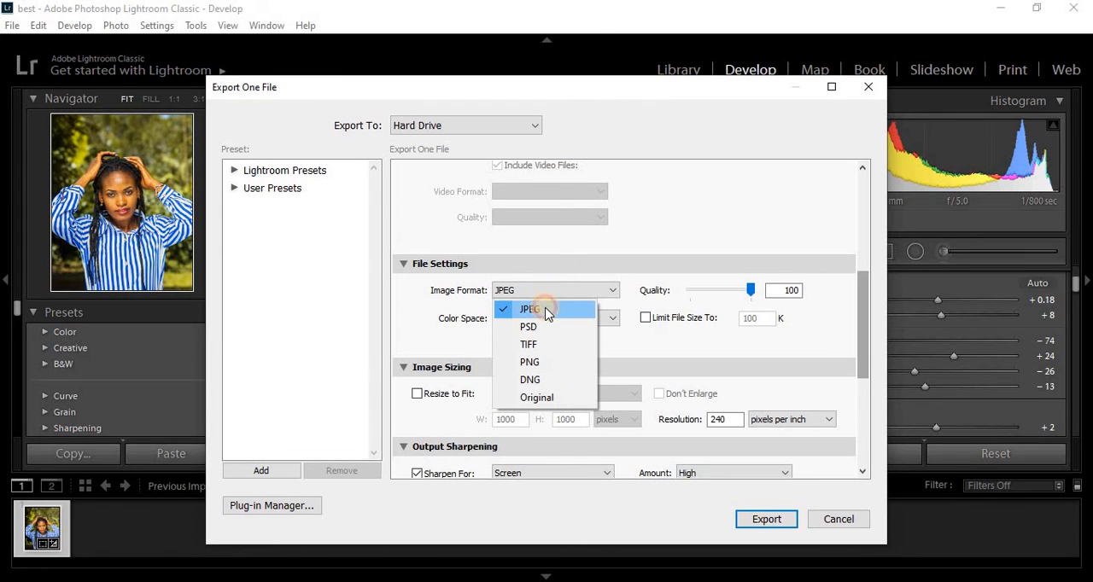
{"action": "left_click", "coordinate": [547, 311]}
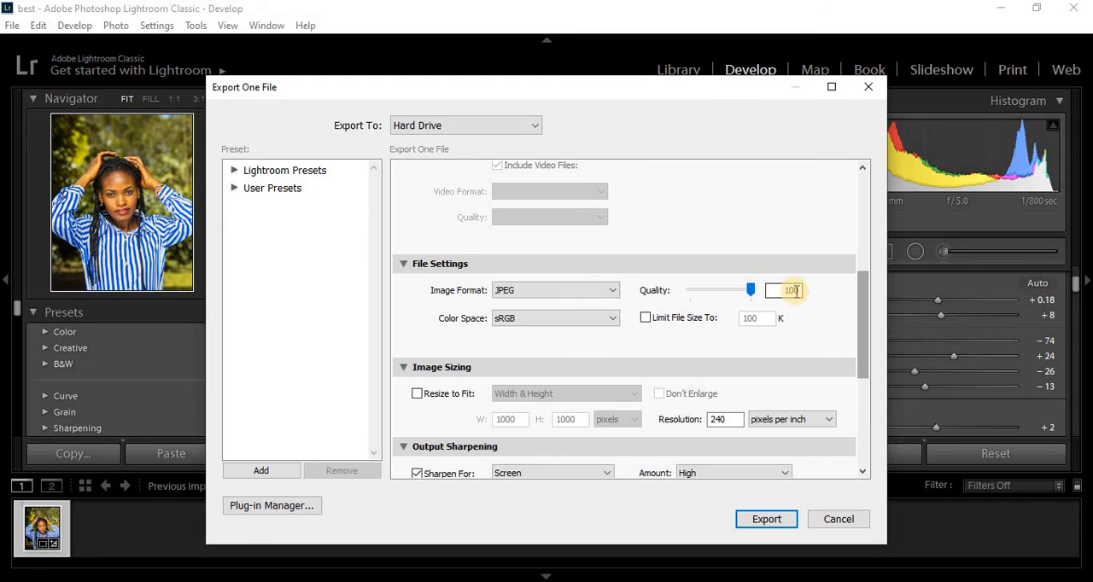
- Choose sRGB as the color space in the export's file settings
{"action": "left_click", "coordinate": [551, 318]}
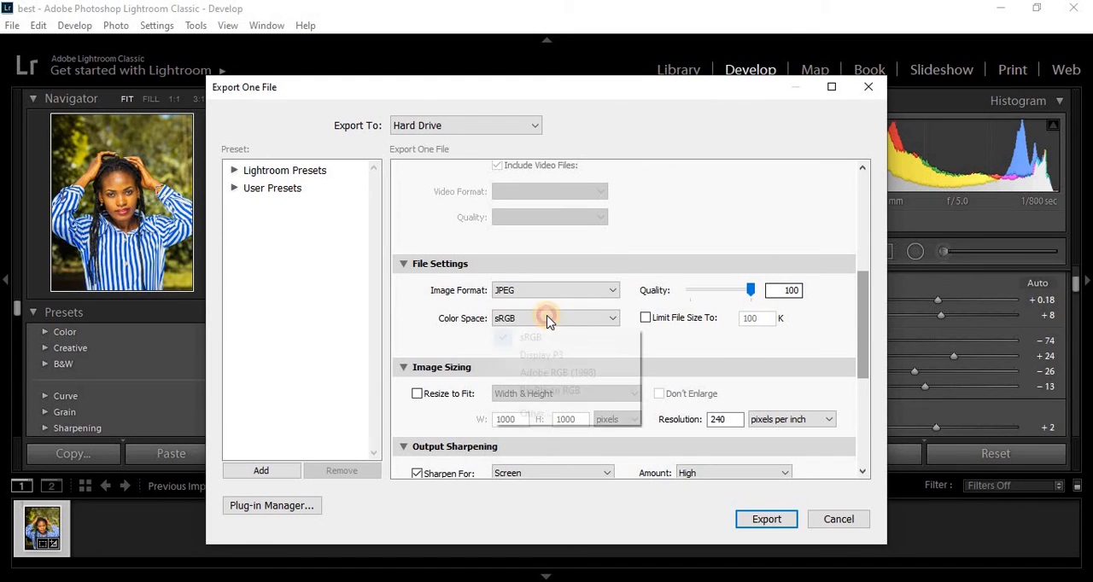
{"action": "left_click", "coordinate": [537, 340]}
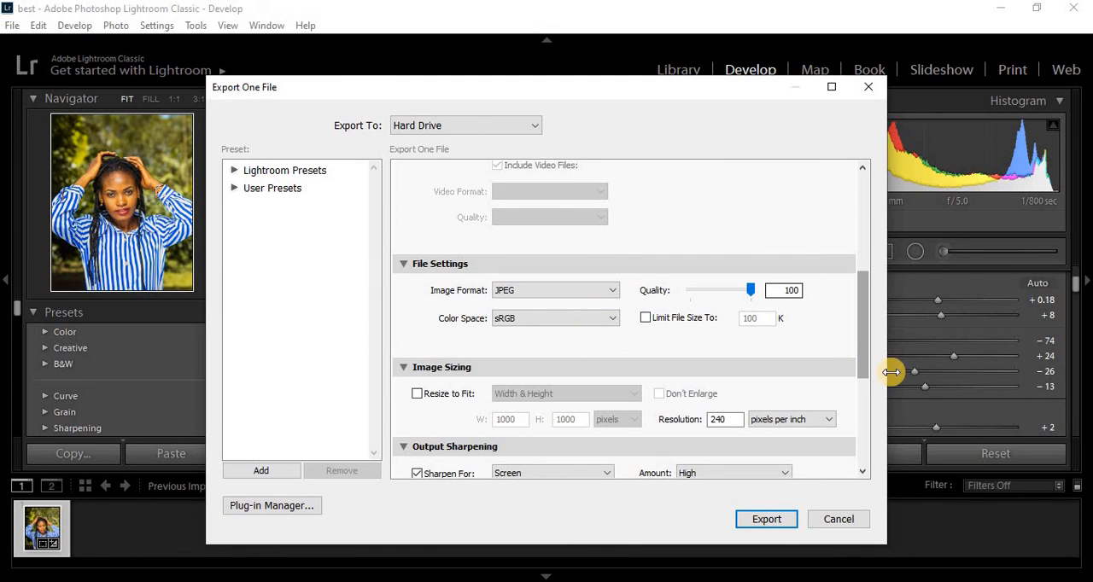
{"action": "left_click_drag", "start_coordinate": [865, 352], "coordinate": [861, 370]}
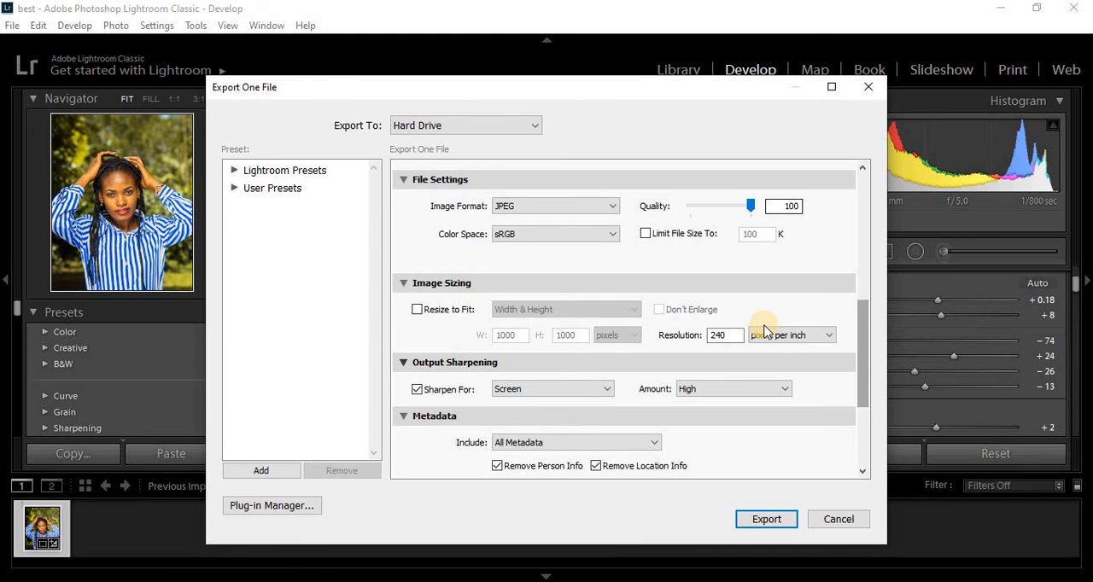
- Enable output sharpening for Screen and set its amount to High
{"action": "scroll", "coordinate": [860, 350], "scroll_direction": "down", "scroll_amount": 2}
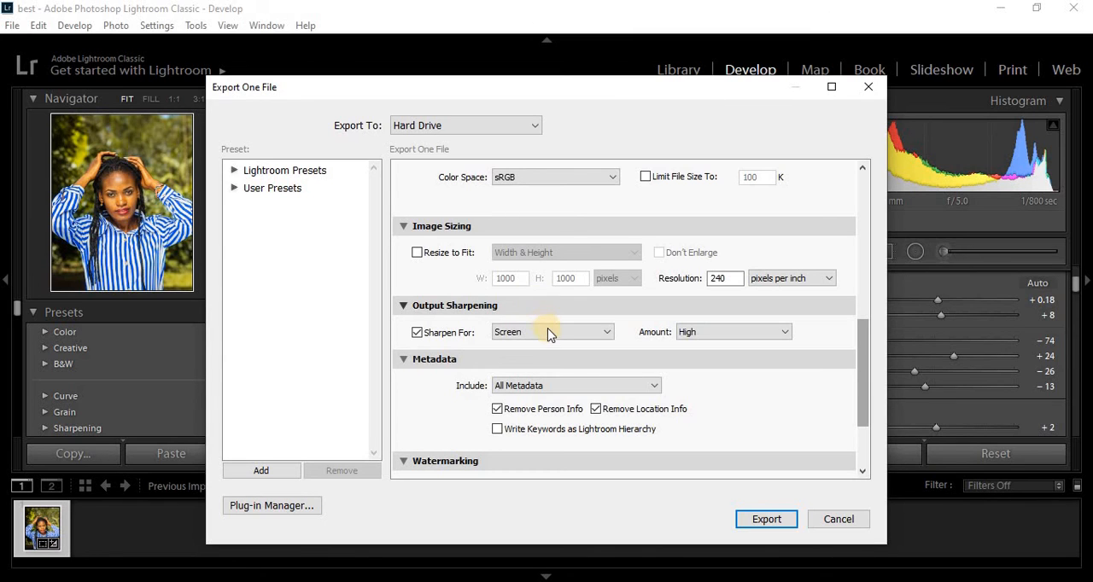
{"action": "left_click", "coordinate": [533, 334]}
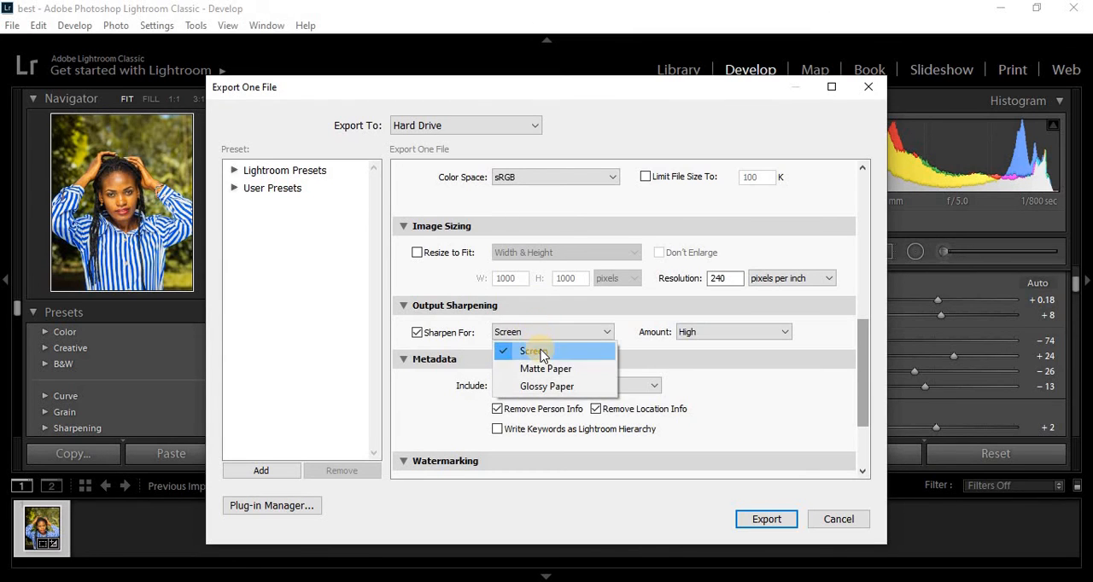
{"action": "left_click", "coordinate": [542, 354]}
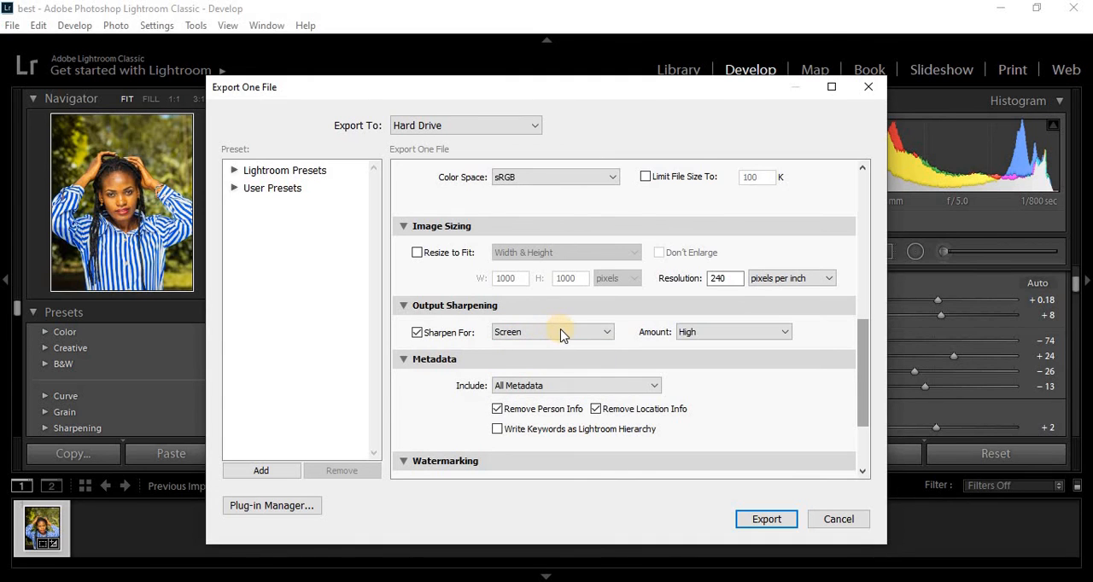
{"action": "left_click", "coordinate": [561, 335]}
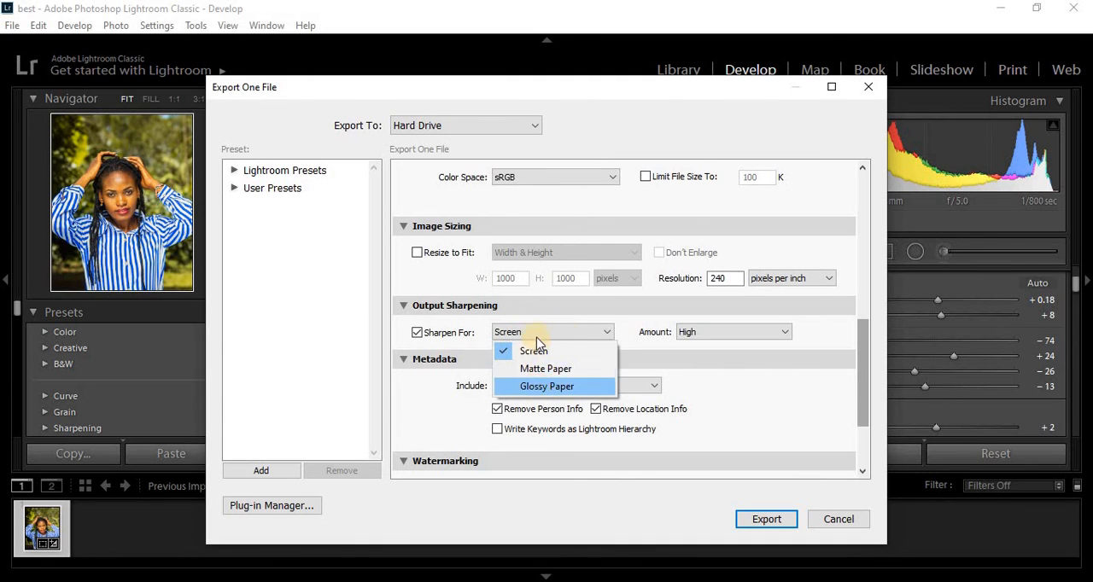
{"action": "left_click", "coordinate": [417, 333]}
{"action": "left_click", "coordinate": [416, 333]}
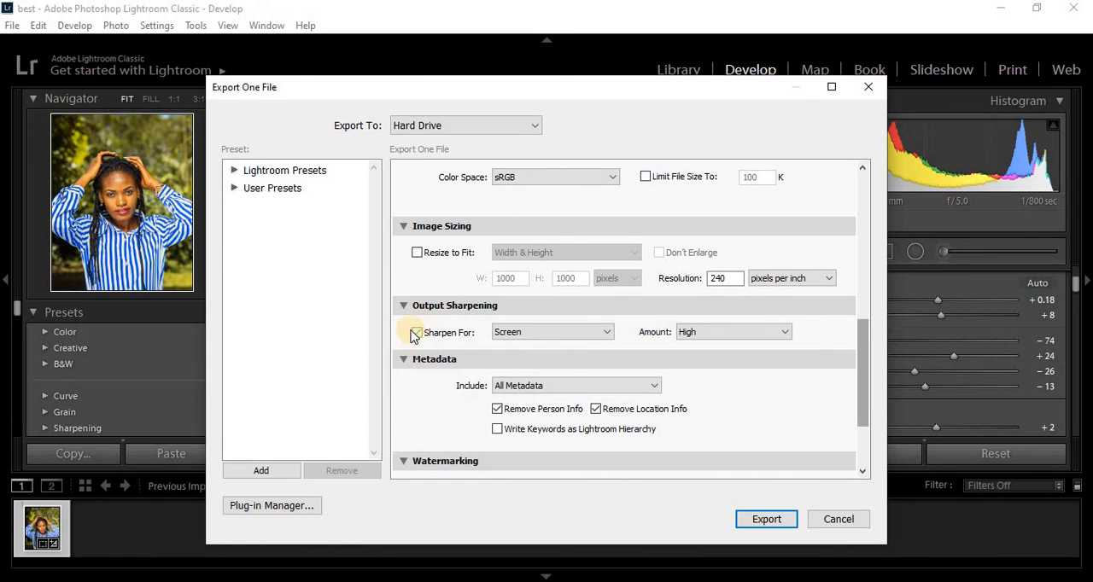
{"action": "left_click", "coordinate": [524, 336]}
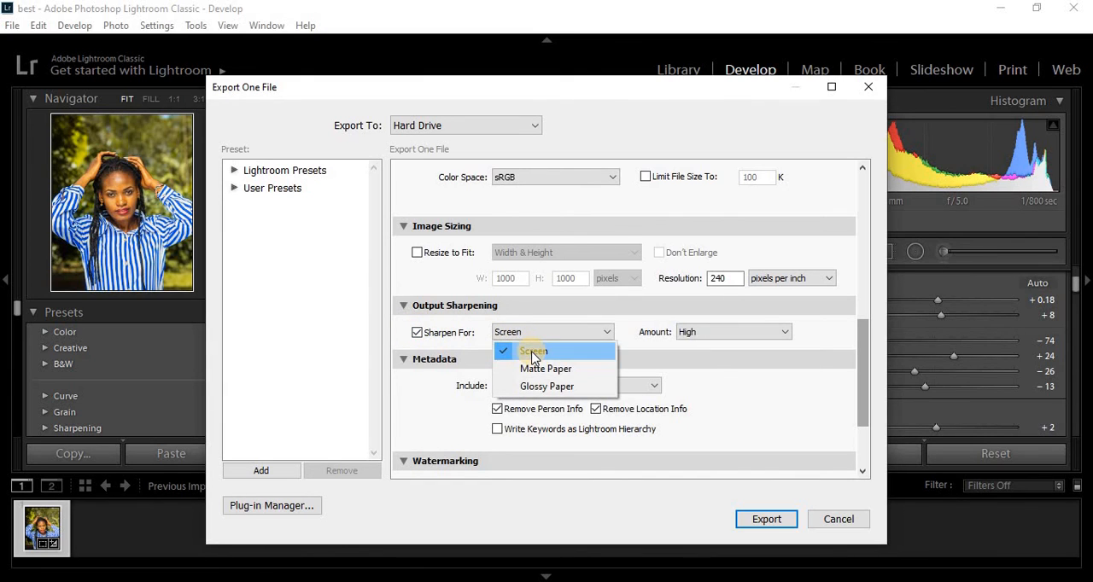
{"action": "left_click", "coordinate": [531, 351]}
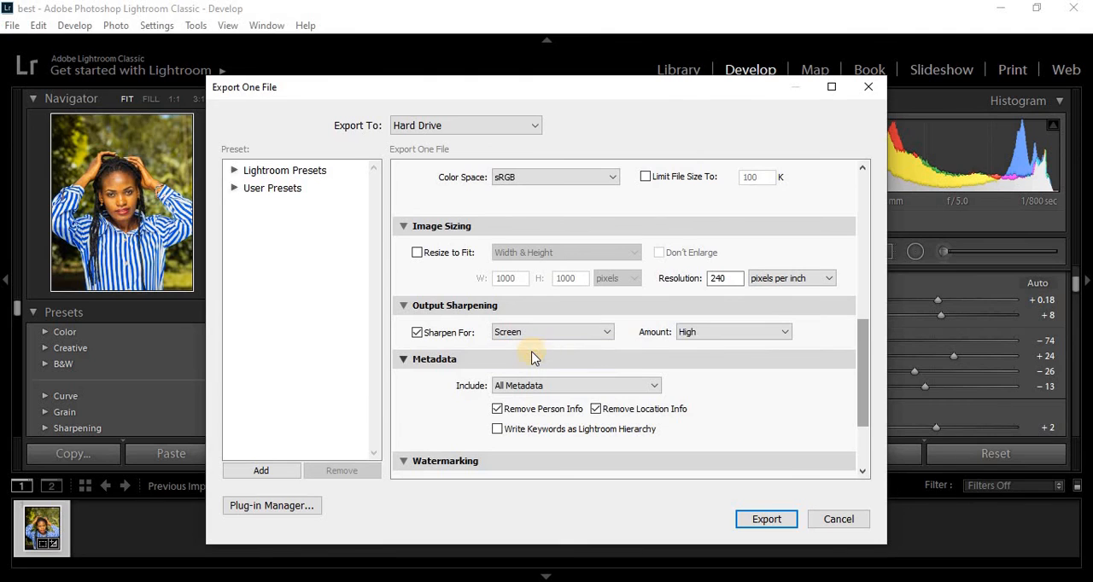
{"action": "left_click", "coordinate": [717, 340]}
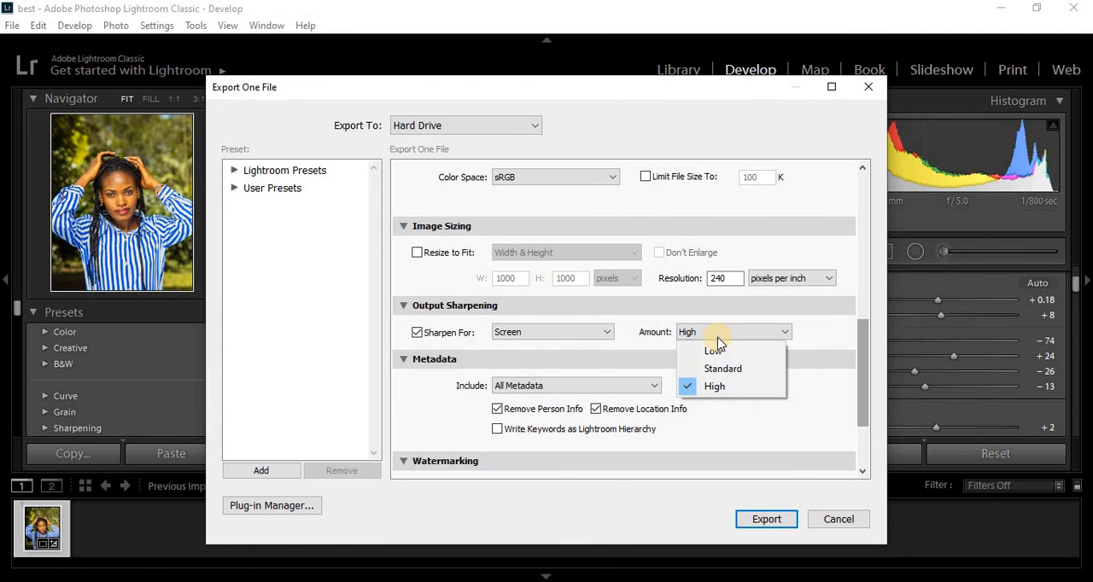
{"action": "left_click", "coordinate": [722, 388]}
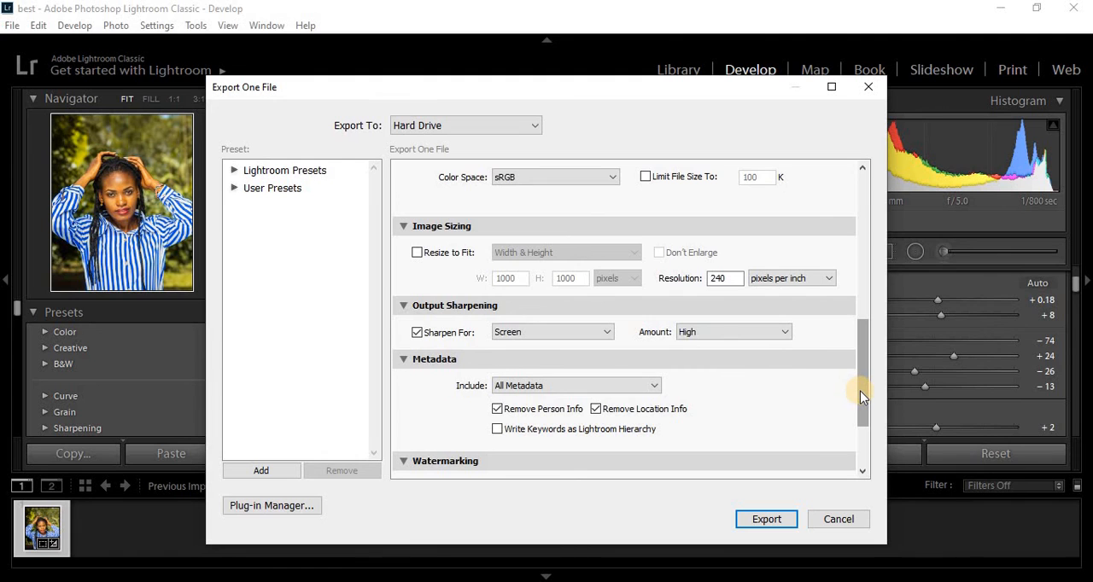
- Review which metadata can be included in the export, keeping All Metadata selected
{"action": "left_click_drag", "start_coordinate": [859, 390], "coordinate": [861, 422]}
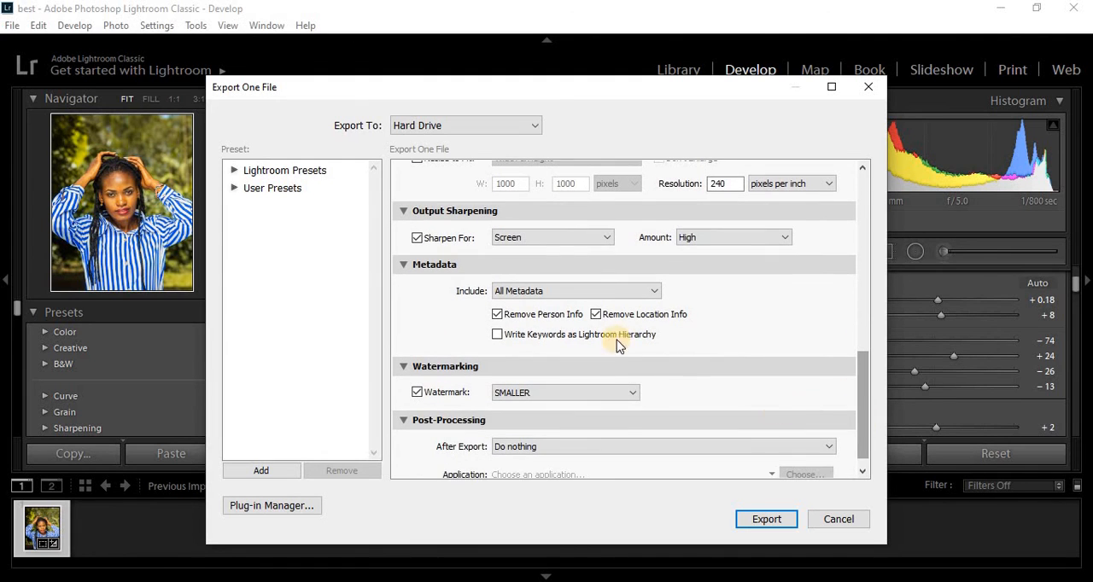
{"action": "left_click", "coordinate": [536, 292]}
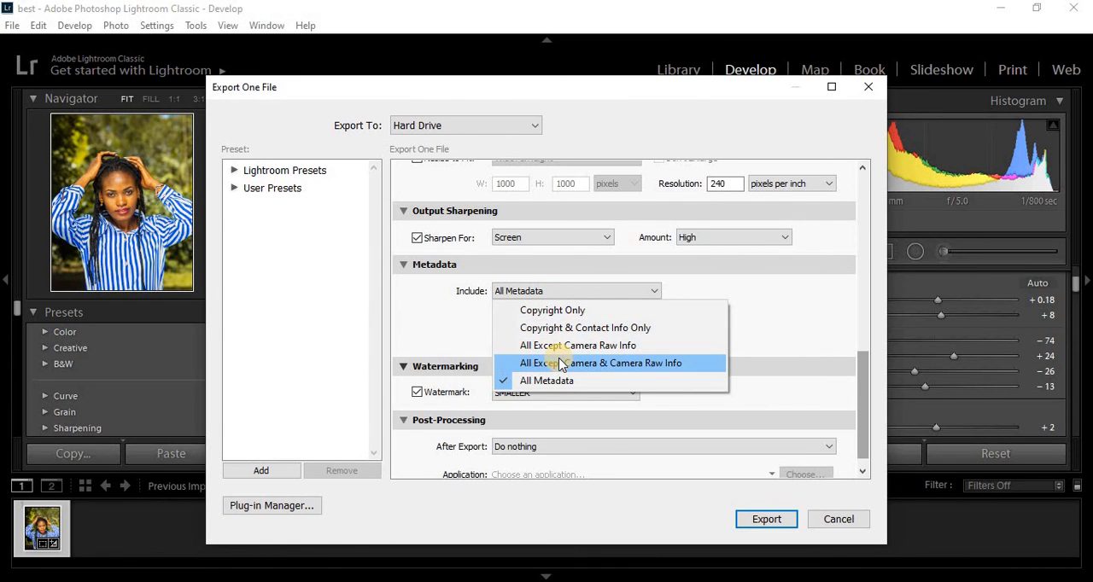
{"action": "left_click", "coordinate": [439, 297]}
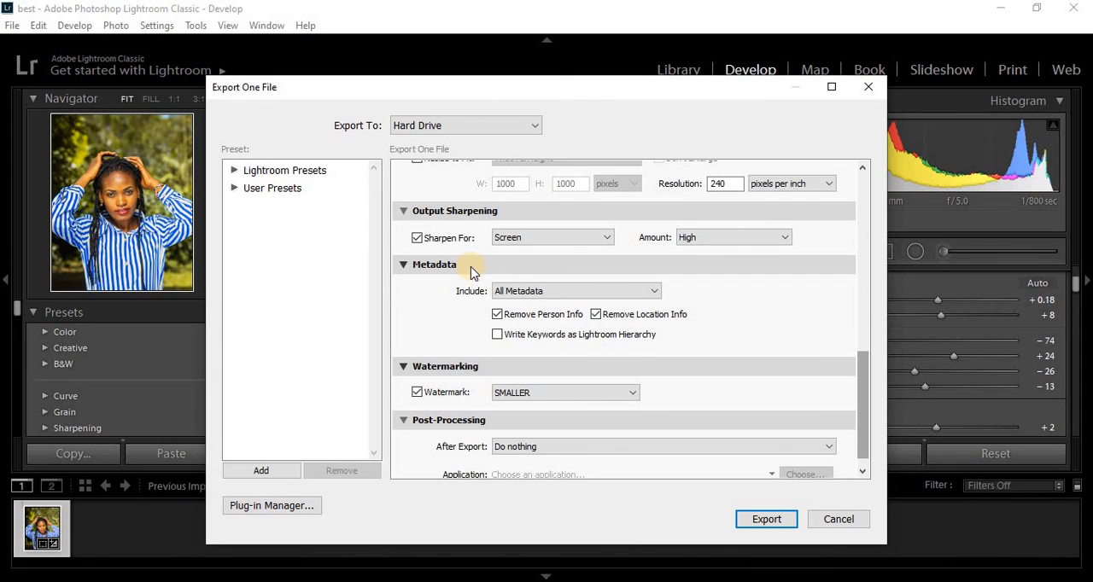
- Open the SMALLER watermark for editing and examine its graphic style, text options and watermark effects
{"action": "left_click_drag", "start_coordinate": [864, 413], "coordinate": [863, 431]}
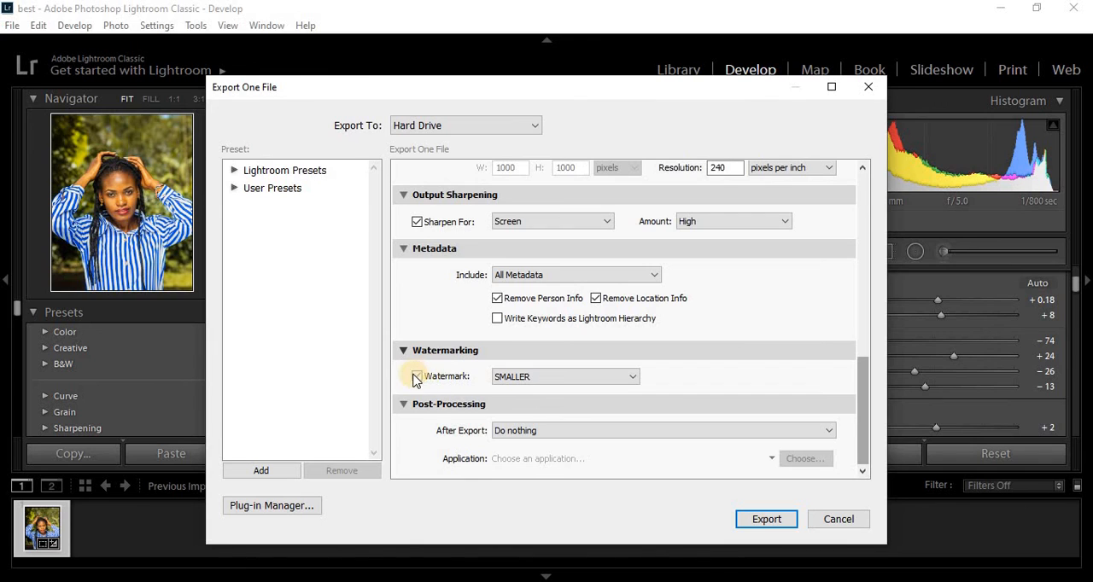
{"action": "left_click", "coordinate": [544, 379]}
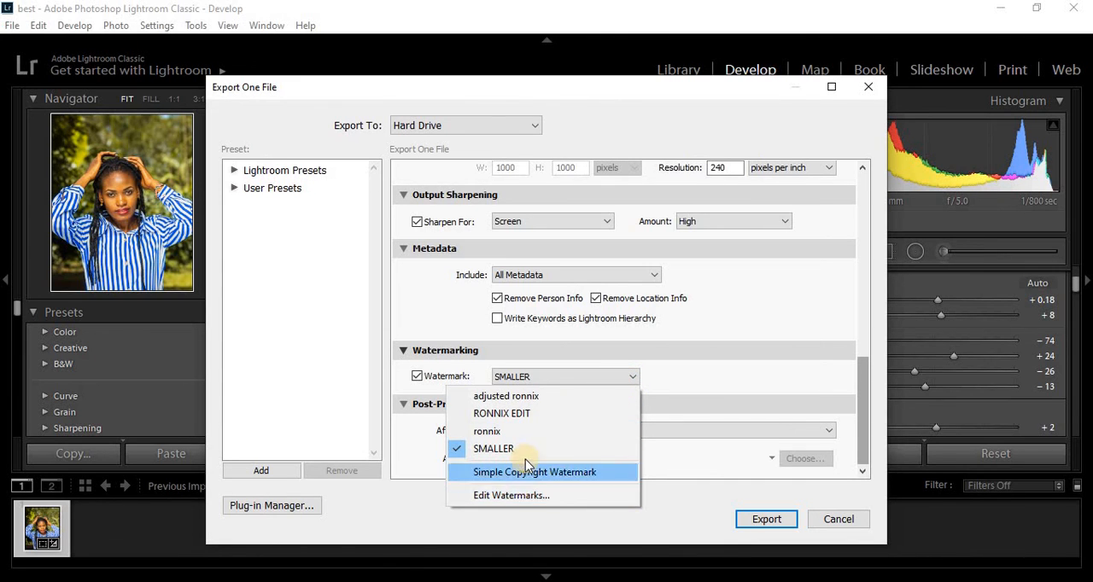
{"action": "left_click", "coordinate": [526, 494]}
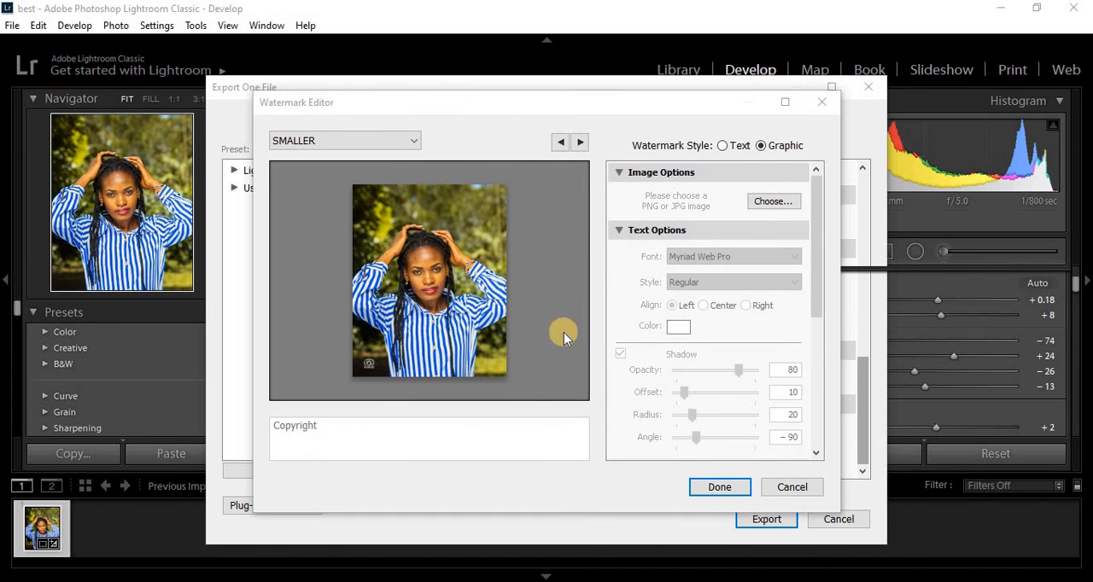
{"action": "left_click", "coordinate": [451, 107]}
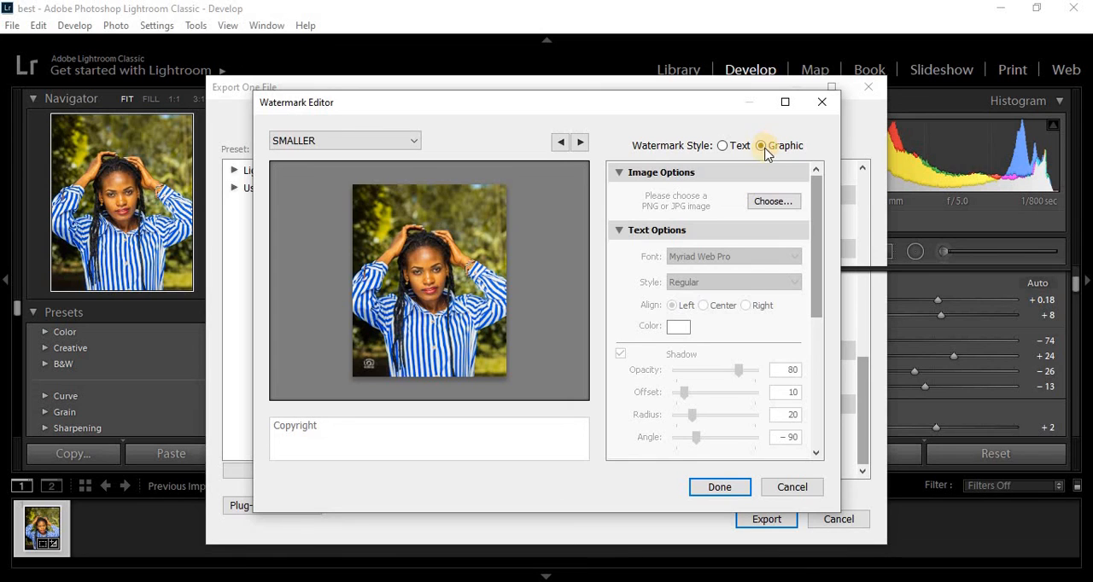
{"action": "left_click", "coordinate": [366, 361]}
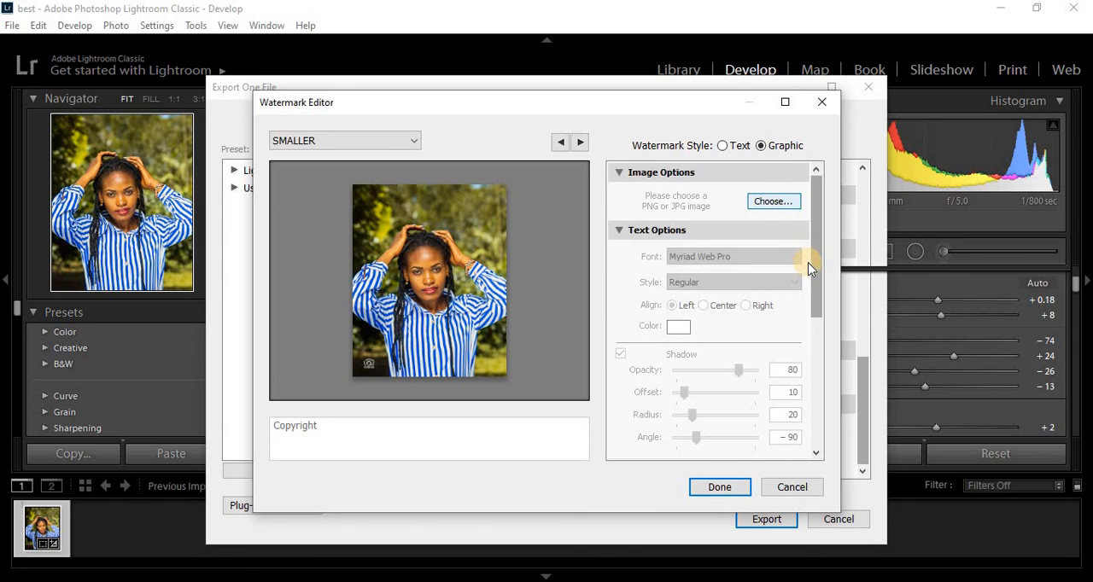
{"action": "left_click_drag", "start_coordinate": [813, 268], "coordinate": [814, 287]}
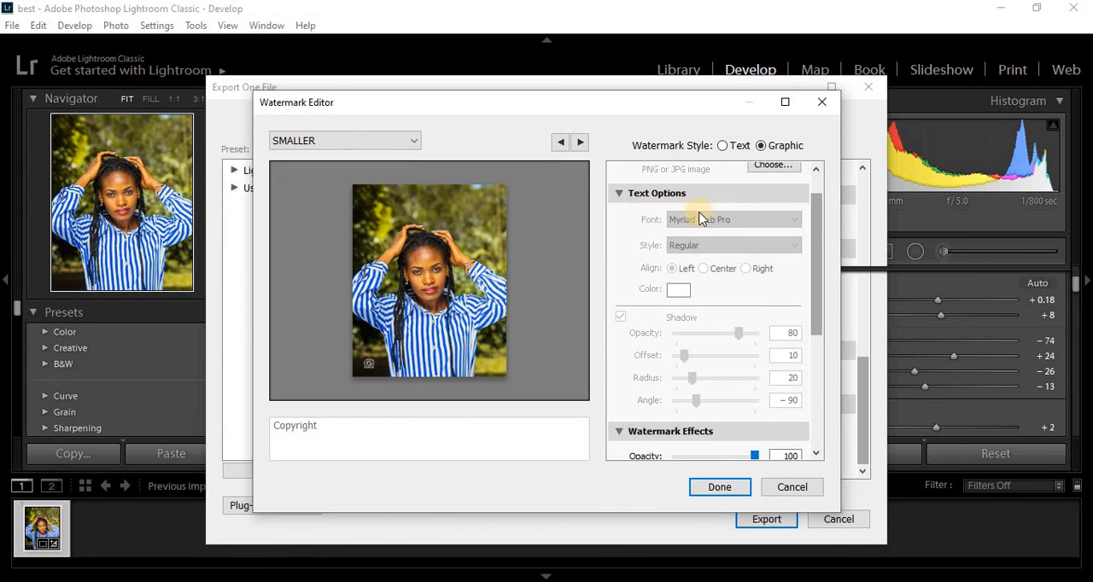
{"action": "left_click_drag", "start_coordinate": [812, 285], "coordinate": [811, 395]}
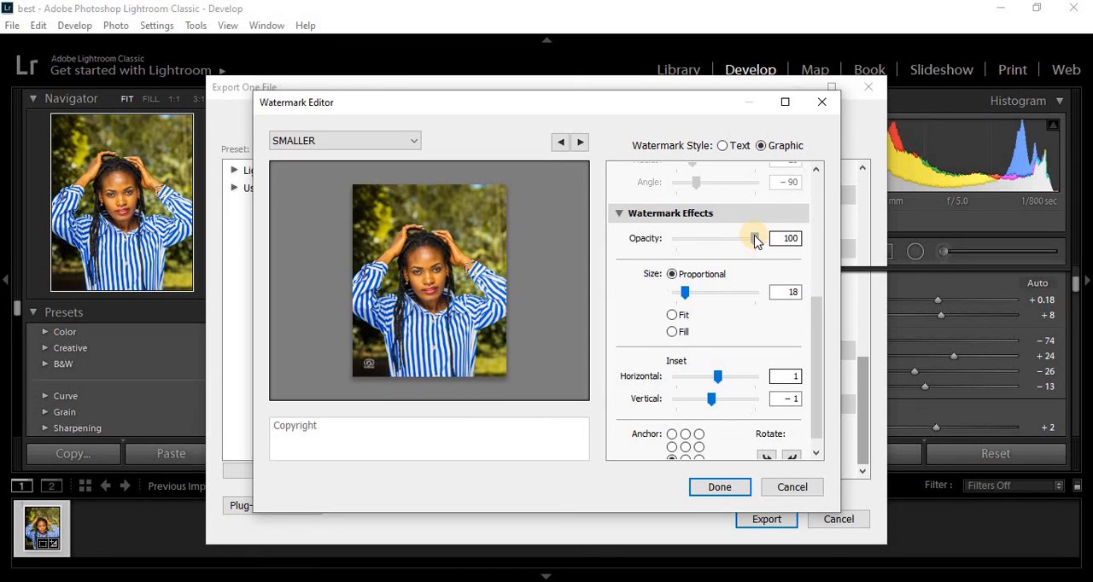
- Set the watermark's opacity to 100, its horizontal inset to 0 and its vertical inset to 1
{"action": "mouse_move", "coordinate": [754, 239]}
{"action": "left_mouse_down"}
{"action": "mouse_move", "coordinate": [674, 238]}
{"action": "mouse_move", "coordinate": [774, 237]}
{"action": "left_mouse_up"}
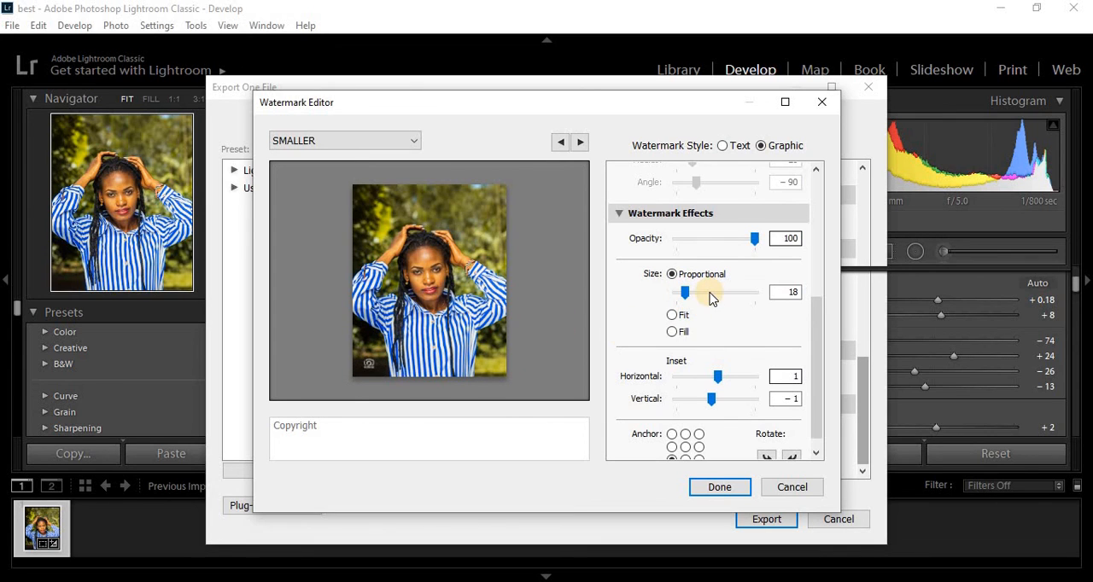
{"action": "left_click", "coordinate": [716, 378]}
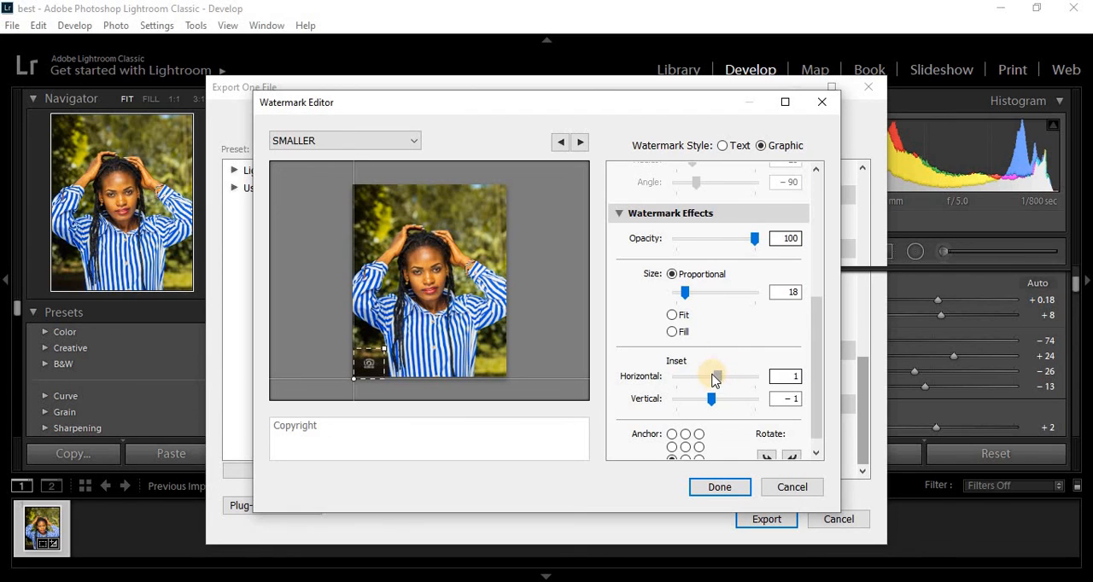
{"action": "left_click_drag", "start_coordinate": [713, 374], "coordinate": [717, 402]}
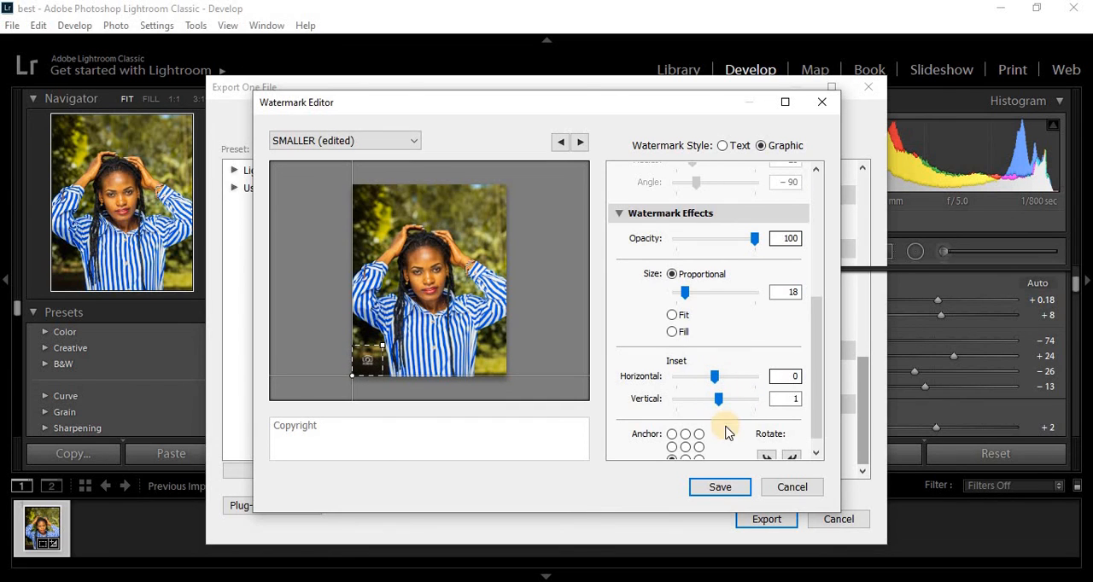
- Try the middle-left, top-left and center watermark anchors, return to bottom-left, and discard the watermark edits
{"action": "left_click_drag", "start_coordinate": [817, 372], "coordinate": [817, 405]}
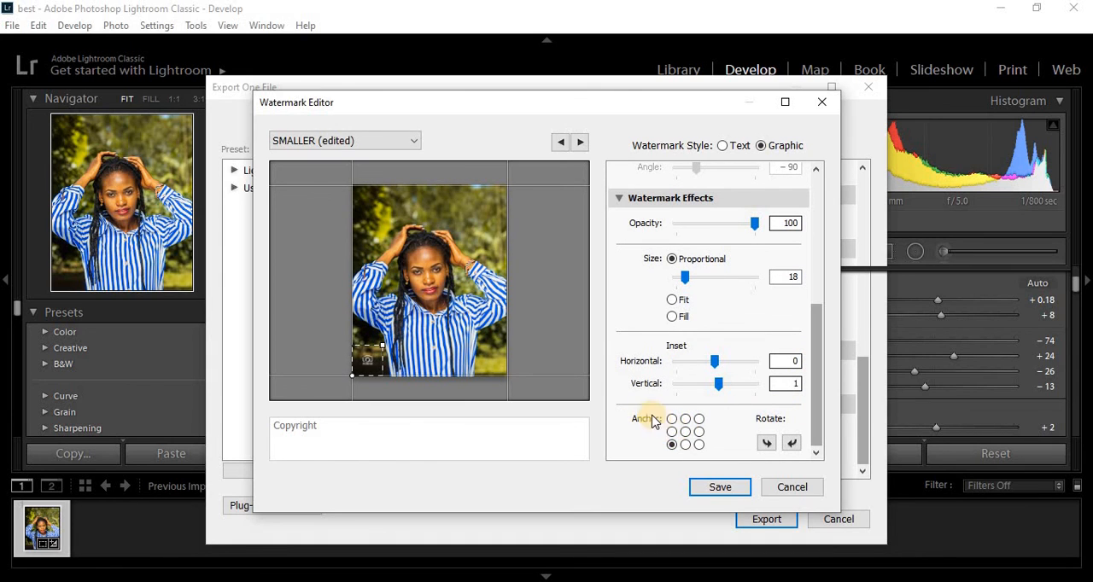
{"action": "left_click", "coordinate": [672, 432]}
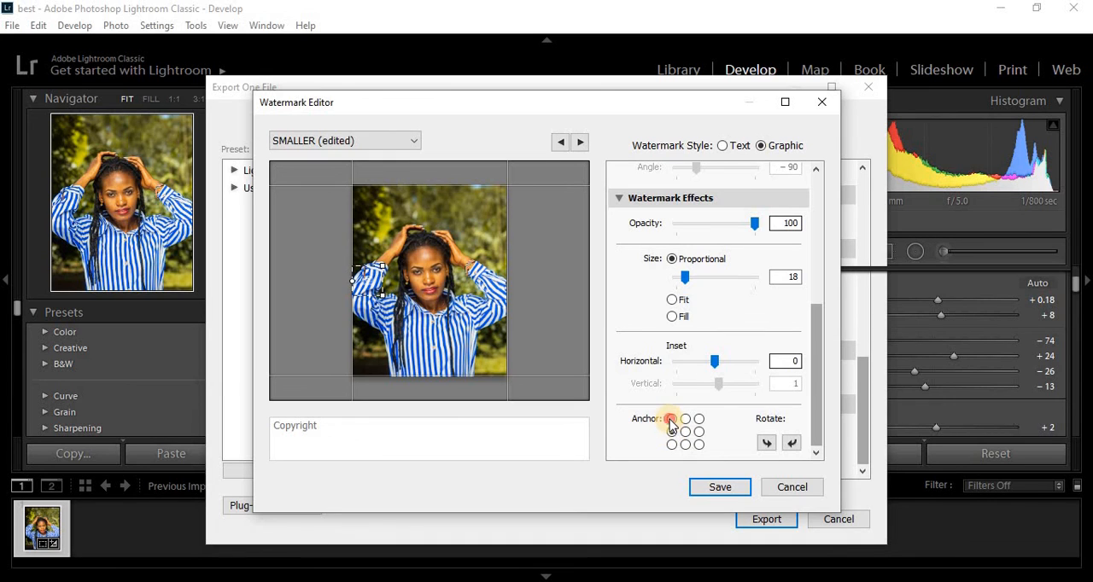
{"action": "left_click", "coordinate": [672, 418]}
{"action": "left_click", "coordinate": [686, 432]}
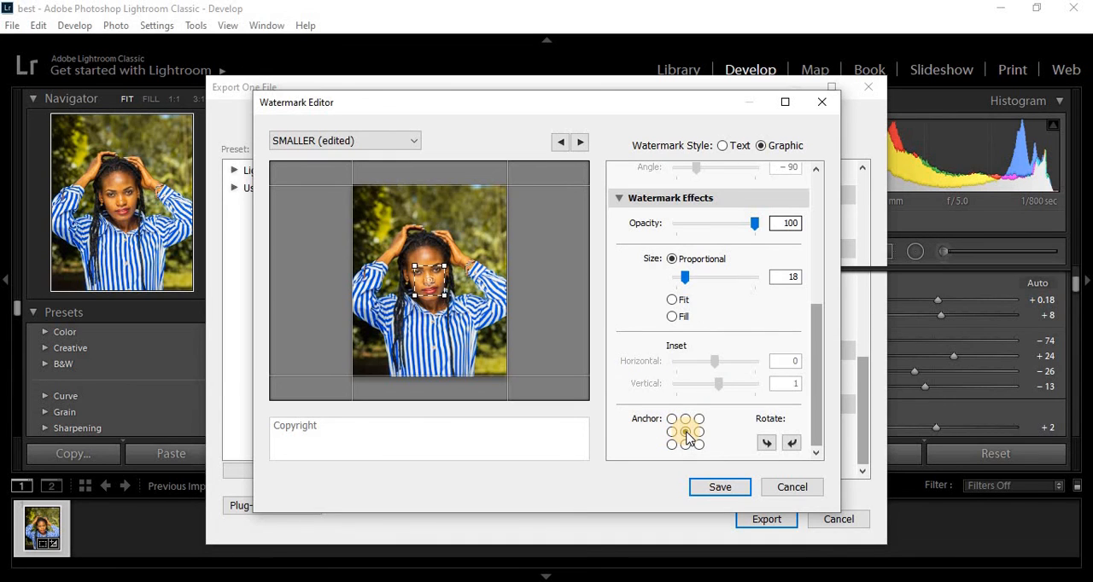
{"action": "left_click", "coordinate": [671, 445]}
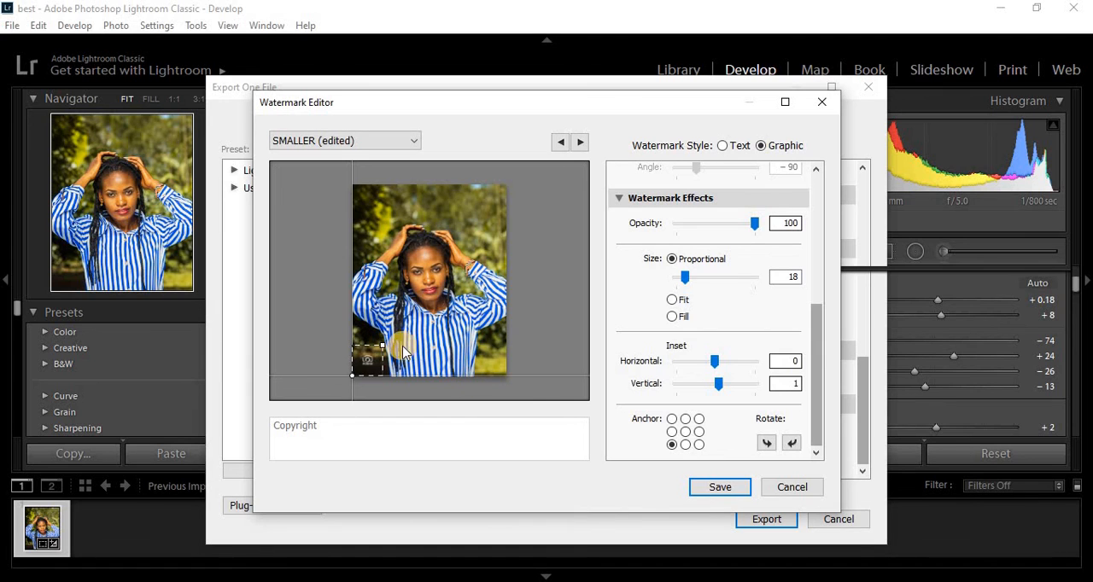
{"action": "left_click", "coordinate": [792, 488]}
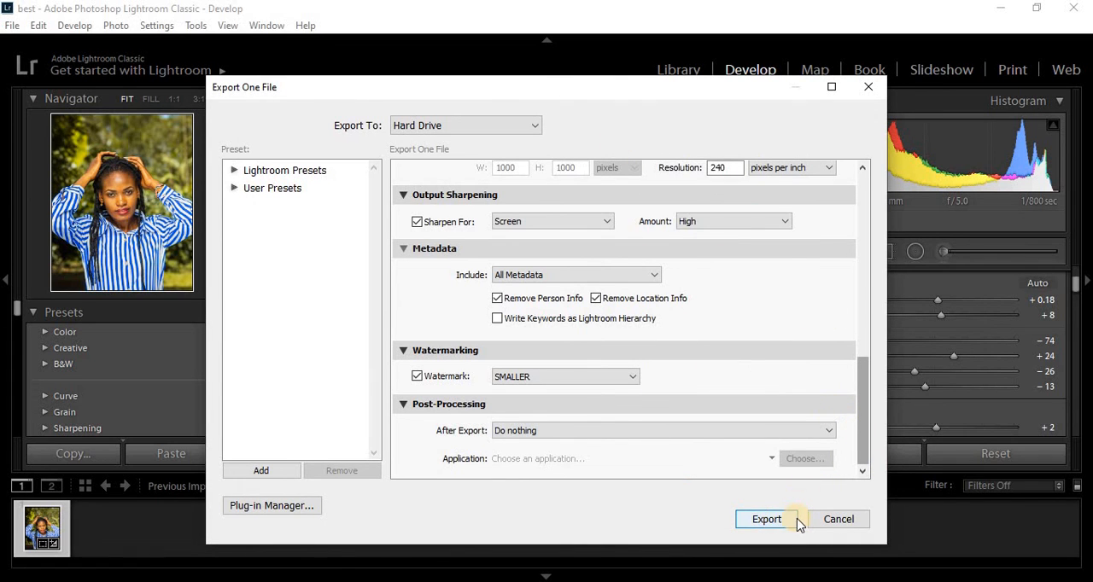
- Export the portrait with the chosen settings and the SMALLER watermark
{"action": "left_click", "coordinate": [768, 520]}
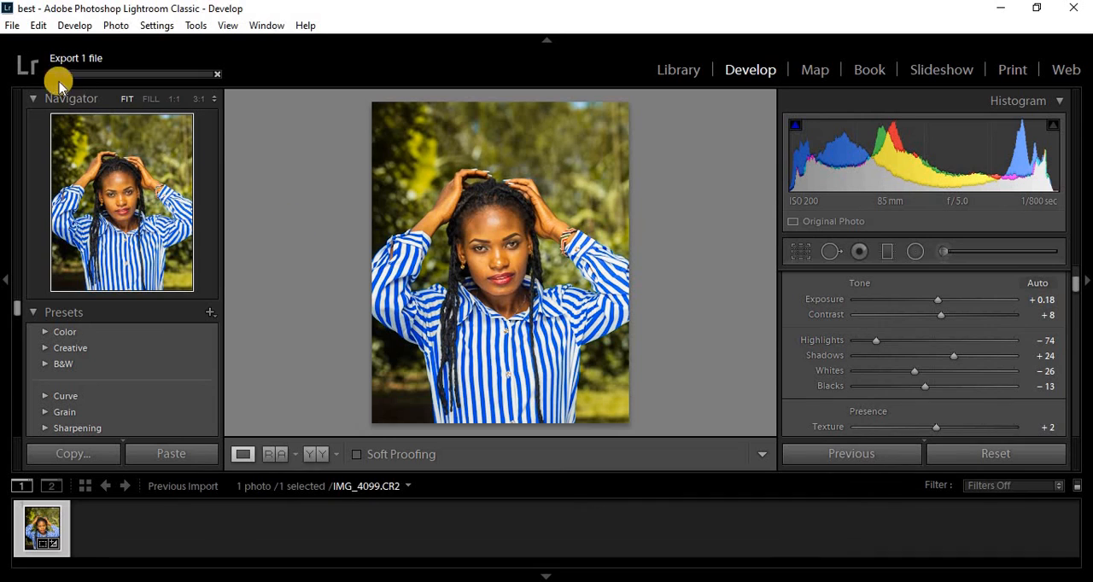